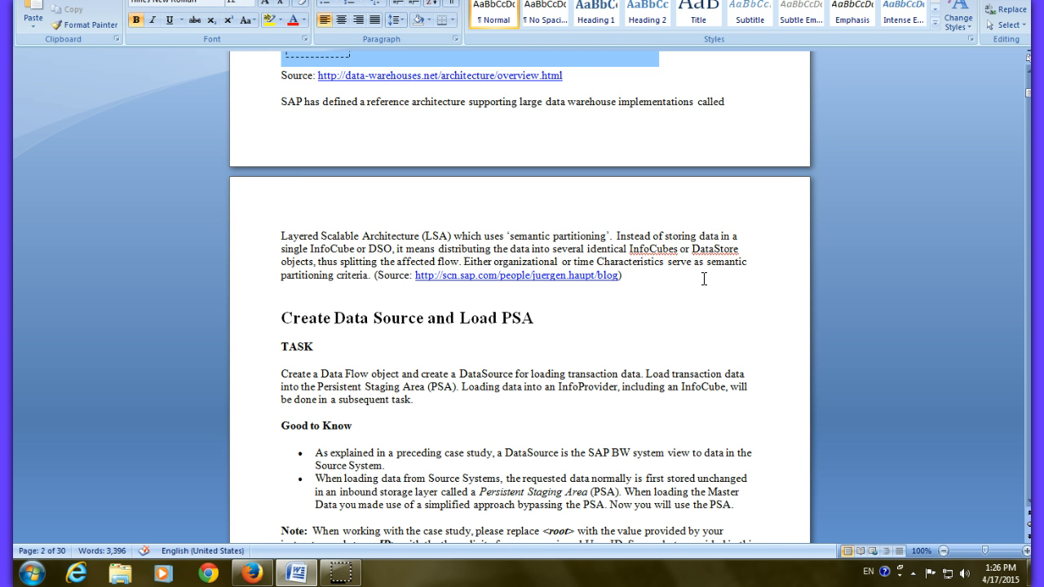
# Step: Review the assignment's instructions for creating the data flow and applying its template, and check the Blackboard course page
pyautogui.scroll(-10, 704, 279)
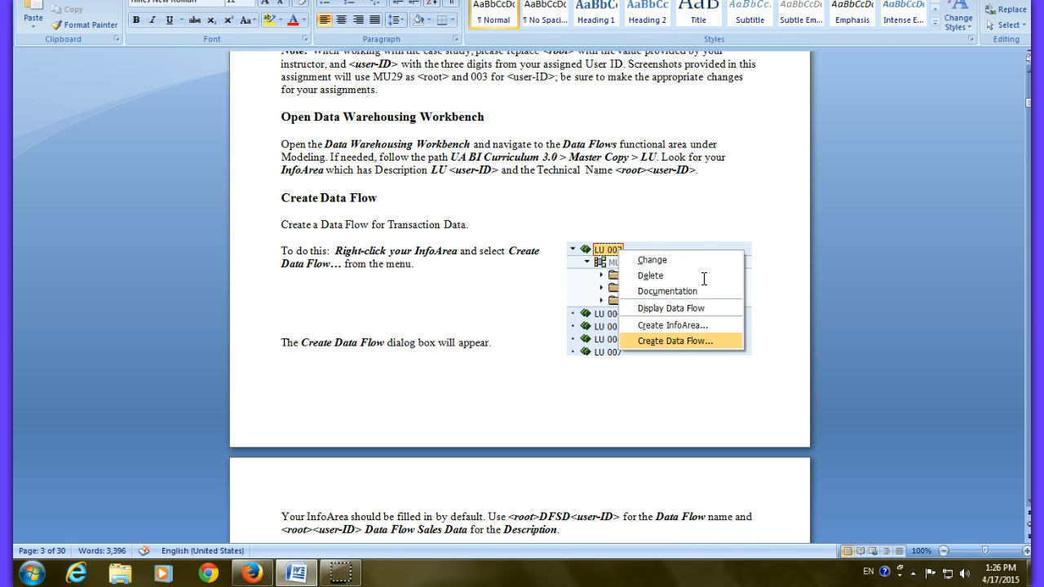
pyautogui.scroll(-10, 704, 279)
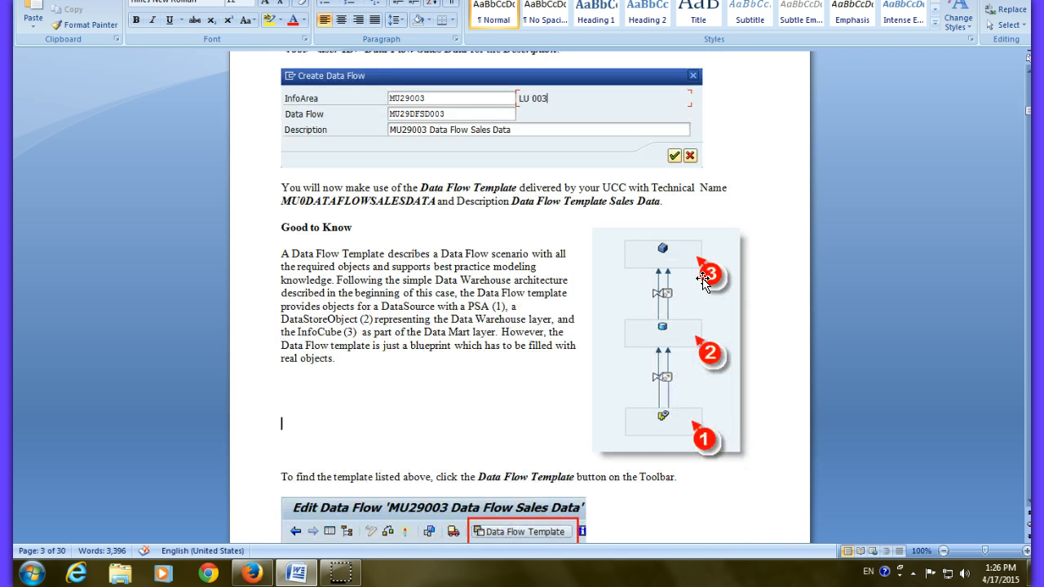
pyautogui.scroll(-10, 704, 279)
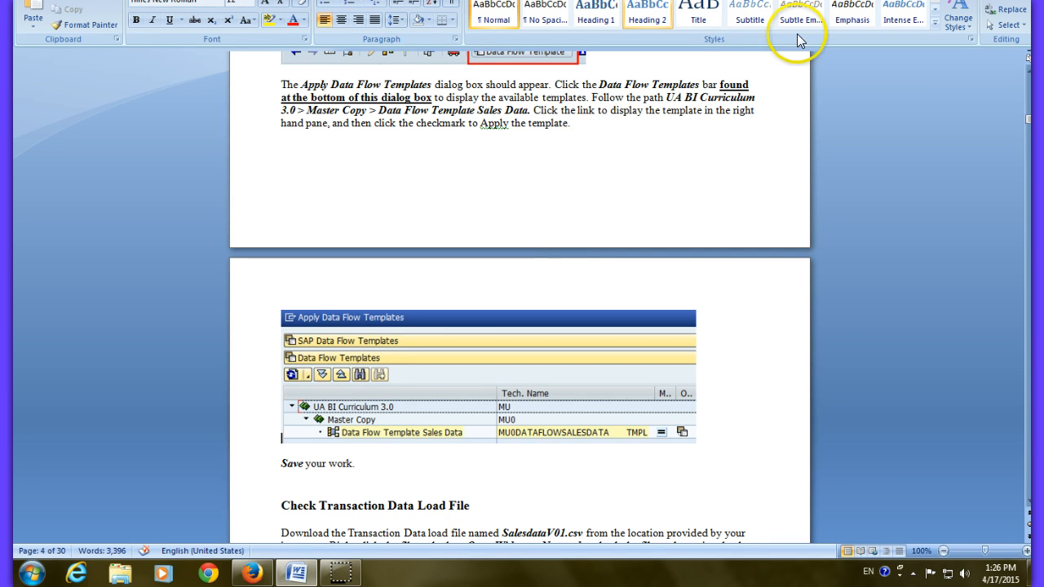
pyautogui.moveTo(261, 579)
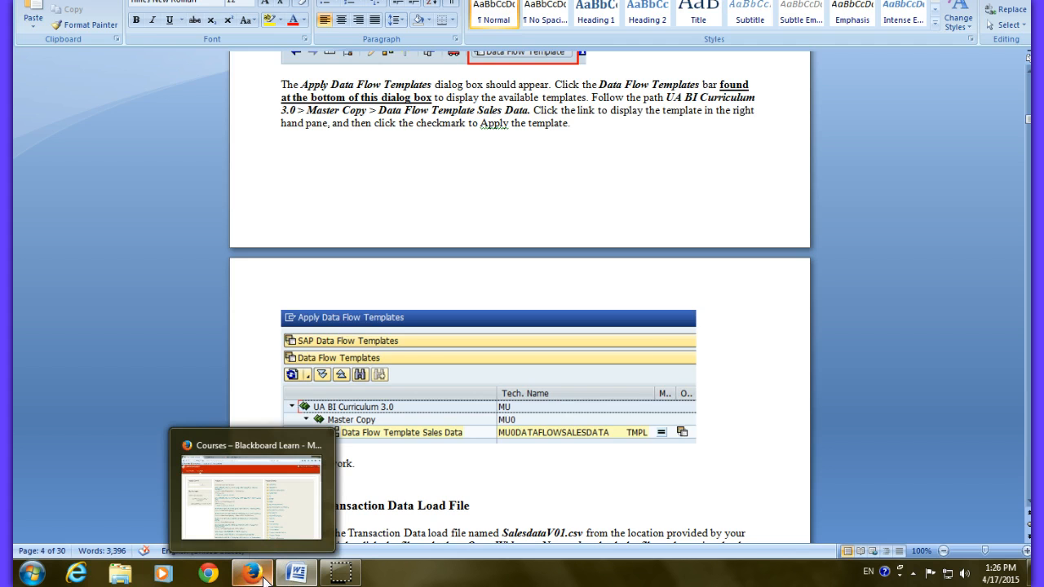
pyautogui.click(263, 577)
pyautogui.click(460, 182)
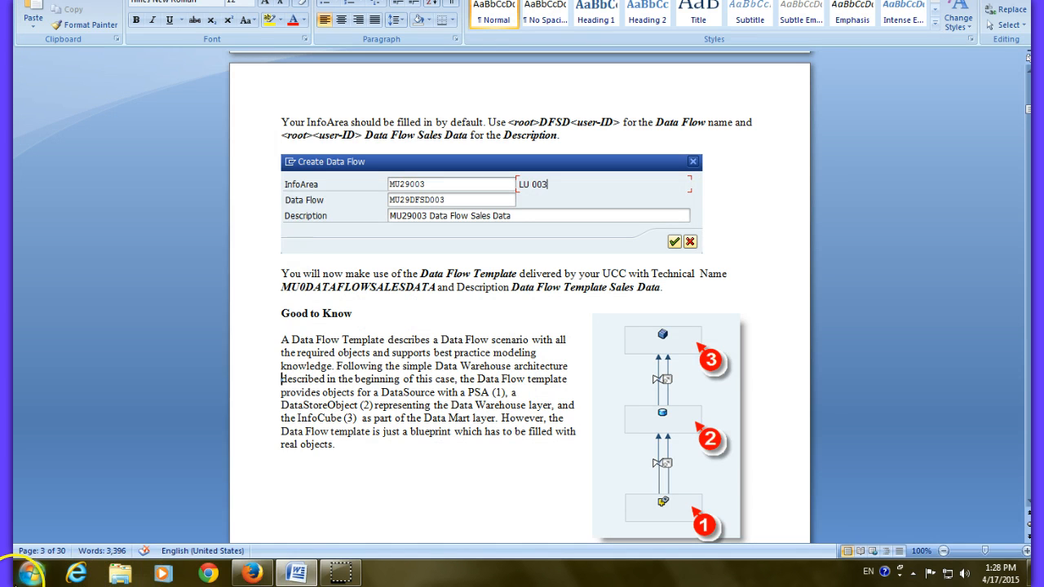
# Step: Switch to SAP Logon and open the Belfast connection
pyautogui.click(25, 574)
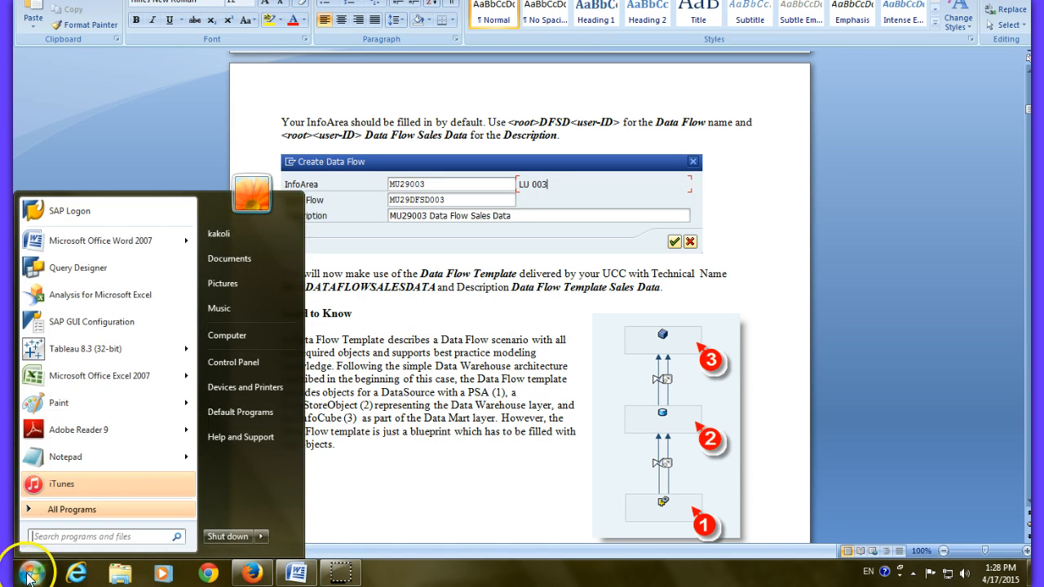
pyautogui.click(97, 212)
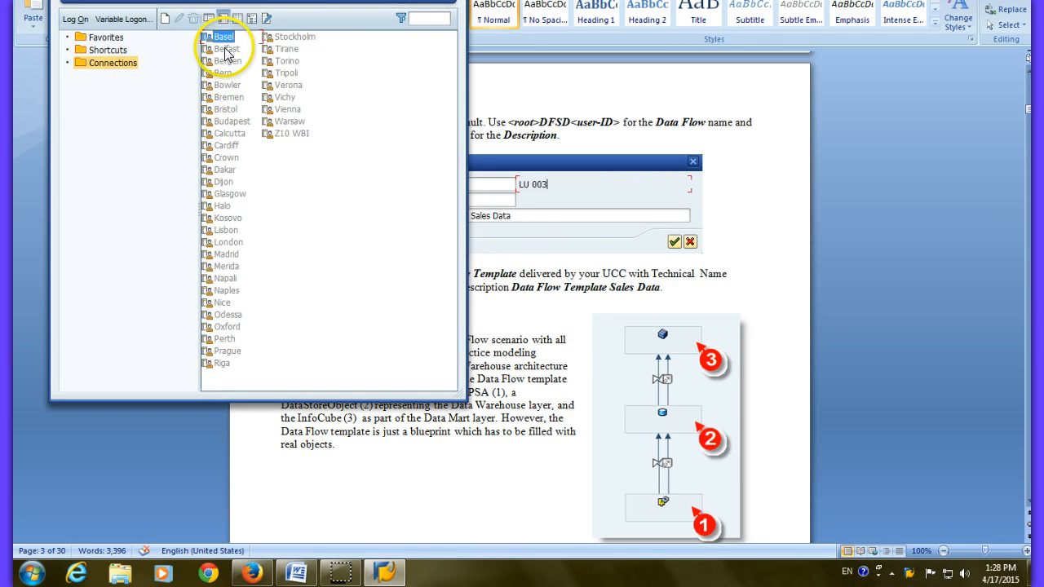
pyautogui.click(226, 49)
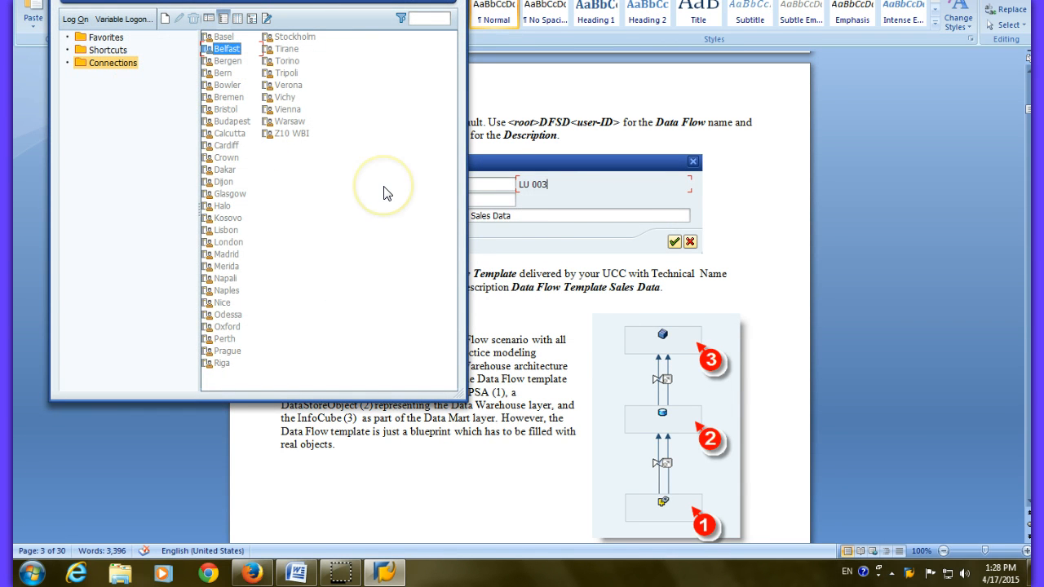
pyautogui.press('Return')
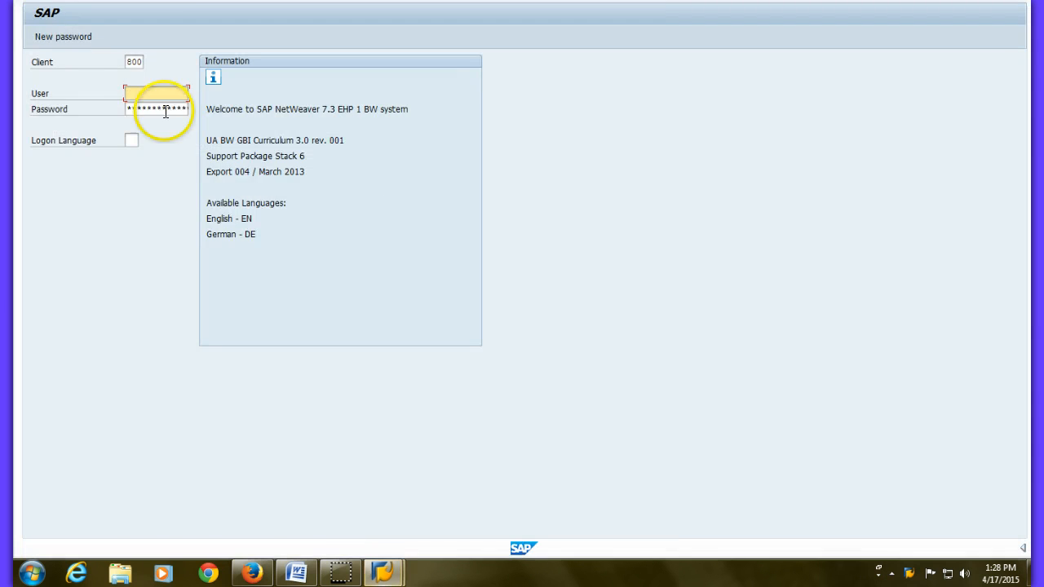
# Step: Log on to client 800 with the assigned user ID and the account password
pyautogui.click(157, 88)
pyautogui.write('lu-000')
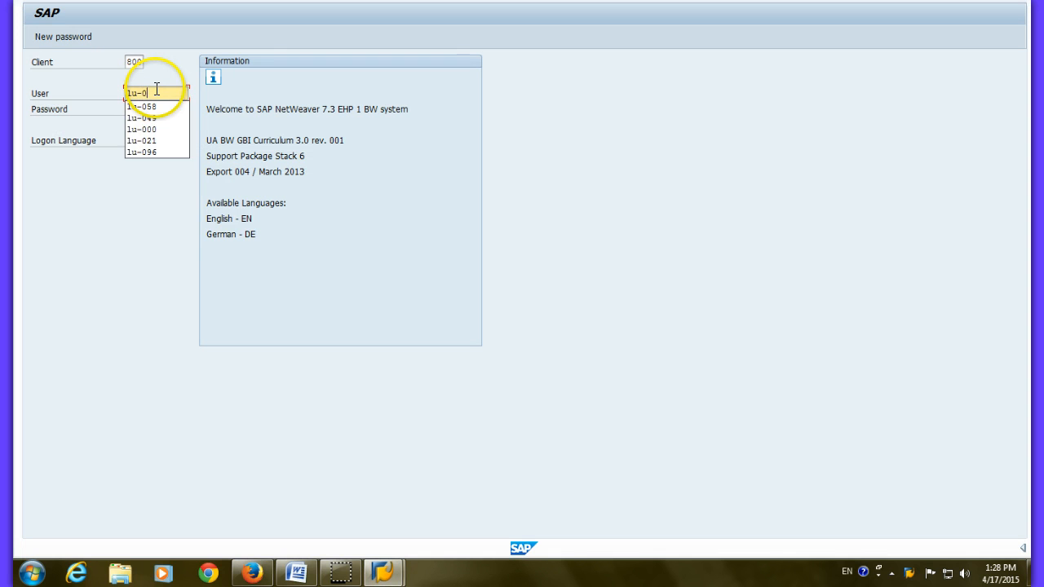
pyautogui.press('Tab')
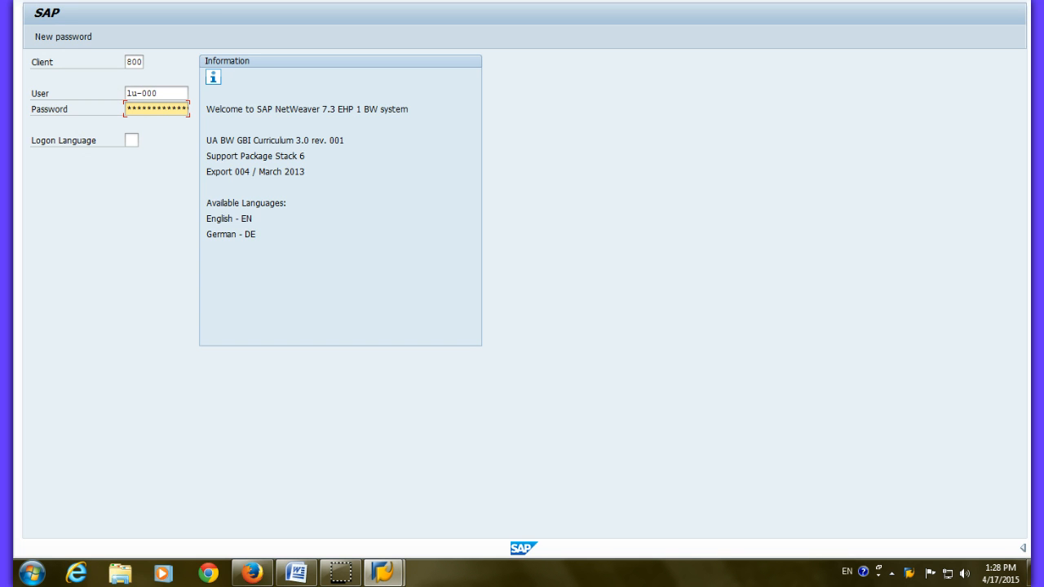
pyautogui.moveTo(532, 1); pyautogui.dragTo(489, 41)
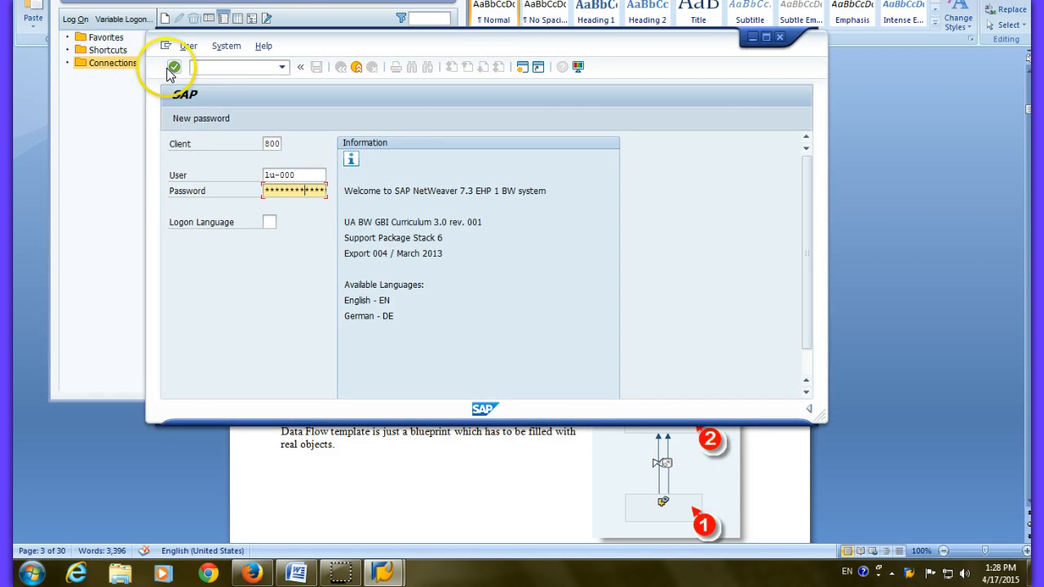
pyautogui.click(173, 68)
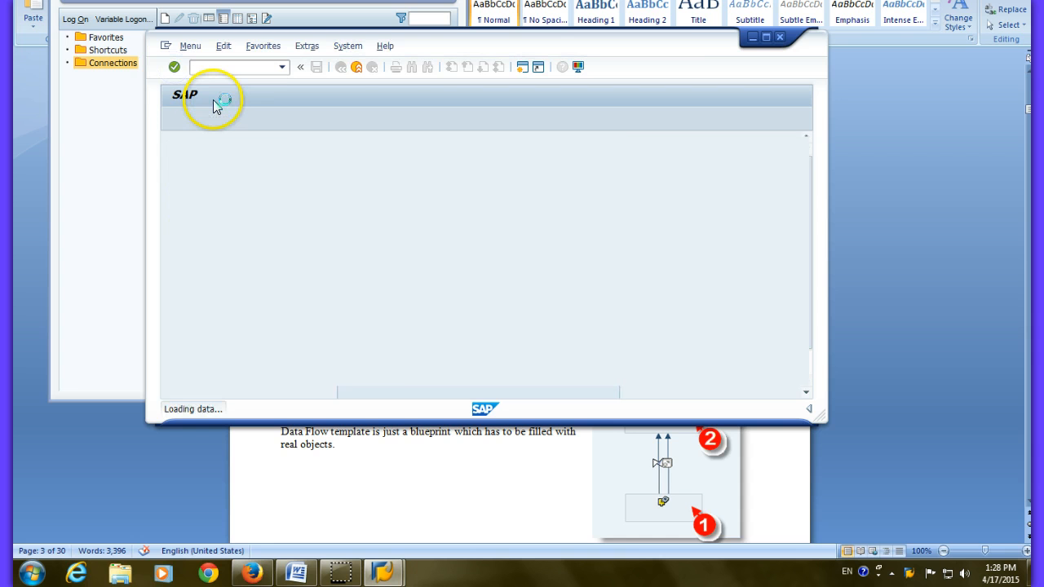
# Step: Open the Data Warehousing Workbench from the user menu and maximize its window
pyautogui.moveTo(416, 174); pyautogui.dragTo(413, 304)
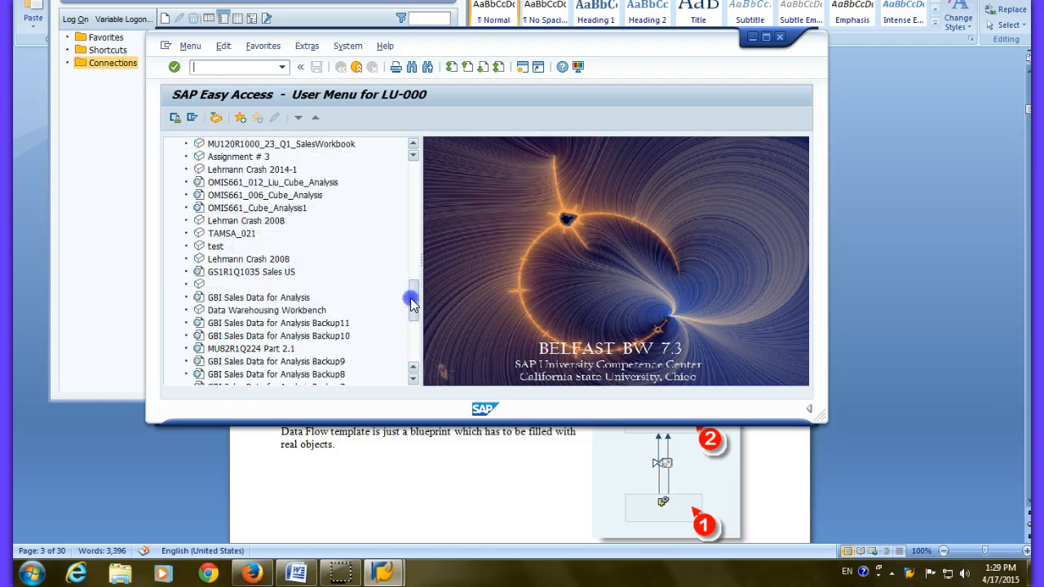
pyautogui.doubleClick(262, 311)
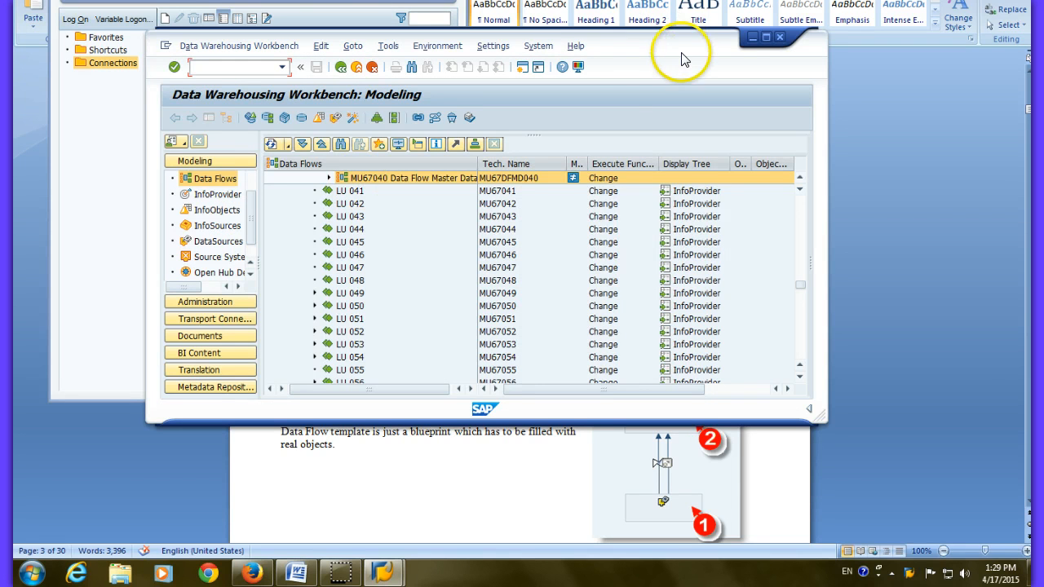
pyautogui.click(765, 37)
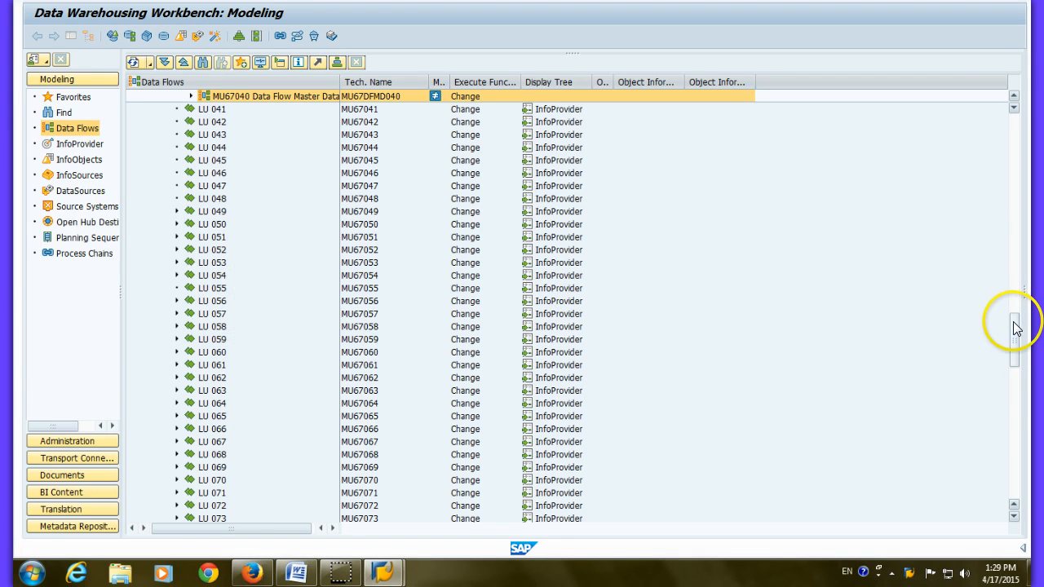
# Step: Start a new data flow in InfoArea LU 000 and name it MU67DFSD000, following the naming pattern in the Word assignment
pyautogui.moveTo(1011, 327); pyautogui.dragTo(1012, 233)
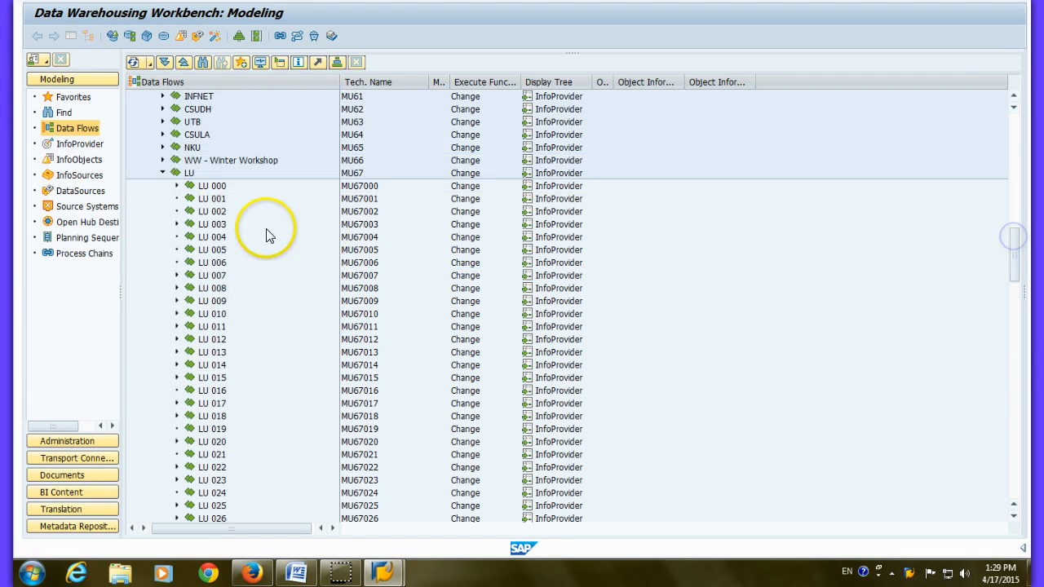
pyautogui.rightClick(215, 189)
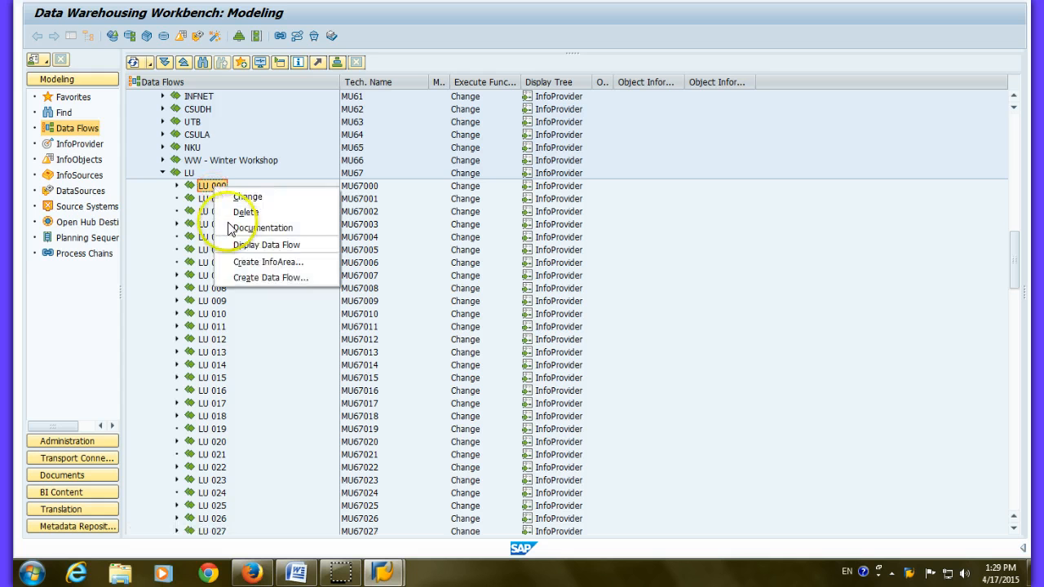
pyautogui.click(254, 277)
pyautogui.click(313, 245)
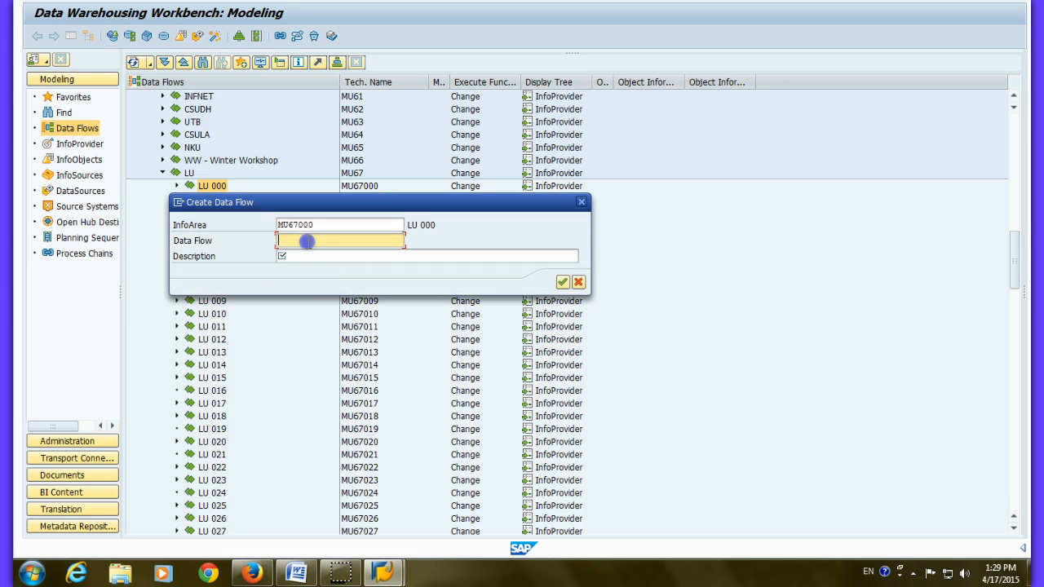
pyautogui.click(300, 576)
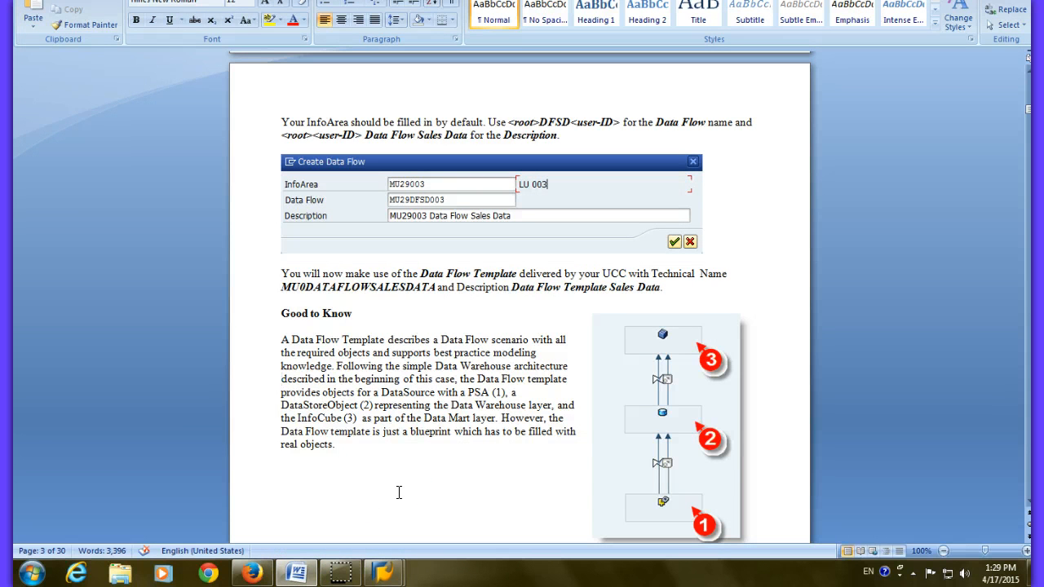
pyautogui.moveTo(380, 571)
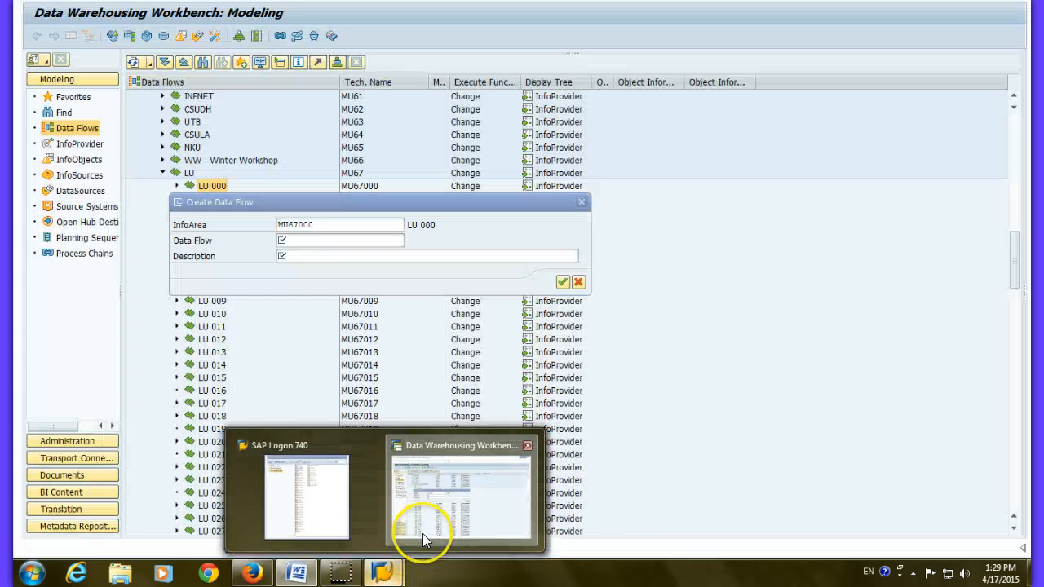
pyautogui.click(422, 533)
pyautogui.write('MU')
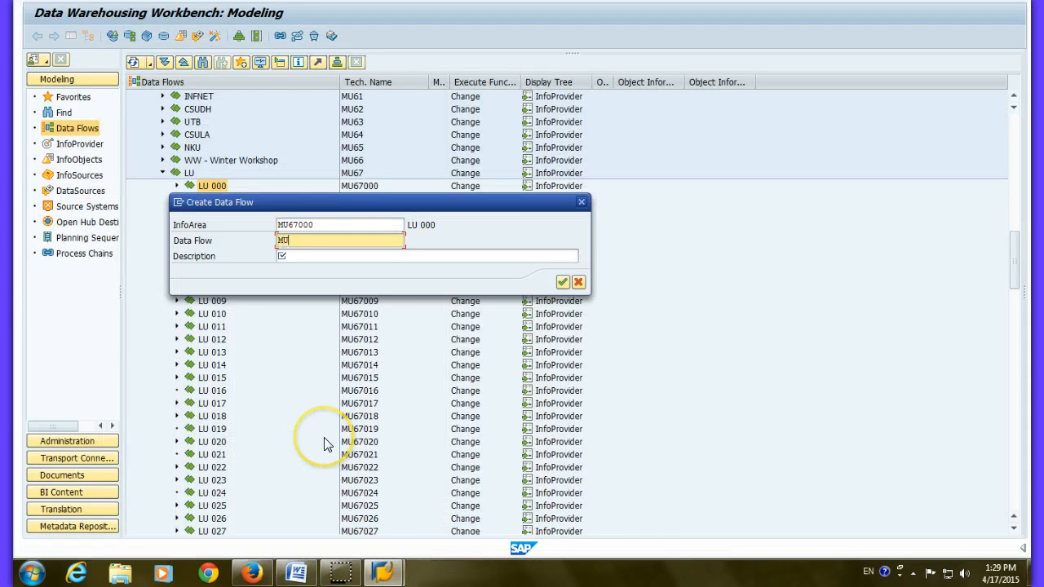
pyautogui.write('67DFSD000')
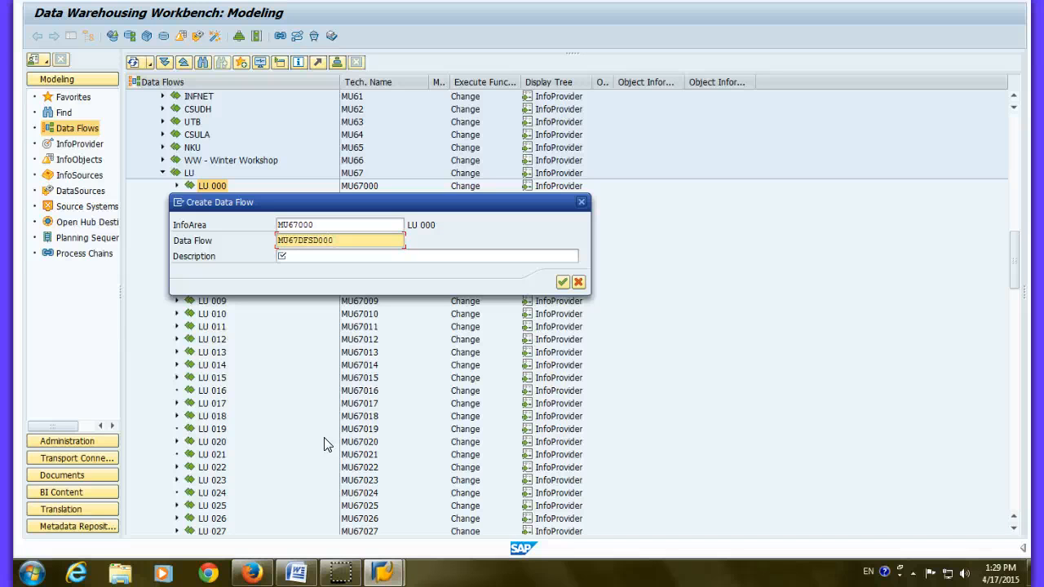
# Step: Enter the description "MU67000 Data Flow Sales Data" following the Word assignment's pattern, and create the data flow
pyautogui.click(296, 256)
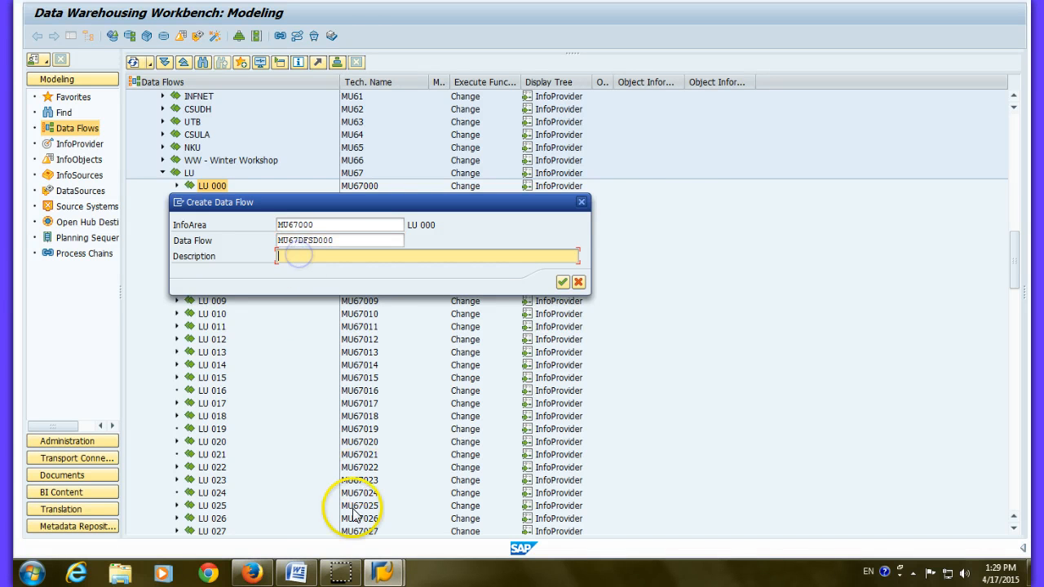
pyautogui.click(298, 574)
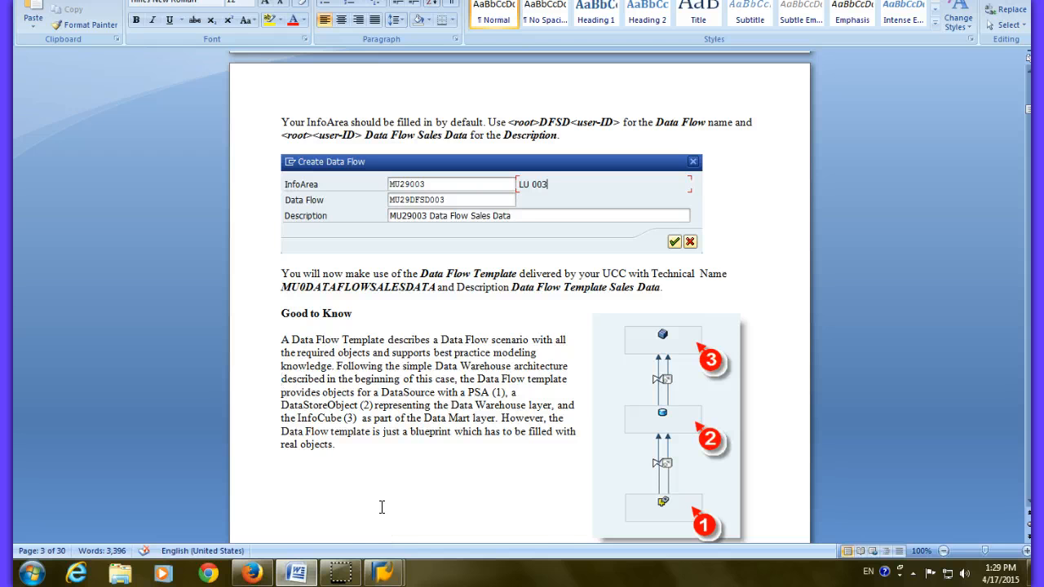
pyautogui.click(383, 574)
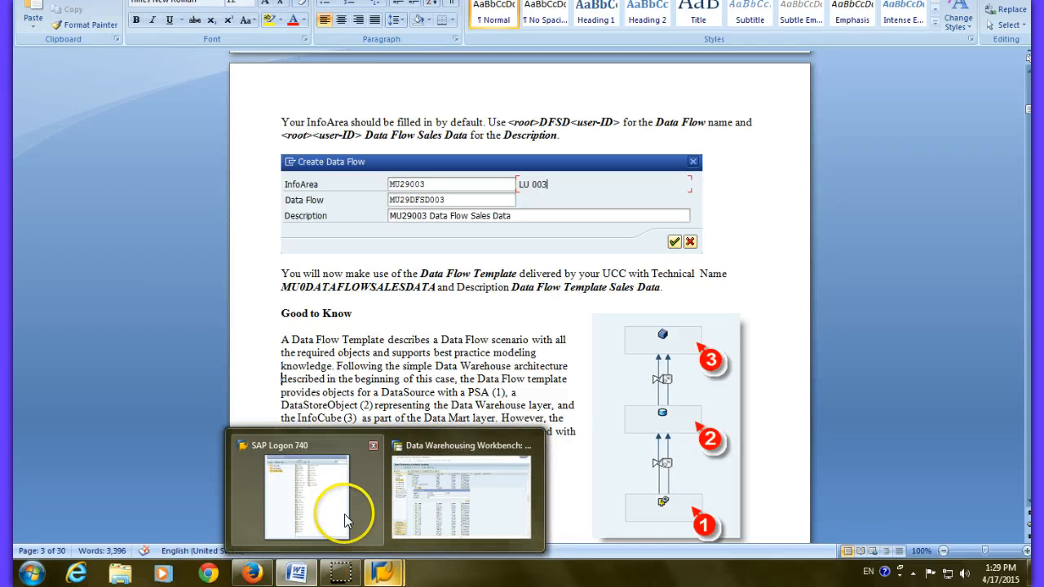
pyautogui.click(412, 505)
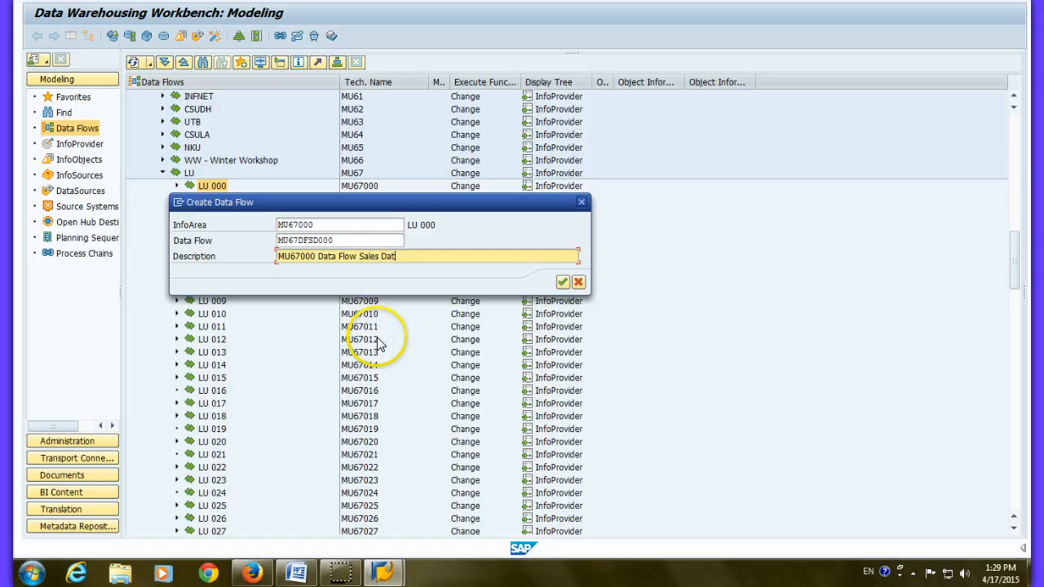
pyautogui.click(562, 281)
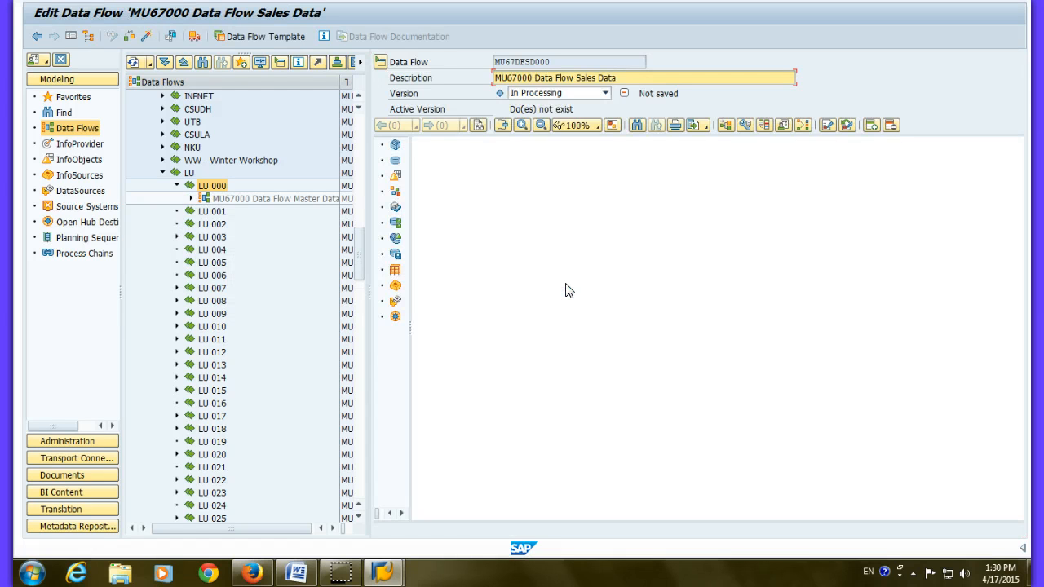
# Step: Check the Word assignment's instructions on the sales data template, return to the data flow in SAP, and open the Apply Data Flow Templates dialog
pyautogui.click(298, 573)
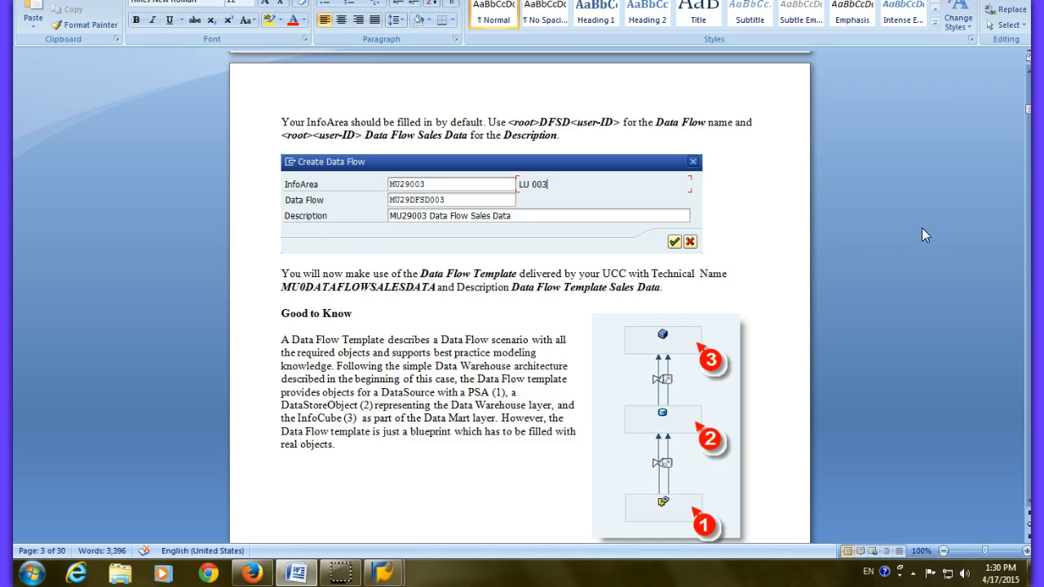
pyautogui.moveTo(1029, 111); pyautogui.dragTo(1031, 125)
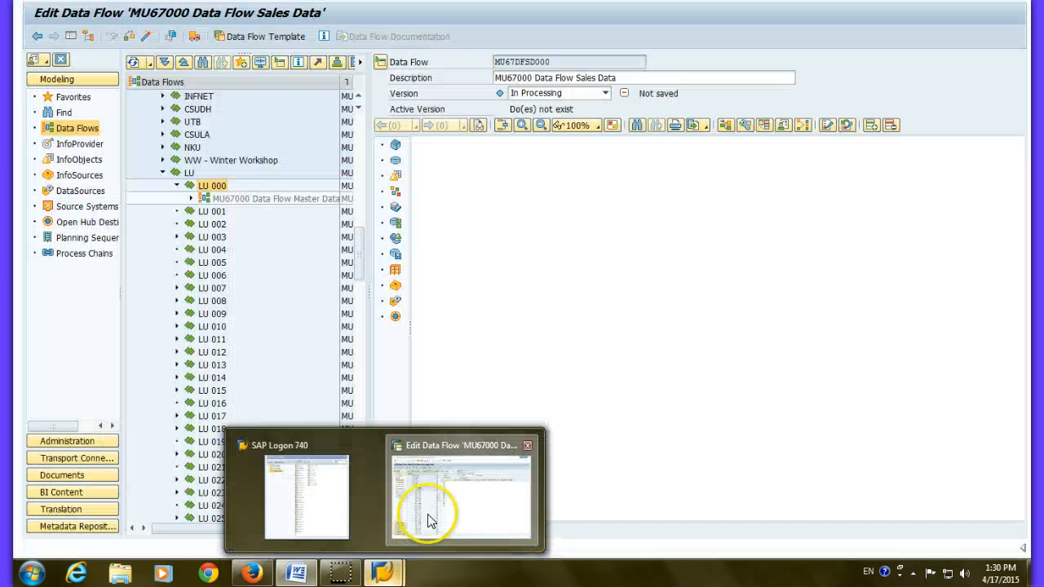
pyautogui.click(430, 514)
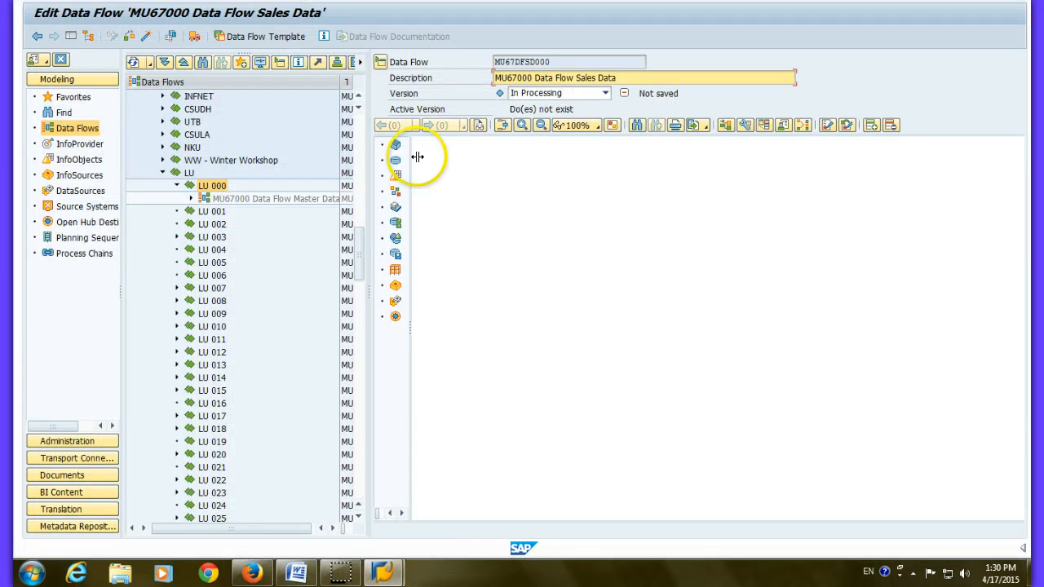
pyautogui.click(254, 37)
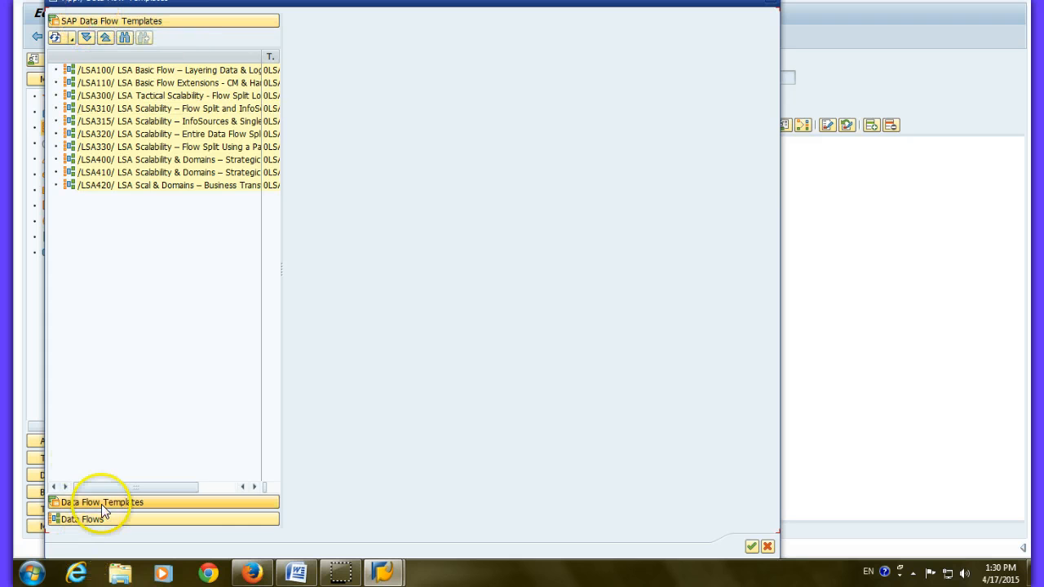
# Step: Among the Data Flow Templates, expand Curriculum 3 and Master Copy, and display the Data Flow Template Sales Data
pyautogui.click(240, 502)
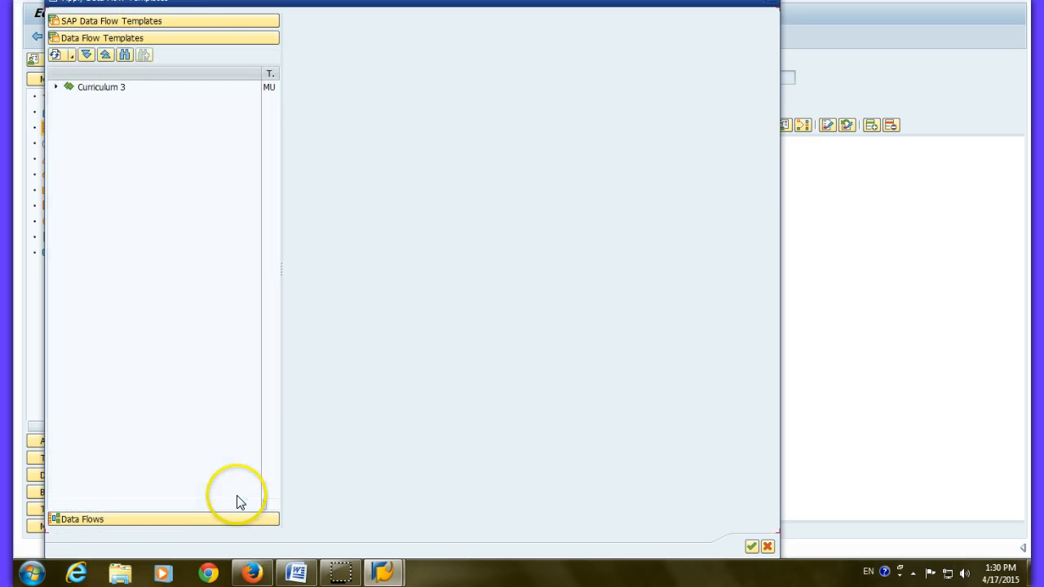
pyautogui.click(56, 86)
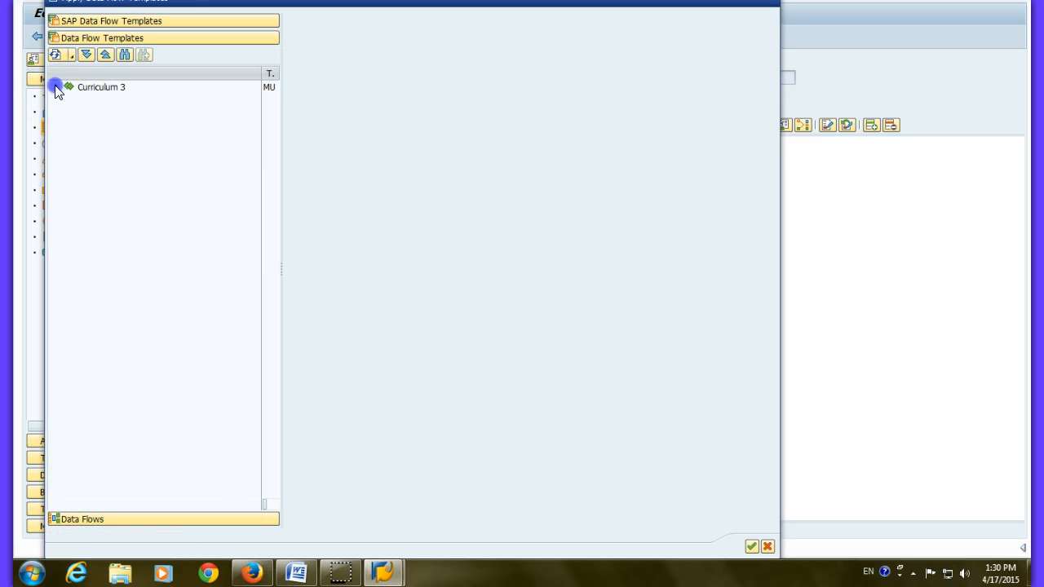
pyautogui.click(68, 99)
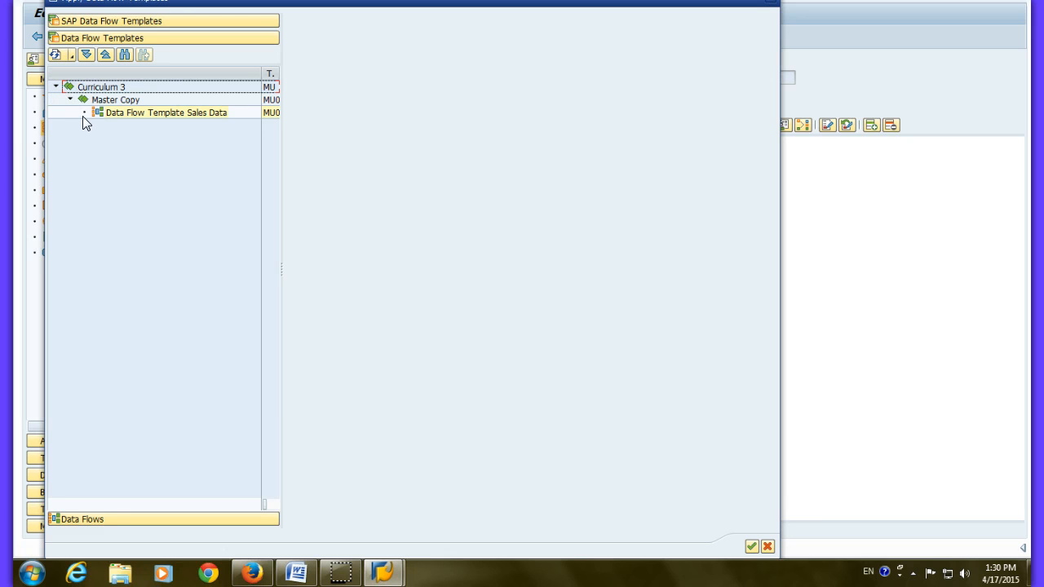
pyautogui.click(150, 115)
pyautogui.click(145, 119)
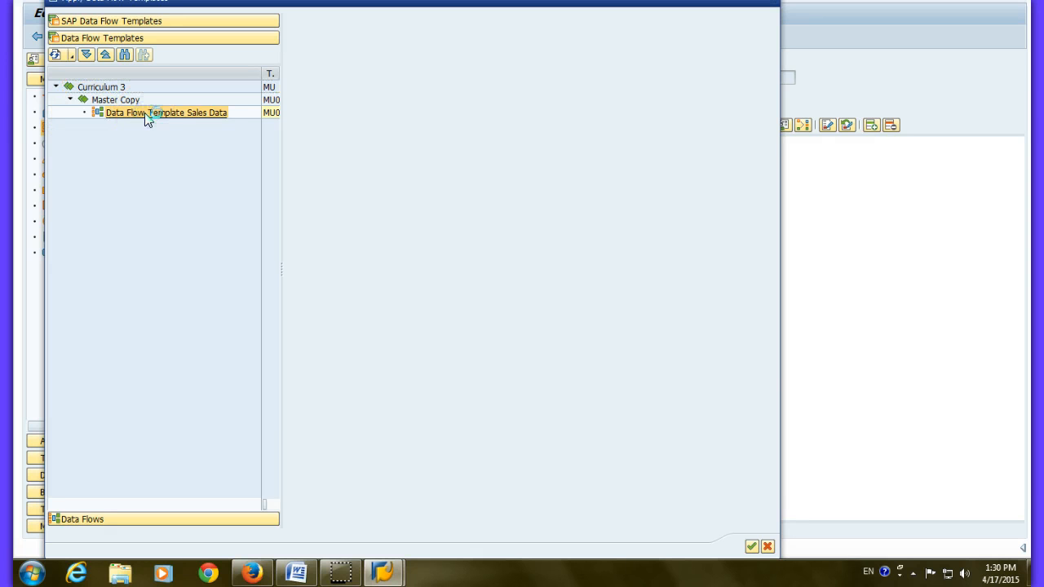
pyautogui.doubleClick(147, 119)
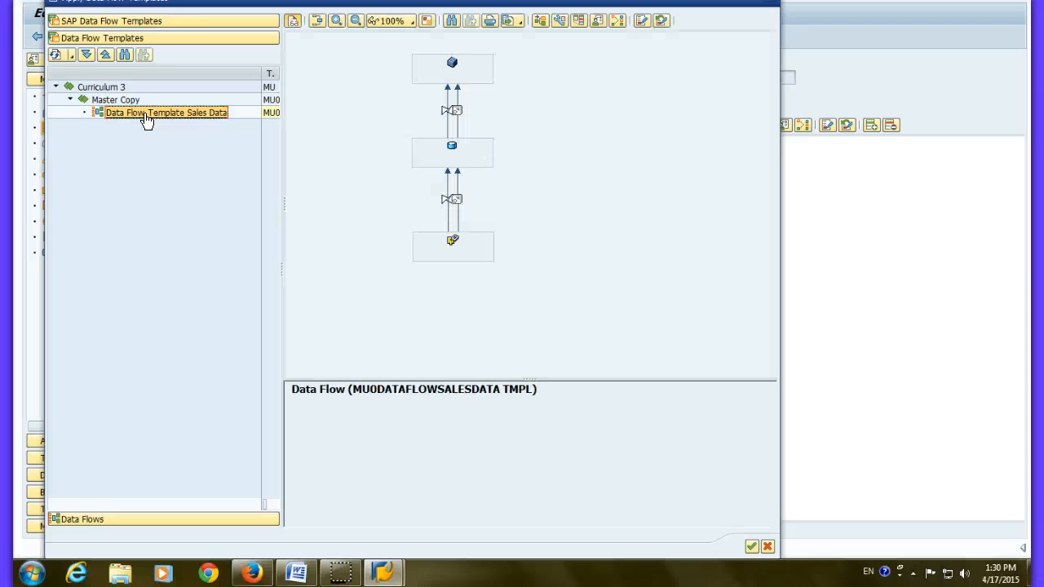
# Step: Read the Word assignment's instructions on applying the template, checking the load file and creating the DataSource, then return to SAP
pyautogui.click(296, 574)
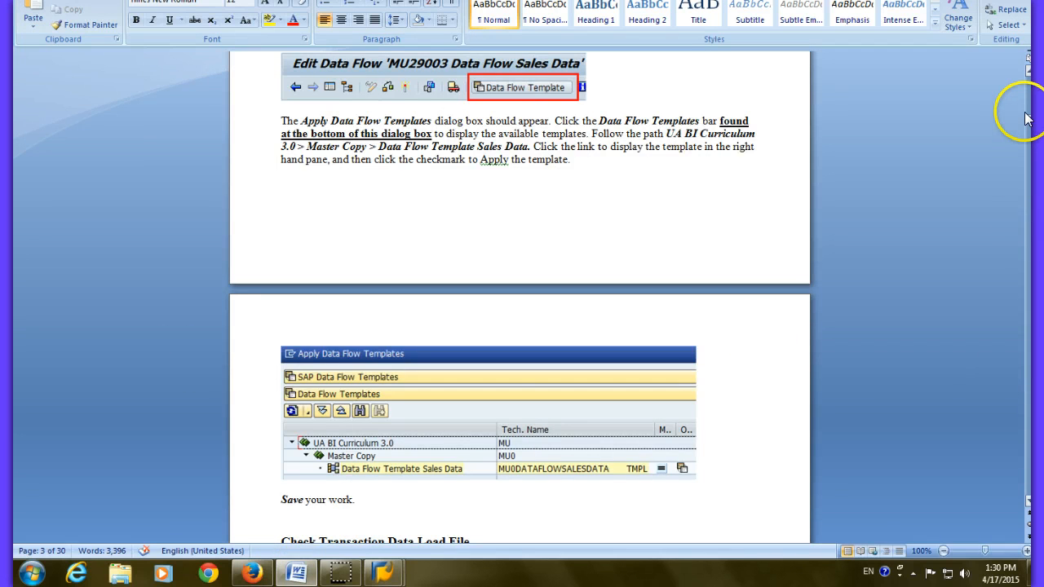
pyautogui.moveTo(1025, 119); pyautogui.dragTo(1029, 132)
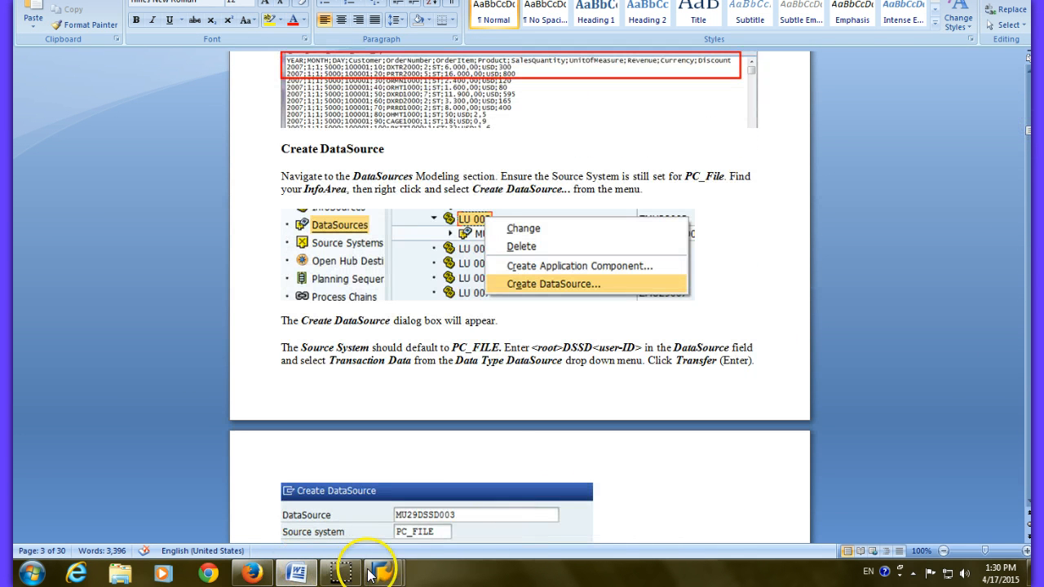
pyautogui.moveTo(380, 571)
pyautogui.click(424, 526)
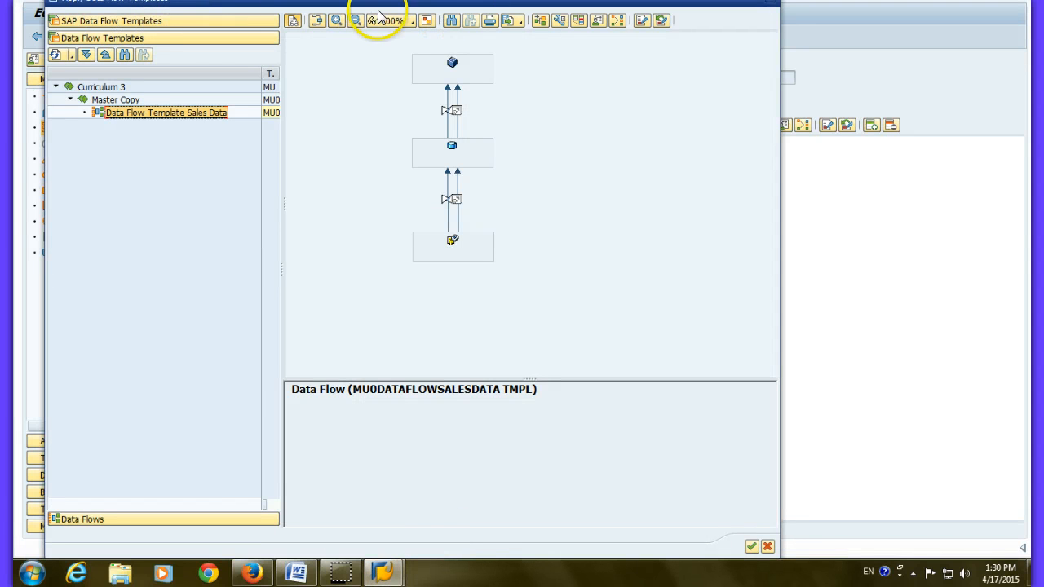
pyautogui.moveTo(412, 2); pyautogui.dragTo(440, 46)
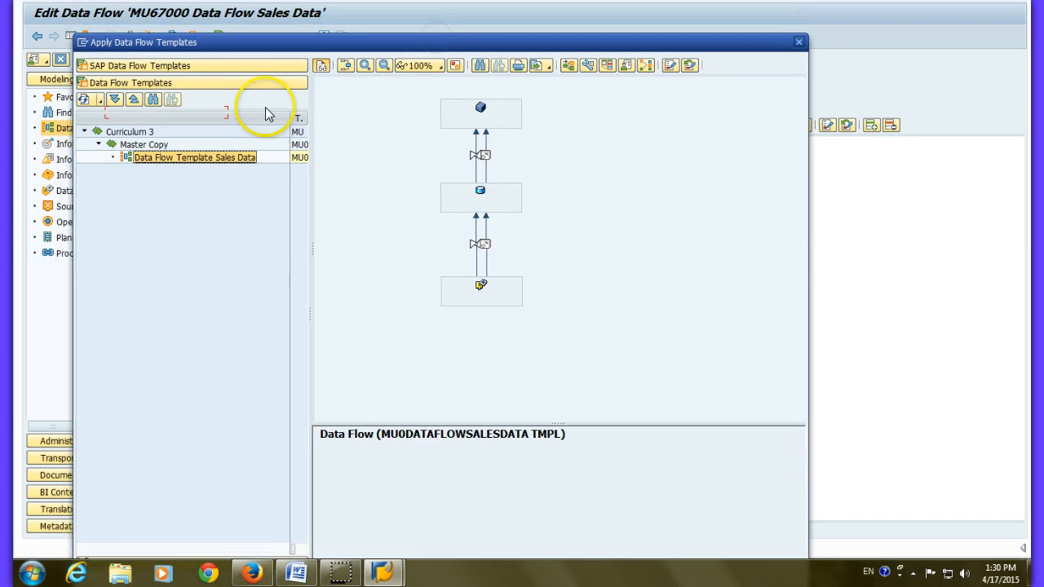
pyautogui.moveTo(290, 47); pyautogui.dragTo(252, 179)
pyautogui.moveTo(366, 204); pyautogui.dragTo(364, 131)
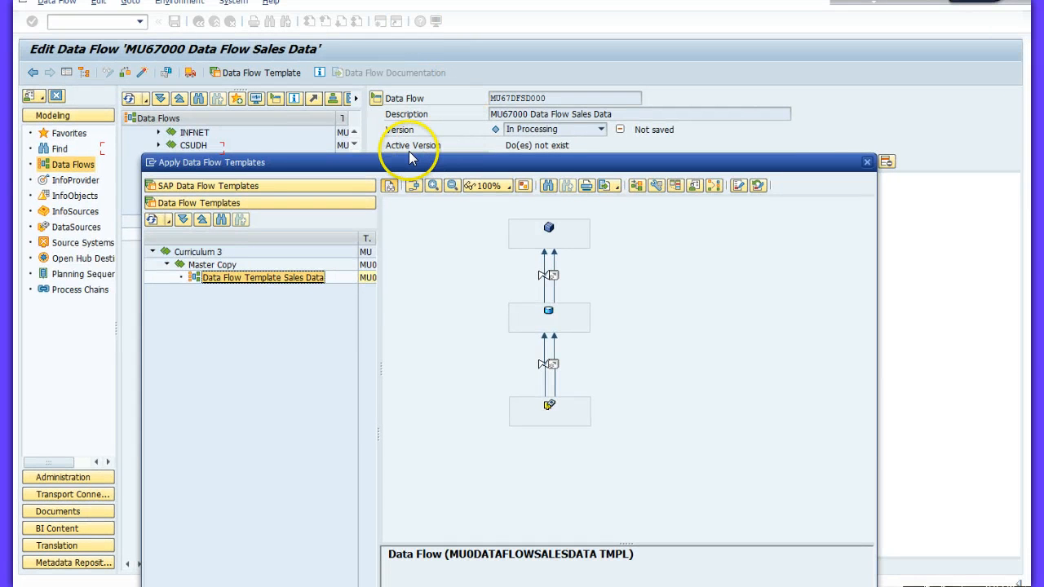
pyautogui.moveTo(408, 158); pyautogui.dragTo(359, 61)
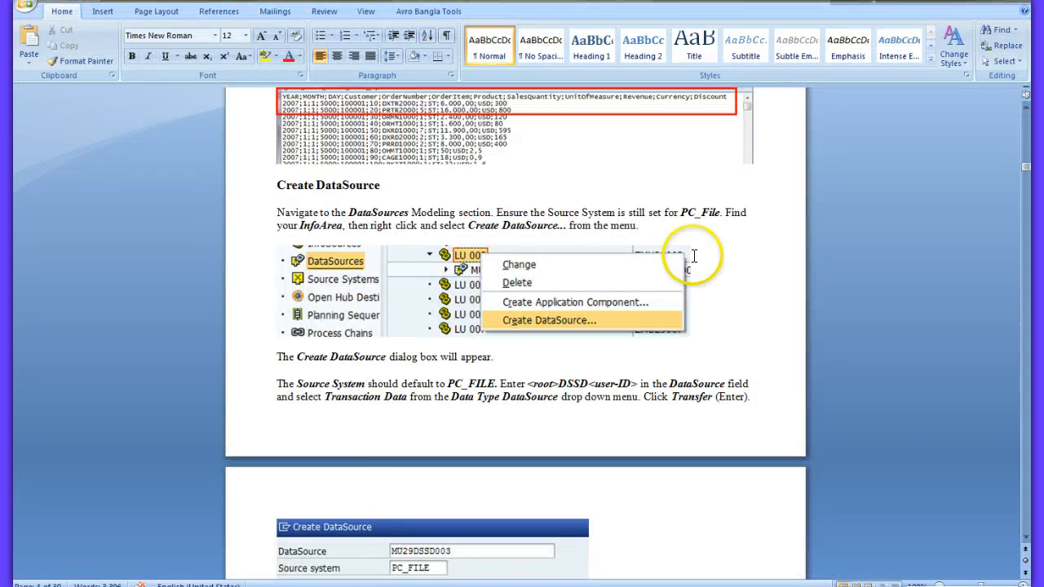
pyautogui.moveTo(1027, 163); pyautogui.dragTo(1029, 166)
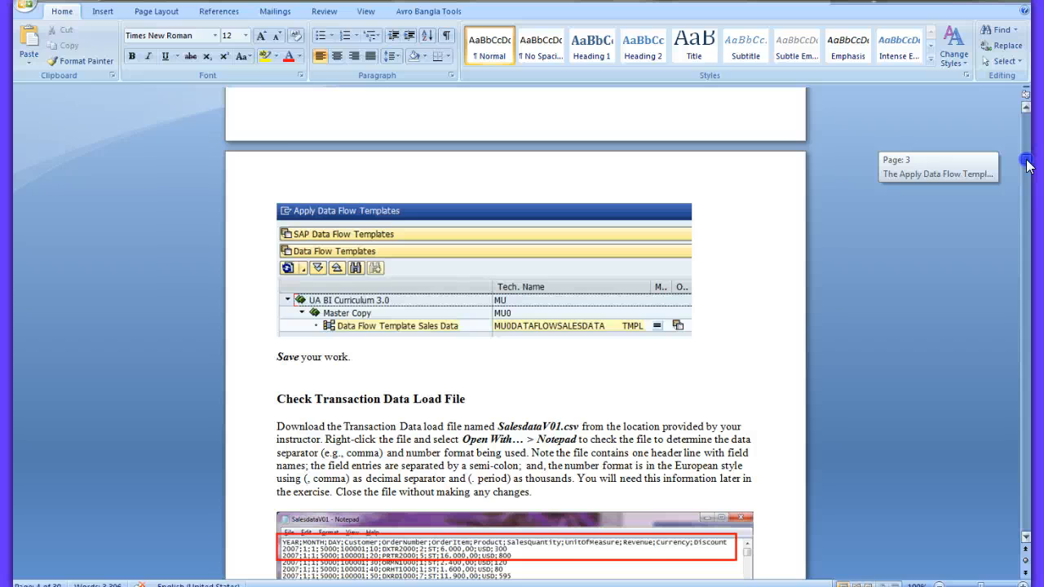
pyautogui.moveTo(1028, 165); pyautogui.dragTo(1028, 175)
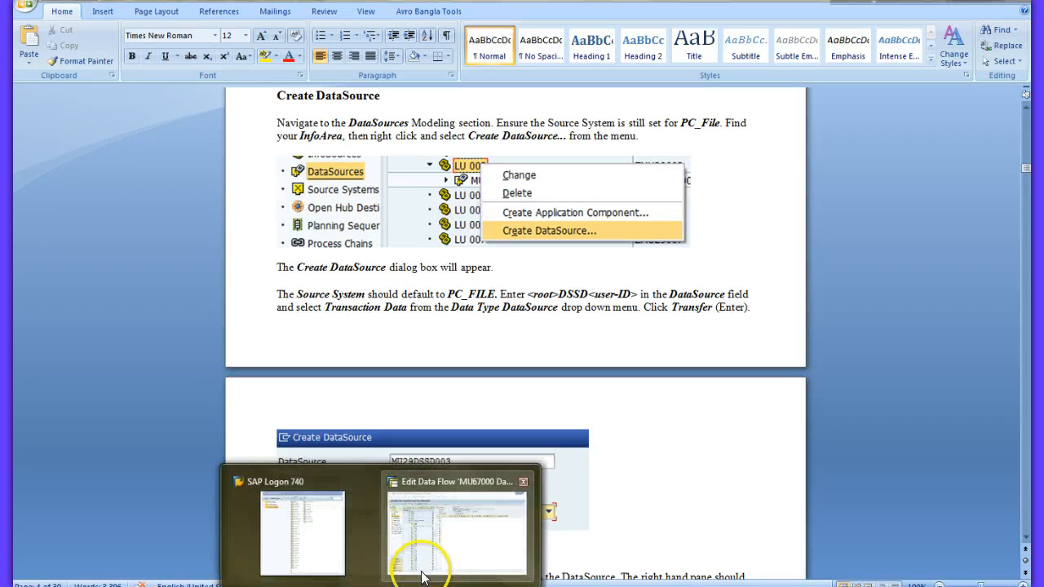
pyautogui.click(422, 577)
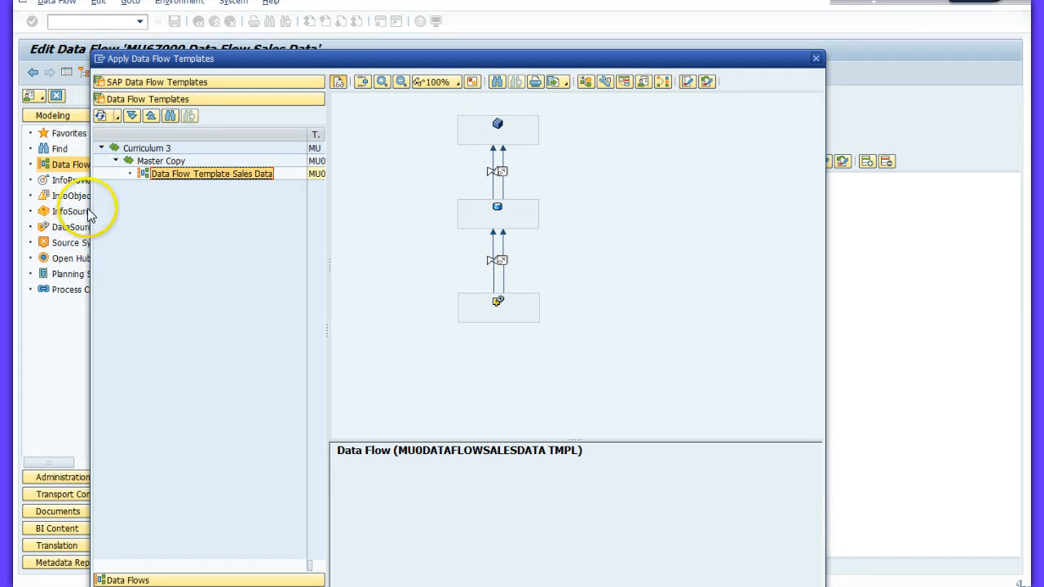
# Step: Apply the Data Flow Template Sales Data to the data flow MU67DFSD000
pyautogui.moveTo(422, 60); pyautogui.dragTo(425, 0)
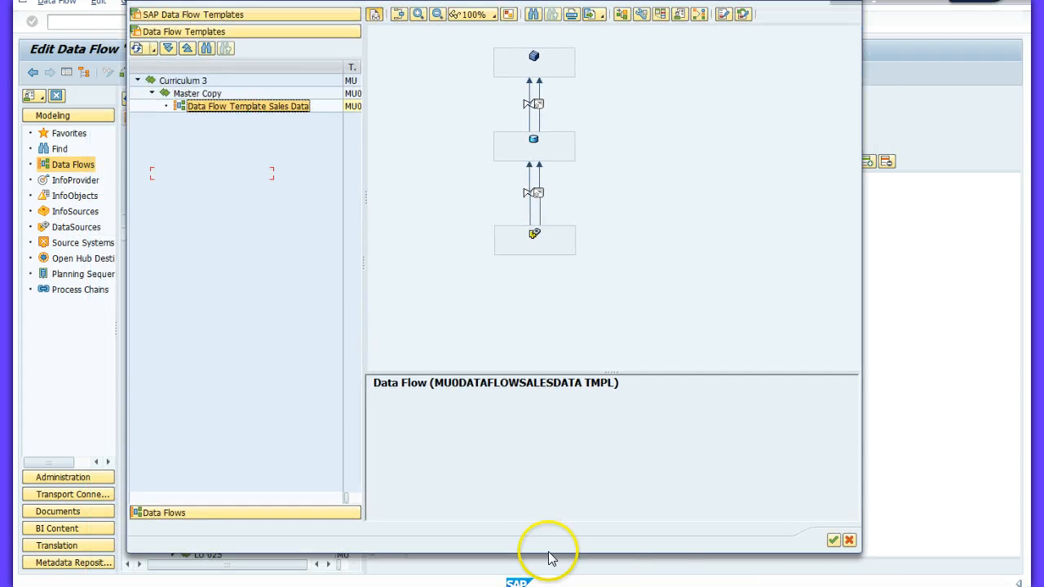
pyautogui.click(834, 541)
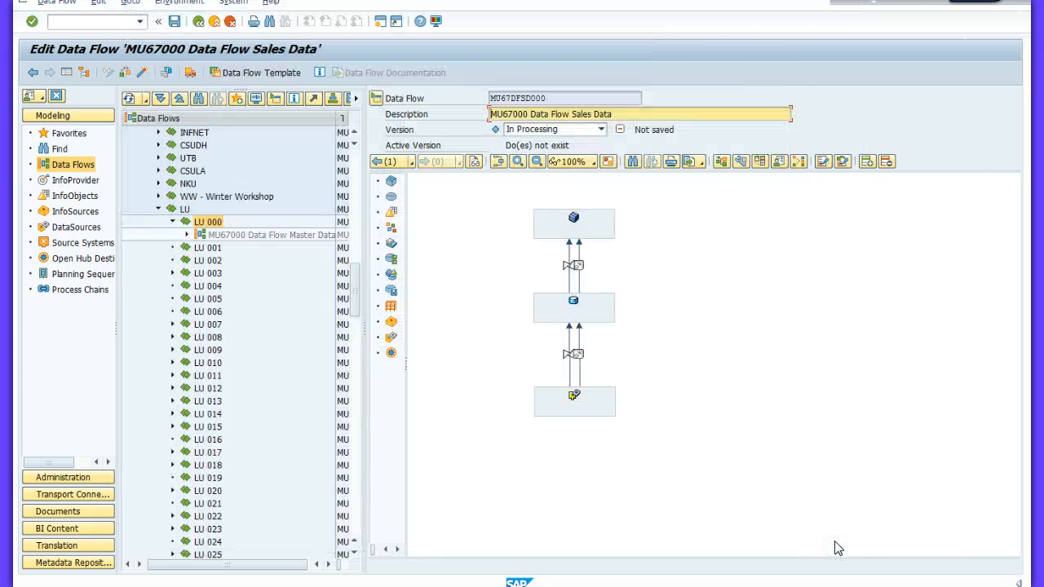
# Step: Show the DataSources for PC_FILE, expand the LU application component ZMU67, and widen the tree to show the technical names
pyautogui.click(73, 227)
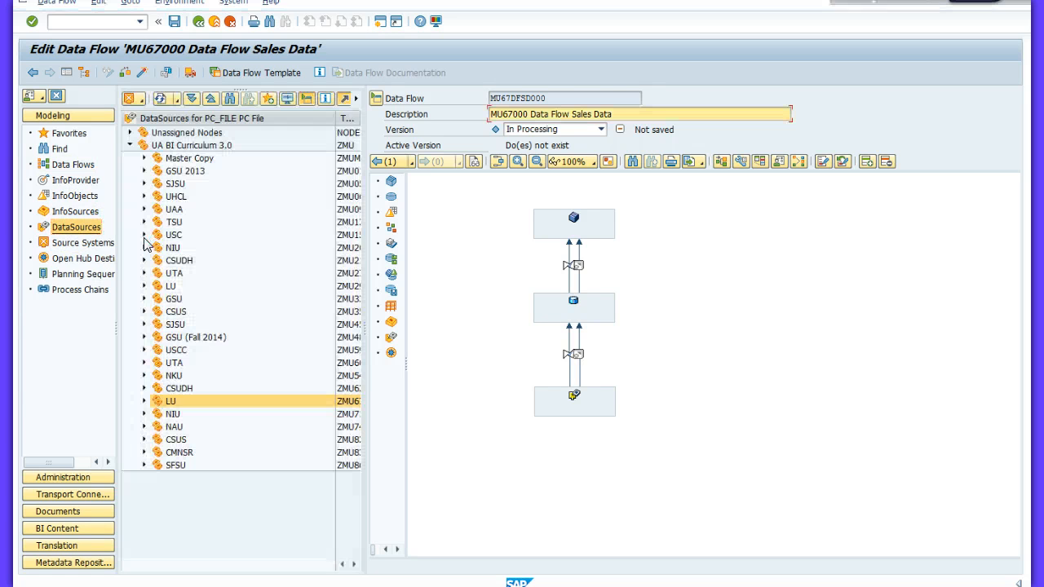
pyautogui.click(144, 402)
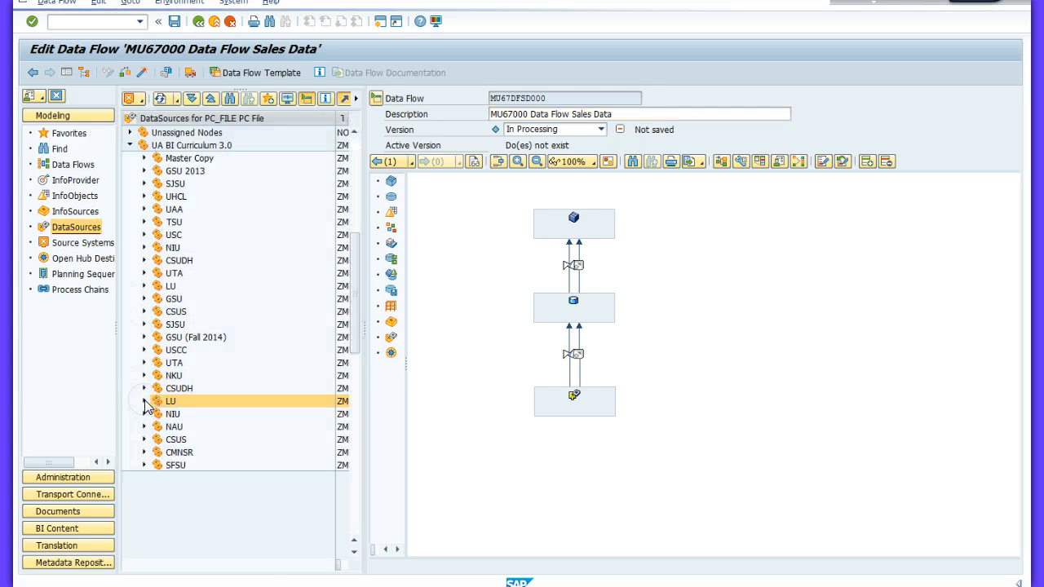
pyautogui.moveTo(366, 335); pyautogui.dragTo(453, 341)
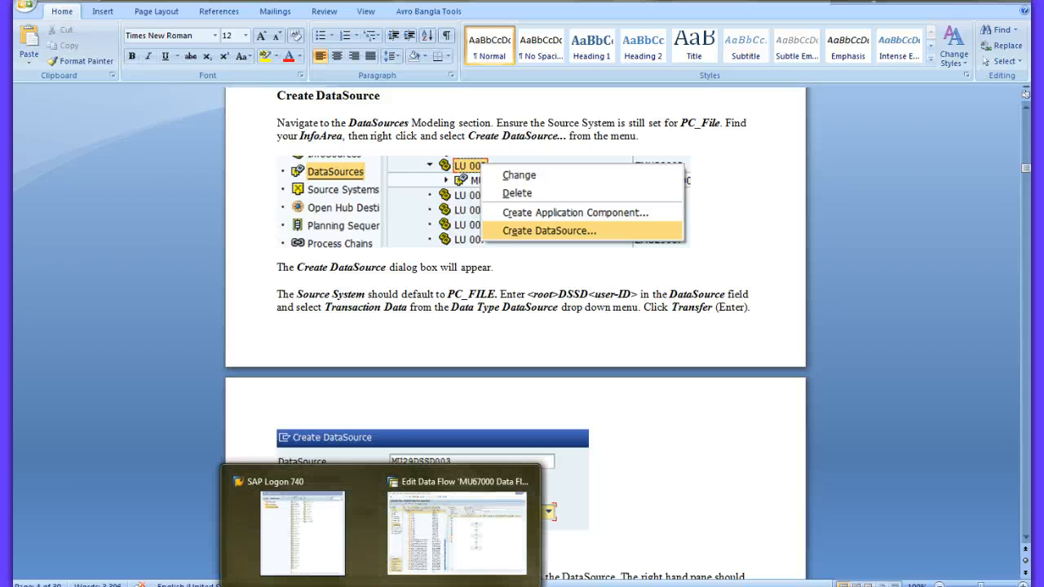
pyautogui.click(419, 548)
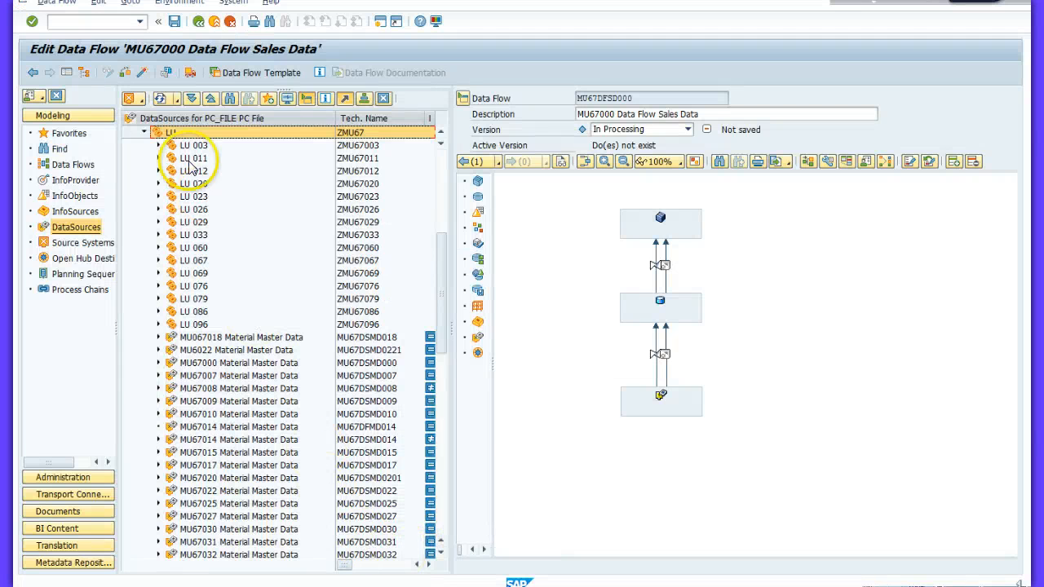
pyautogui.click(140, 100)
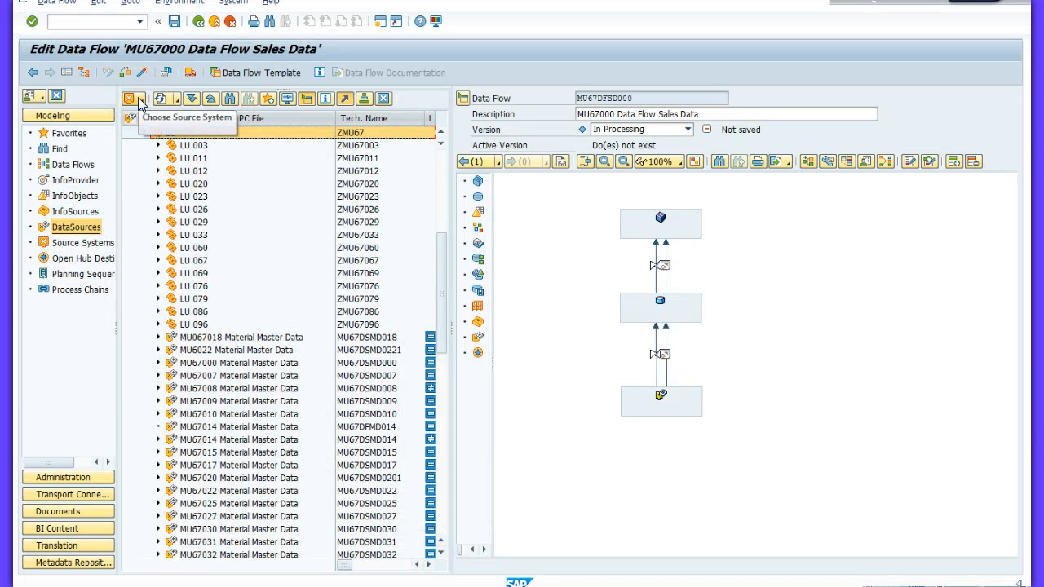
pyautogui.click(149, 118)
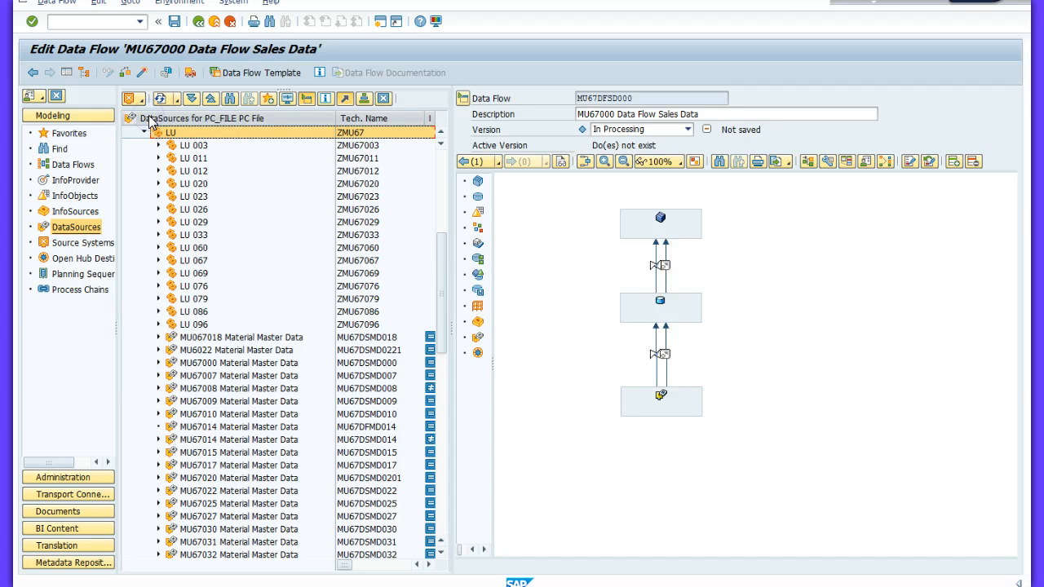
# Step: Start a new DataSource under the LU component ZMU67 and name it MU67DSSD000, following the naming pattern in the Word assignment
pyautogui.rightClick(233, 137)
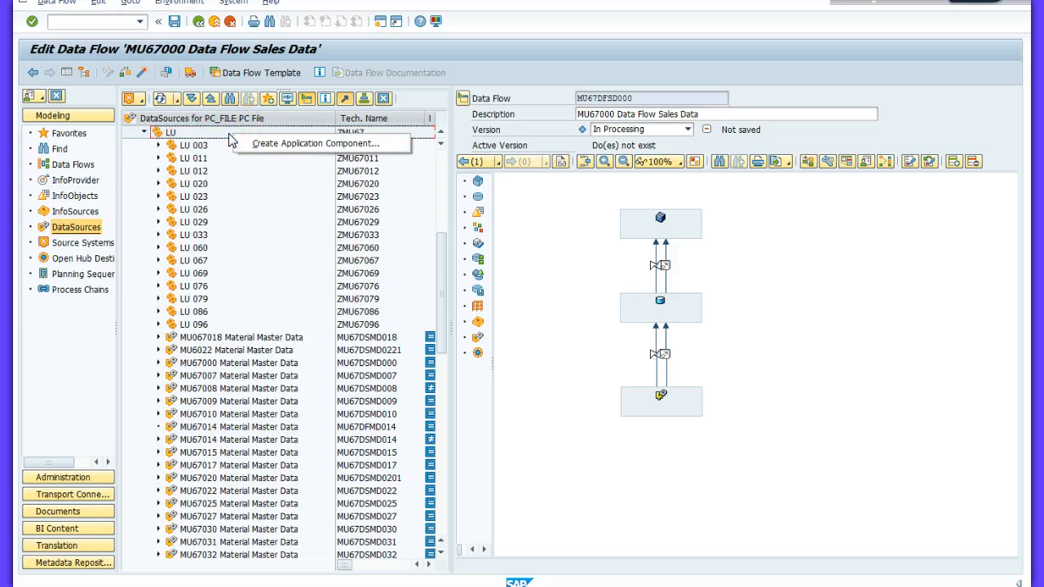
pyautogui.click(153, 134)
pyautogui.rightClick(155, 134)
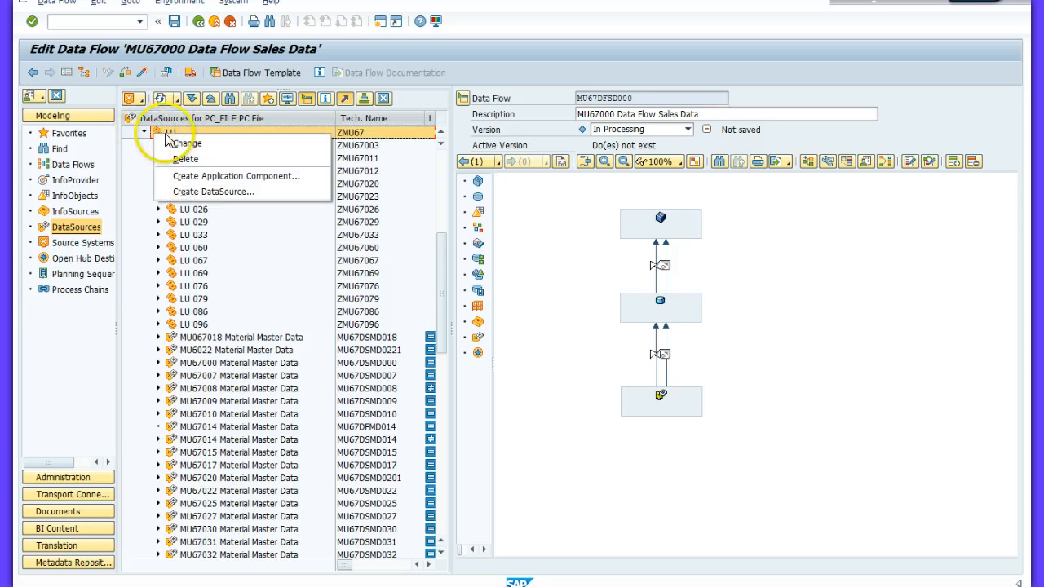
pyautogui.click(204, 192)
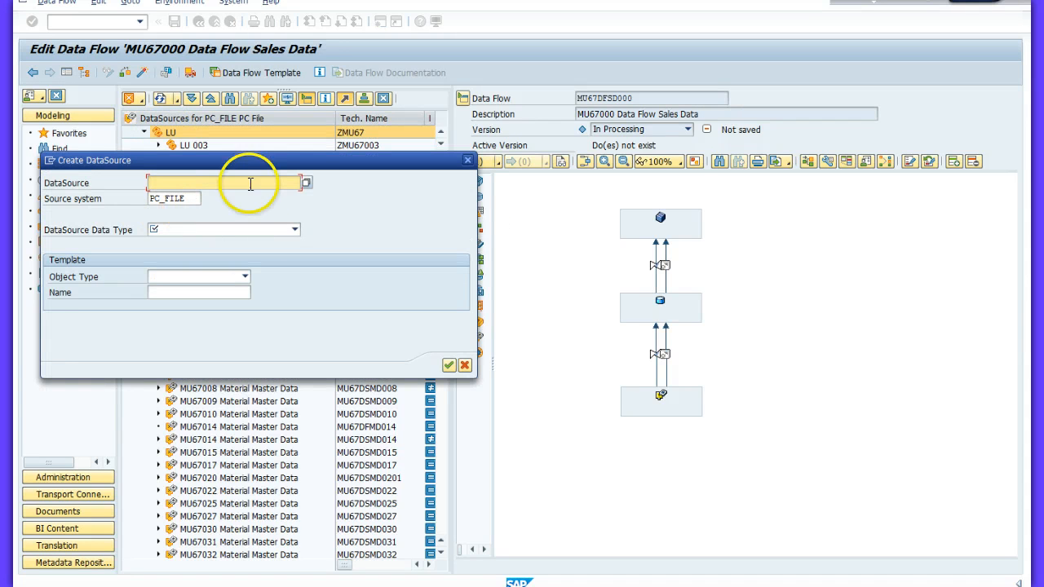
pyautogui.click(275, 585)
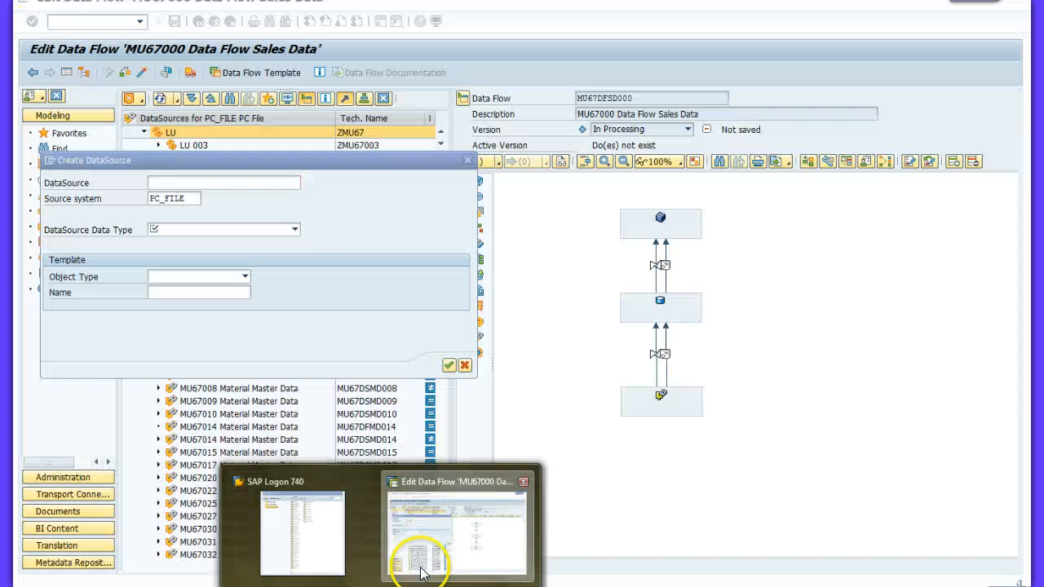
pyautogui.click(415, 552)
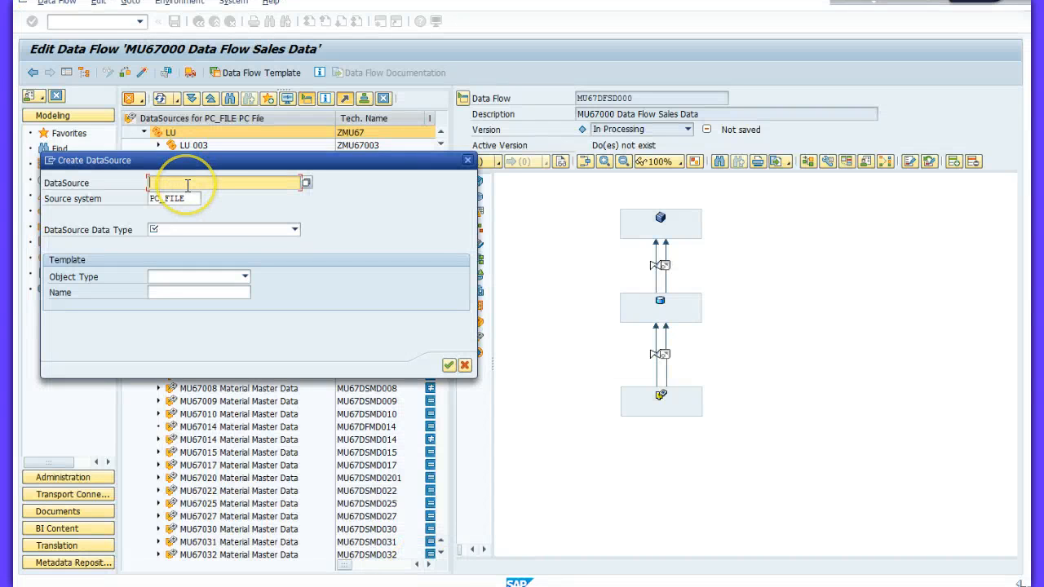
pyautogui.write('MU67')
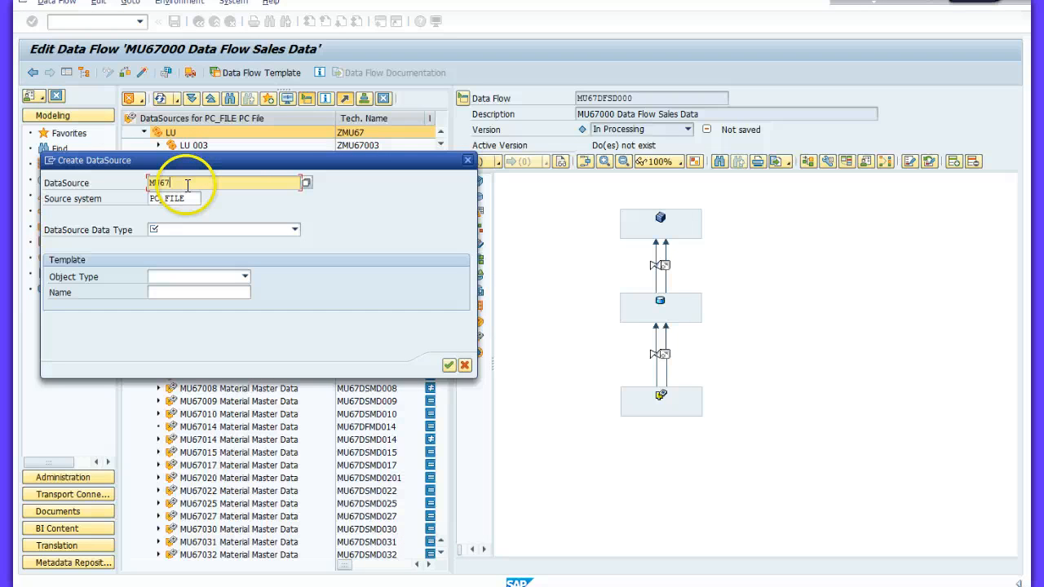
pyautogui.write('DSSD000')
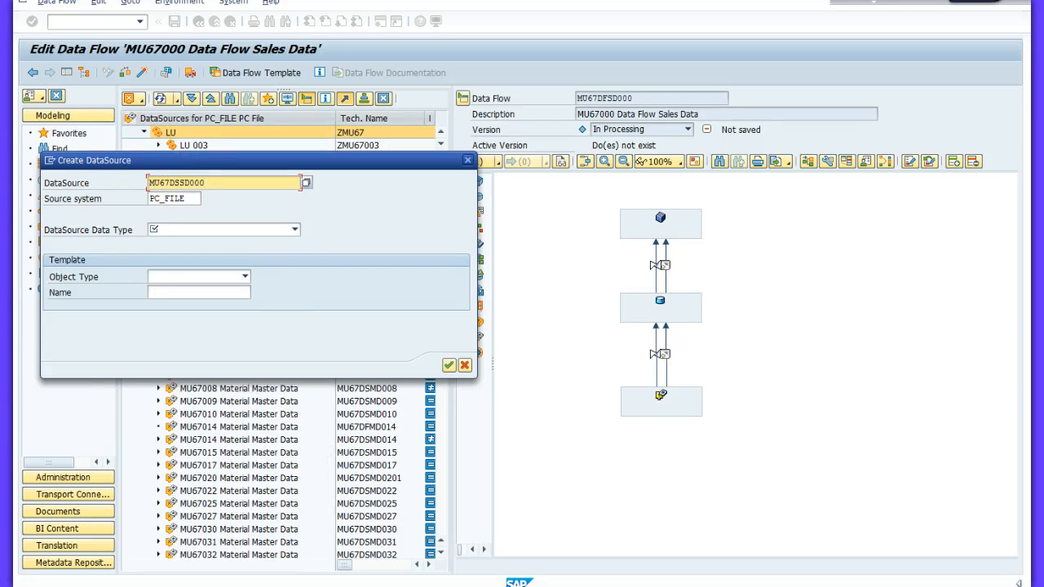
# Step: After checking the Word assignment, create the DataSource with data type Transaction Data and save the changed data flow
pyautogui.click(320, 584)
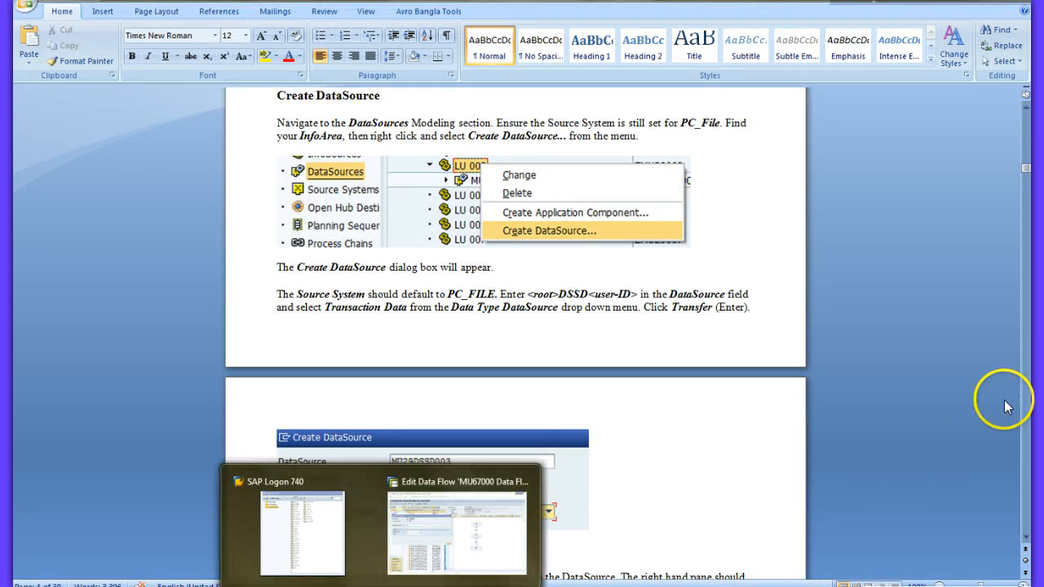
pyautogui.moveTo(1025, 164); pyautogui.dragTo(1027, 176)
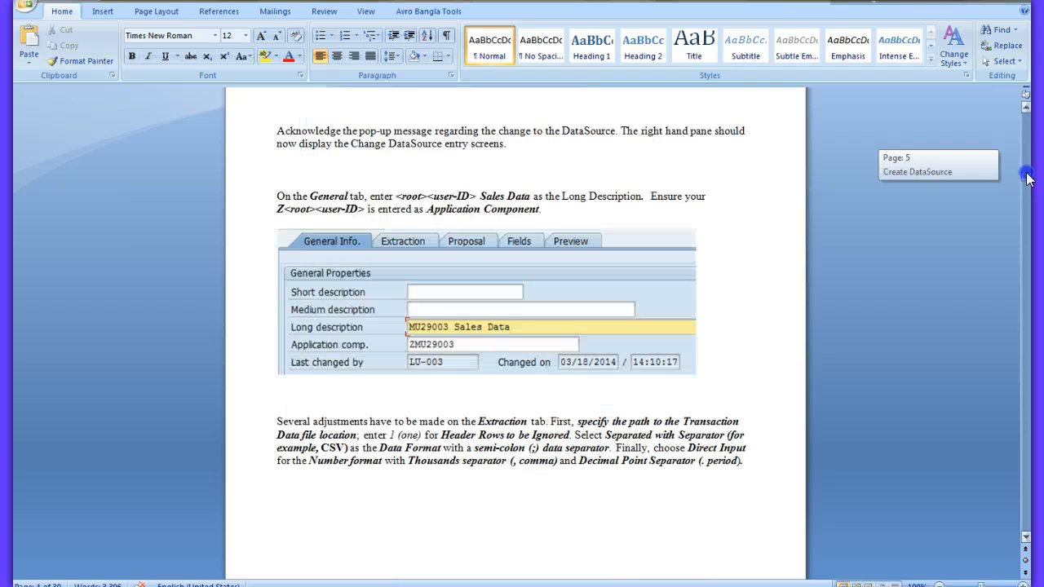
pyautogui.click(420, 556)
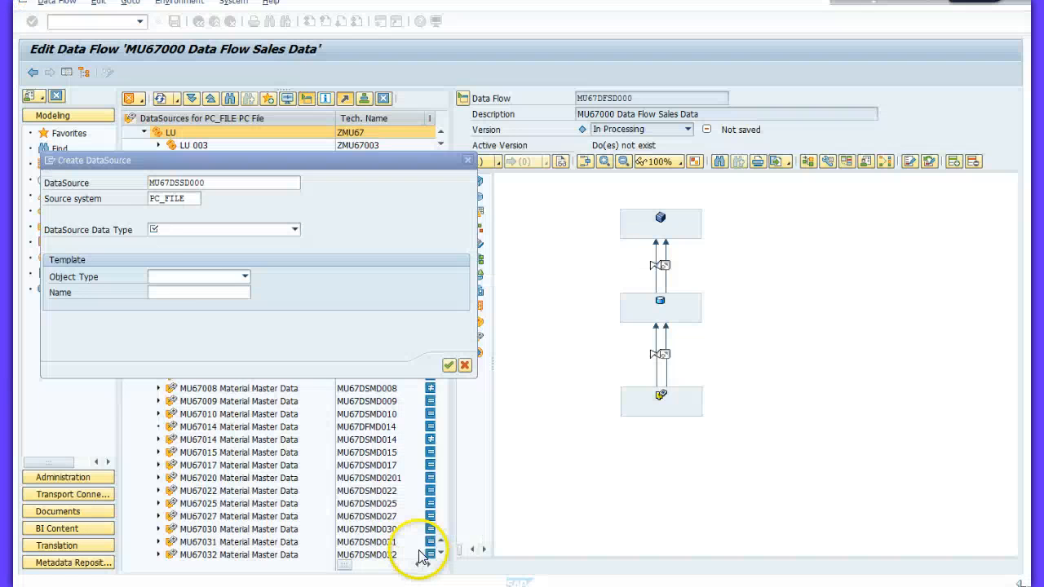
pyautogui.click(294, 229)
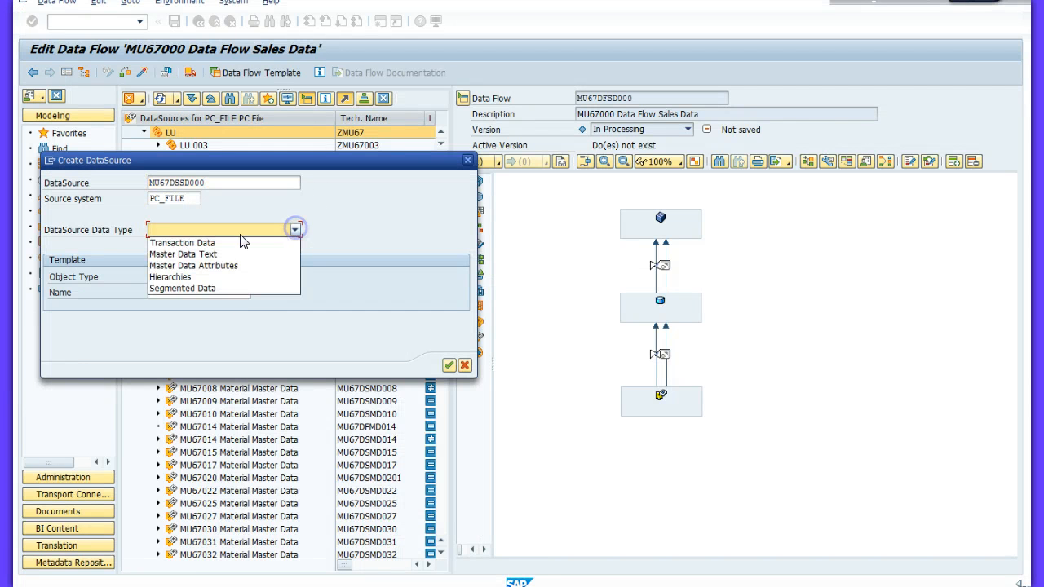
pyautogui.click(237, 239)
pyautogui.click(448, 365)
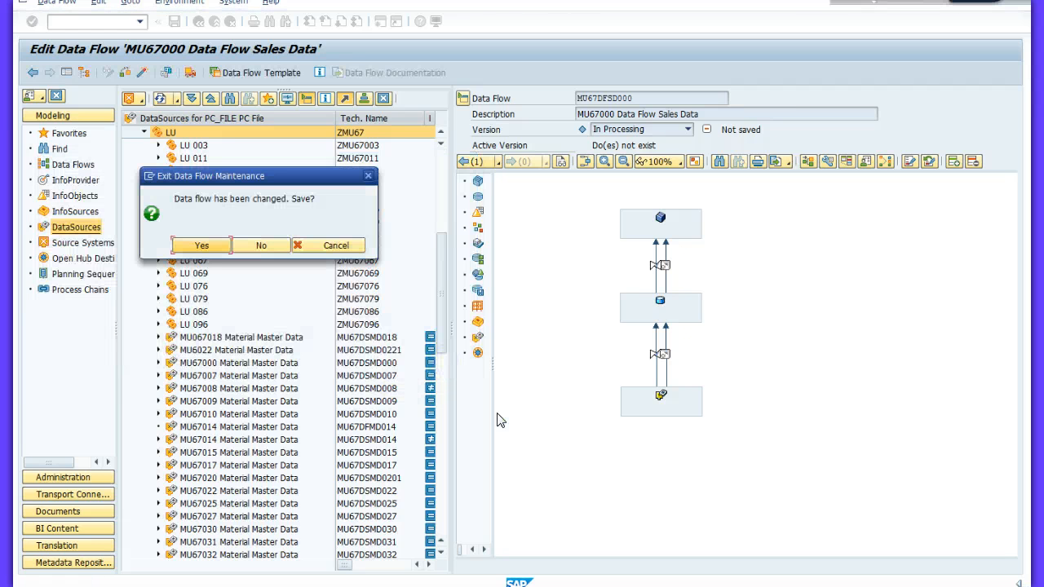
pyautogui.click(203, 242)
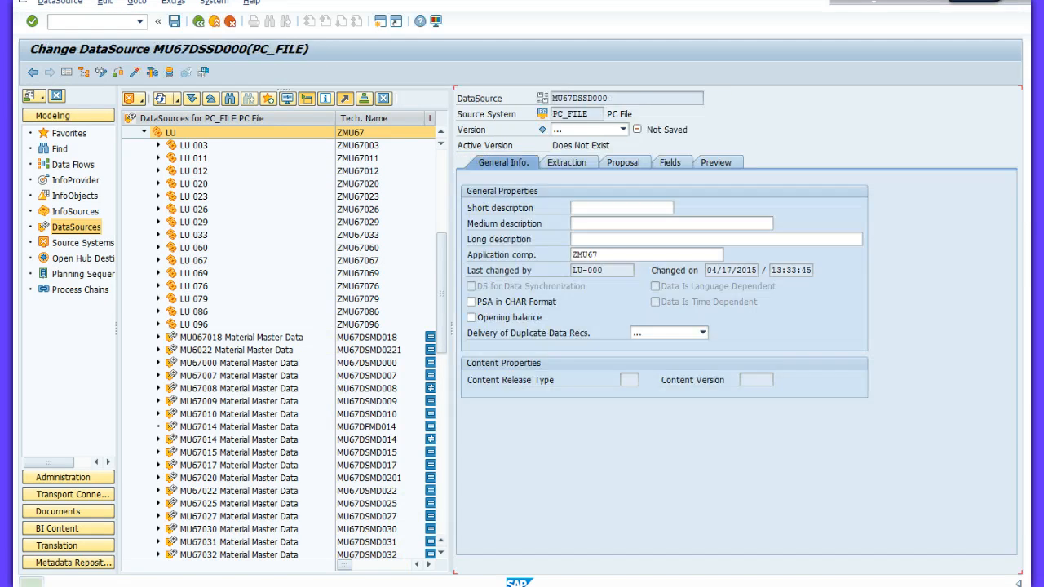
# Step: Following the Word assignment's General tab instructions, set the DataSource's long description to "MU67000 Sales Data"
pyautogui.click(291, 530)
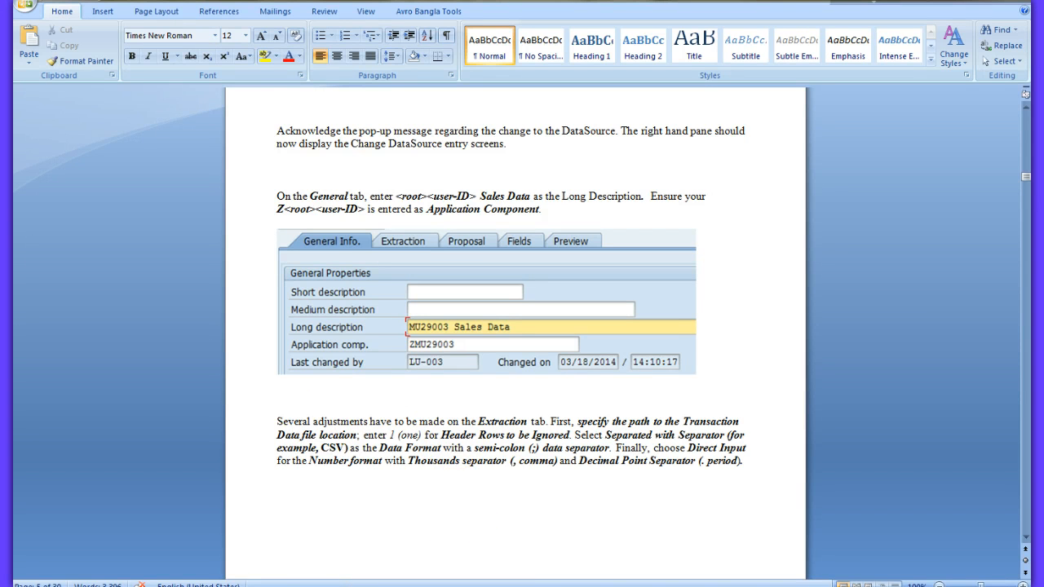
pyautogui.moveTo(382, 584)
pyautogui.click(460, 528)
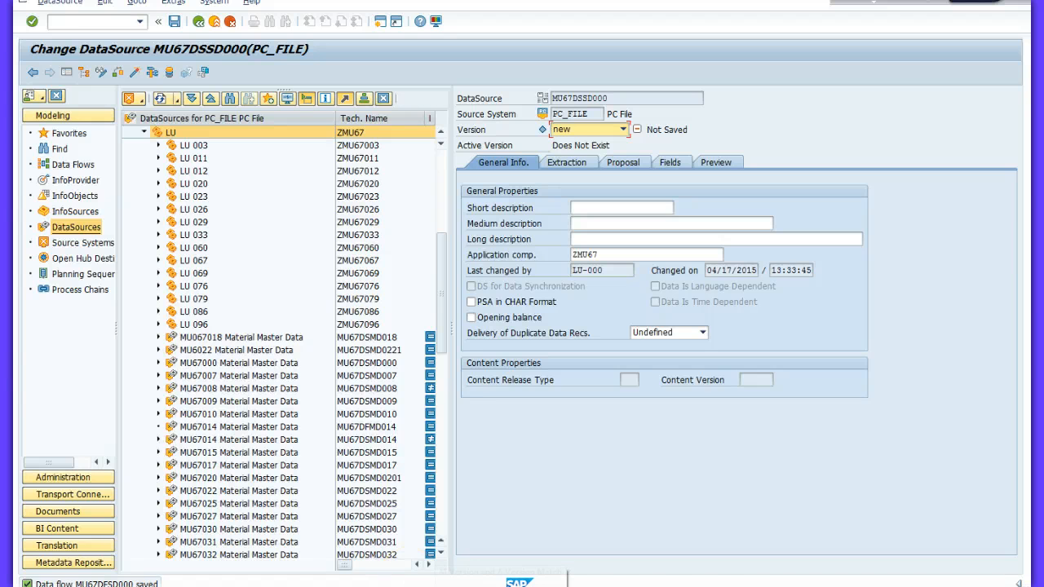
pyautogui.click(491, 584)
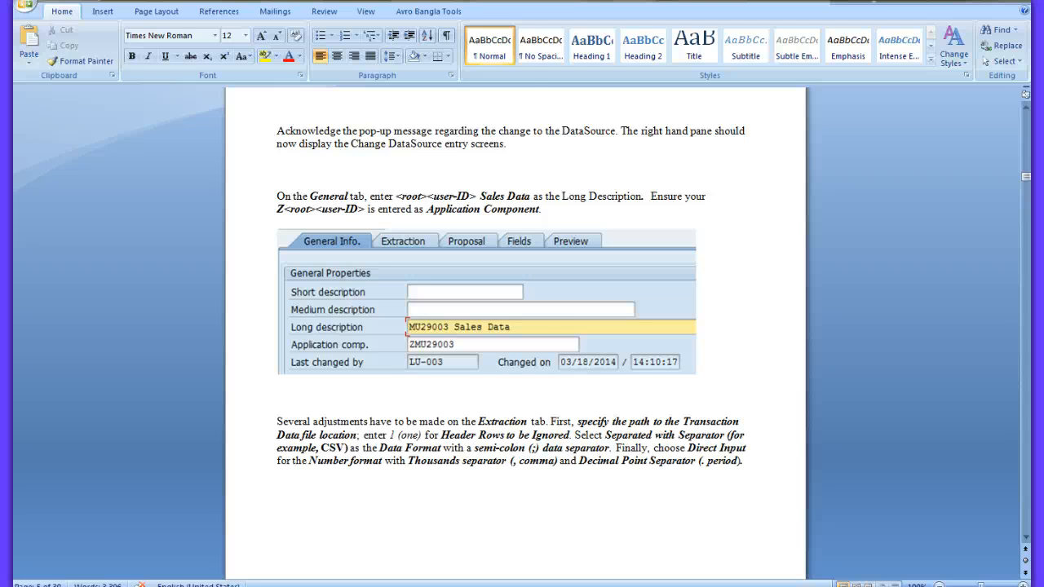
pyautogui.click(454, 548)
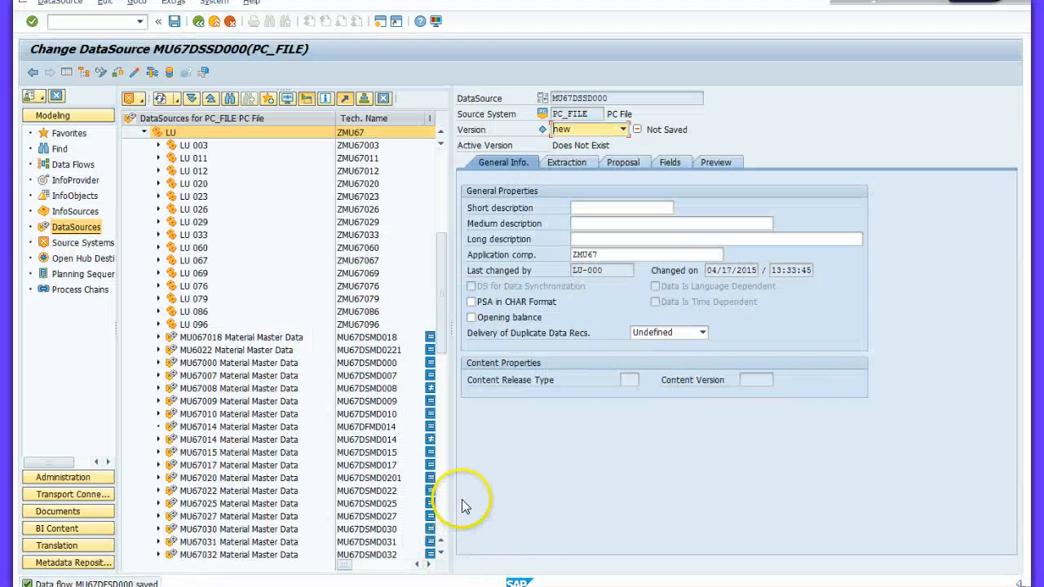
pyautogui.click(591, 240)
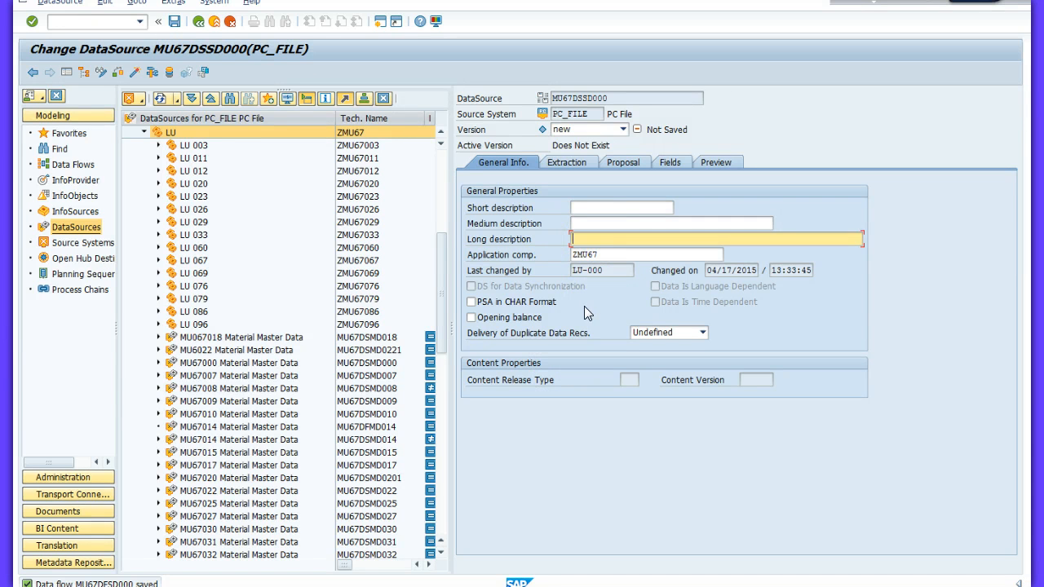
pyautogui.write('MU67')
pyautogui.hotkey('alt', 'Tab')
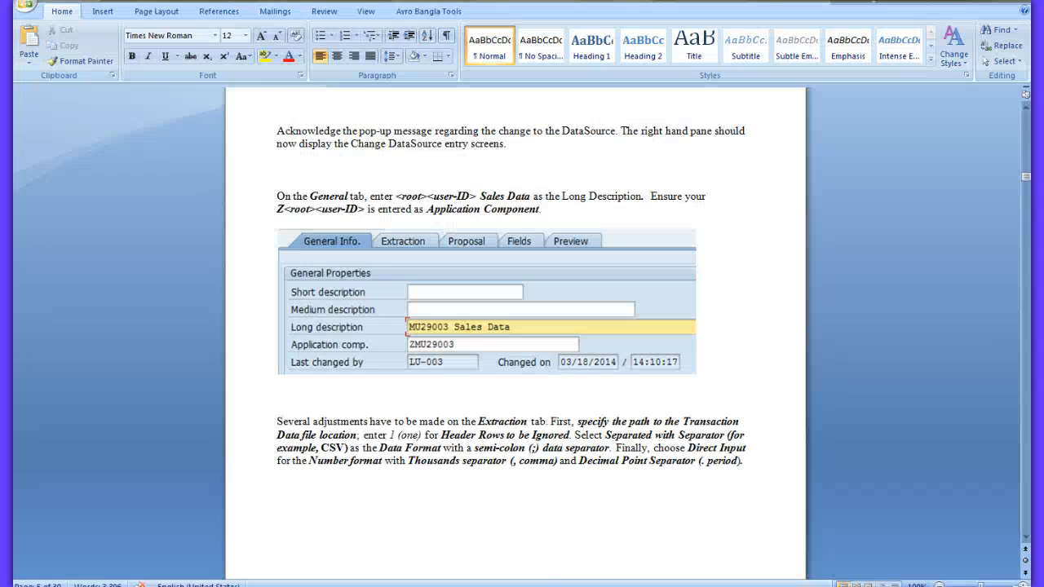
pyautogui.click(426, 548)
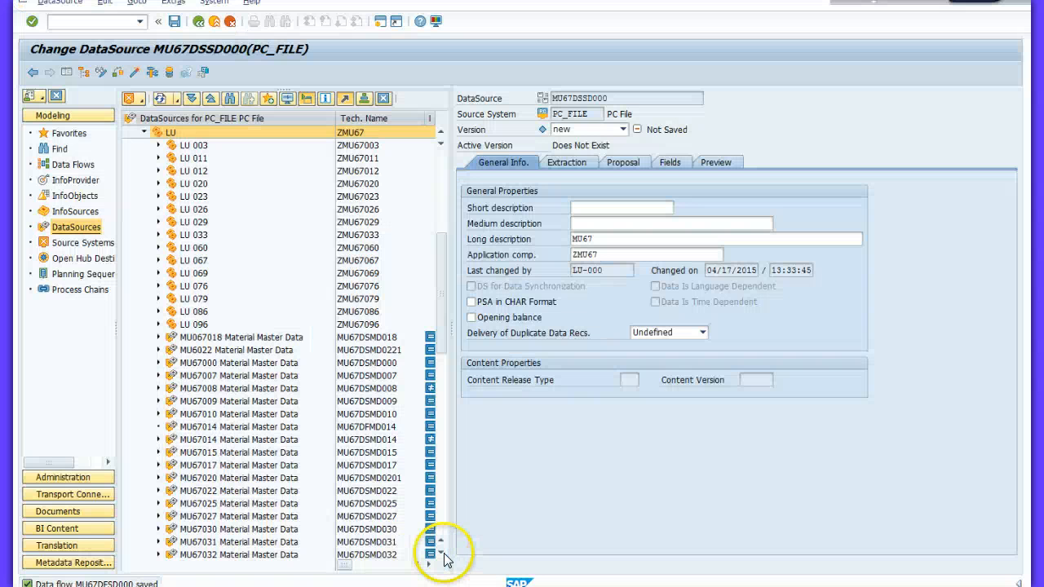
pyautogui.write('000 ')
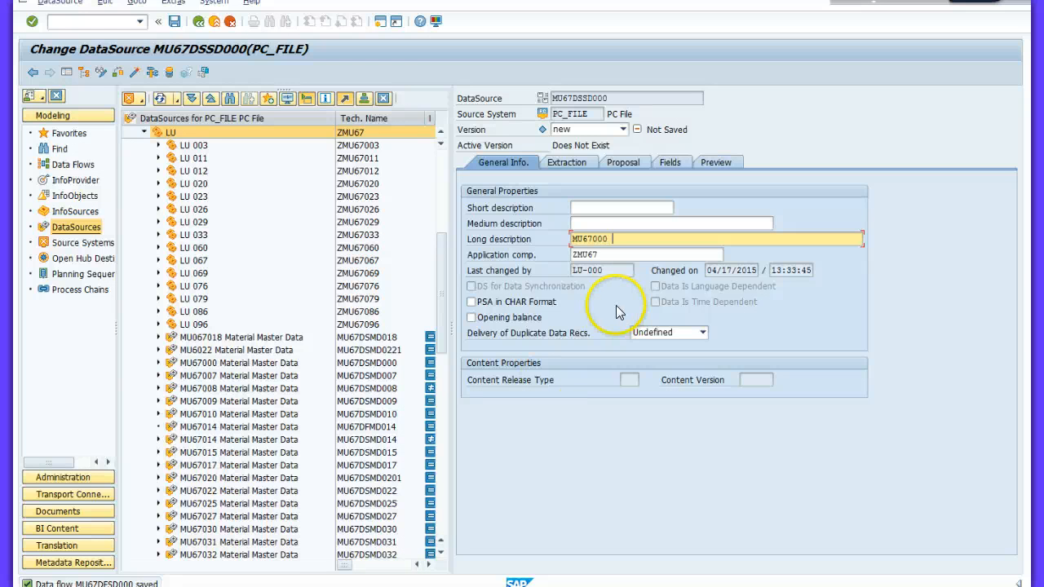
pyautogui.write('Sales Data')
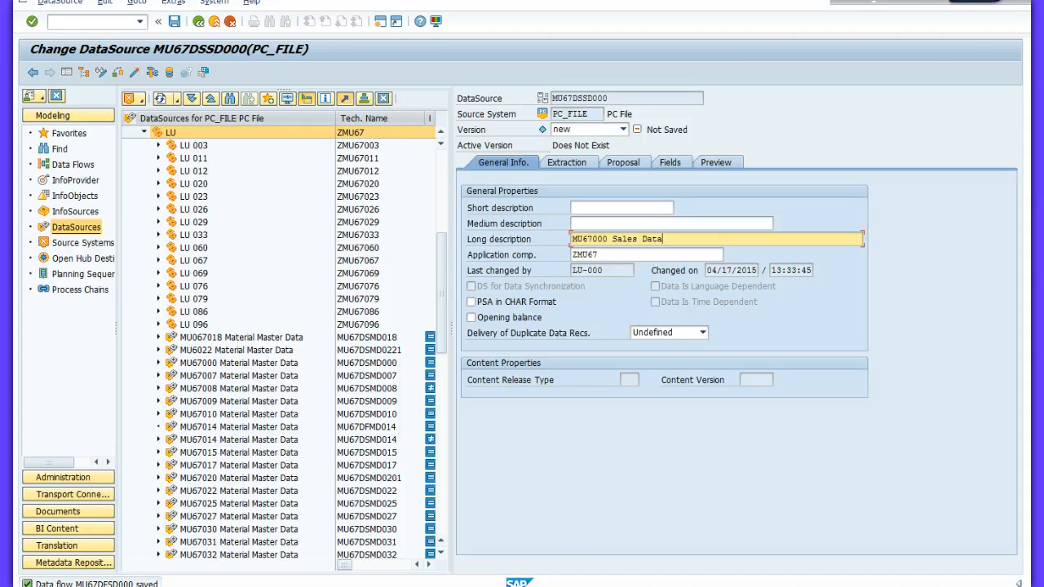
# Step: Open the DataSource's Extraction settings, read the Word assignment's instructions and example for them, then return to SAP
pyautogui.click(392, 586)
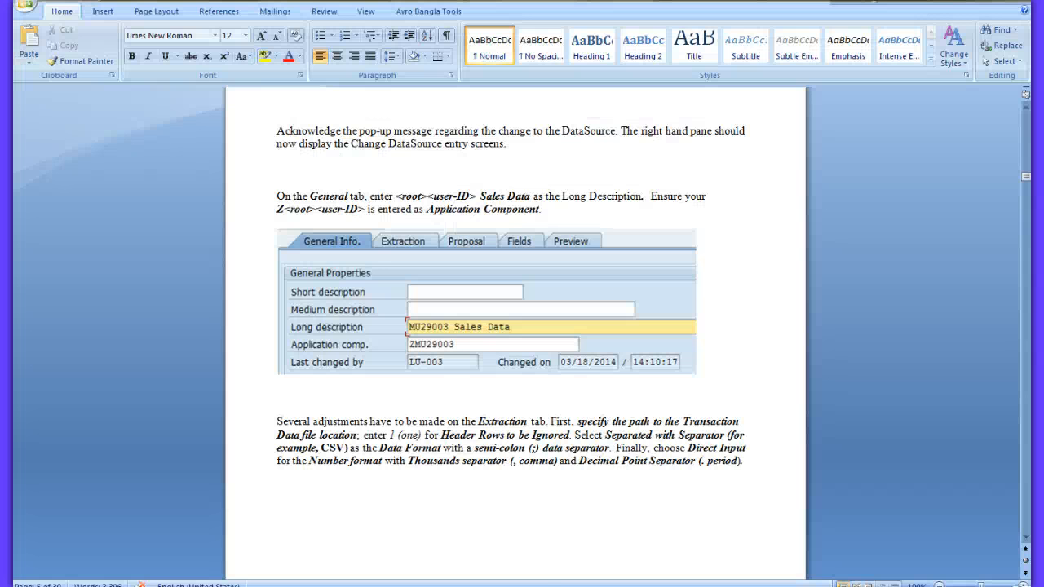
pyautogui.moveTo(408, 580)
pyautogui.click(424, 548)
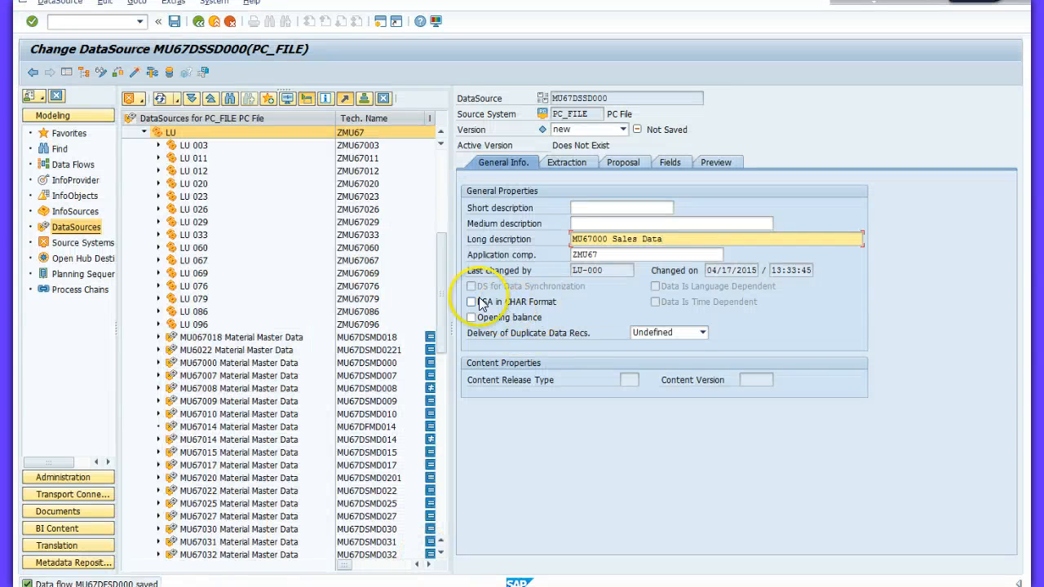
pyautogui.click(579, 163)
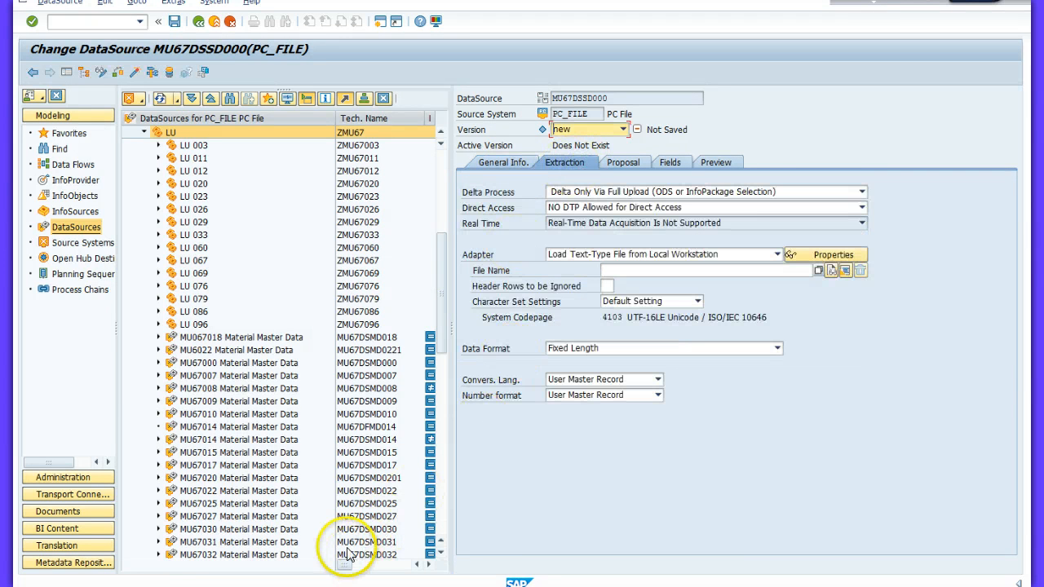
pyautogui.click(299, 573)
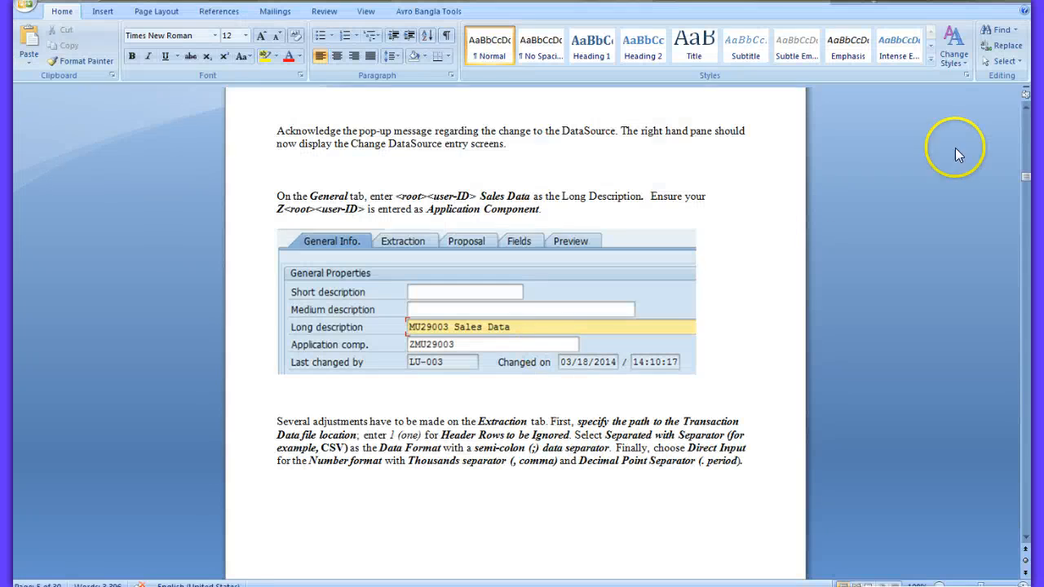
pyautogui.moveTo(1025, 178); pyautogui.dragTo(1027, 196)
pyautogui.click(893, 231)
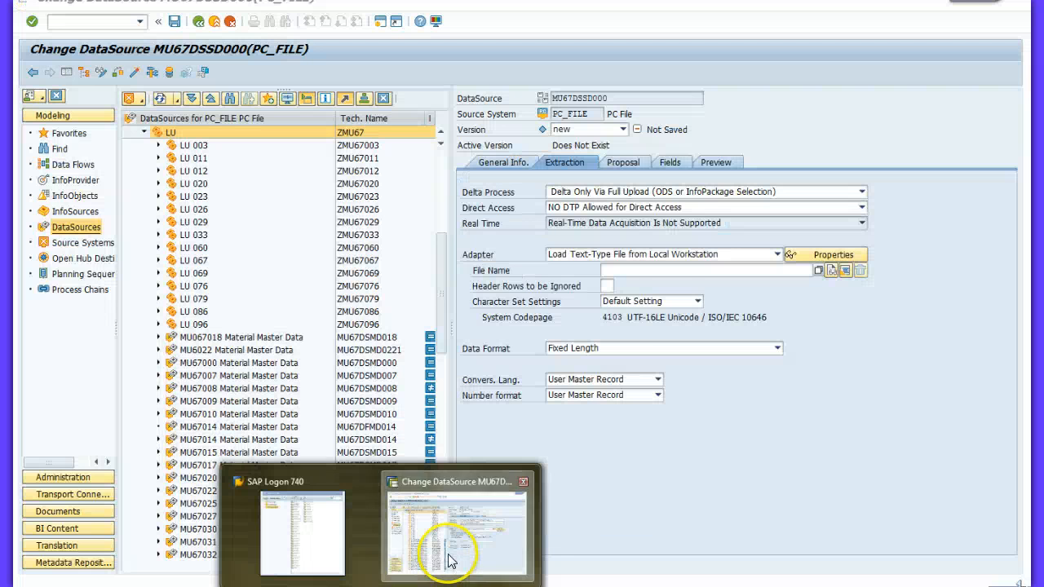
pyautogui.click(454, 541)
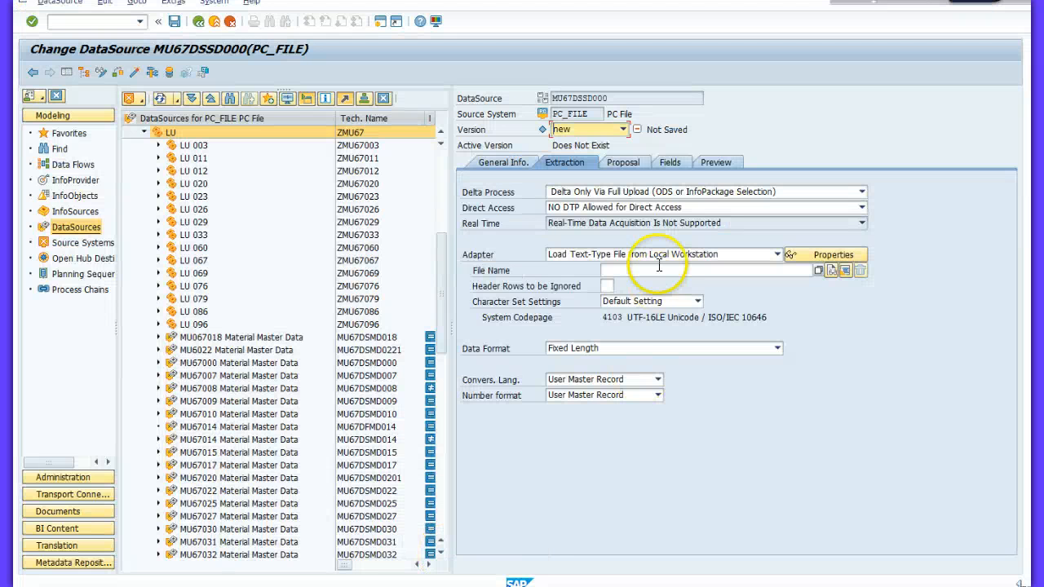
# Step: Choose the file SalesdataV01 from the Documents library as the DataSource's load file
pyautogui.click(818, 271)
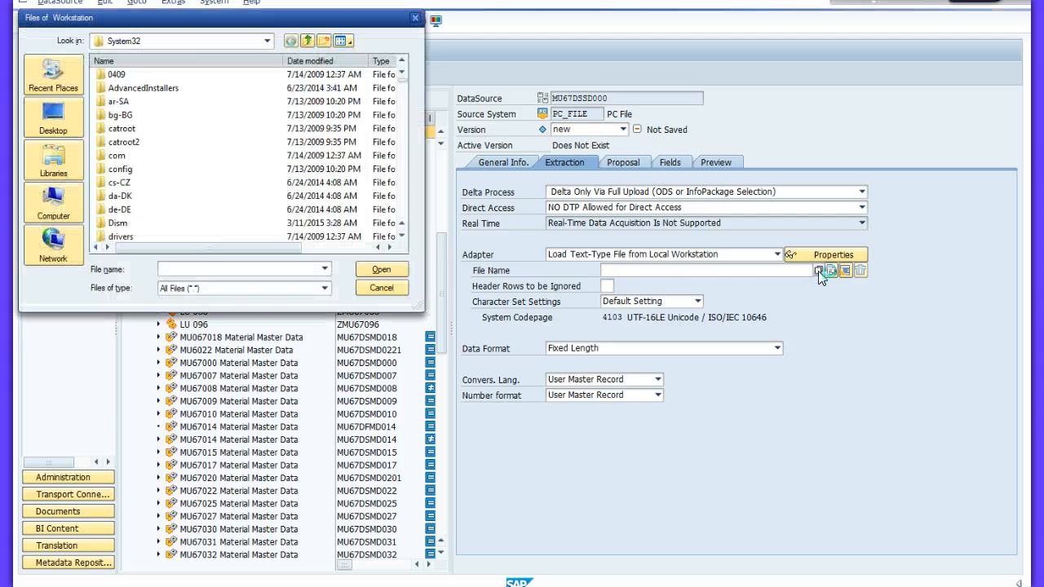
pyautogui.click(60, 165)
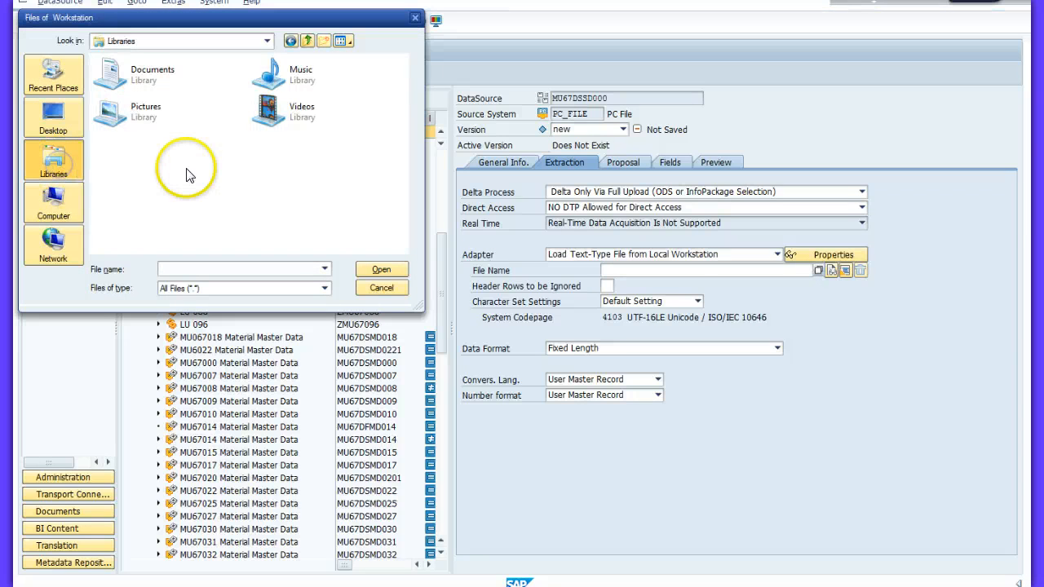
pyautogui.doubleClick(155, 82)
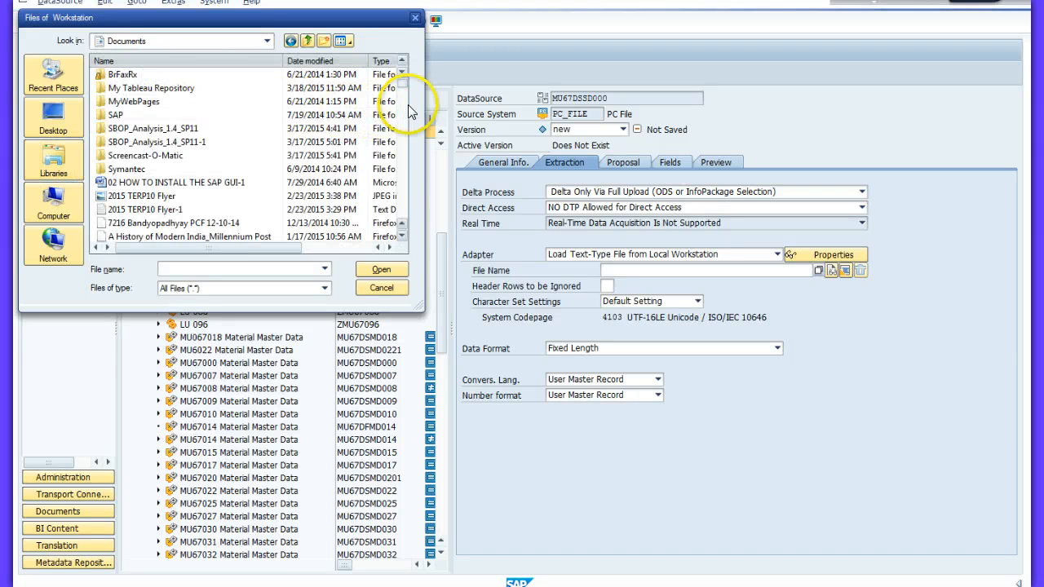
pyautogui.moveTo(400, 236); pyautogui.dragTo(402, 239)
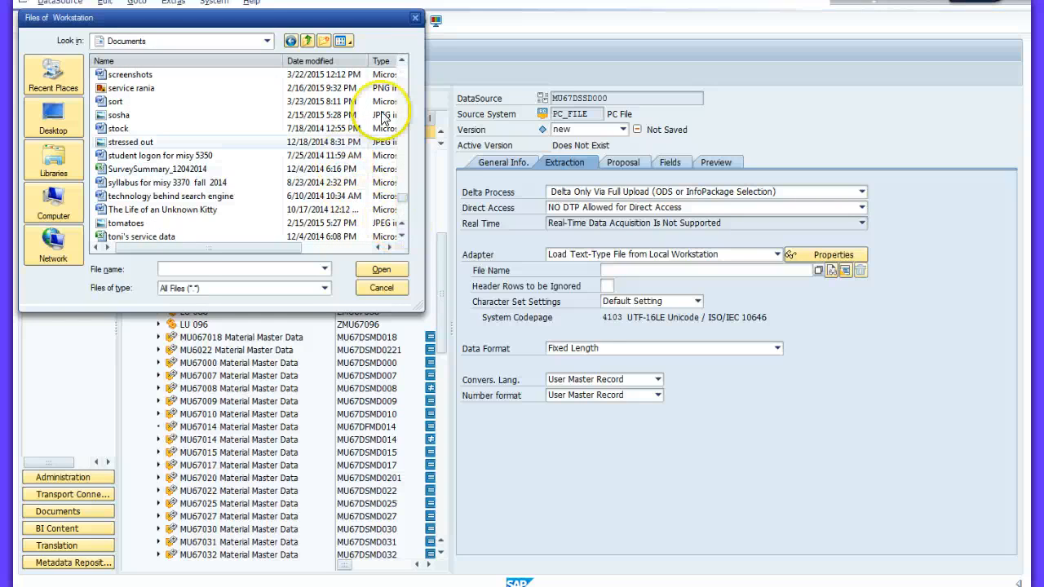
pyautogui.click(401, 62)
pyautogui.click(401, 62)
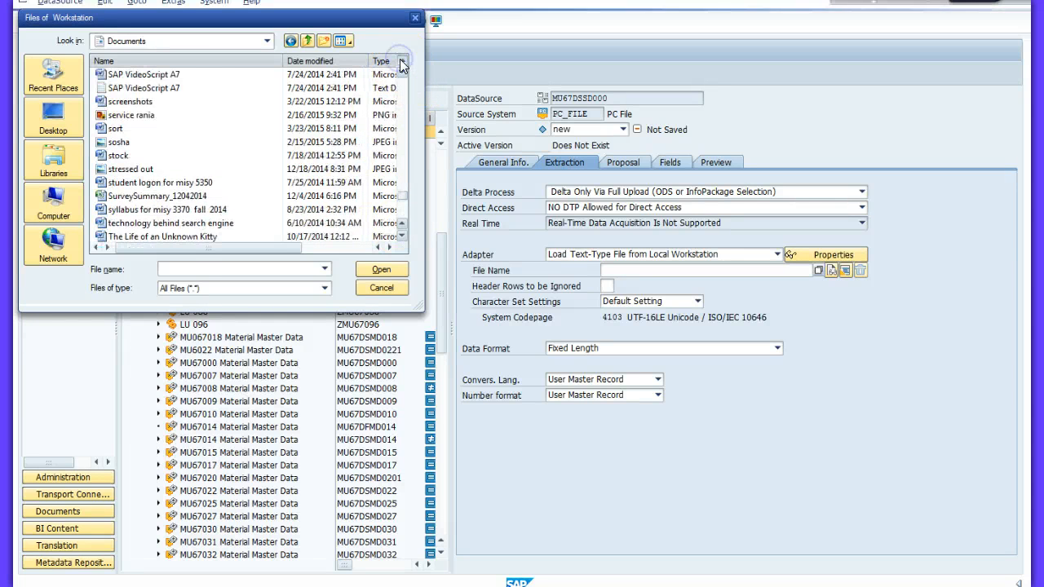
pyautogui.moveTo(401, 62); pyautogui.dragTo(402, 63)
pyautogui.click(401, 63)
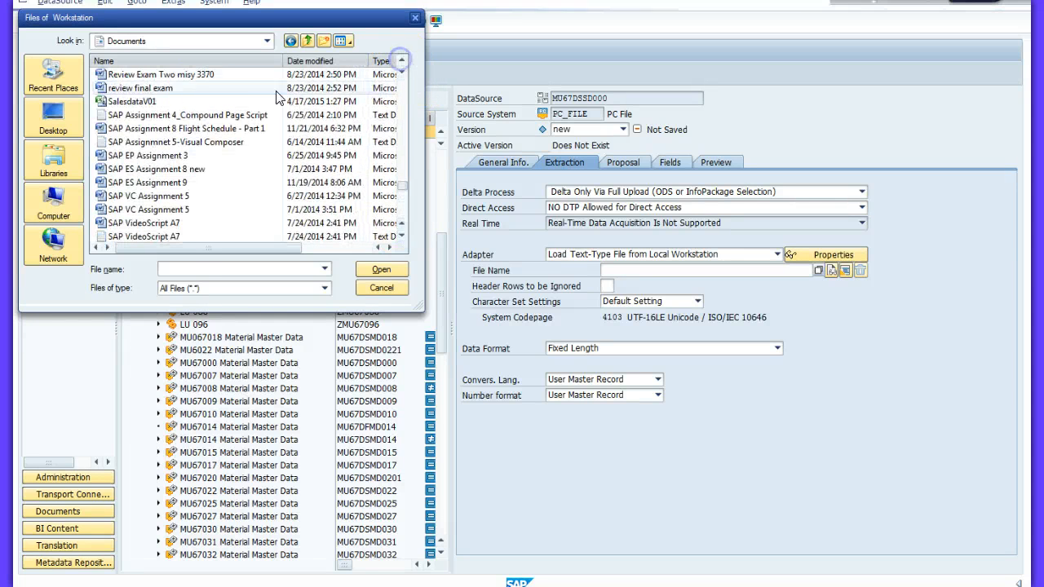
pyautogui.click(131, 101)
pyautogui.click(377, 270)
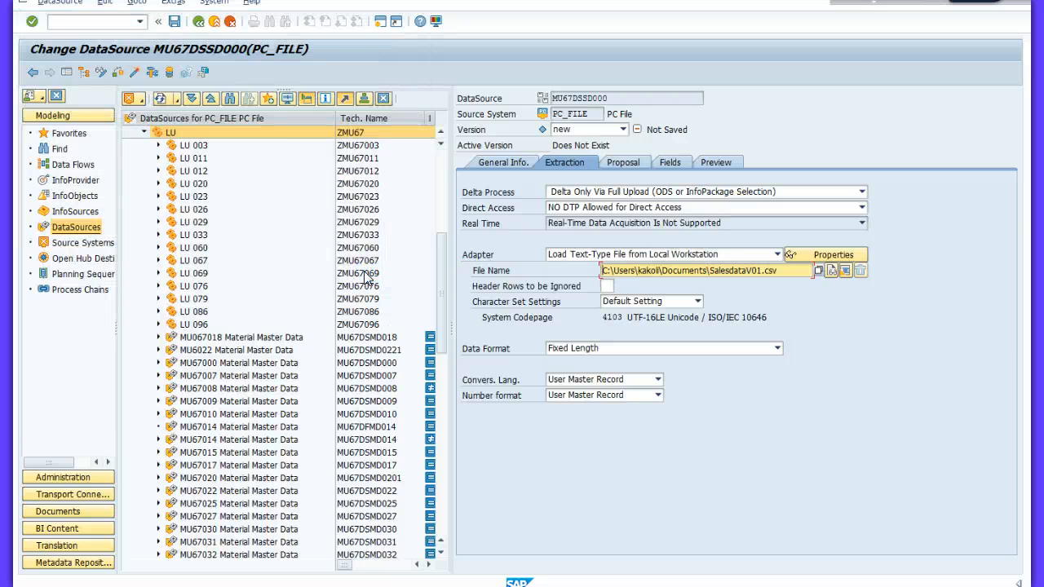
# Step: Set the header rows to be ignored to 1 and the data format to Separated with Separator (for Example, CSV)
pyautogui.click(607, 286)
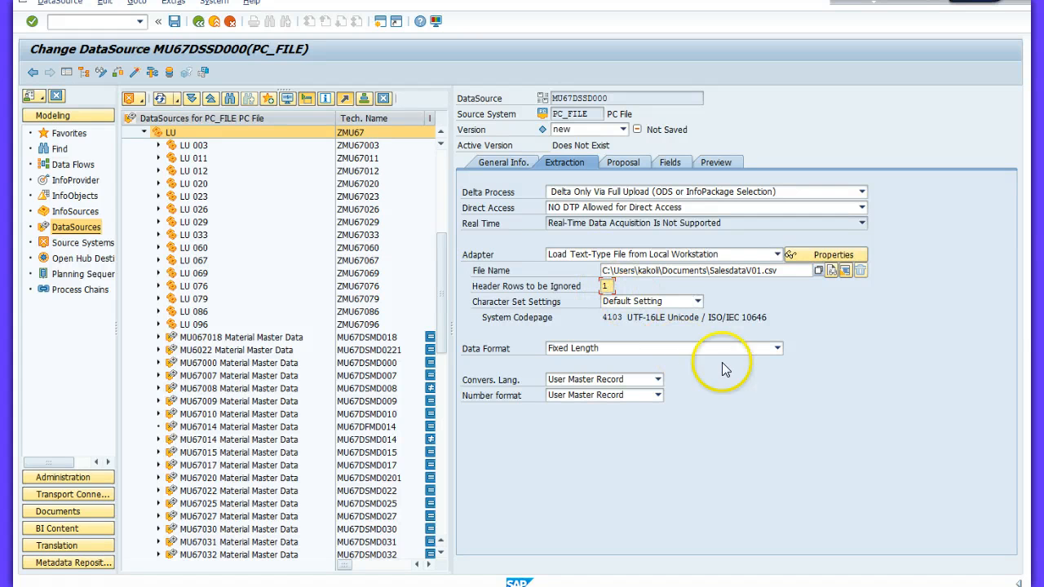
pyautogui.click(778, 348)
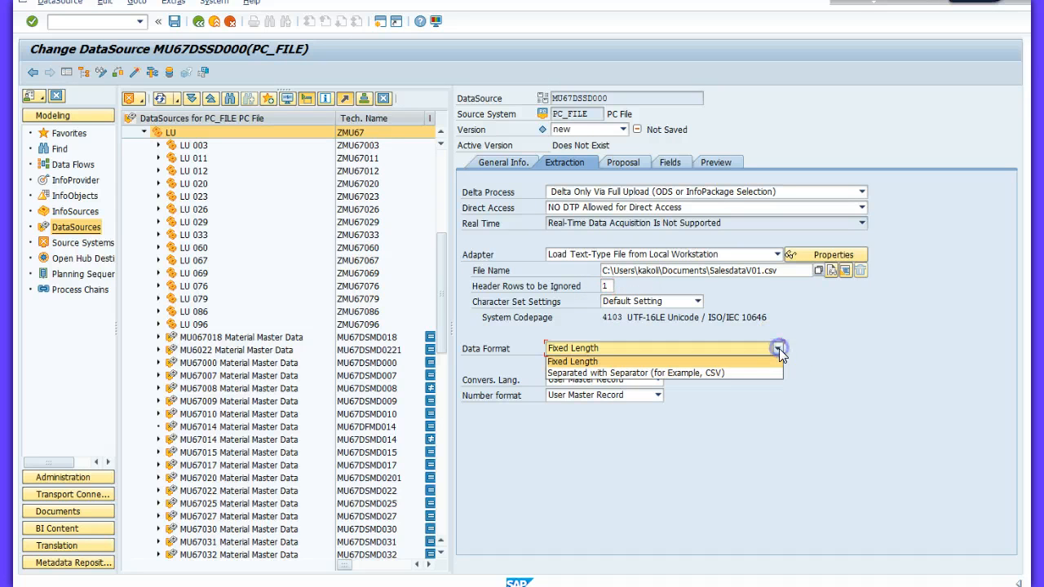
pyautogui.click(689, 375)
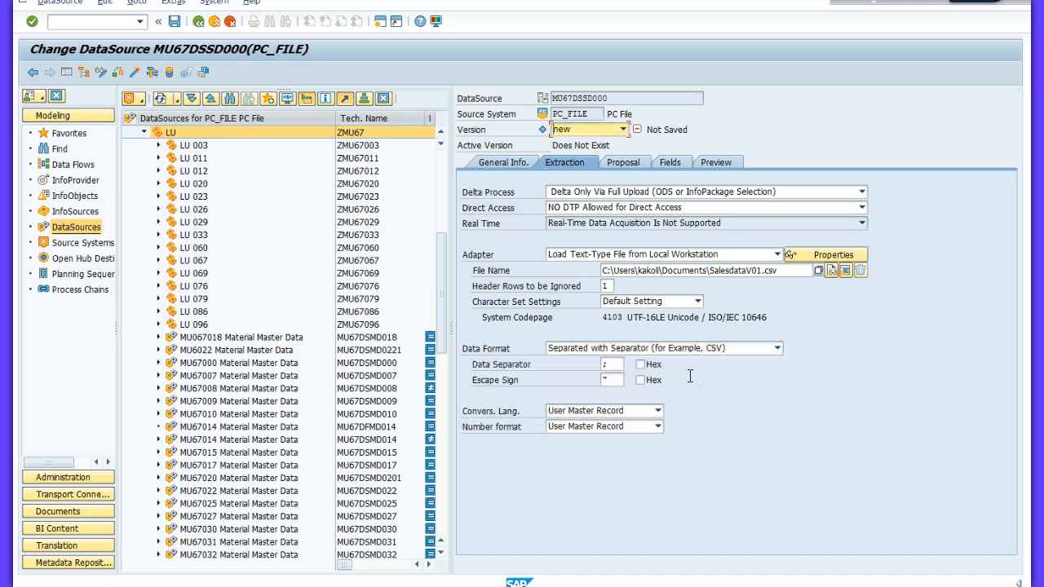
# Step: Keep the conversion language as User Master Record and set the number format to Direct Input with a comma thousands separator and a period decimal separator
pyautogui.click(657, 411)
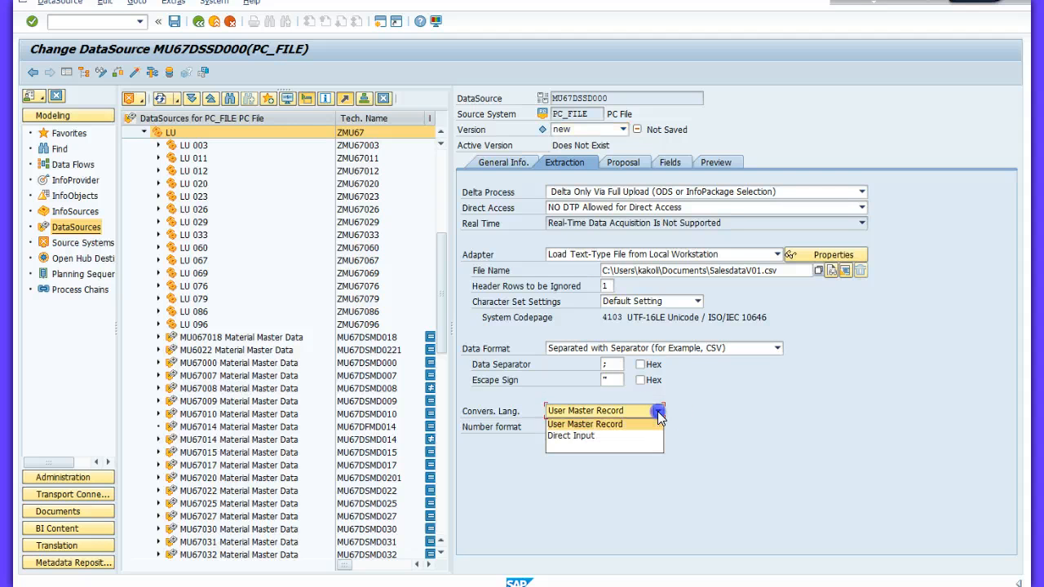
pyautogui.click(660, 424)
pyautogui.click(658, 427)
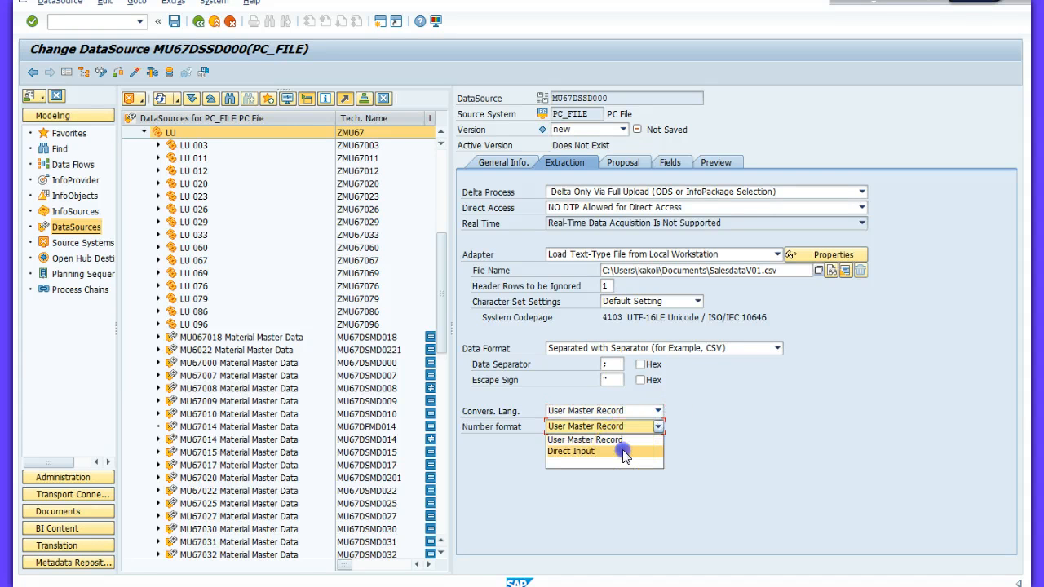
pyautogui.click(624, 451)
pyautogui.click(607, 443)
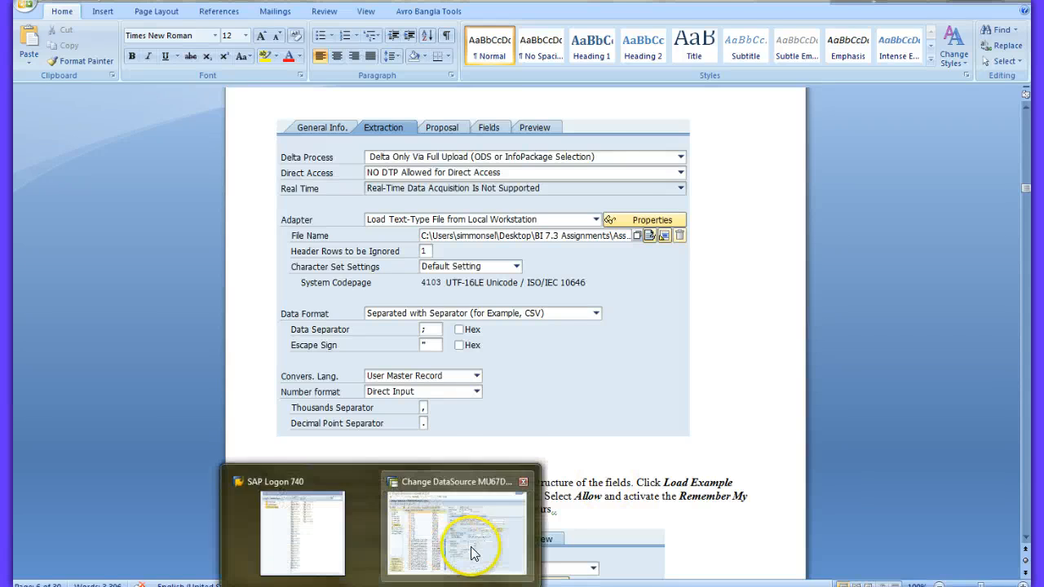
pyautogui.click(471, 524)
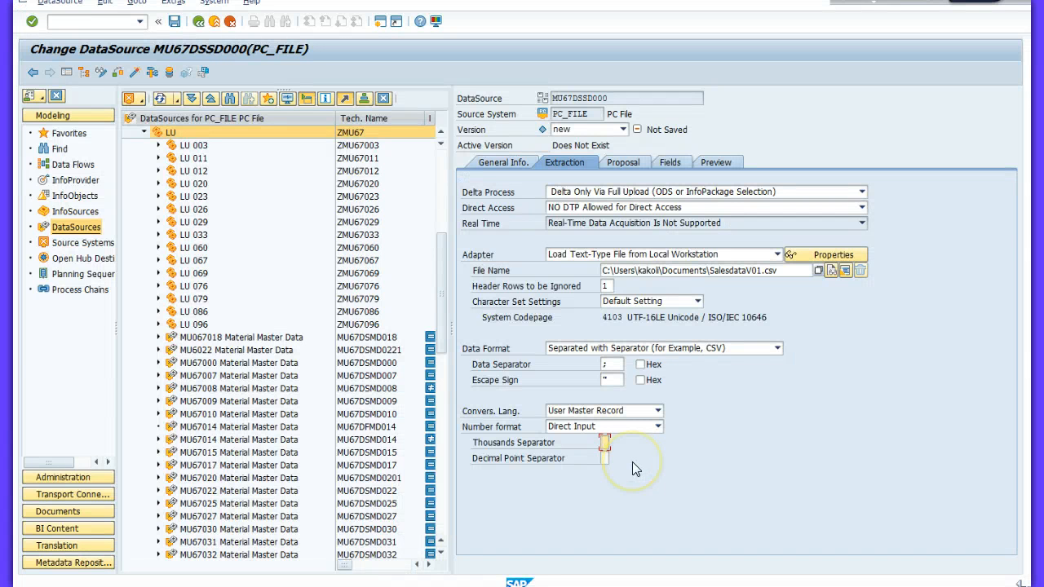
pyautogui.write(',')
pyautogui.click(606, 457)
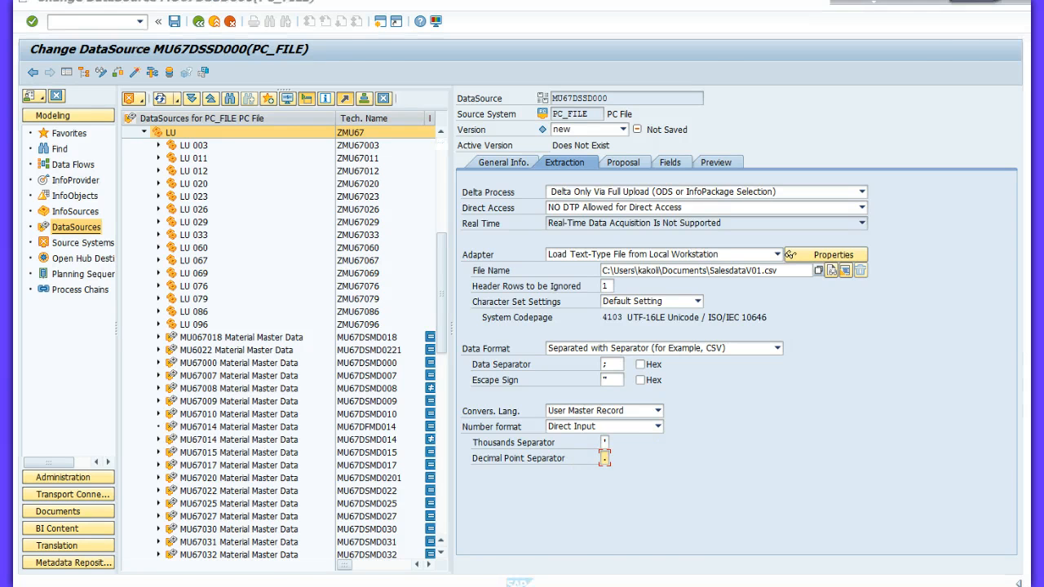
# Step: Following the Word assignment, load the example data in the DataSource's Proposal settings and allow SAP access to SalesdataV01.csv
pyautogui.hotkey('alt', 'Tab')
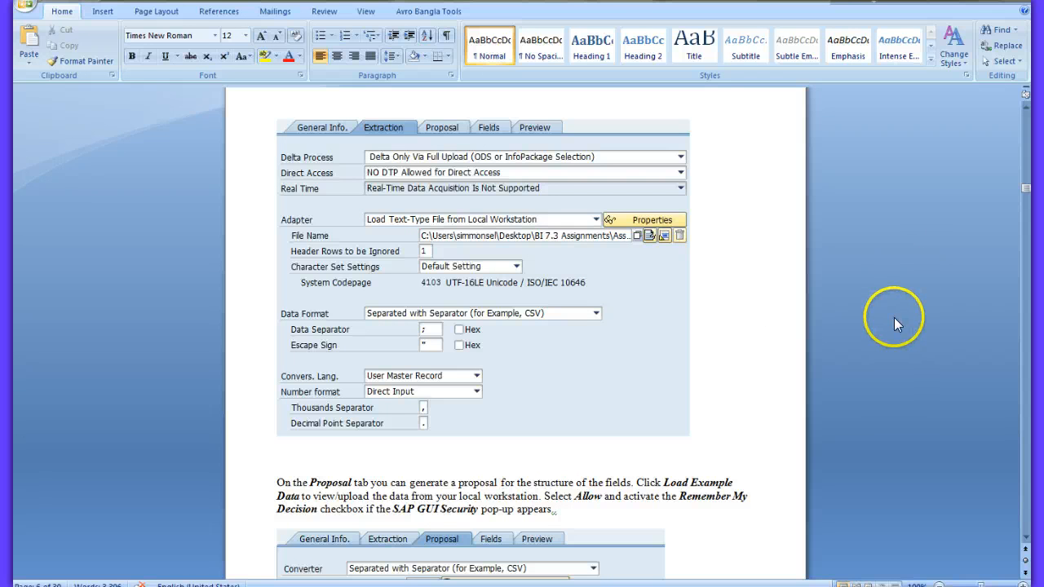
pyautogui.moveTo(1026, 189); pyautogui.dragTo(1026, 194)
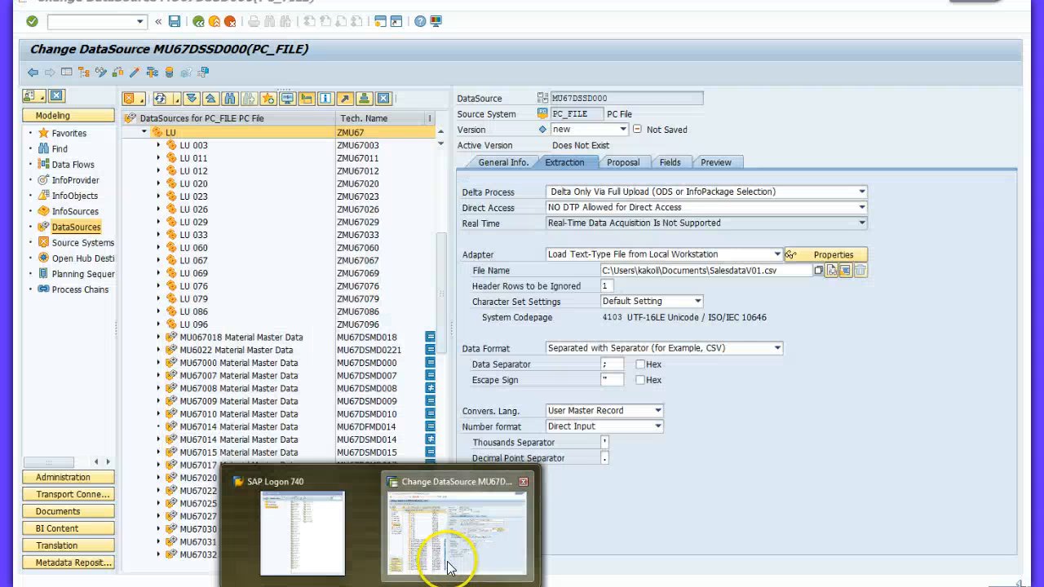
pyautogui.click(445, 554)
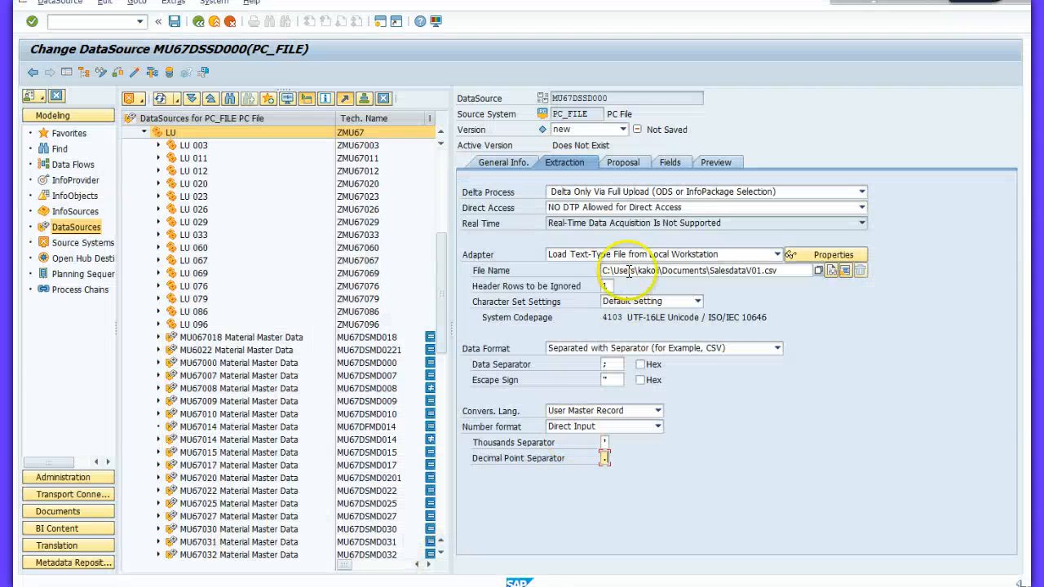
pyautogui.click(625, 164)
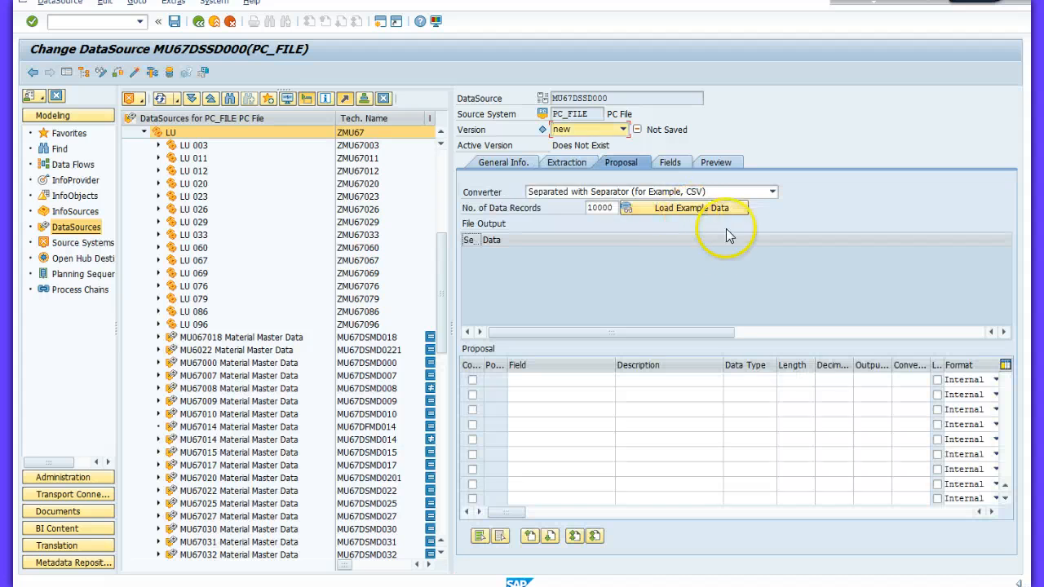
pyautogui.click(681, 207)
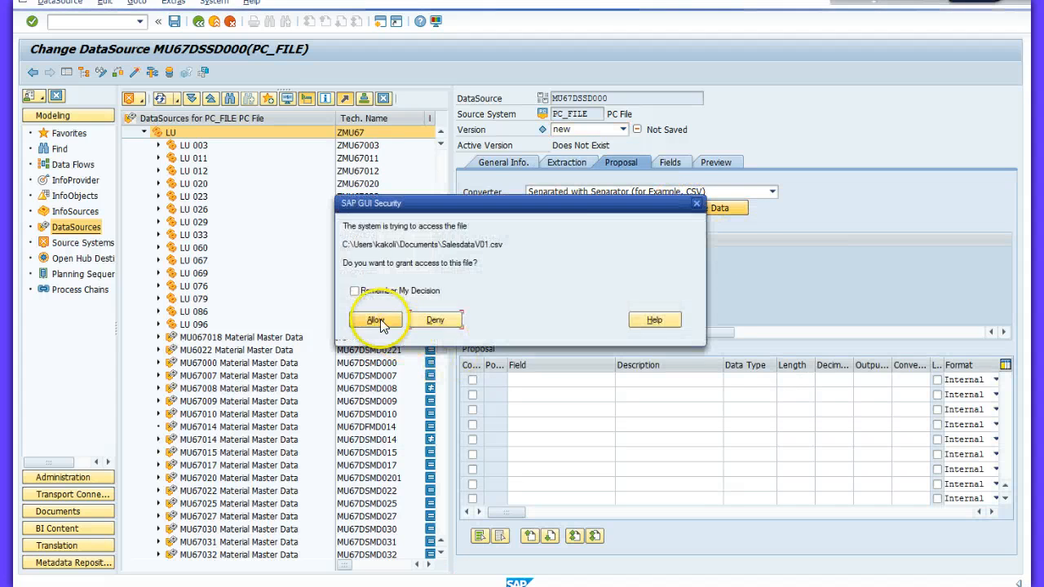
pyautogui.click(376, 320)
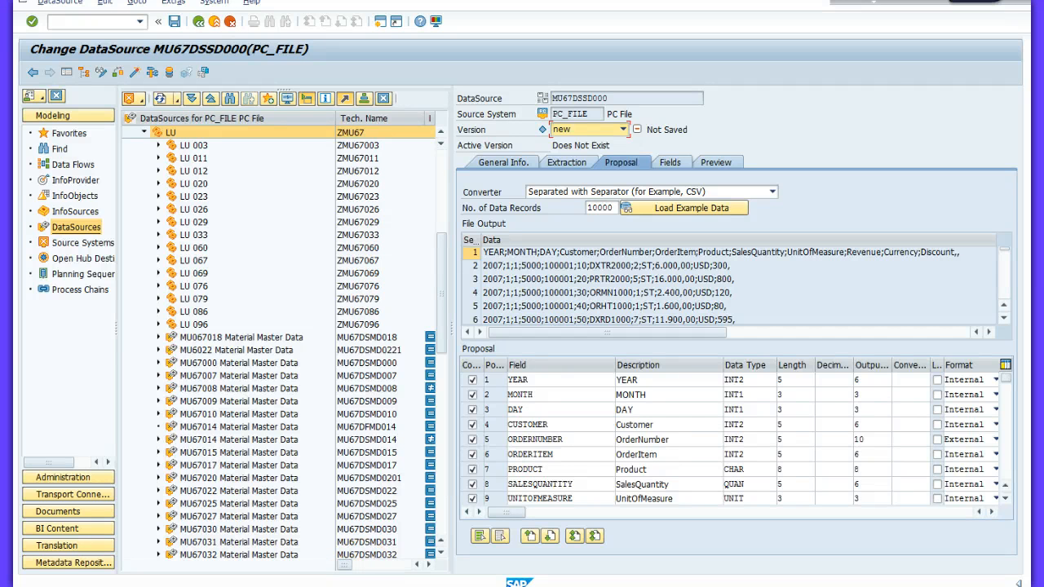
# Step: Read the Word assignment's instructions for the Fields settings, then copy the proposal to the DataSource's field list in SAP
pyautogui.click(347, 585)
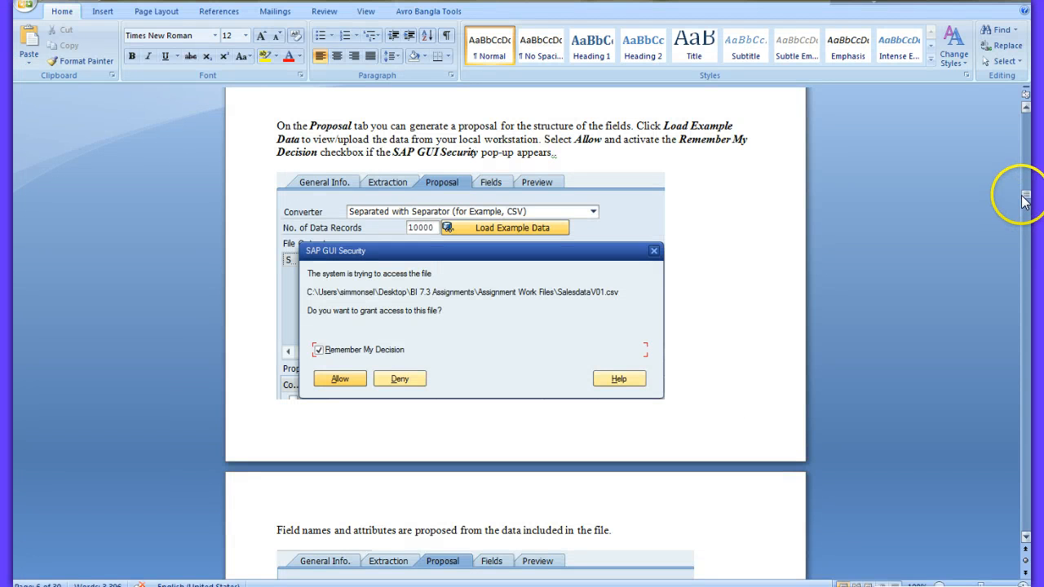
pyautogui.moveTo(1025, 199); pyautogui.dragTo(1025, 214)
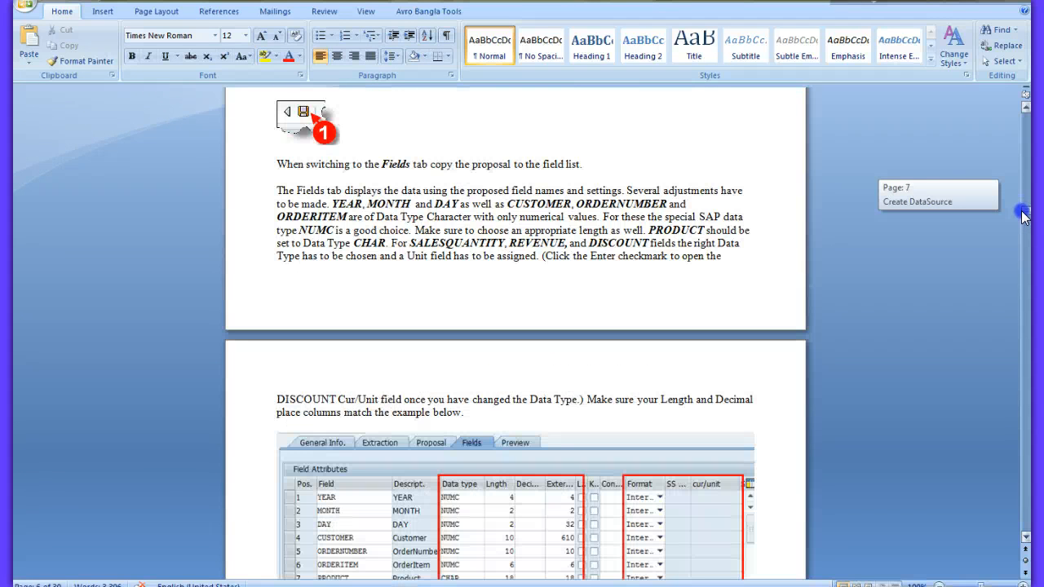
pyautogui.moveTo(1025, 216); pyautogui.dragTo(1025, 216)
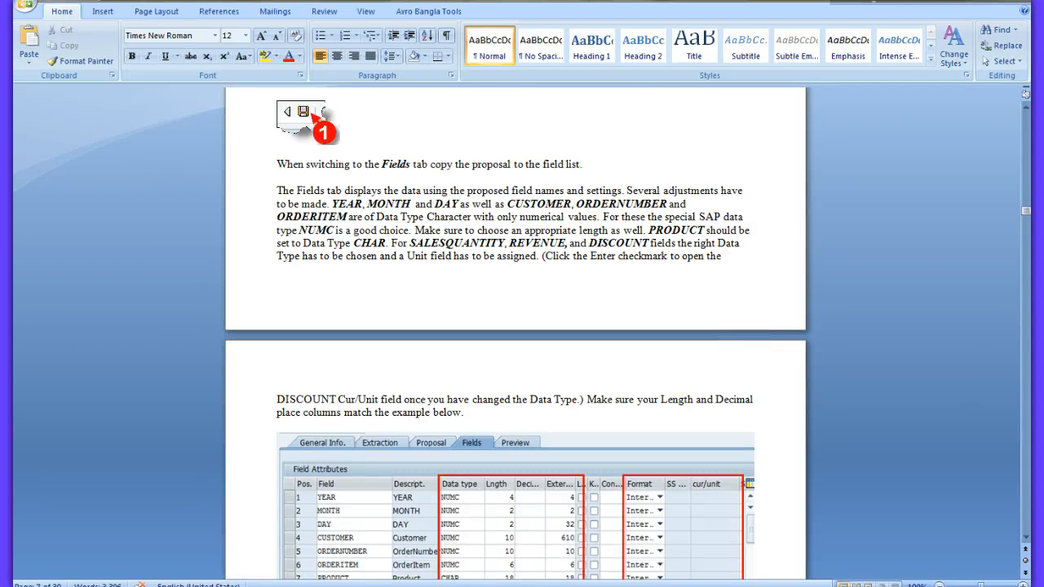
pyautogui.moveTo(454, 547)
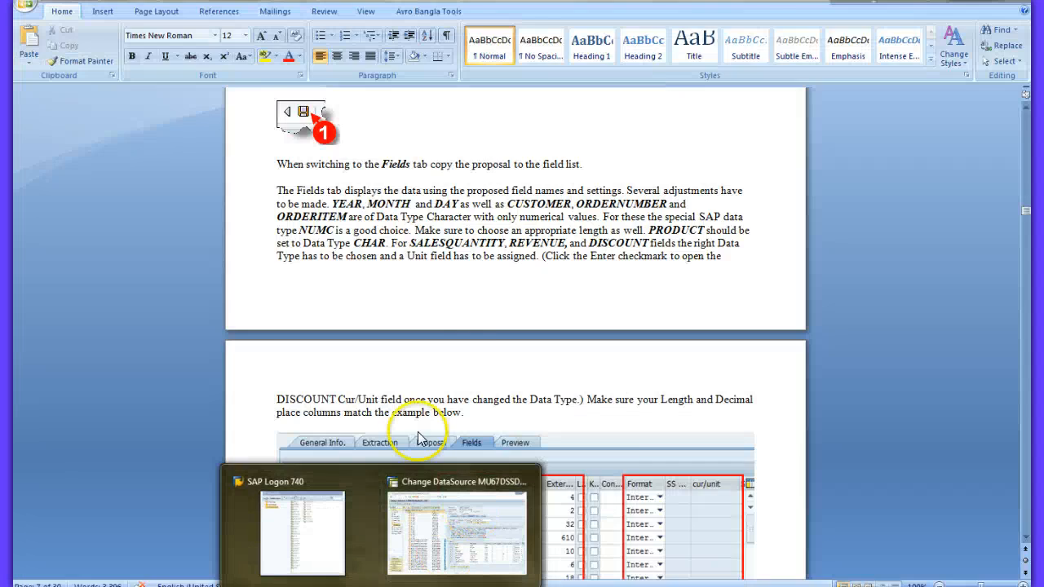
pyautogui.click(455, 530)
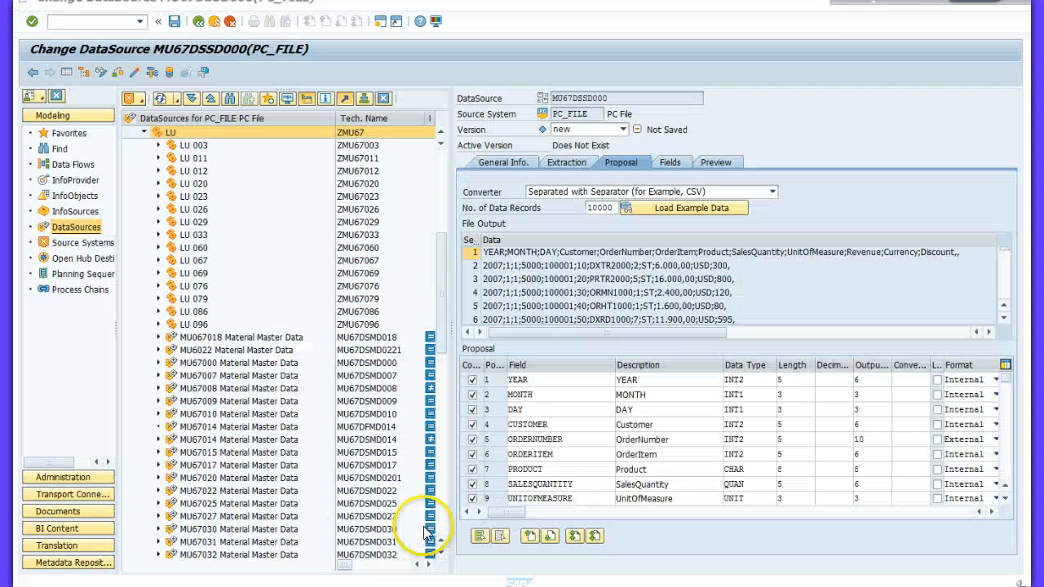
pyautogui.click(670, 163)
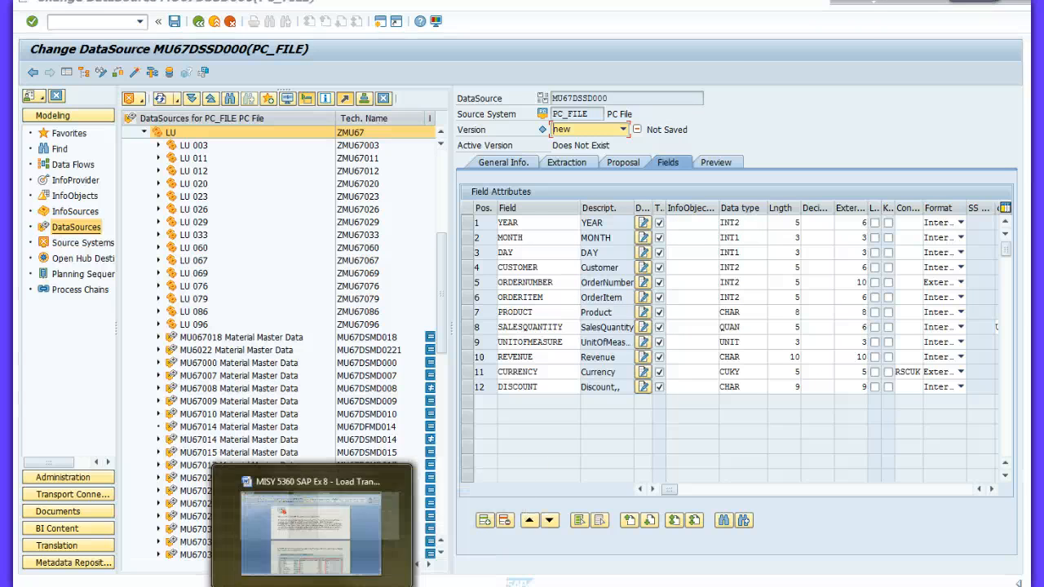
# Step: Recheck the Word assignment's saving and field instructions, then return to SAP and save the DataSource
pyautogui.click(307, 586)
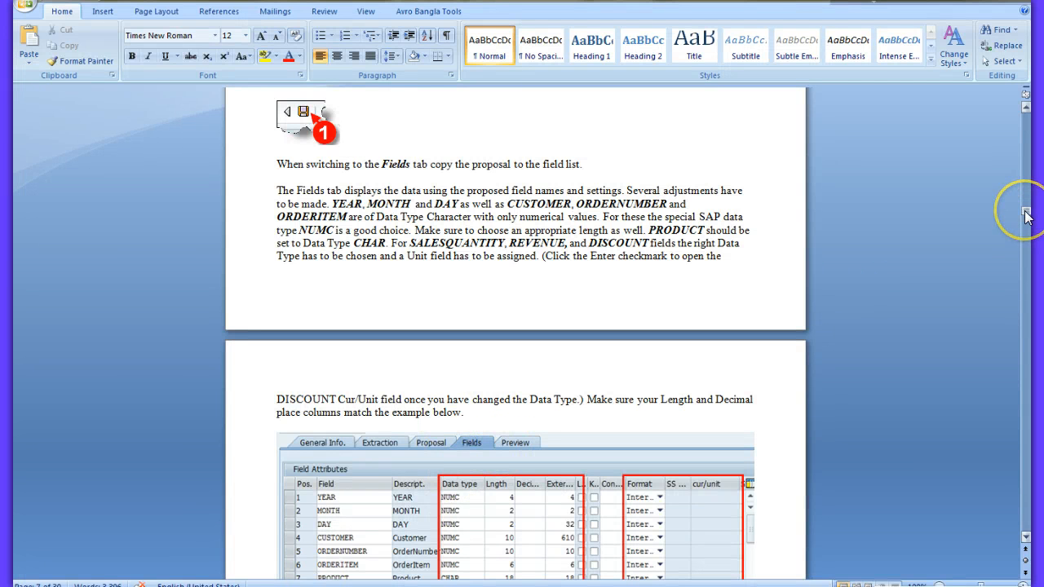
pyautogui.moveTo(1025, 214); pyautogui.dragTo(1026, 215)
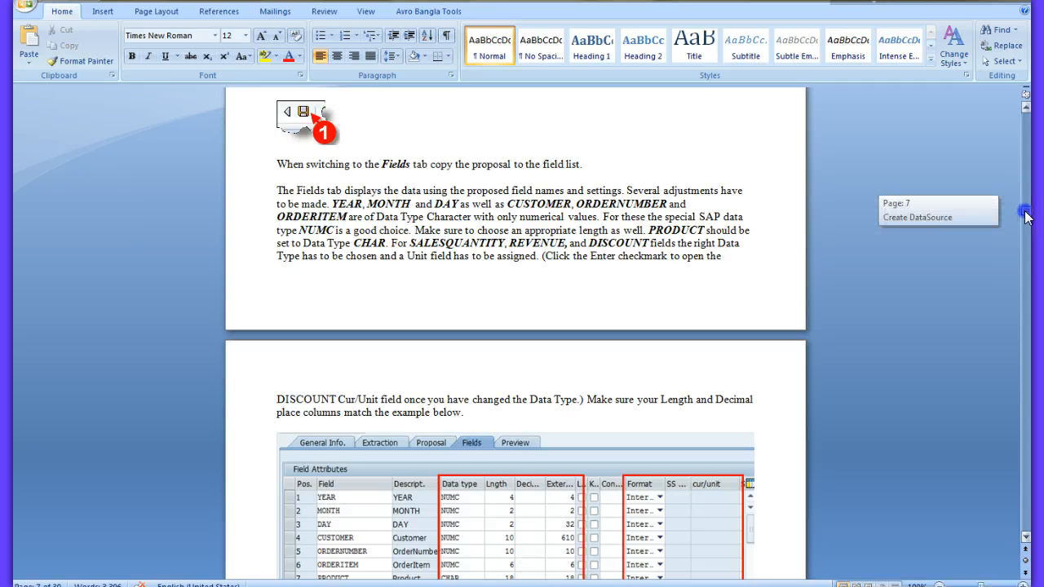
pyautogui.moveTo(1026, 215); pyautogui.dragTo(1026, 216)
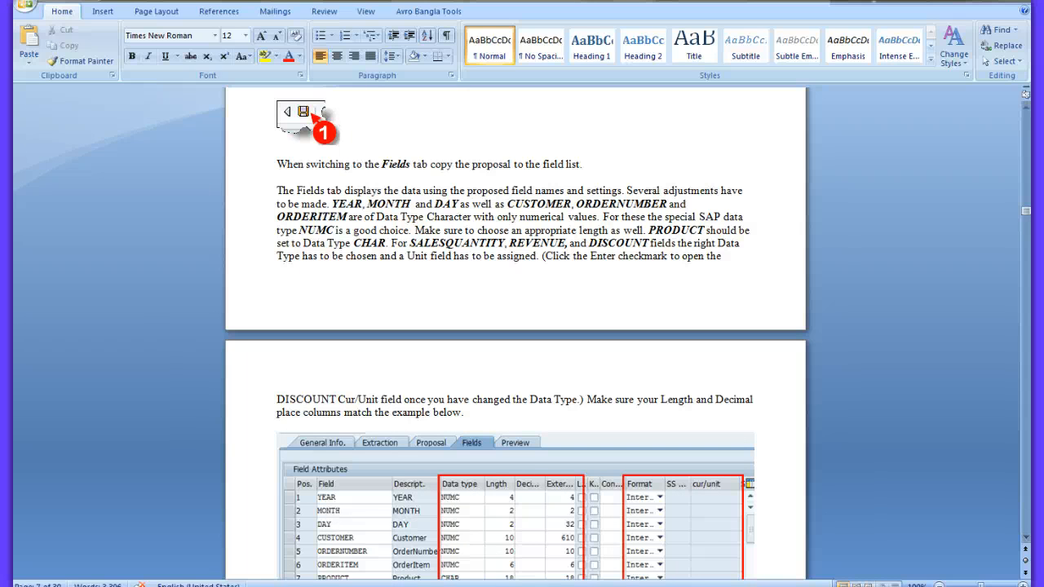
pyautogui.click(466, 522)
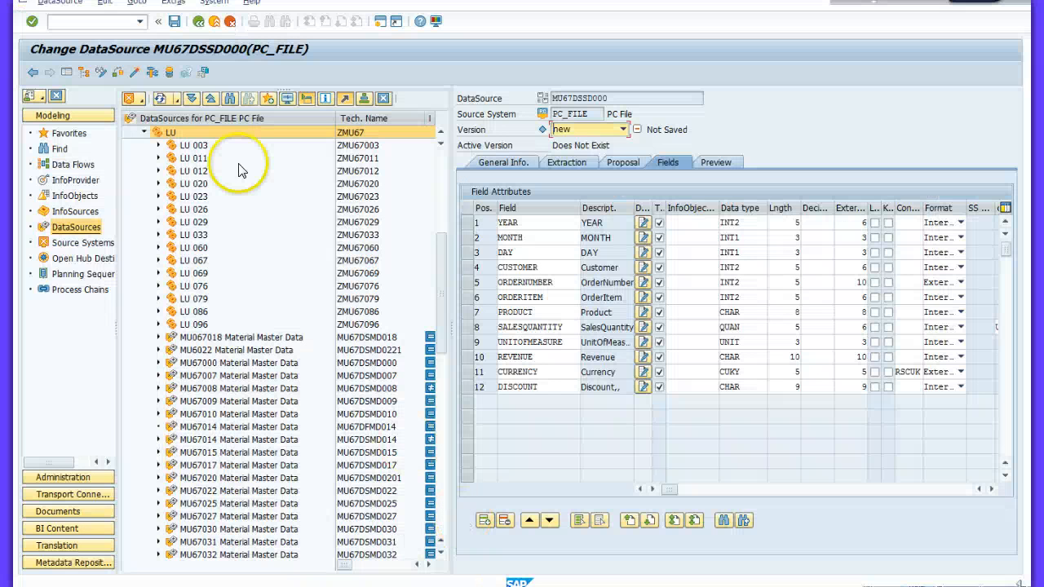
pyautogui.click(174, 24)
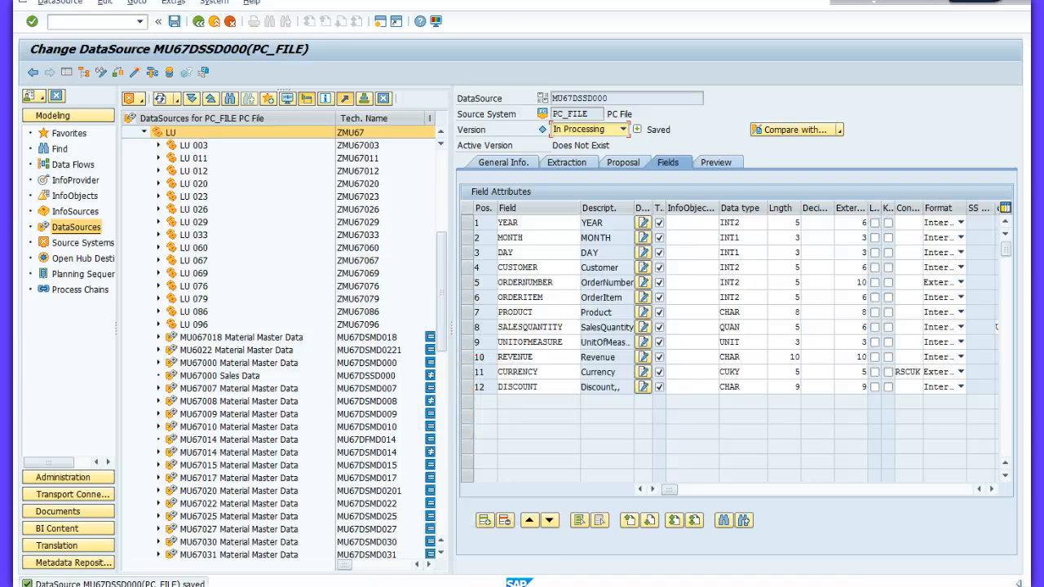
# Step: Read the Word assignment's Fields example for the required data types, lengths, decimals, formats and units, then return to SAP
pyautogui.moveTo(380, 586)
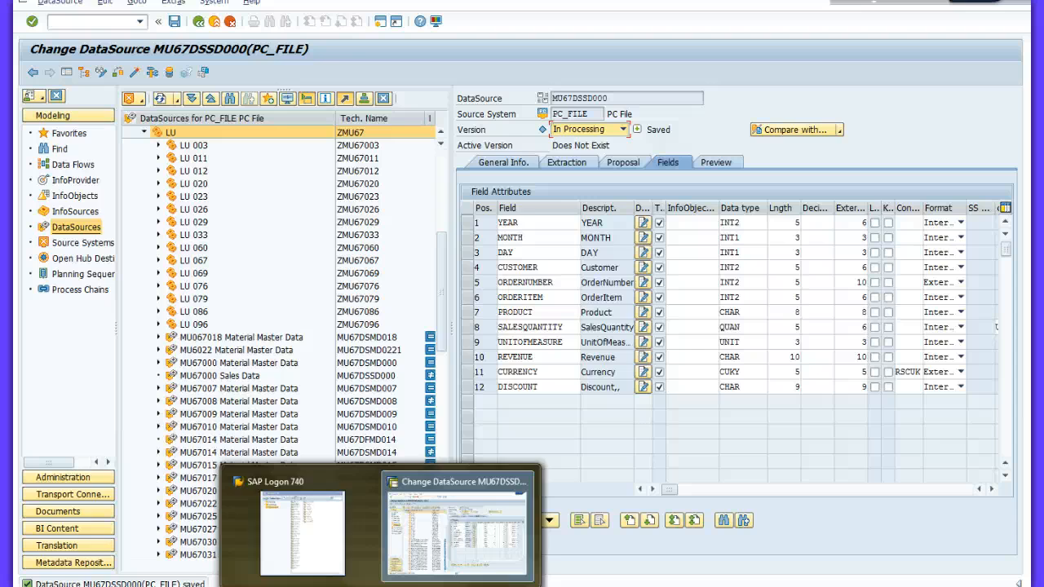
pyautogui.click(325, 557)
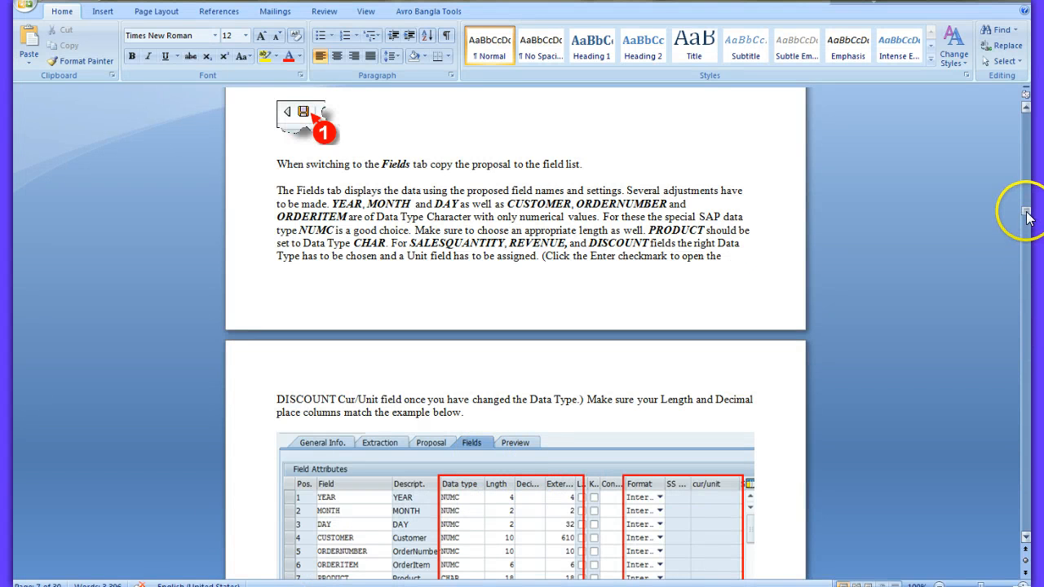
pyautogui.moveTo(1025, 210); pyautogui.dragTo(1027, 224)
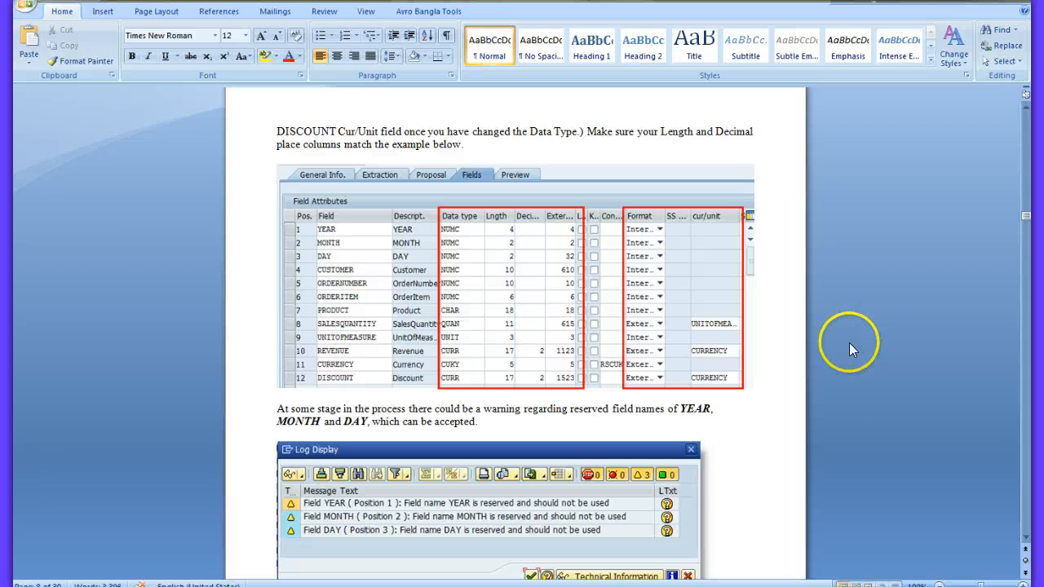
pyautogui.moveTo(319, 571)
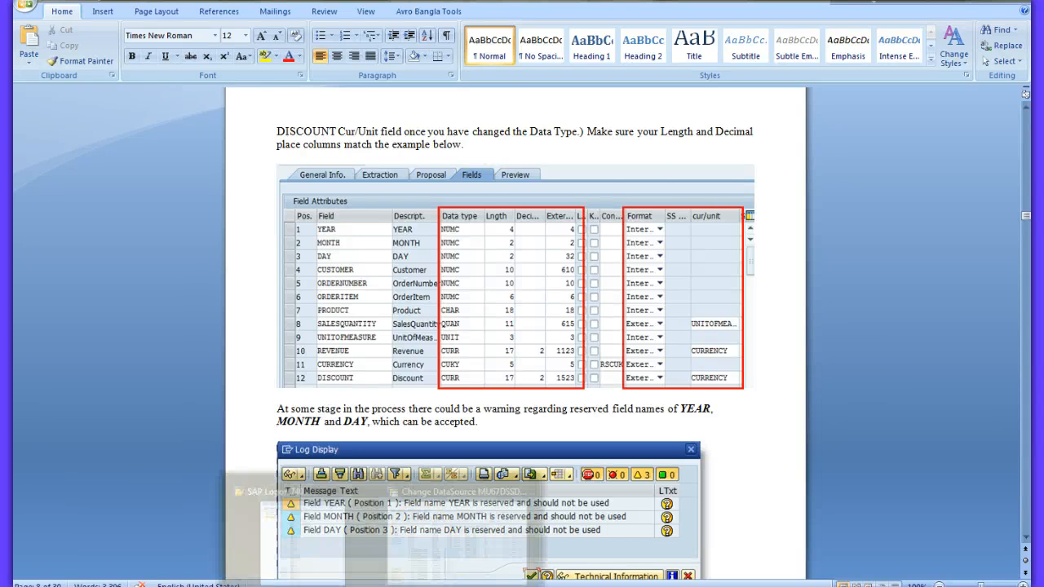
pyautogui.click(441, 551)
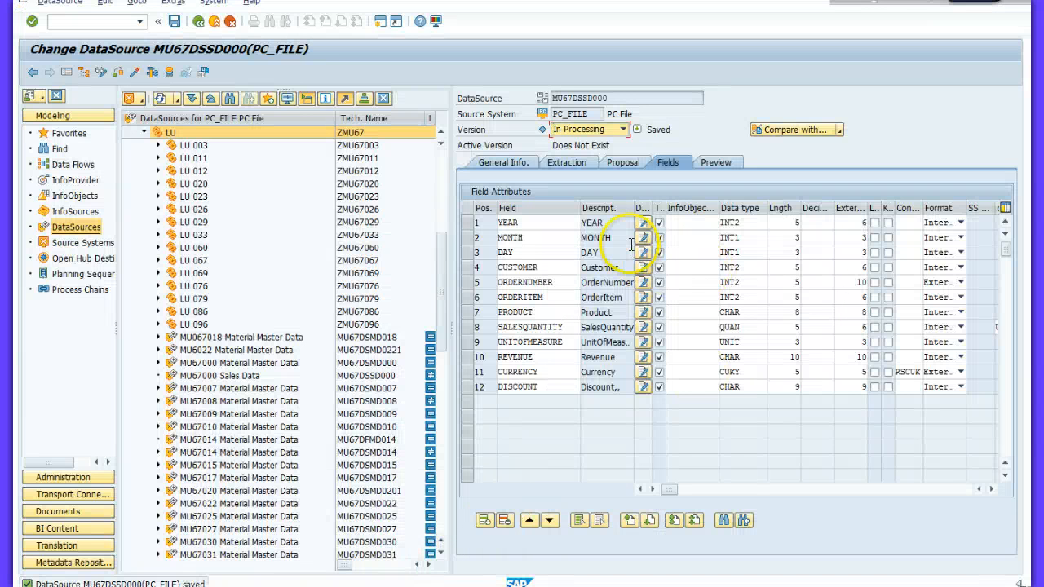
pyautogui.click(752, 222)
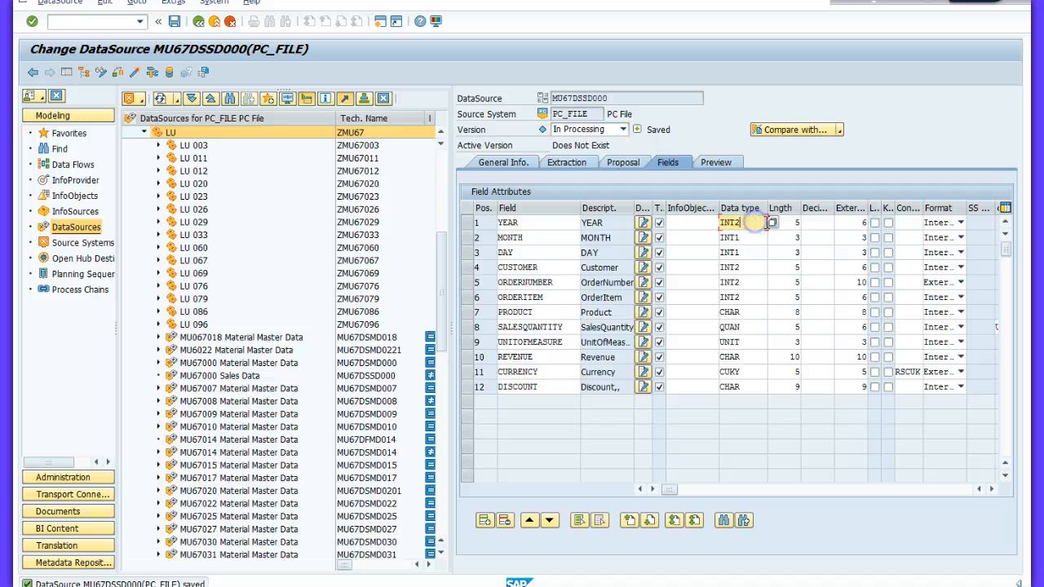
pyautogui.click(771, 223)
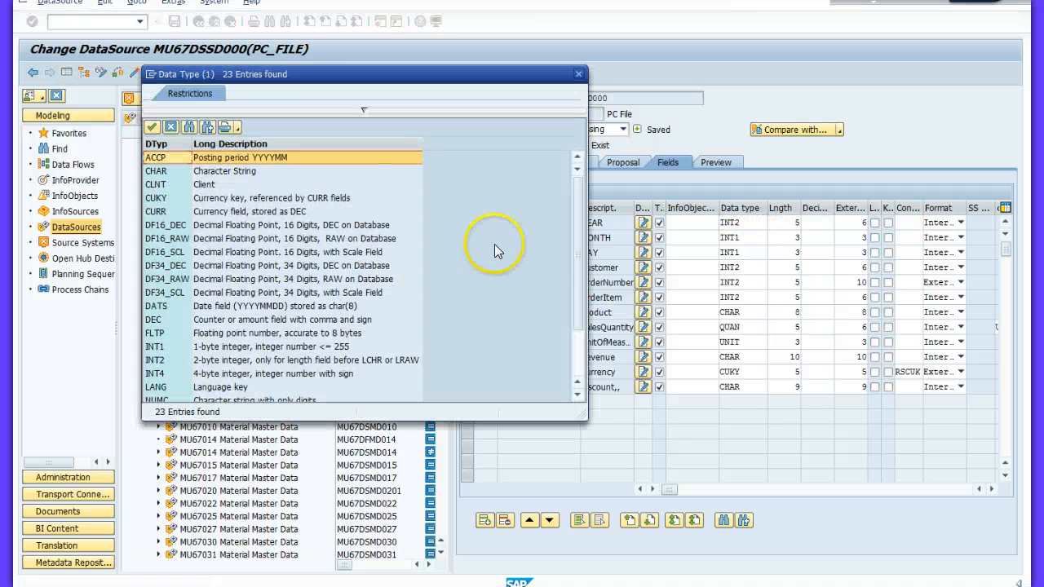
pyautogui.click(153, 401)
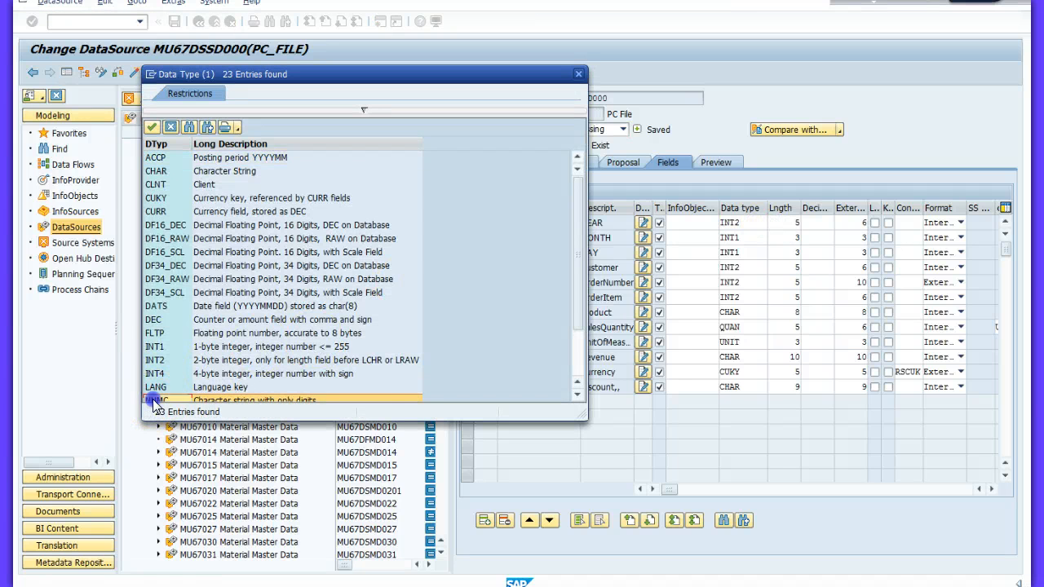
pyautogui.doubleClick(152, 397)
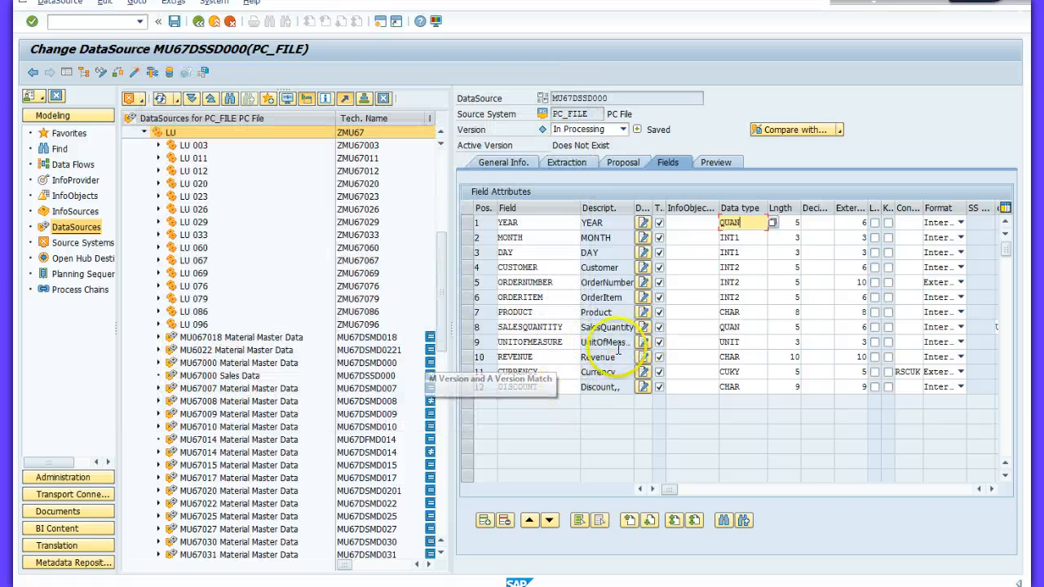
# Step: Set the YEAR field's data type to NUMC from the list of possible data types
pyautogui.moveTo(753, 222); pyautogui.dragTo(717, 223)
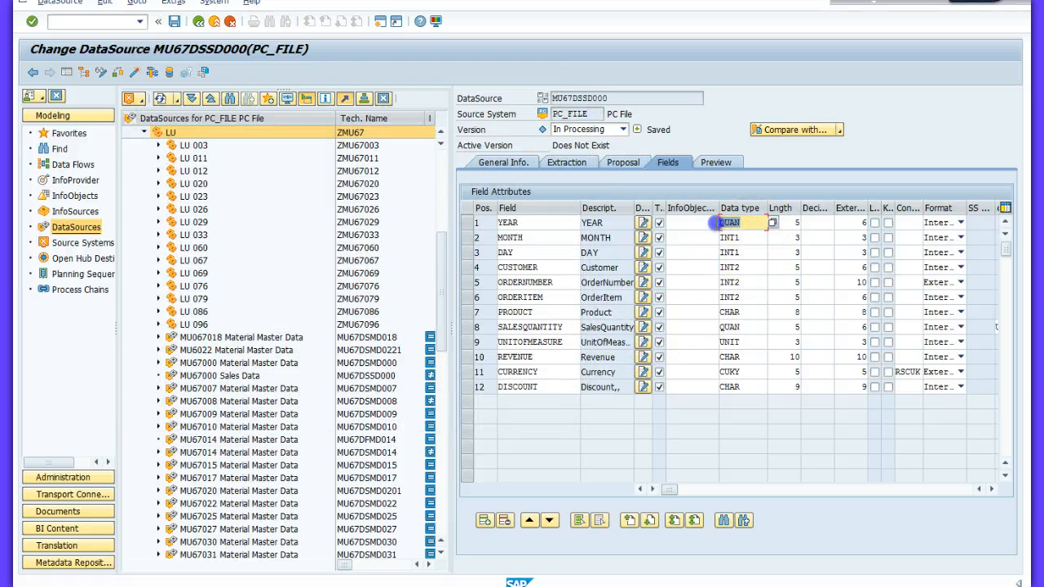
pyautogui.click(771, 224)
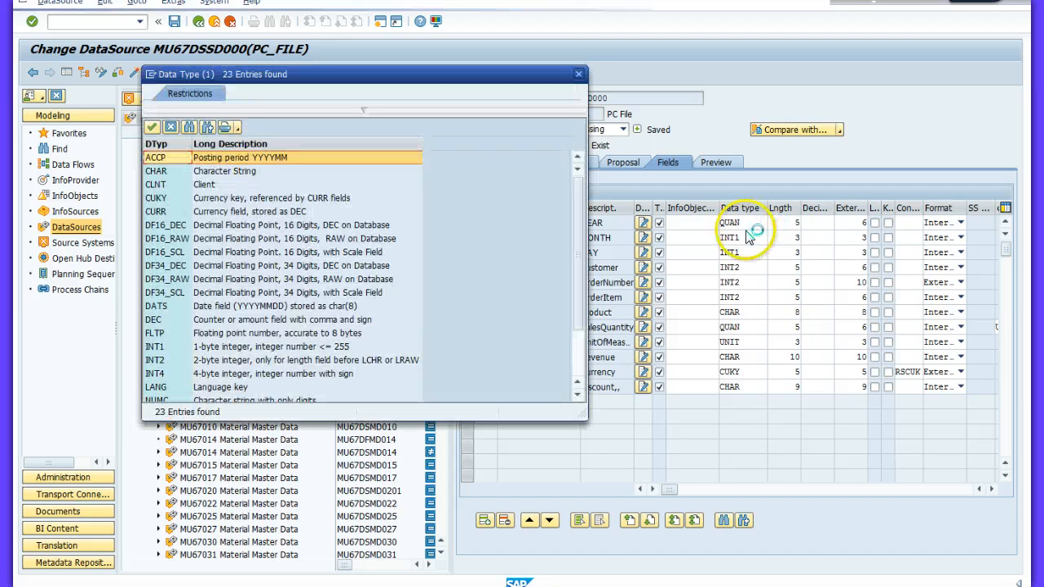
pyautogui.click(579, 335)
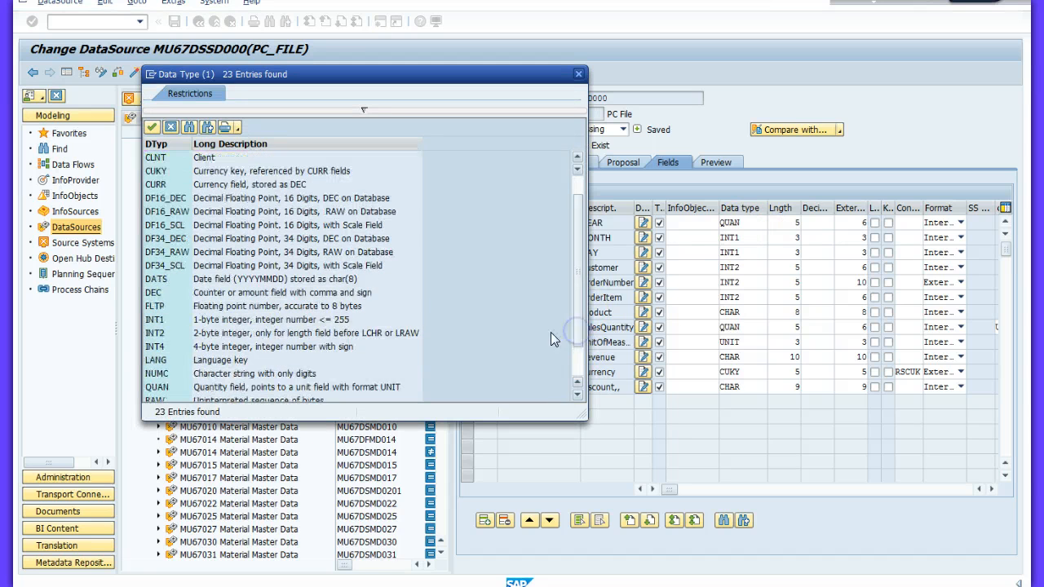
pyautogui.doubleClick(155, 377)
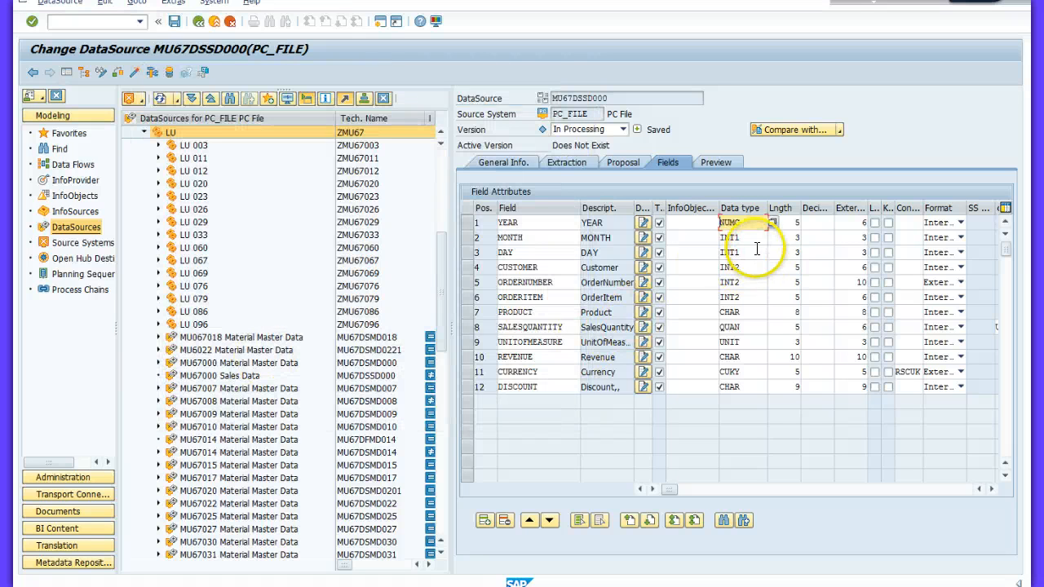
# Step: Set the data type of the MONTH and DAY fields to NUMC
pyautogui.click(756, 238)
pyautogui.click(772, 238)
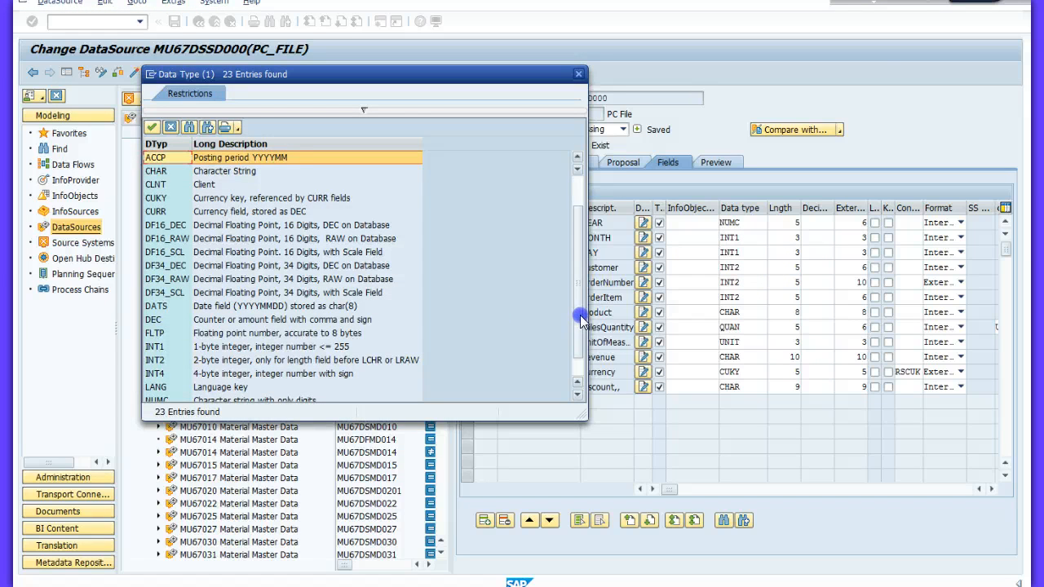
pyautogui.click(582, 323)
pyautogui.click(179, 346)
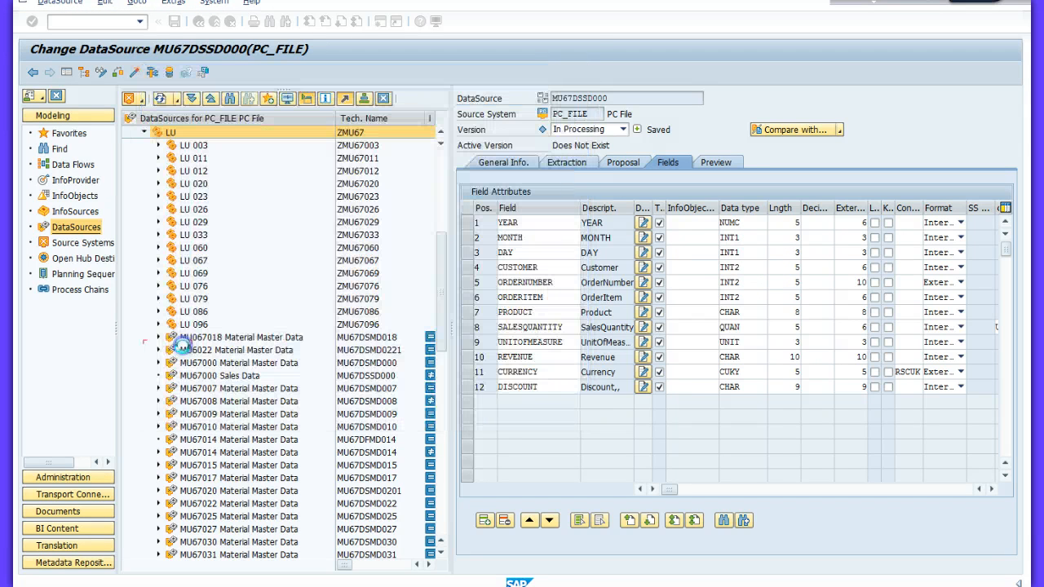
pyautogui.click(719, 252)
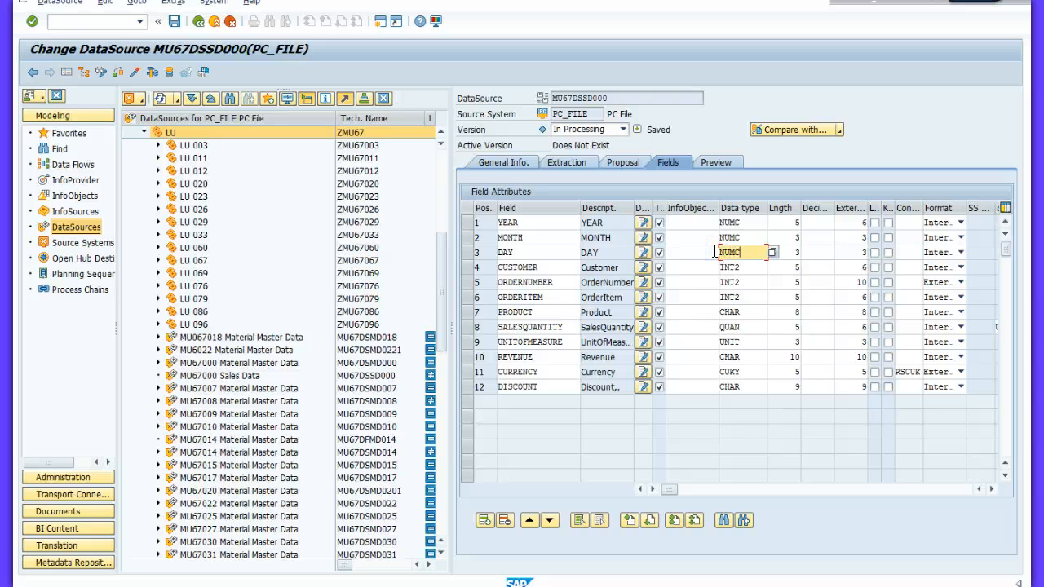
pyautogui.write('NUMC')
pyautogui.press('Return')
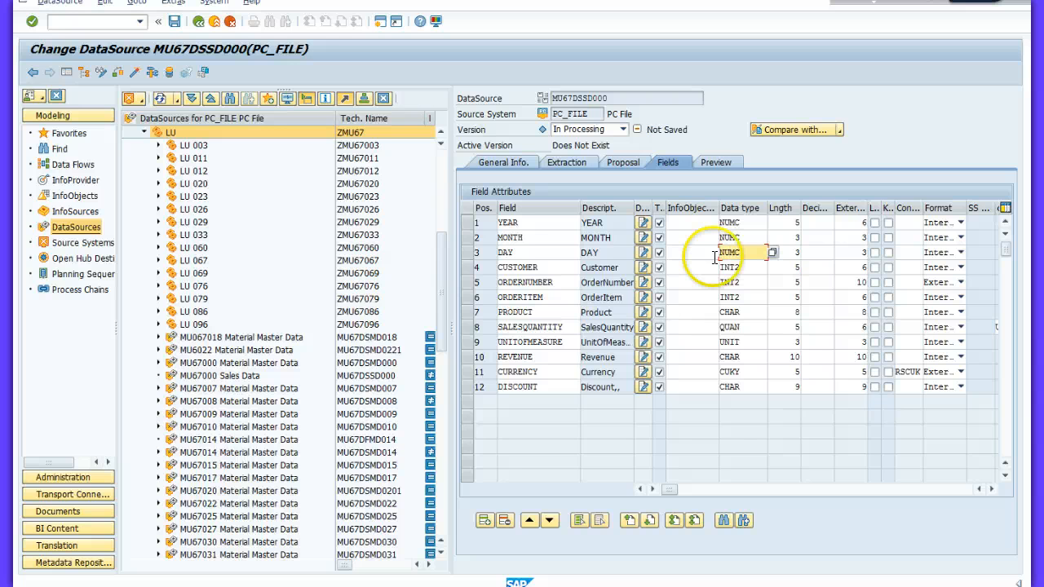
# Step: Set the data type of the CUSTOMER, ORDERNUMBER and ORDERITEM fields to NUMC
pyautogui.click(742, 267)
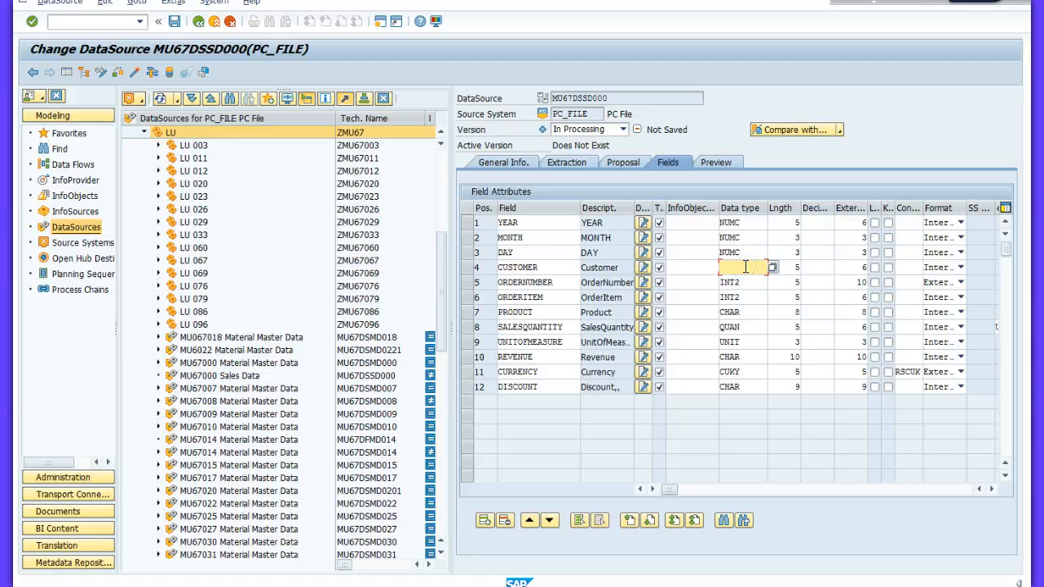
pyautogui.press('BackSpace')
pyautogui.click(731, 281)
pyautogui.click(743, 282)
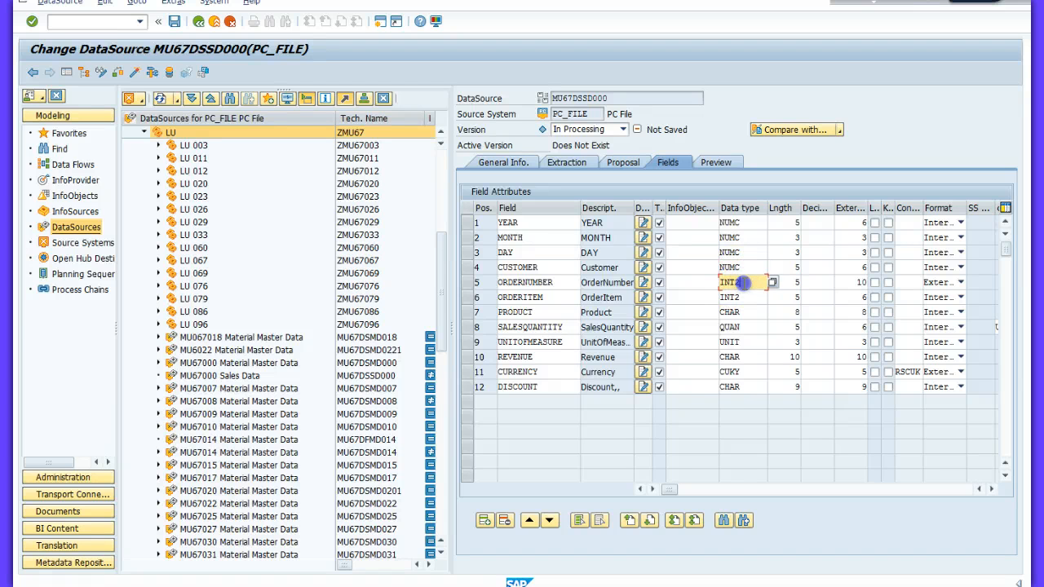
pyautogui.moveTo(743, 282); pyautogui.dragTo(732, 282)
pyautogui.press('BackSpace')
pyautogui.press('BackSpace')
pyautogui.click(729, 297)
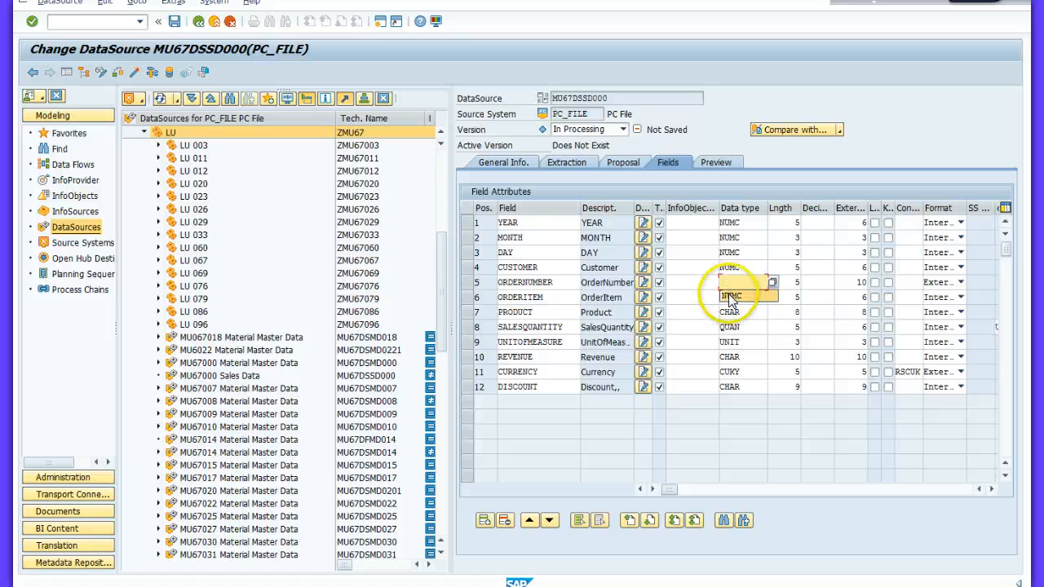
pyautogui.doubleClick(747, 302)
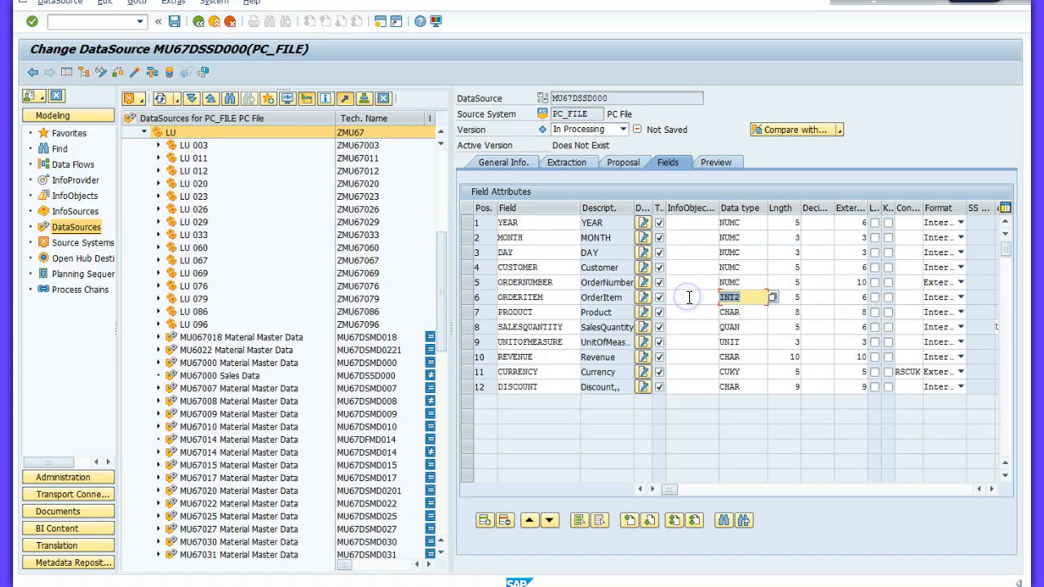
pyautogui.write('NUMC')
pyautogui.click(699, 307)
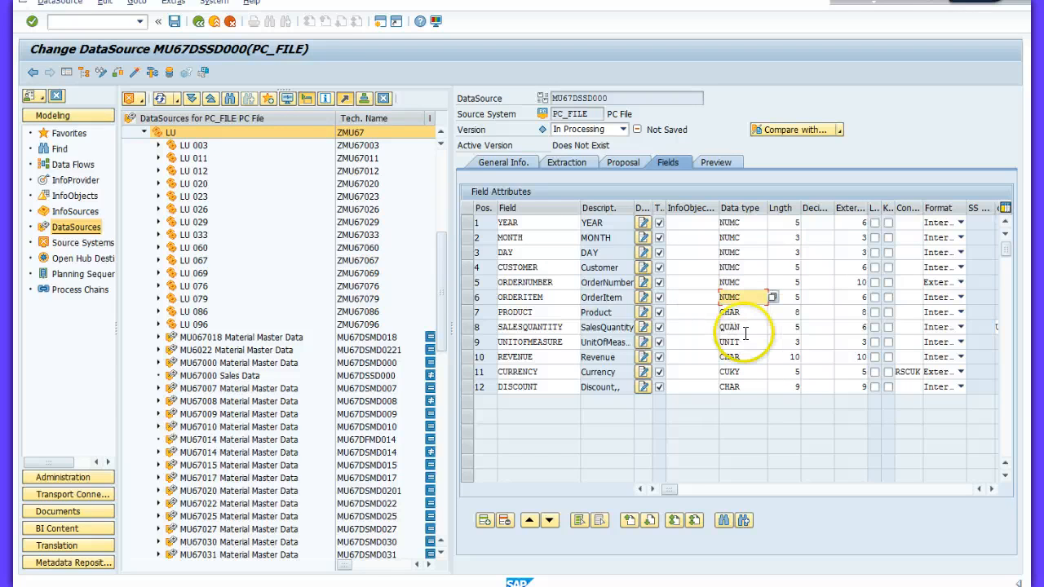
# Step: Check the data types of the SALESQUANTITY and remaining fields in the Word assignment's Fields example, then return to the DataSource in SAP
pyautogui.click(415, 586)
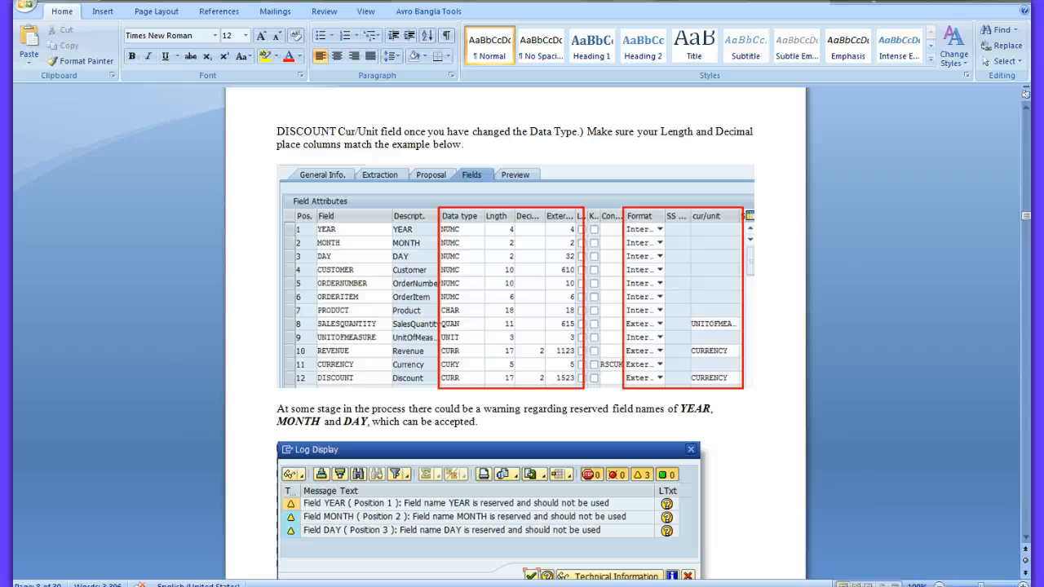
pyautogui.moveTo(414, 585)
pyautogui.click(459, 548)
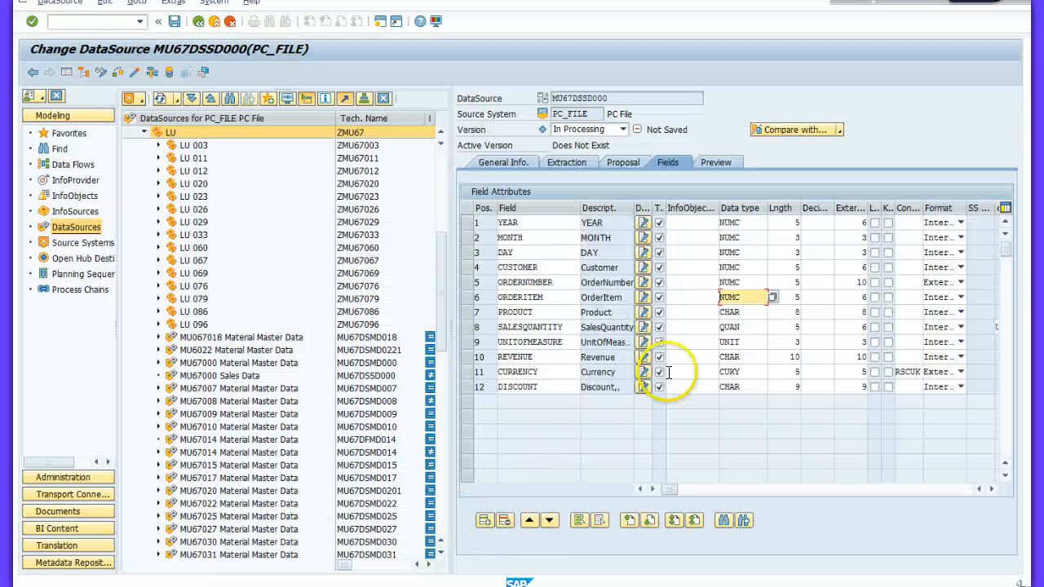
pyautogui.click(751, 327)
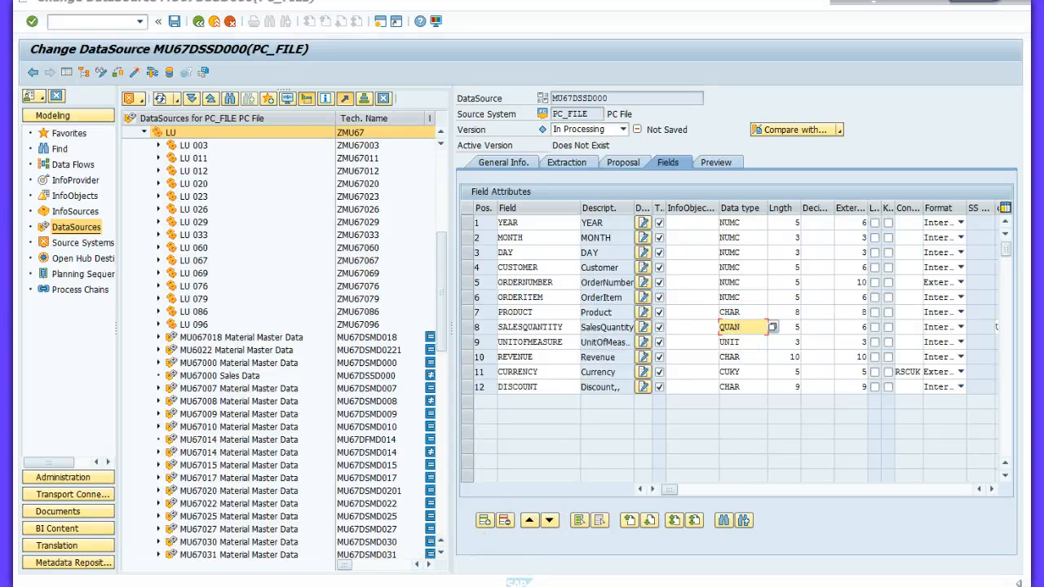
pyautogui.click(414, 586)
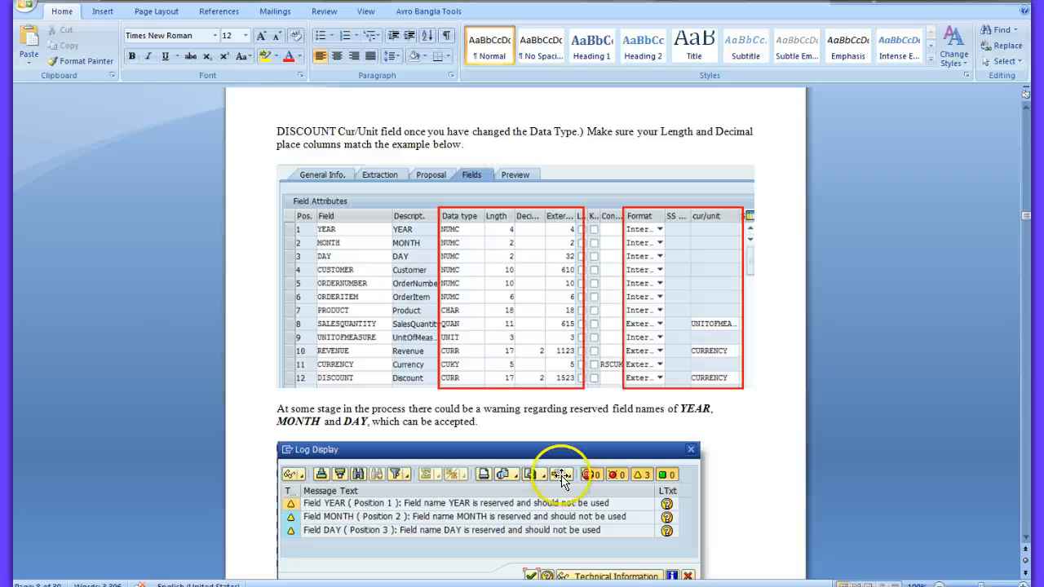
pyautogui.click(414, 585)
pyautogui.click(451, 558)
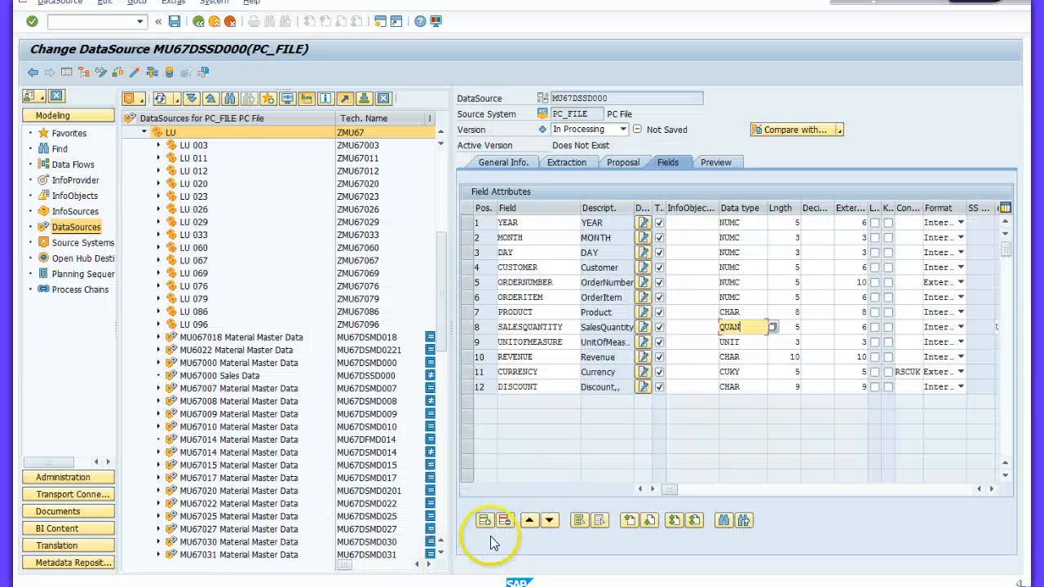
# Step: Set the data type of the REVENUE and DISCOUNT fields to CURR
pyautogui.click(738, 357)
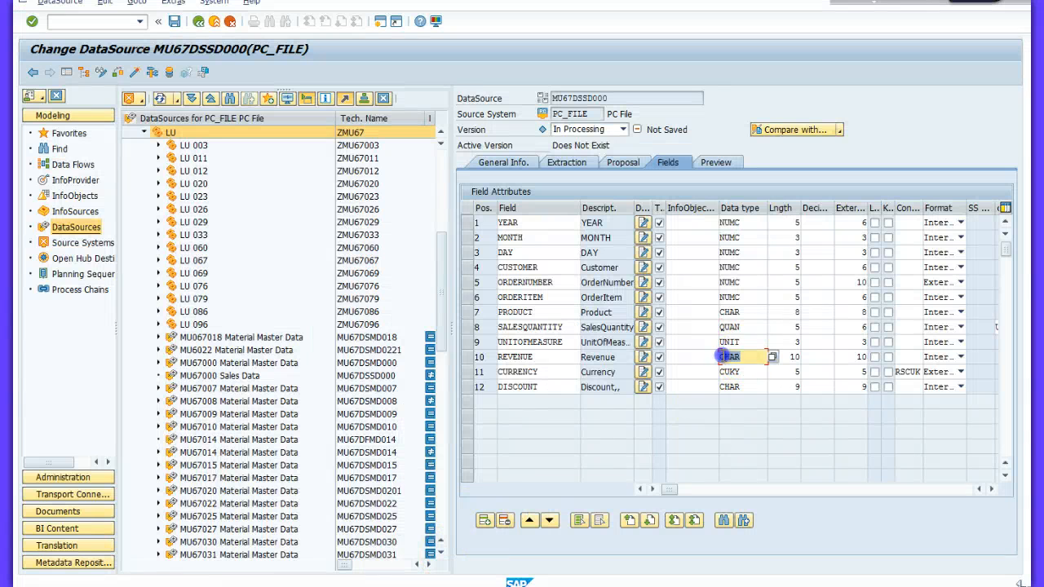
pyautogui.doubleClick(728, 356)
pyautogui.write('C')
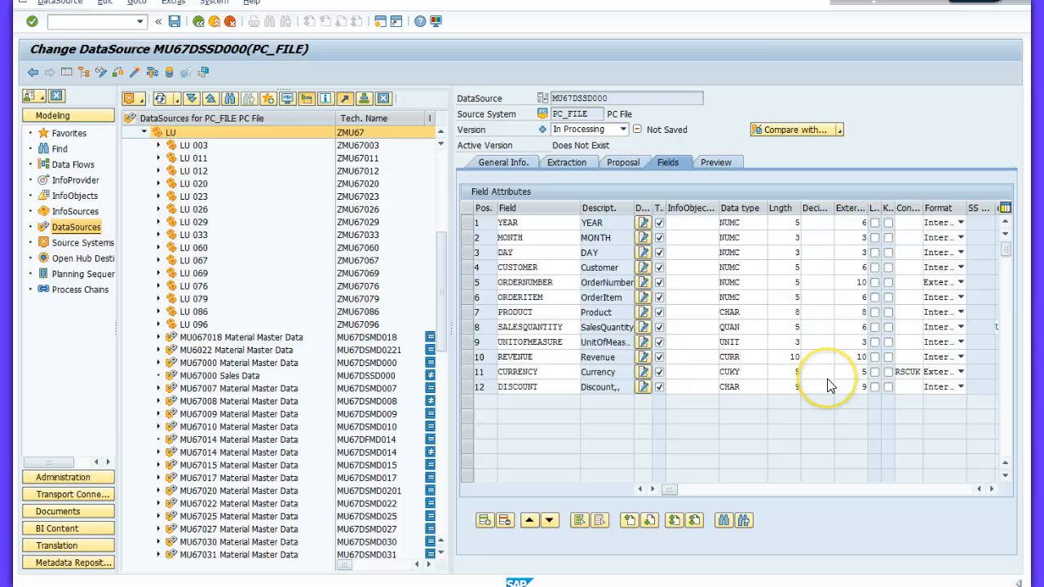
pyautogui.press('Return')
pyautogui.doubleClick(722, 388)
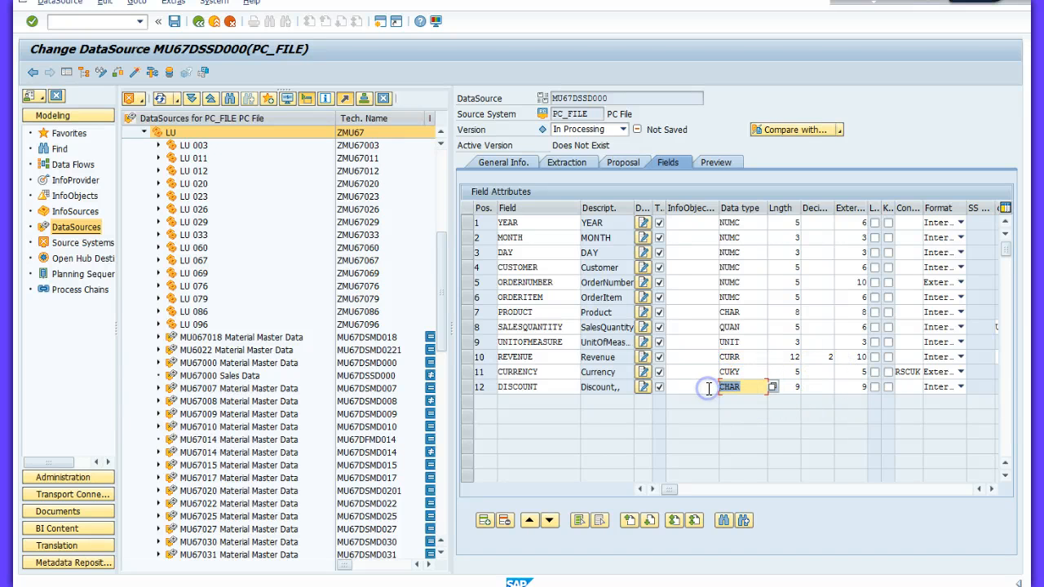
pyautogui.write('CURR')
pyautogui.press('Return')
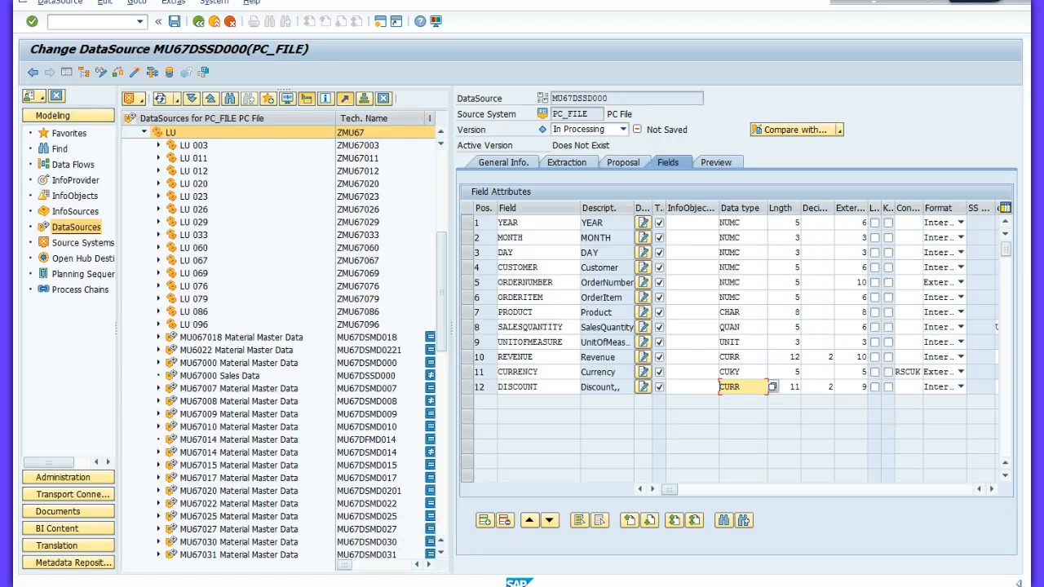
# Step: Read the required lengths in the Word example, then set the length to 4 for YEAR and 2 for MONTH and DAY in SAP
pyautogui.hotkey('alt', 'Tab')
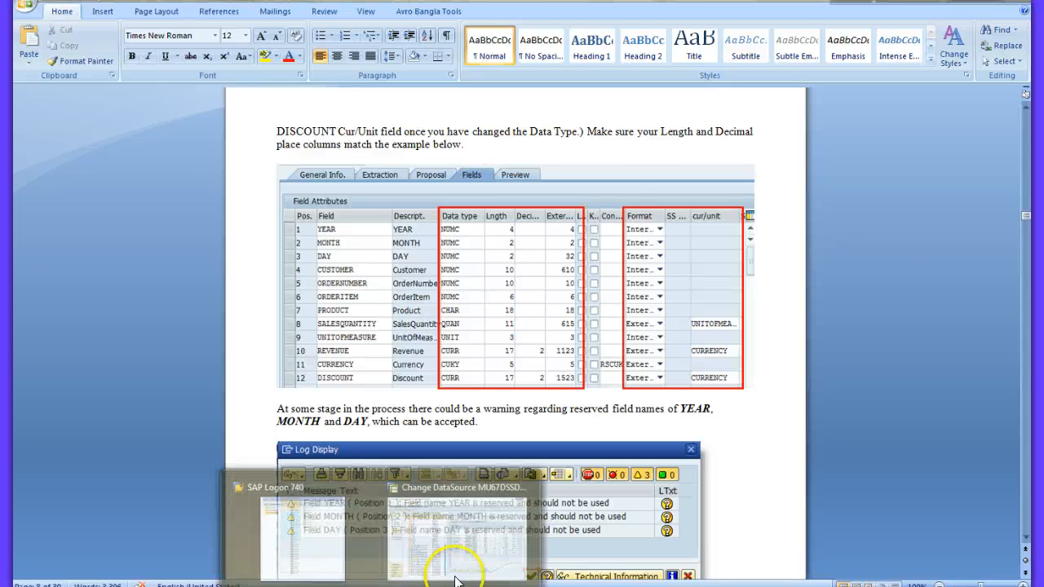
pyautogui.click(462, 569)
pyautogui.click(796, 223)
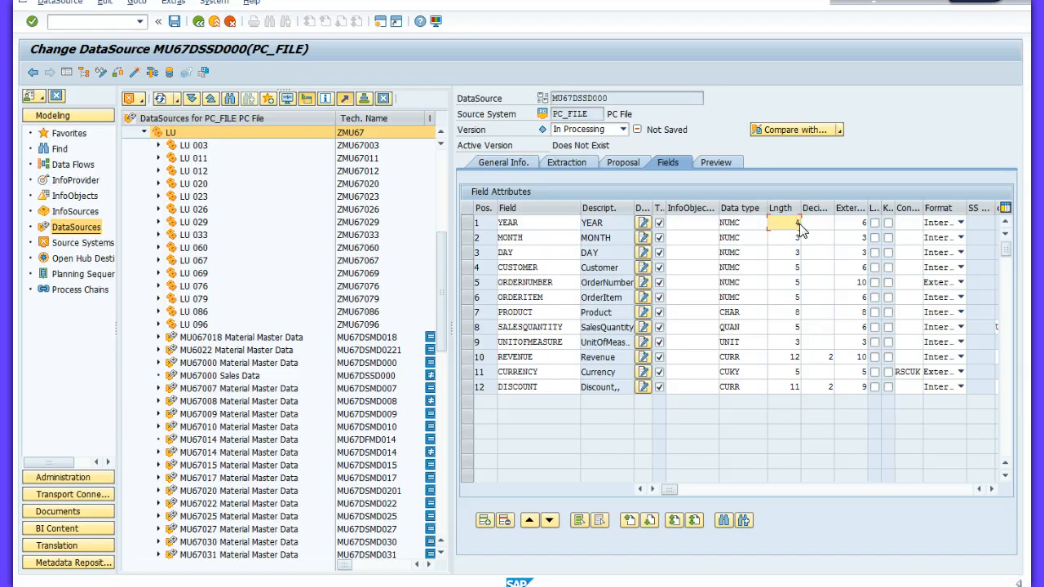
pyautogui.write('4')
pyautogui.press('Down')
pyautogui.press('BackSpace')
pyautogui.write('2')
pyautogui.press('Down')
pyautogui.write('2')
pyautogui.press('Delete')
# Step: Set the length of the CUSTOMER and ORDERNUMBER fields to 10 and of ORDERITEM to 6
pyautogui.click(795, 267)
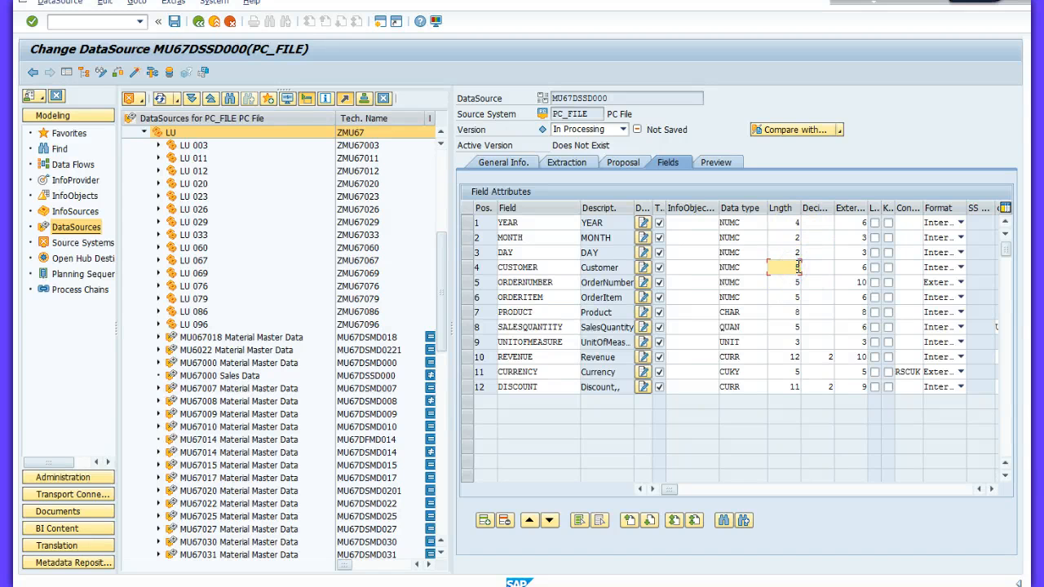
pyautogui.click(799, 267)
pyautogui.click(799, 282)
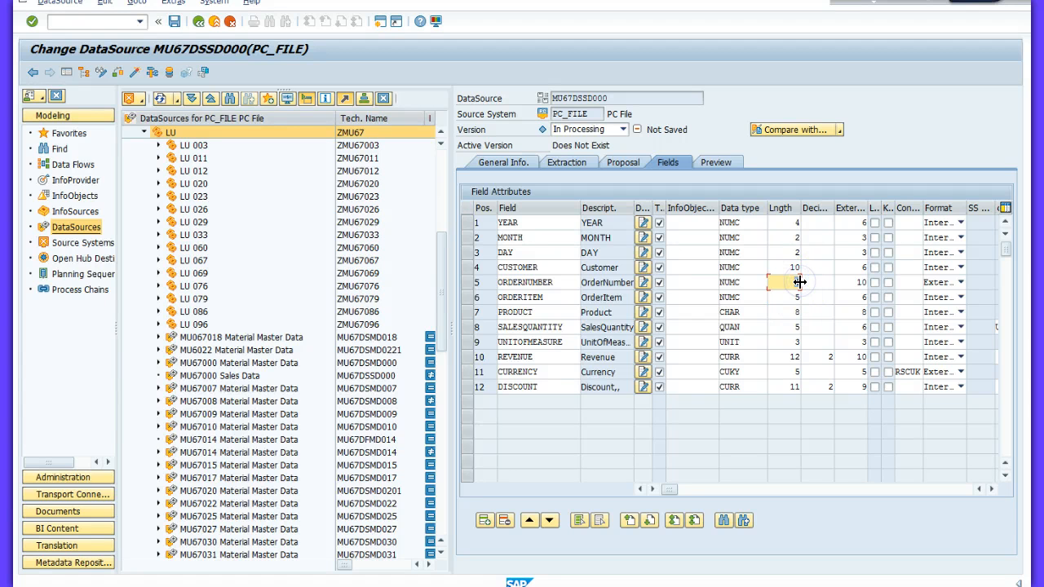
pyautogui.click(783, 297)
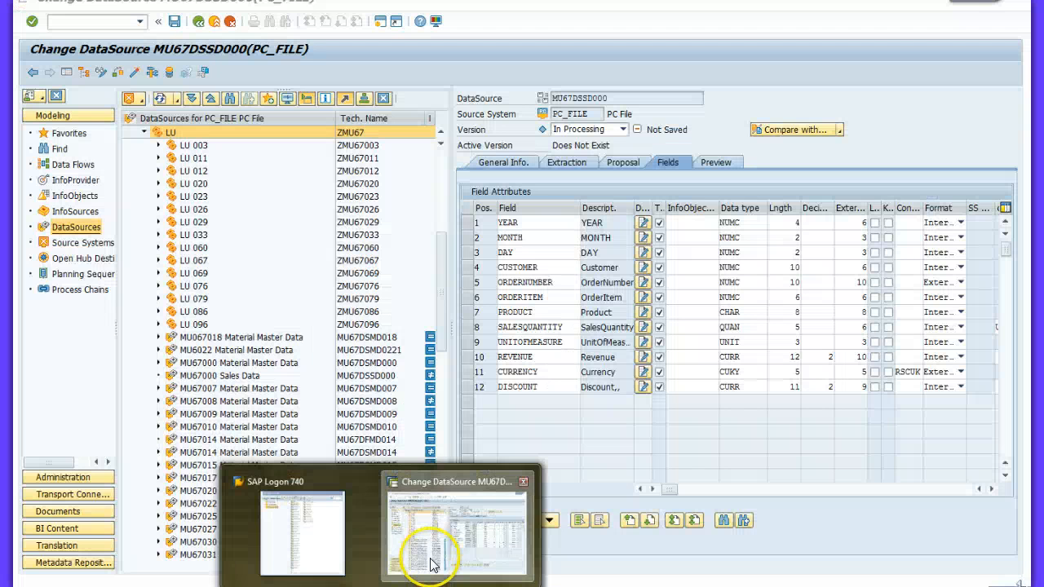
# Step: Return to the DataSource in SAP and set the length to 18 for PRODUCT and 11 for SALESQUANTITY
pyautogui.click(422, 549)
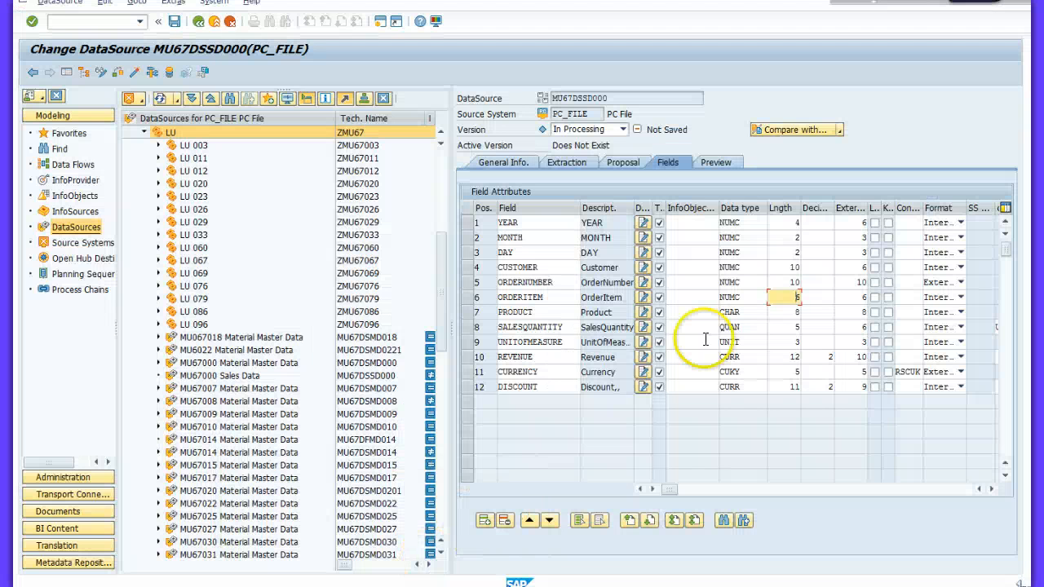
pyautogui.click(793, 311)
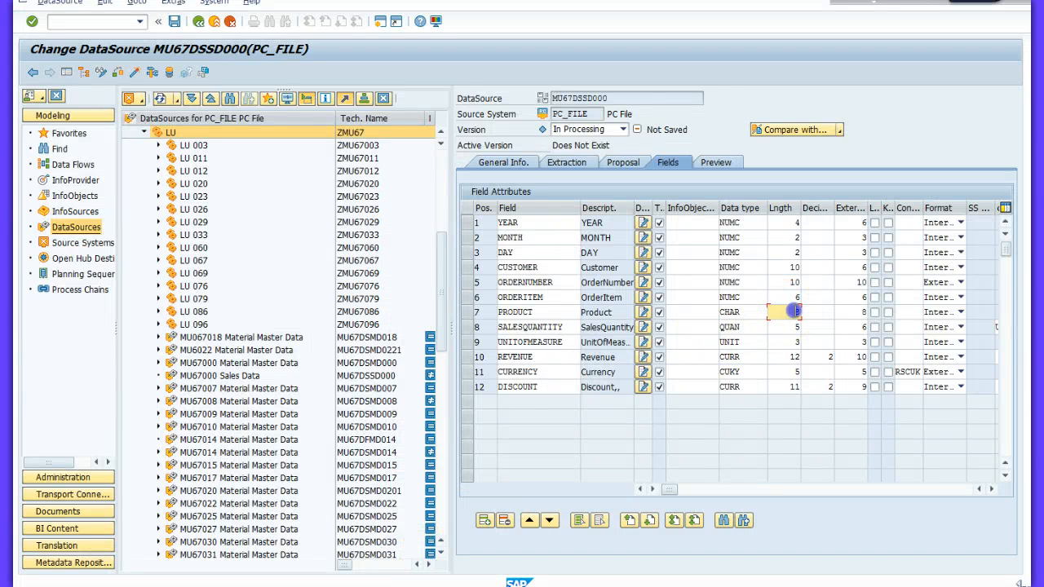
pyautogui.write('1')
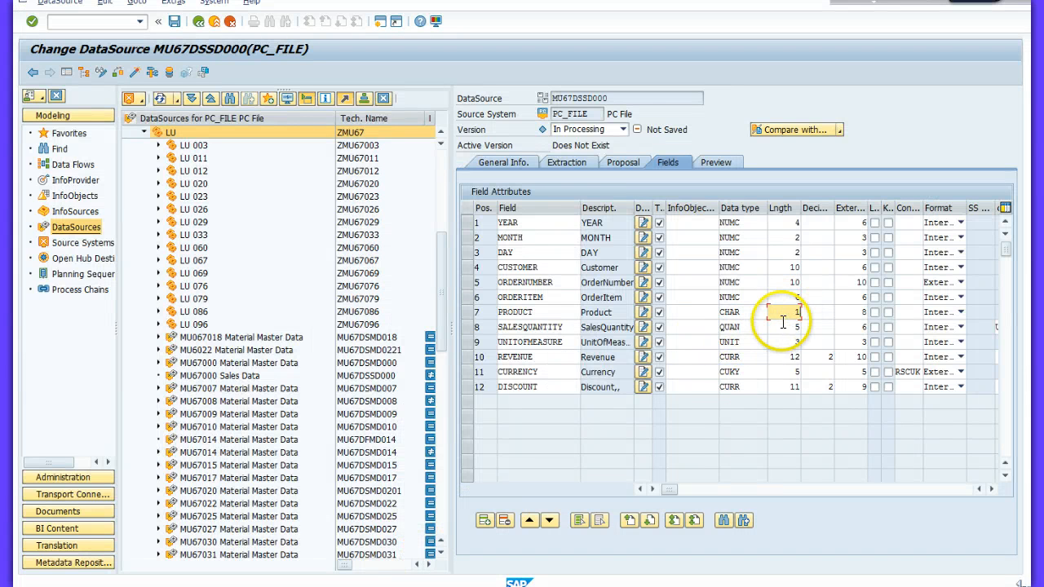
pyautogui.write('8')
pyautogui.click(796, 327)
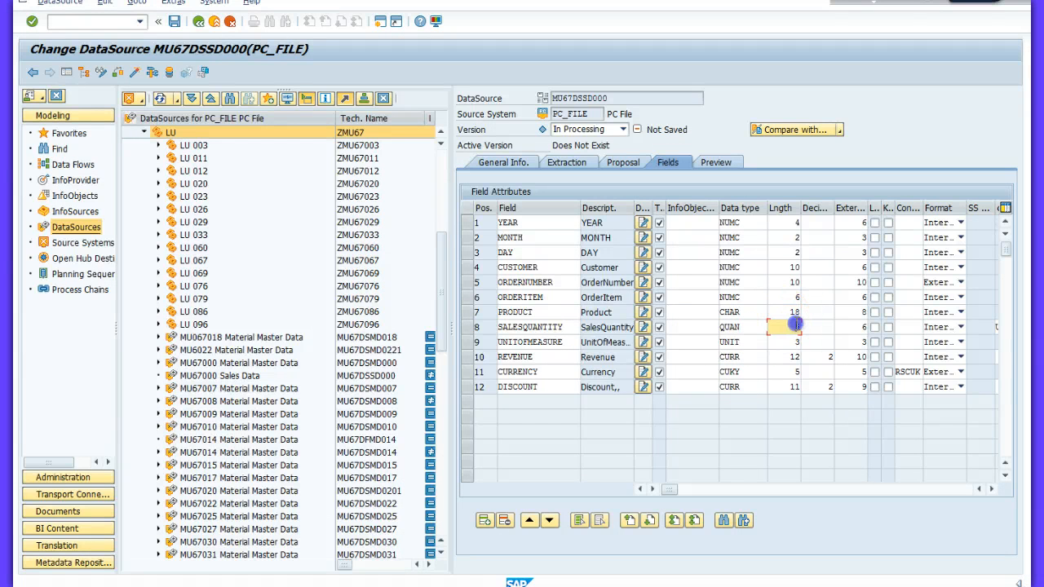
pyautogui.write('11')
# Step: Set the length of the REVENUE and DISCOUNT fields to 17
pyautogui.click(785, 344)
pyautogui.click(795, 356)
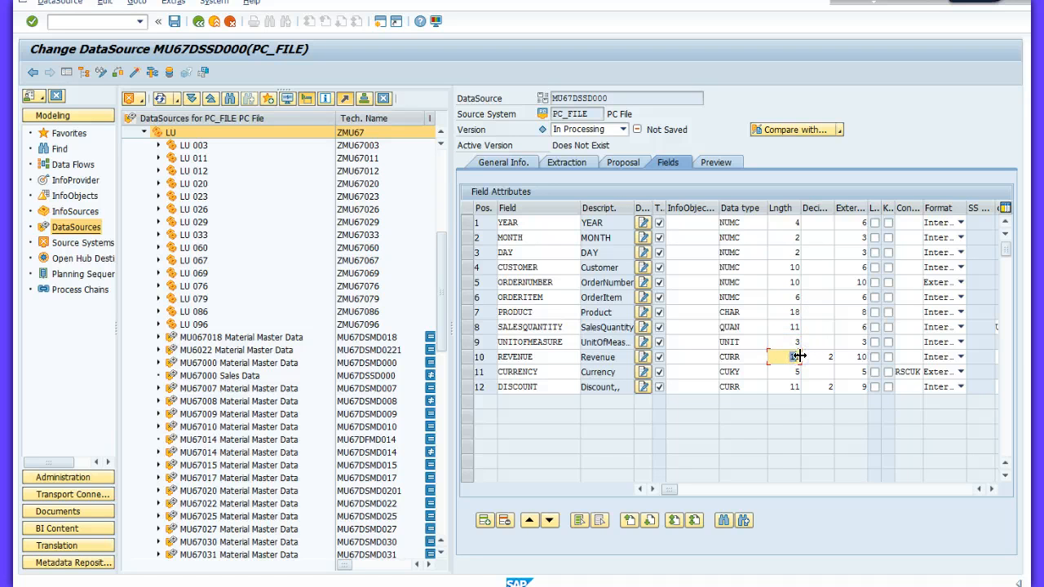
pyautogui.press('BackSpace')
pyautogui.press('BackSpace')
pyautogui.write('17')
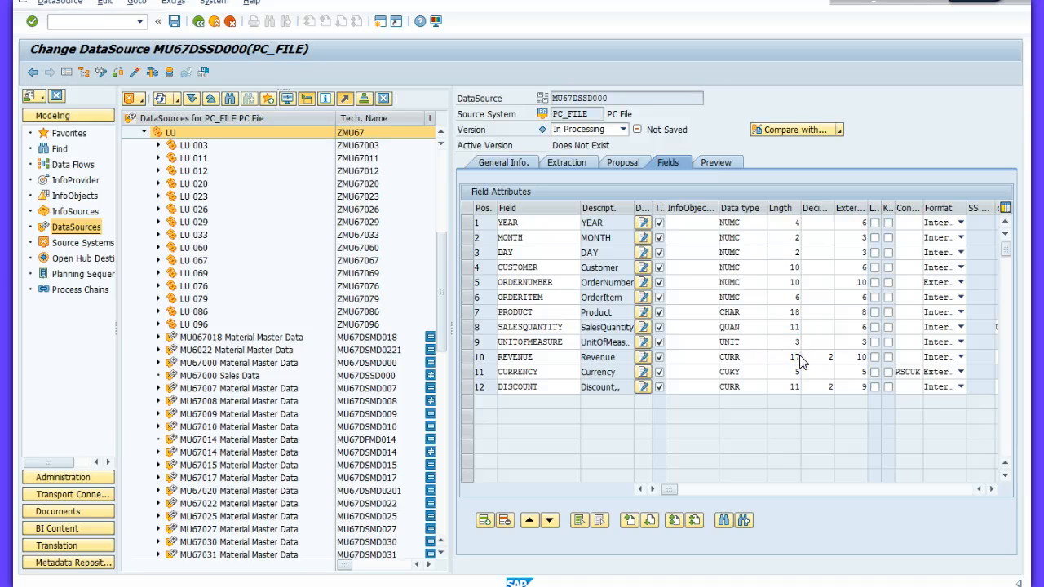
pyautogui.click(795, 386)
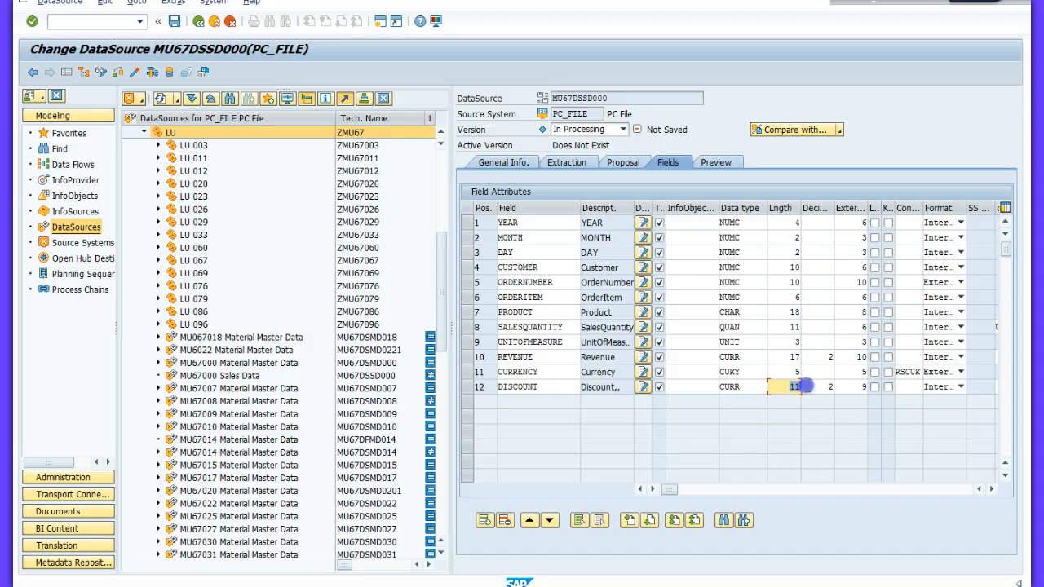
pyautogui.press('BackSpace')
pyautogui.press('BackSpace')
pyautogui.write('17')
pyautogui.press('Return')
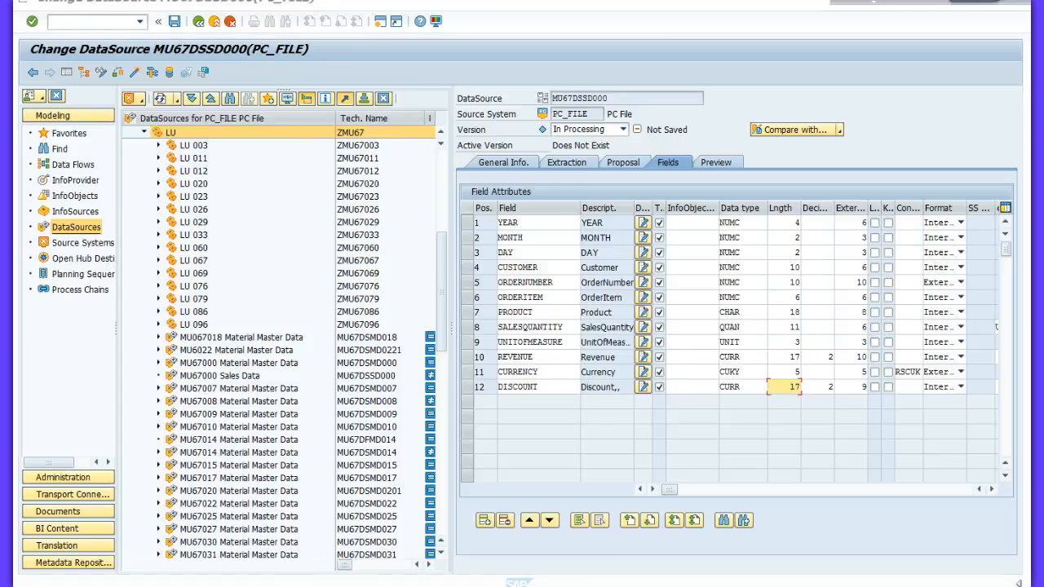
# Step: Set the external length to 4 for the YEAR field and 2 for MONTH
pyautogui.hotkey('alt', 'Tab')
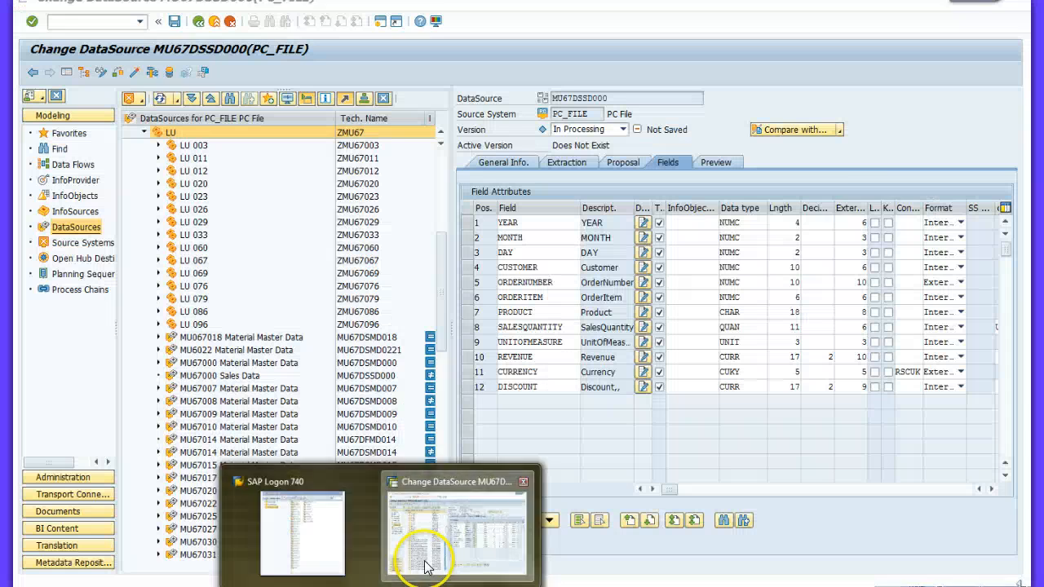
pyautogui.click(419, 549)
pyautogui.click(868, 222)
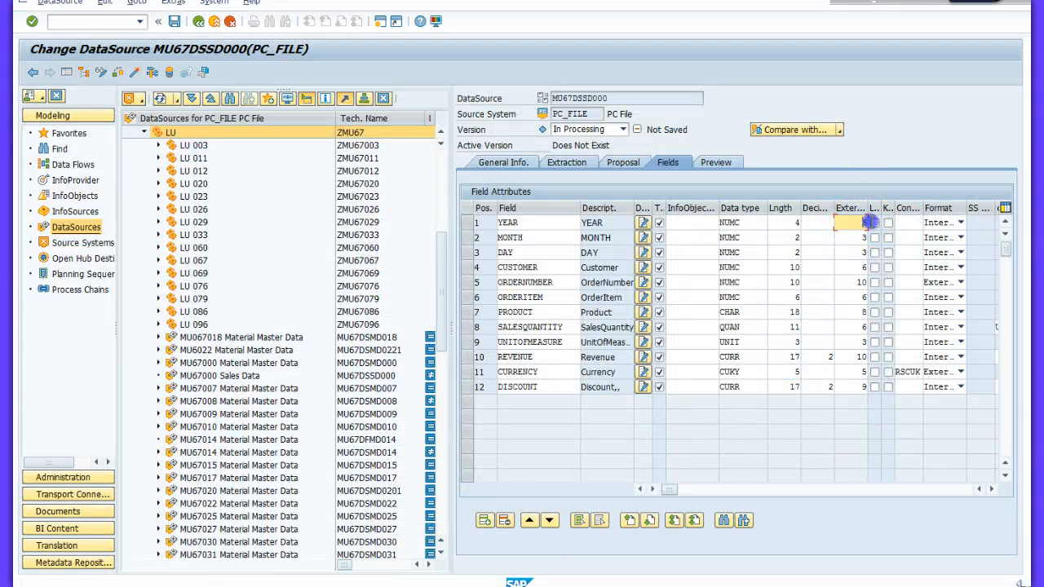
pyautogui.moveTo(861, 221); pyautogui.dragTo(870, 222)
pyautogui.write('4')
pyautogui.press('Return')
pyautogui.doubleClick(864, 237)
pyautogui.write('2')
pyautogui.press('Return')
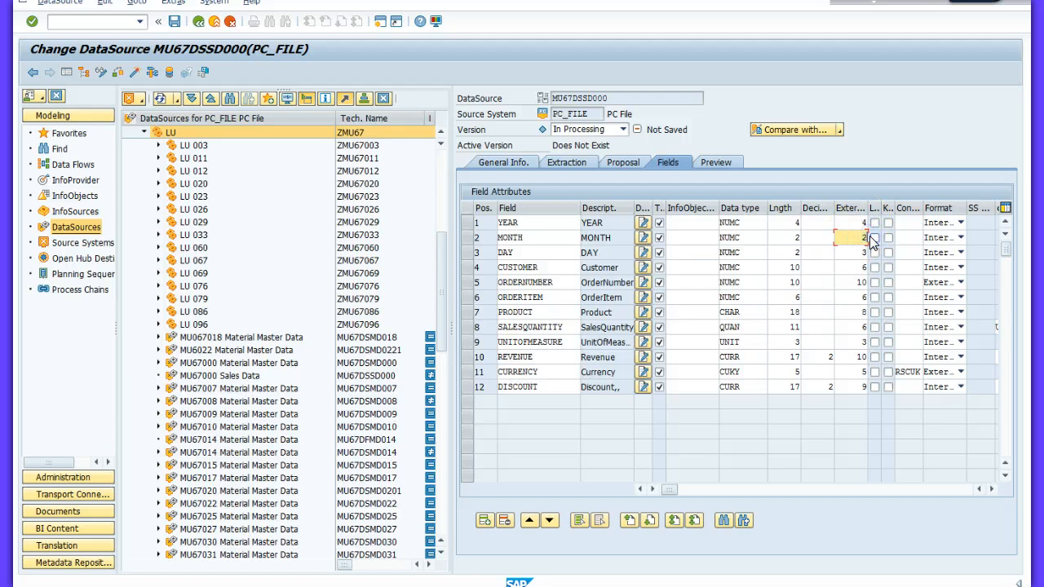
# Step: Set the external length to 32 for the DAY field and 610 for CUSTOMER
pyautogui.doubleClick(865, 252)
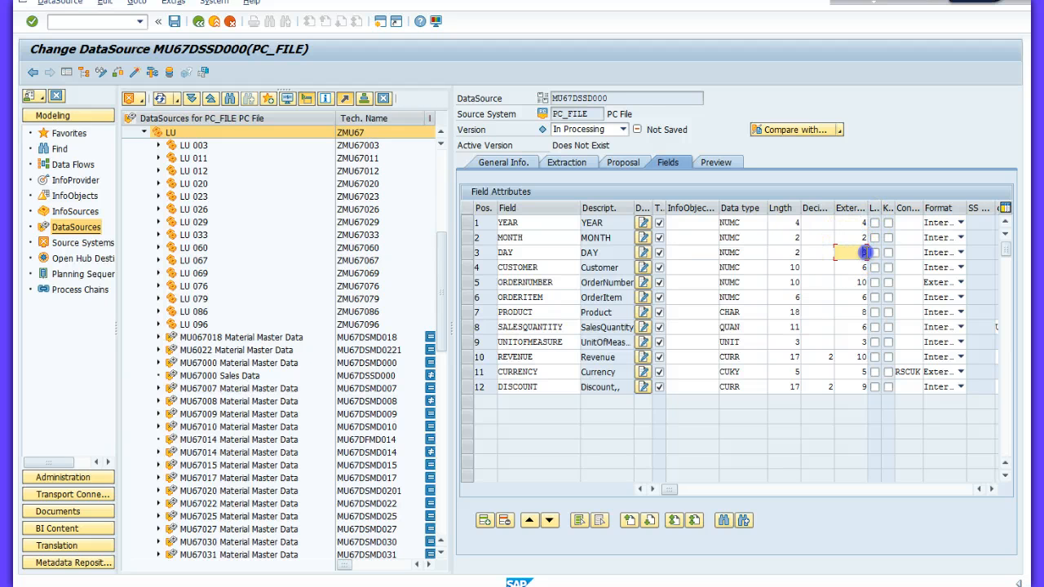
pyautogui.write('2')
pyautogui.click(865, 266)
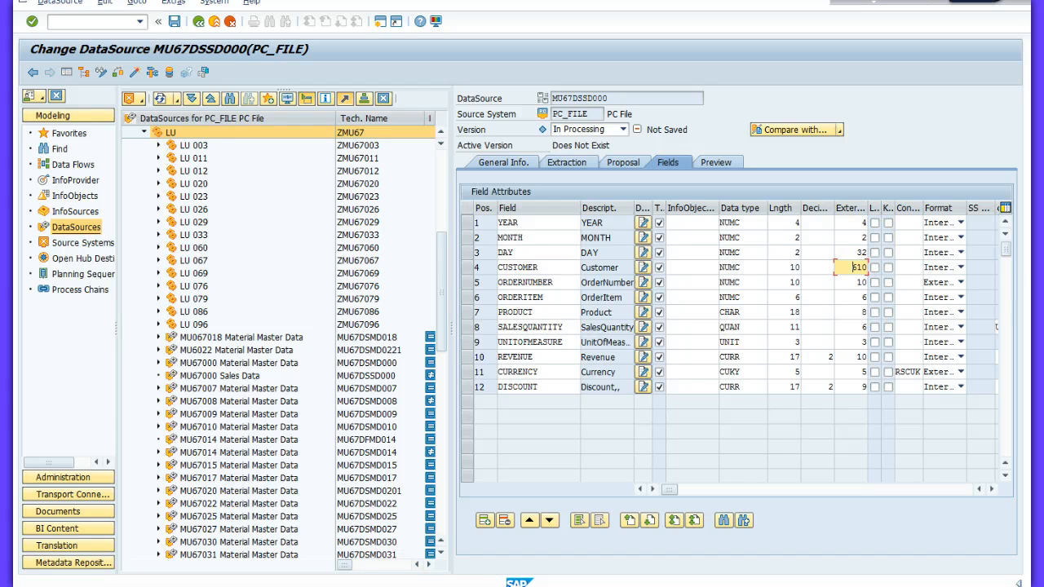
# Step: Check the external lengths in the Word example, then in SAP set them to 18 for PRODUCT and 615 for SALESQUANTITY
pyautogui.click(363, 585)
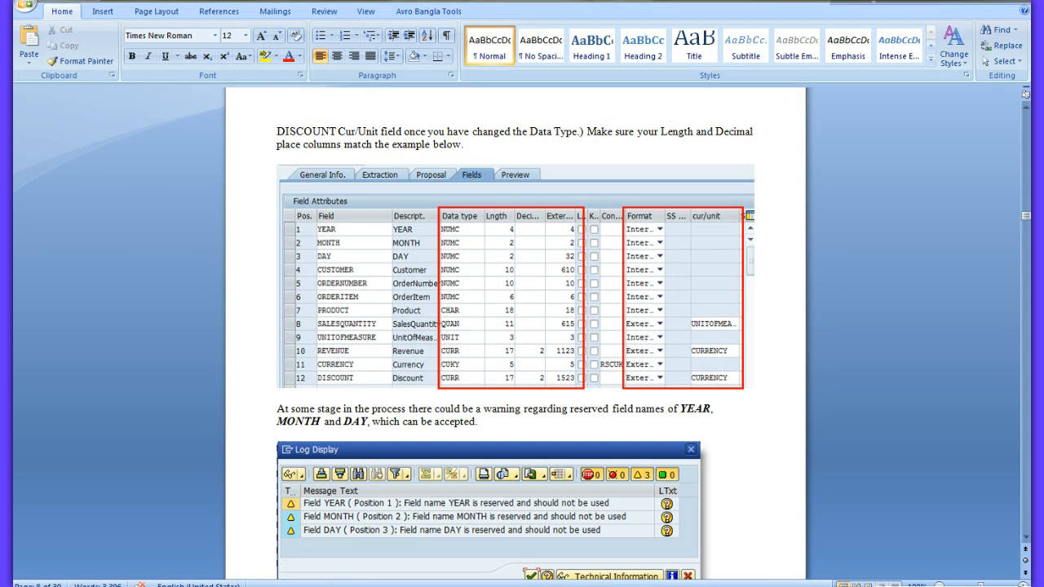
pyautogui.click(389, 585)
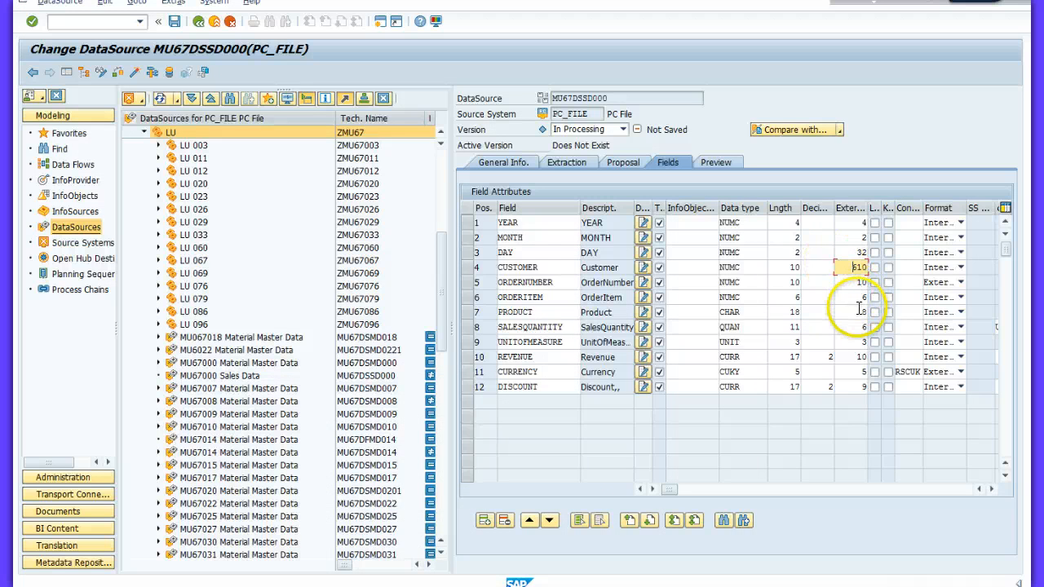
pyautogui.moveTo(862, 312)
pyautogui.mouseDown()
pyautogui.moveTo(885, 309)
pyautogui.moveTo(880, 328)
pyautogui.moveTo(865, 327)
pyautogui.mouseUp()
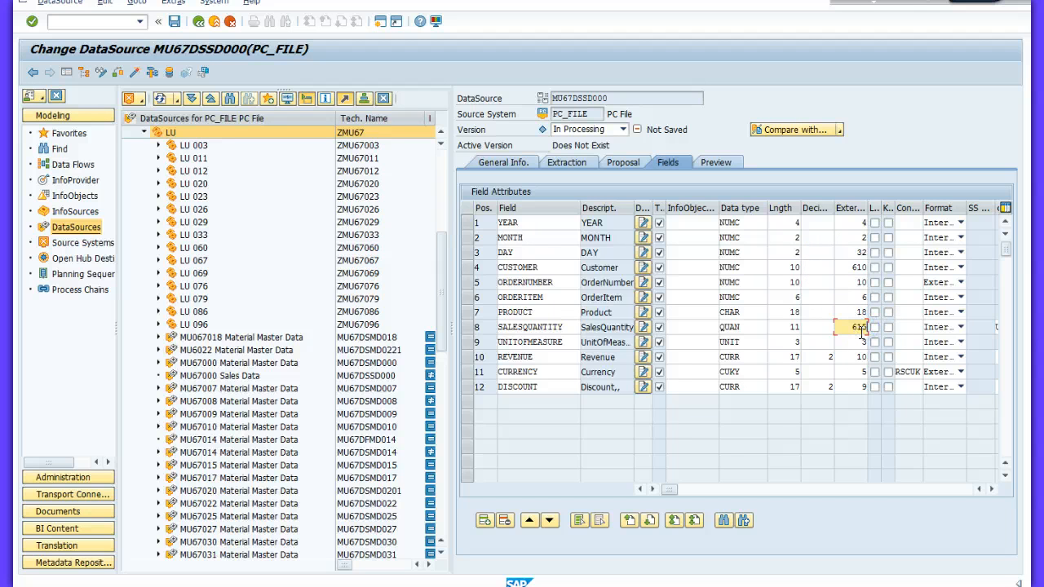
# Step: Compare with the Word example again, then in SAP assign CURRENCY as the cur/unit field for REVENUE and DISCOUNT
pyautogui.click(375, 586)
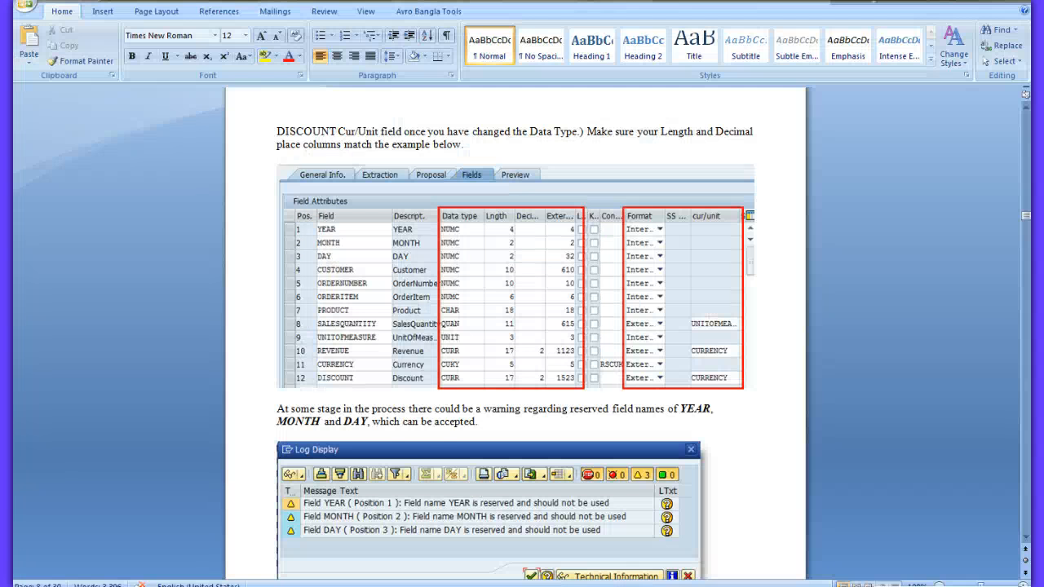
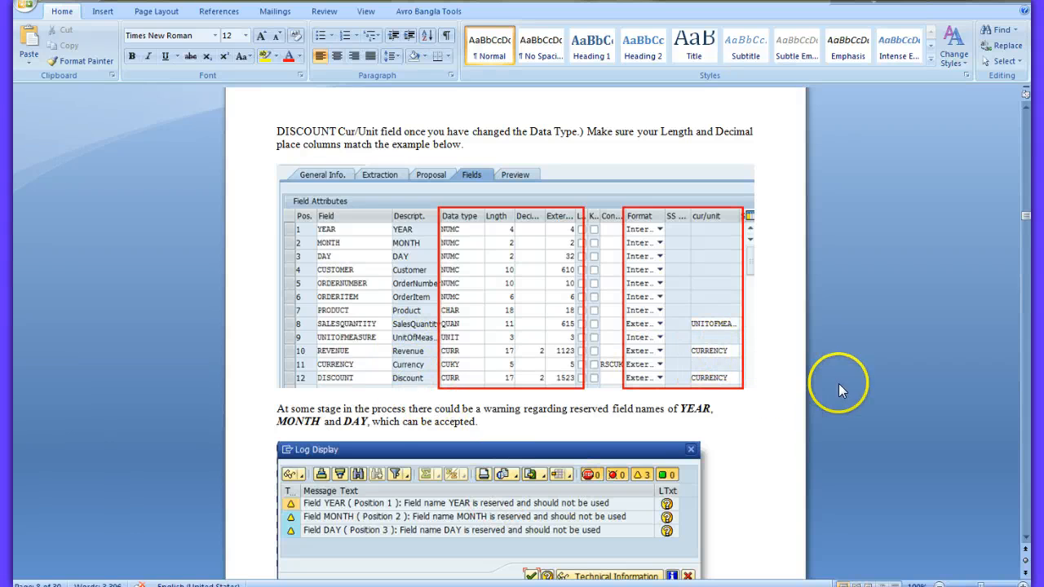
pyautogui.click(478, 554)
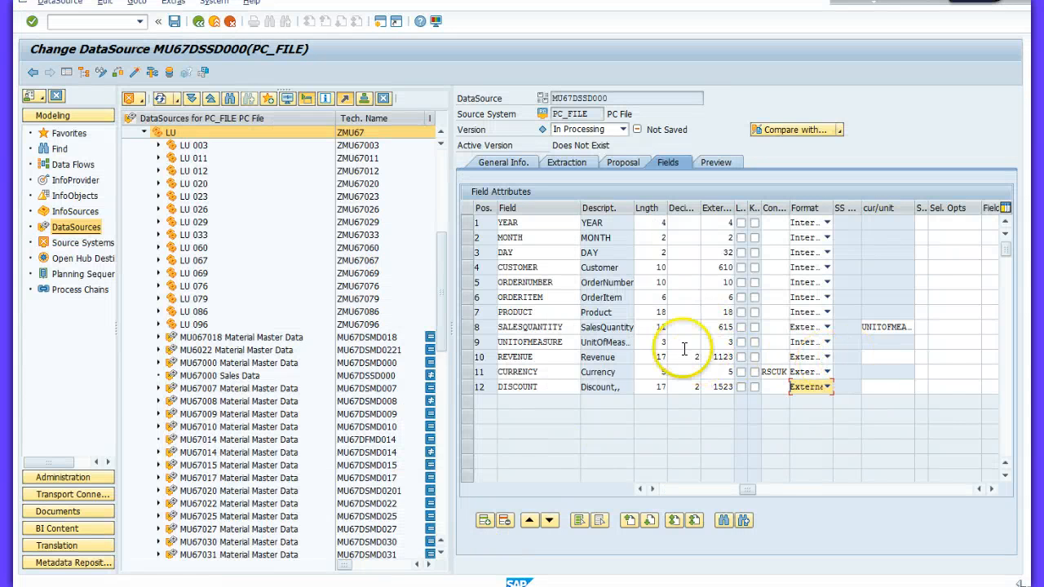
pyautogui.click(882, 357)
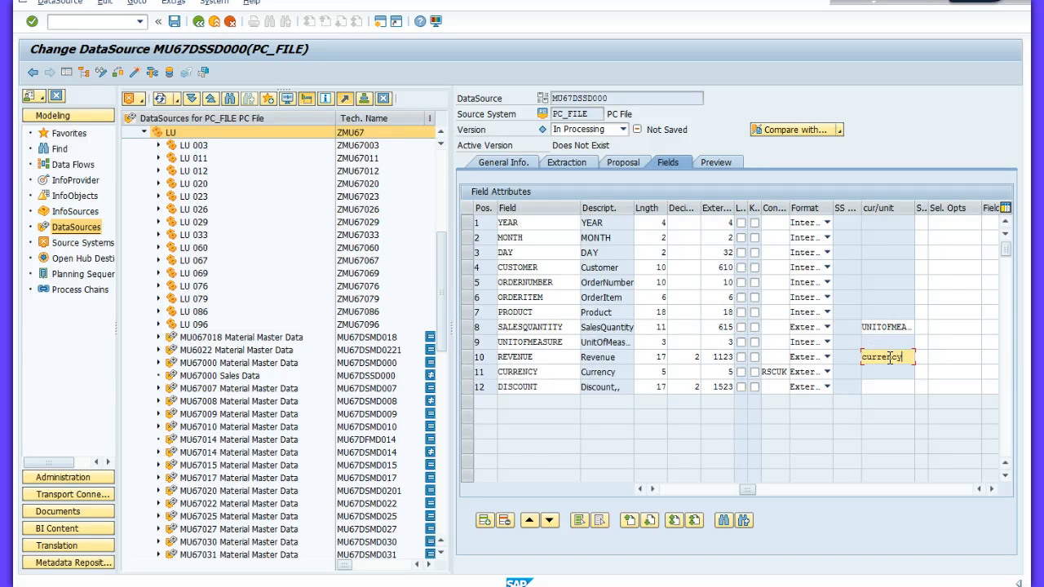
pyautogui.click(867, 387)
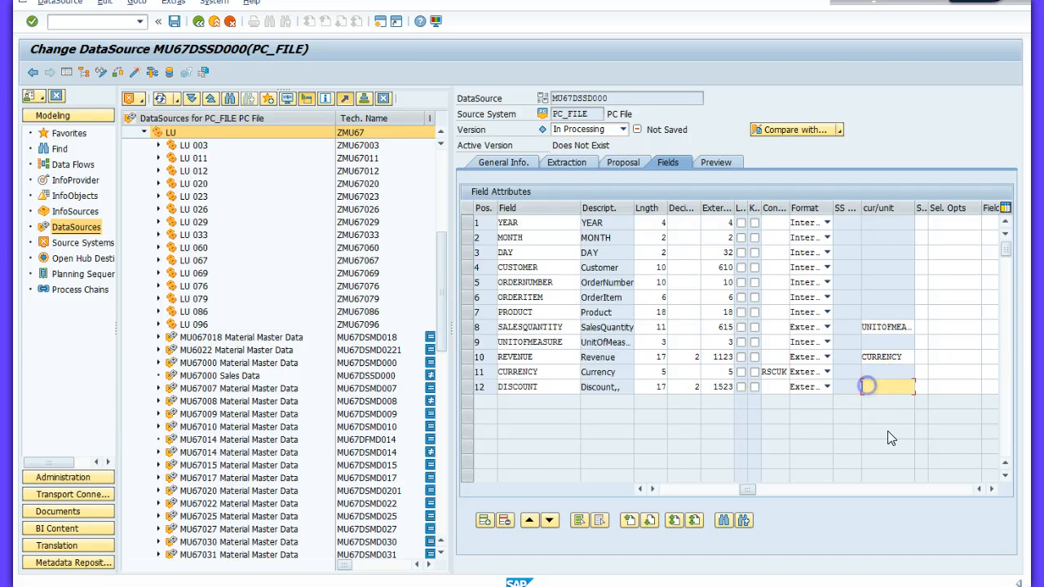
pyautogui.write('currency')
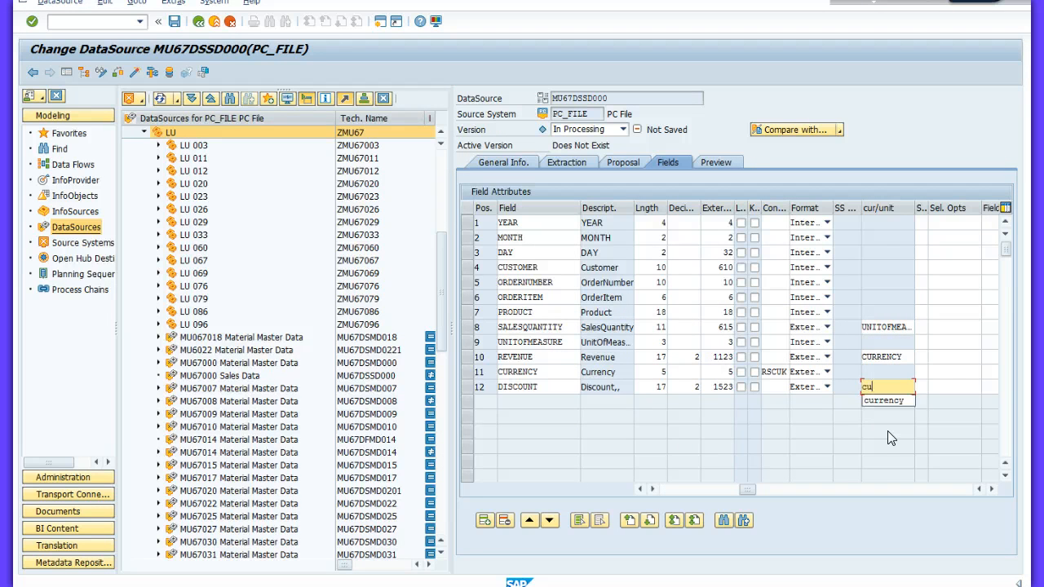
pyautogui.press('Return')
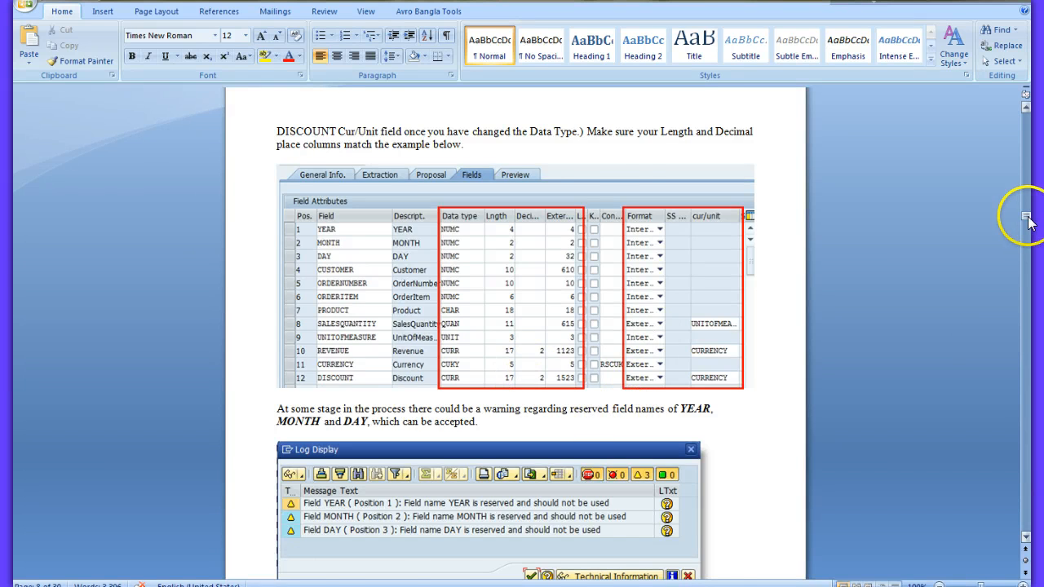
# Step: Read the preview instructions in Word, then in SAP activate the DataSource and try to load its preview data, allowing access to SalesdataV01.csv
pyautogui.moveTo(1030, 217)
pyautogui.mouseDown()
pyautogui.moveTo(1029, 228)
pyautogui.moveTo(1029, 218)
pyautogui.mouseUp()
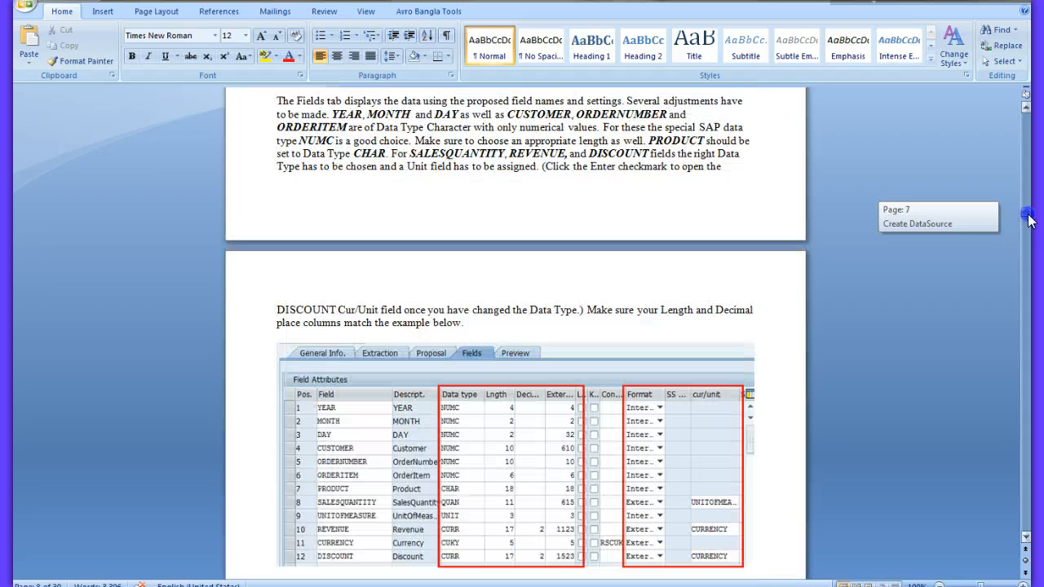
pyautogui.moveTo(1029, 218); pyautogui.dragTo(1029, 236)
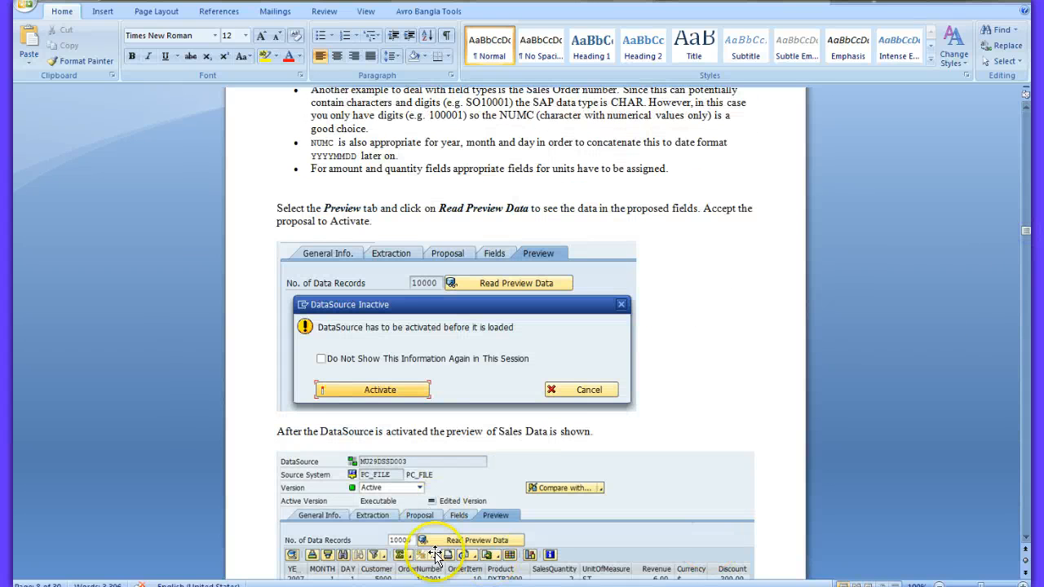
pyautogui.click(469, 551)
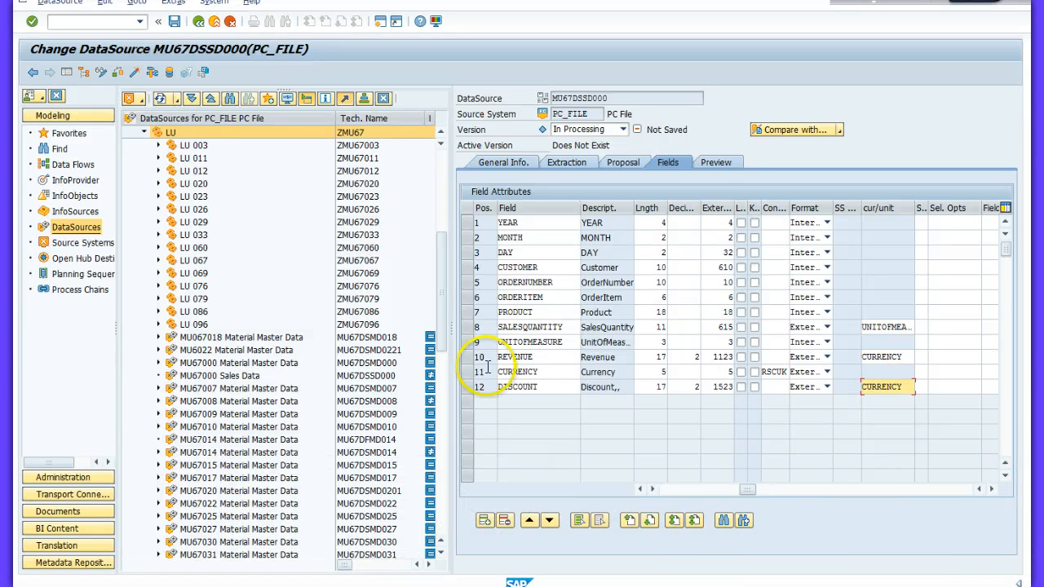
pyautogui.click(716, 163)
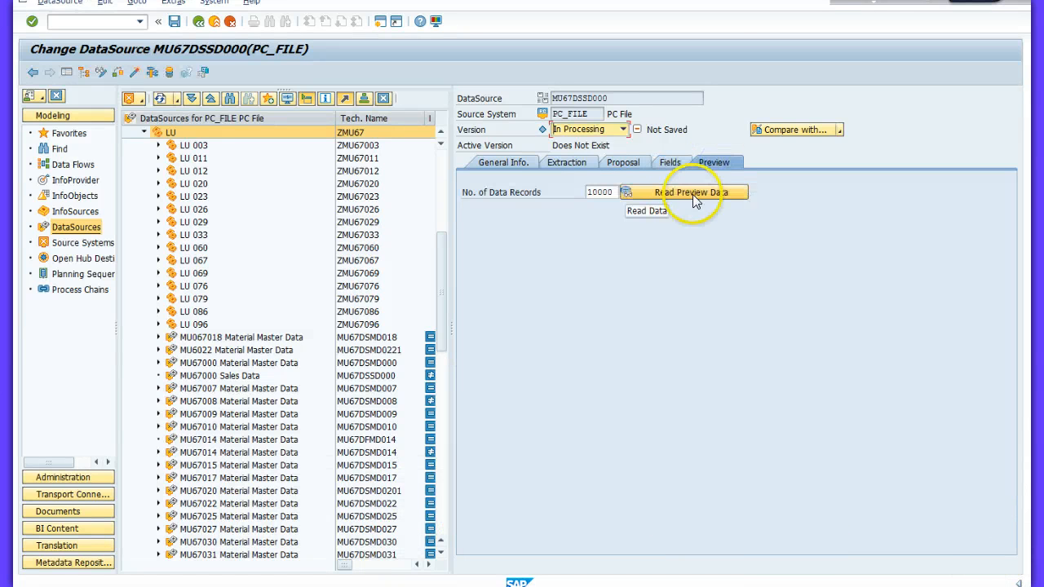
pyautogui.click(681, 194)
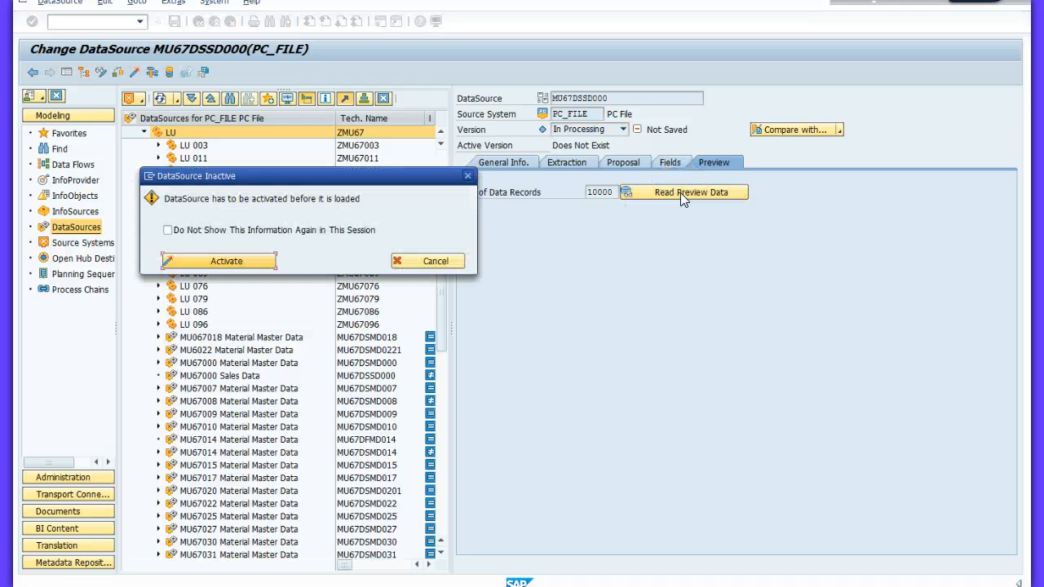
pyautogui.click(181, 262)
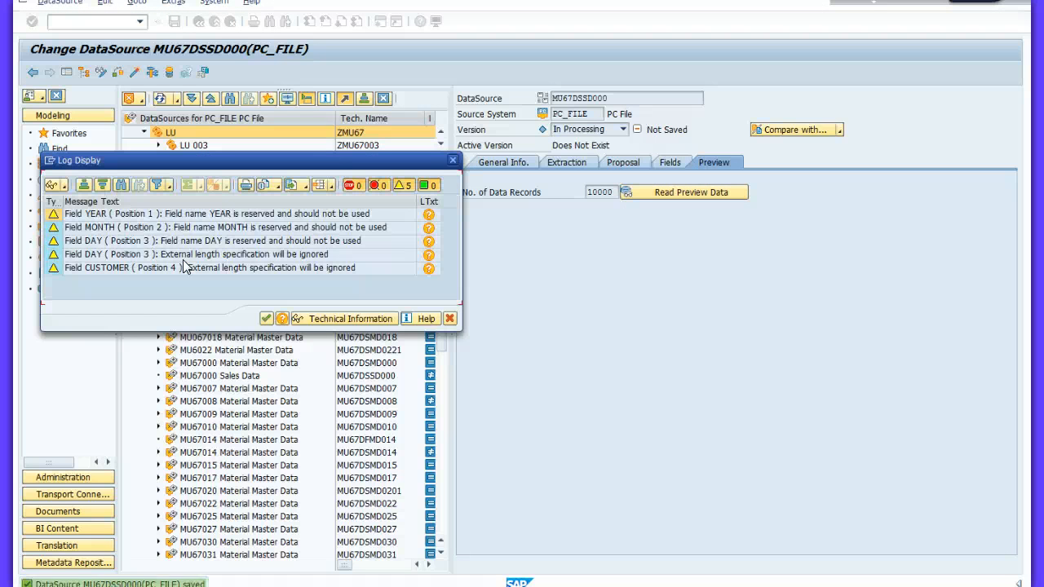
pyautogui.click(266, 318)
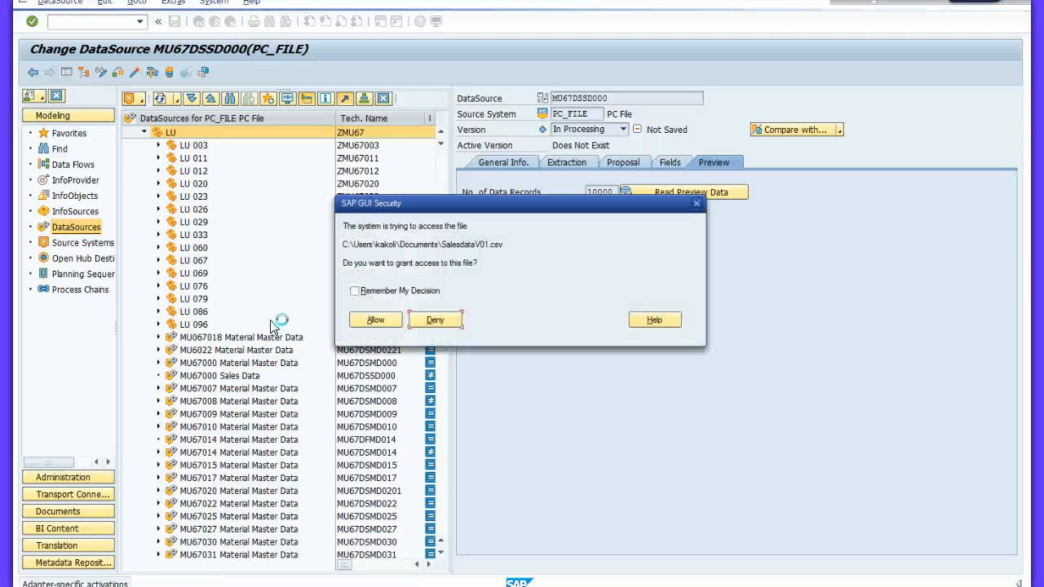
pyautogui.click(387, 323)
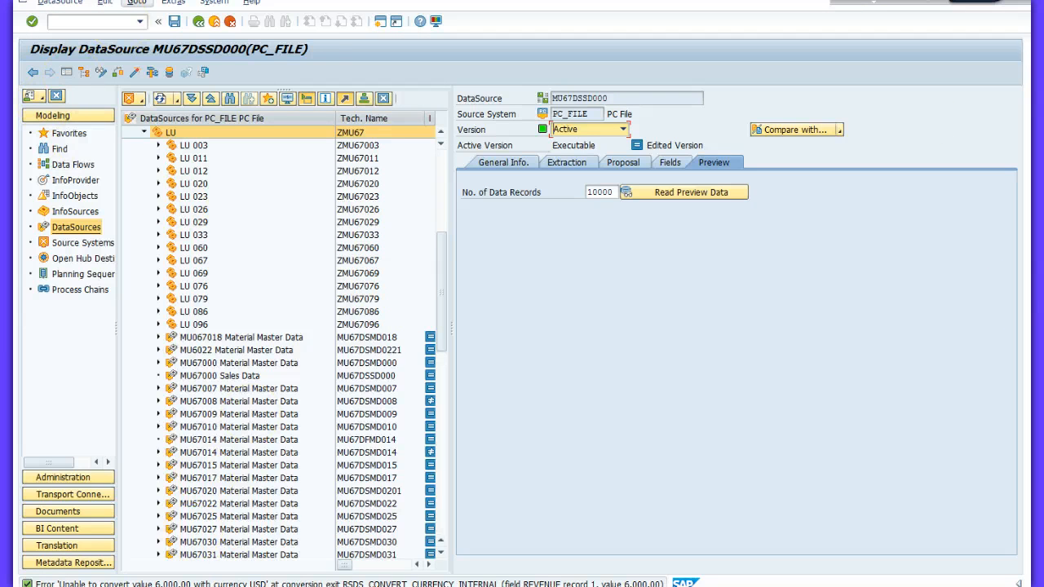
# Step: Read the DataSource's preview data again, granting access to SalesdataV01.csv on the Desktop
pyautogui.click(215, 1)
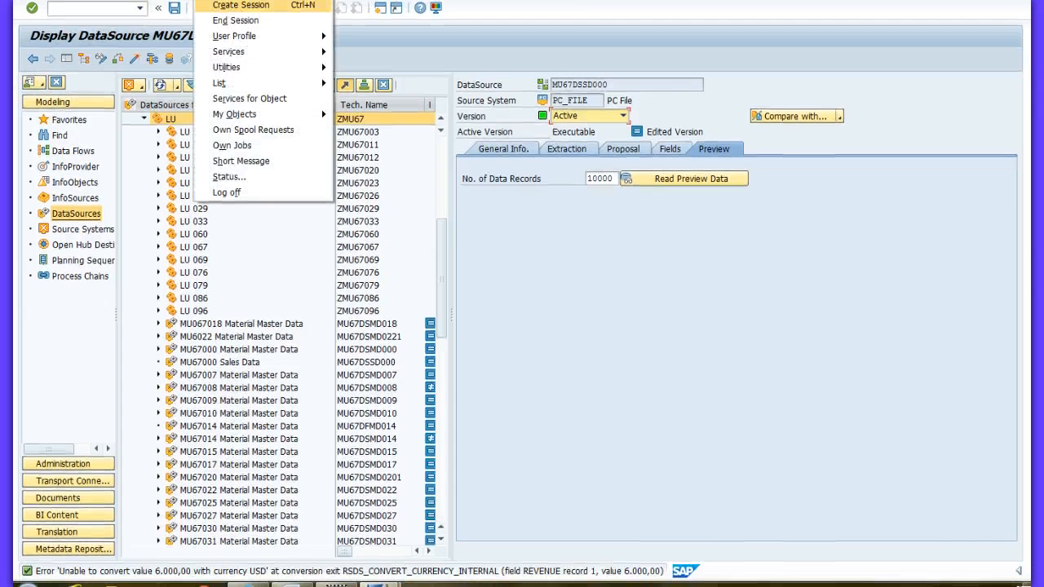
pyautogui.press('Escape')
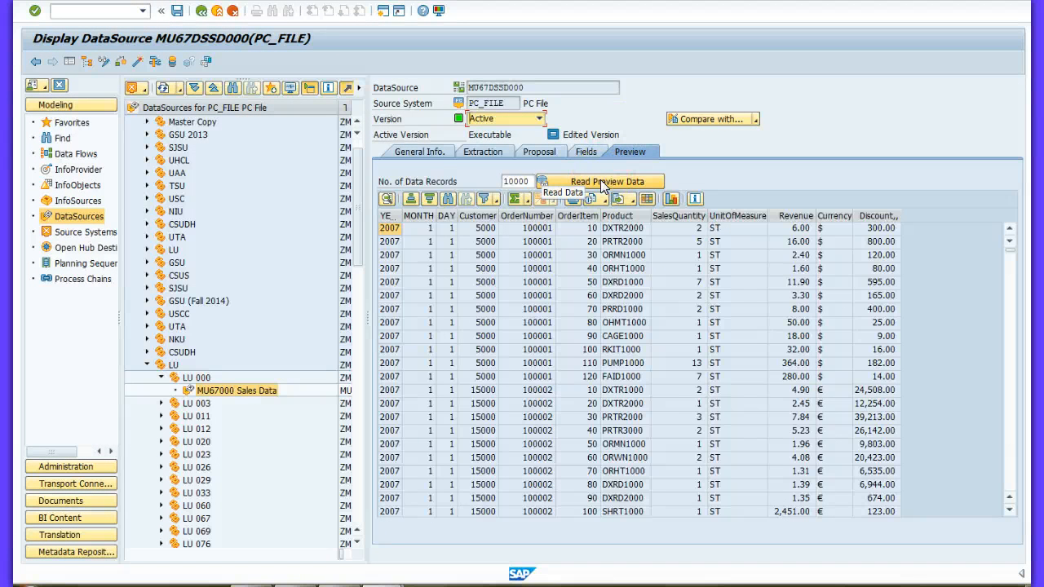
pyautogui.click(603, 184)
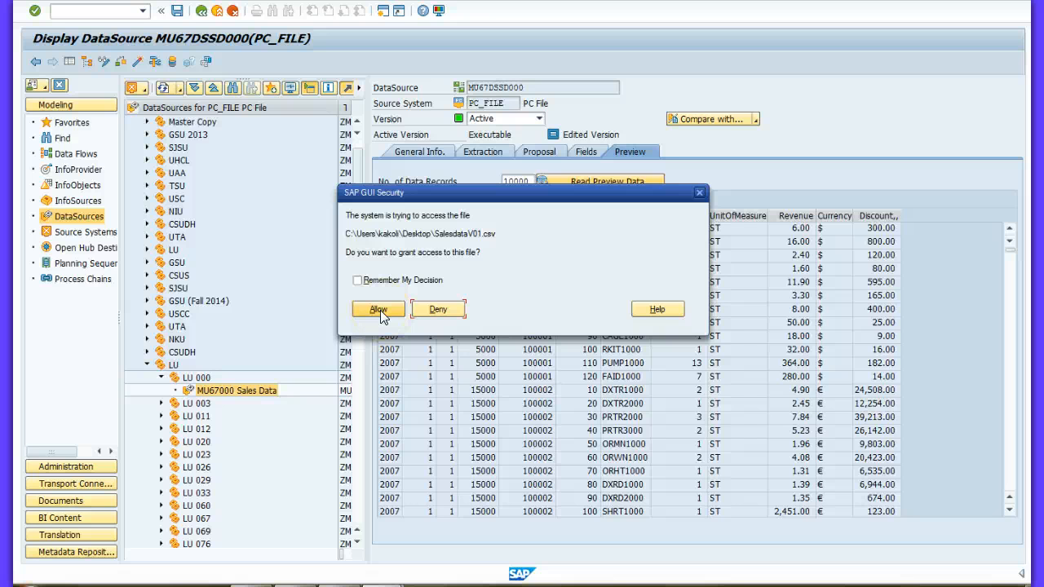
pyautogui.click(379, 313)
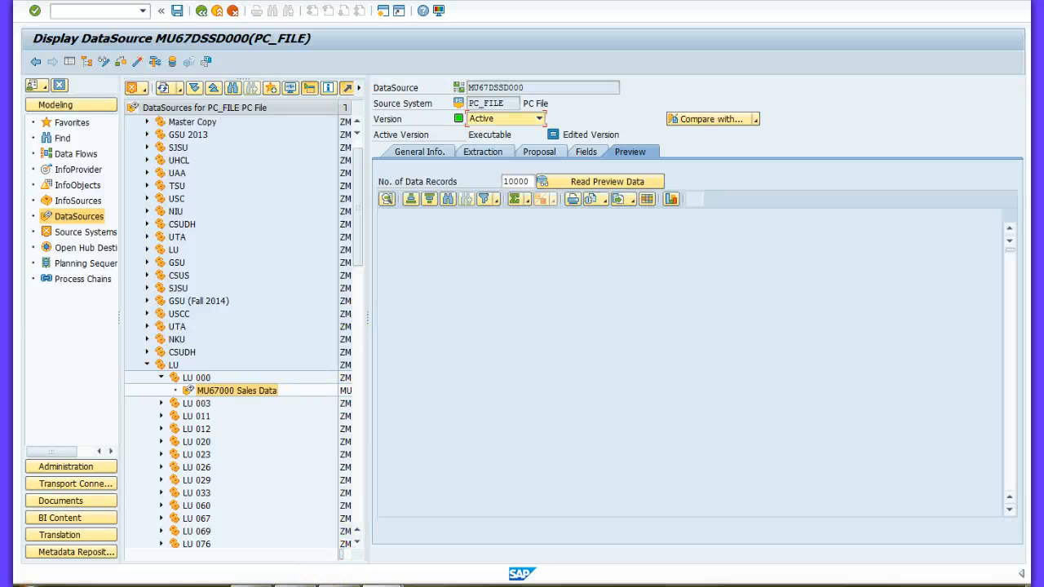
# Step: Read the Word section on assigning the DataSource to the data flow, then in SAP expand the LU 000 folder under Data Flows
pyautogui.moveTo(297, 585)
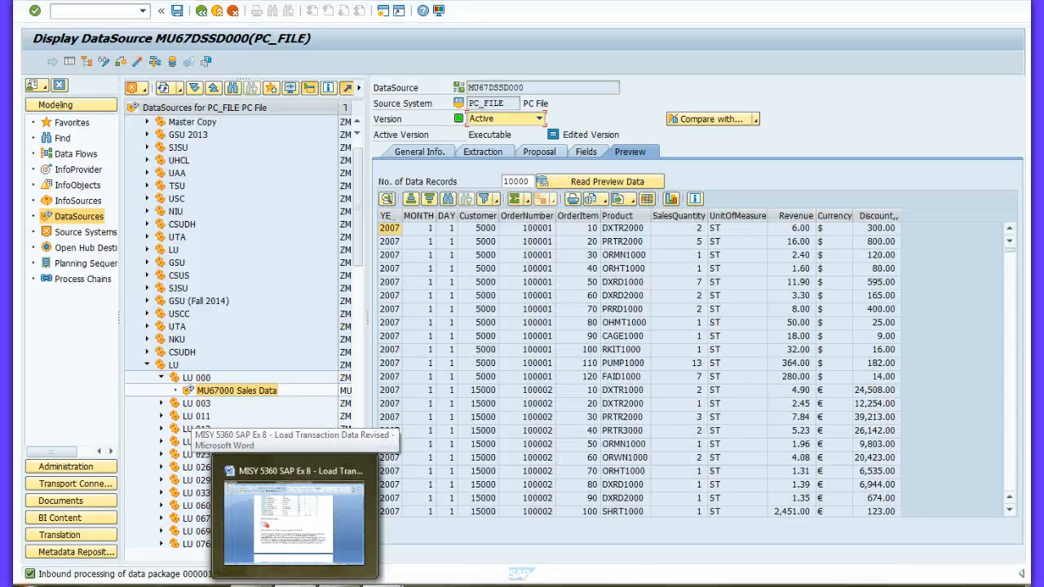
pyautogui.click(294, 522)
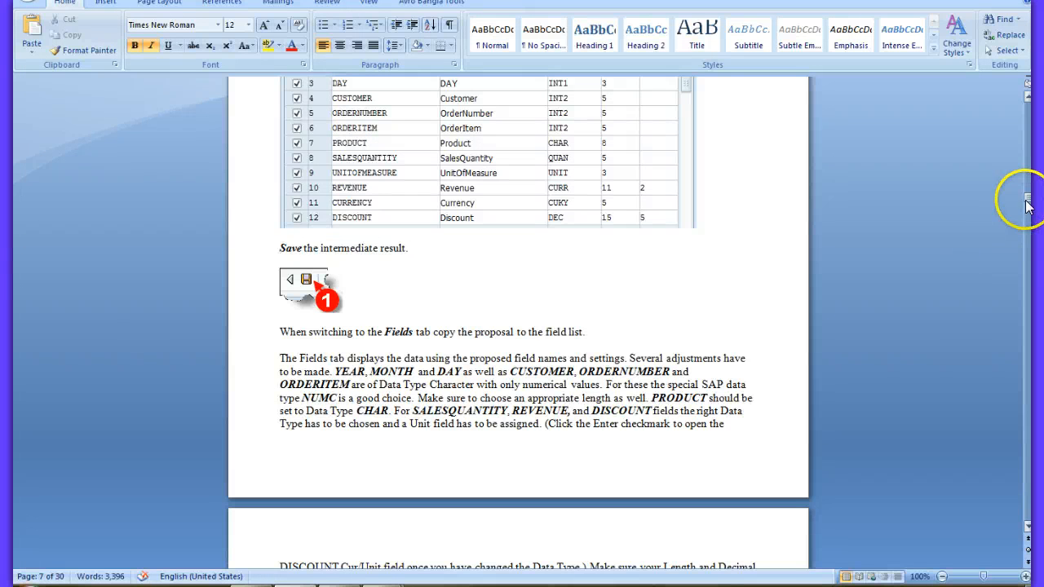
pyautogui.moveTo(1026, 202); pyautogui.dragTo(1020, 233)
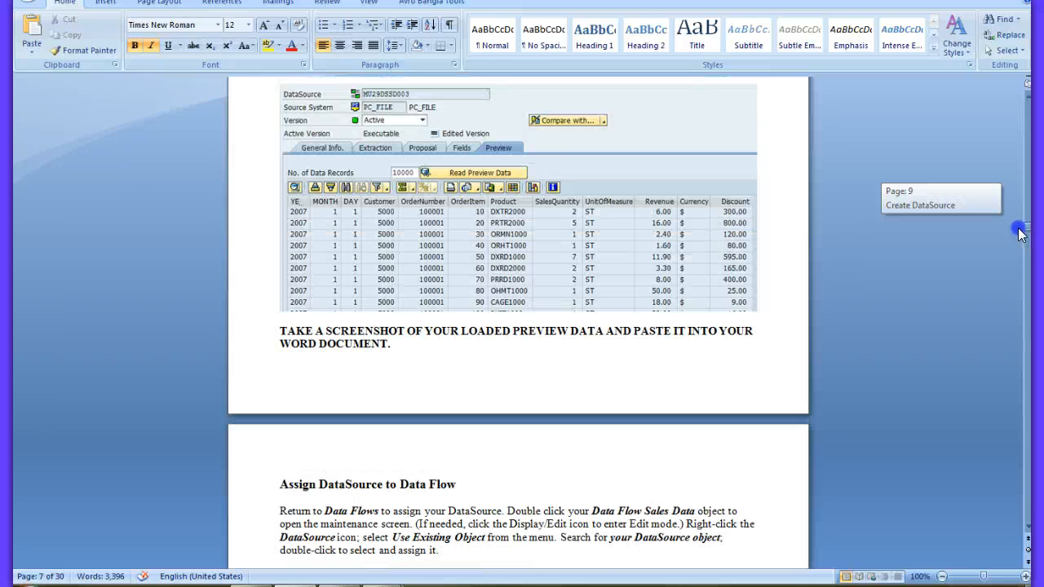
pyautogui.moveTo(1020, 232); pyautogui.dragTo(1020, 239)
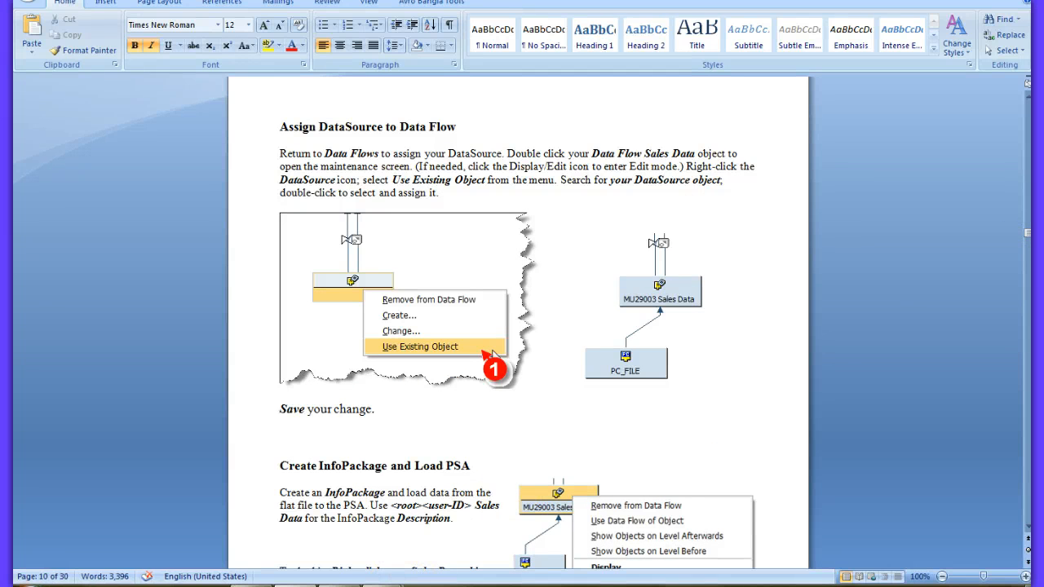
pyautogui.moveTo(405, 577)
pyautogui.click(455, 532)
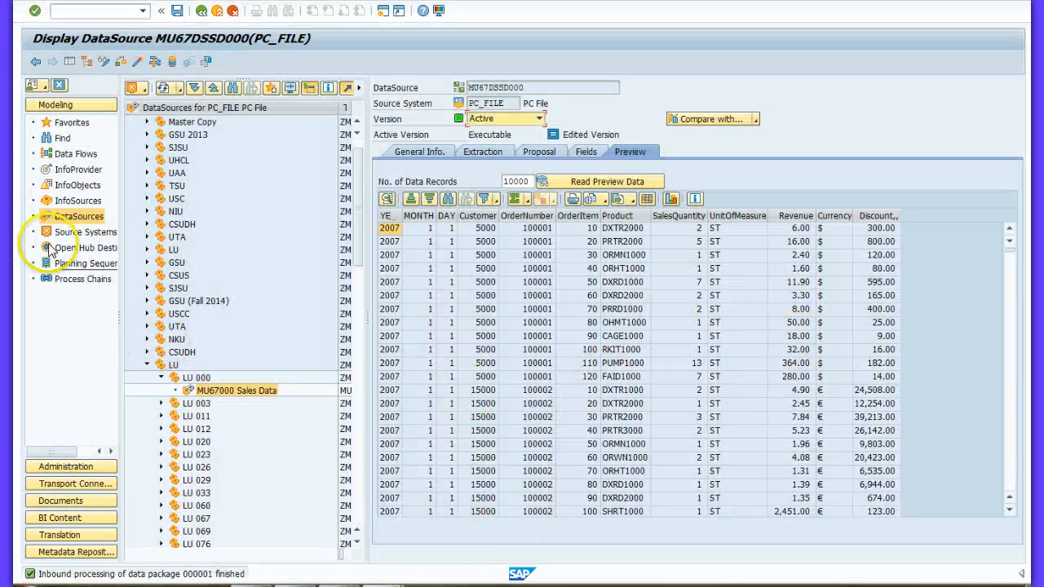
pyautogui.click(74, 154)
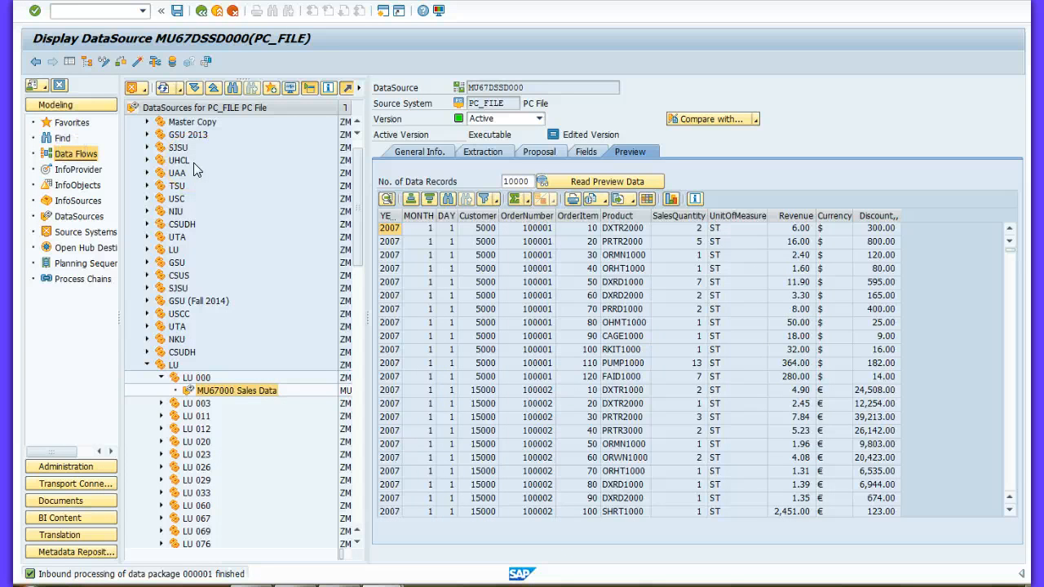
pyautogui.click(98, 167)
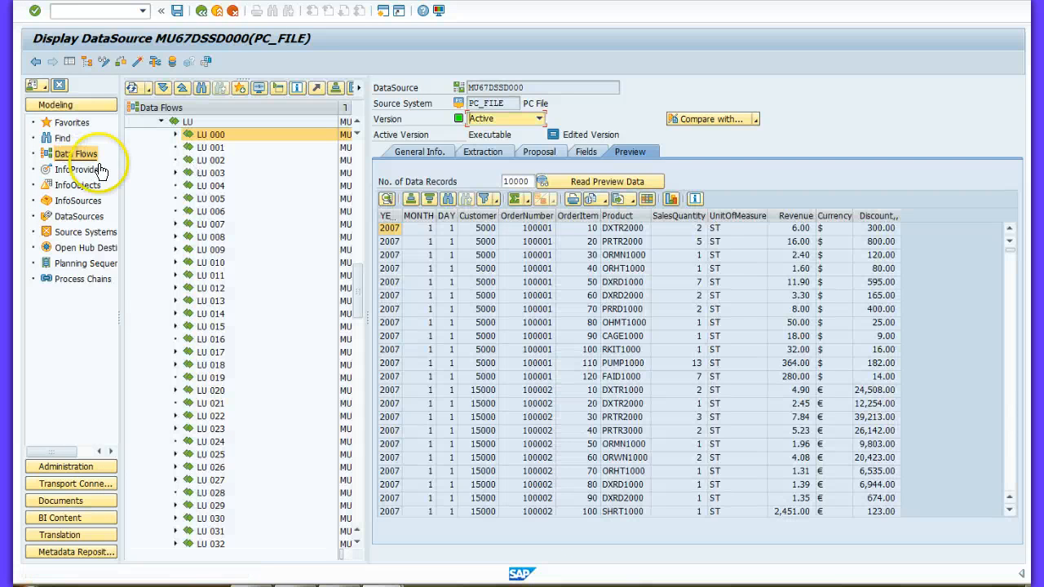
pyautogui.doubleClick(188, 135)
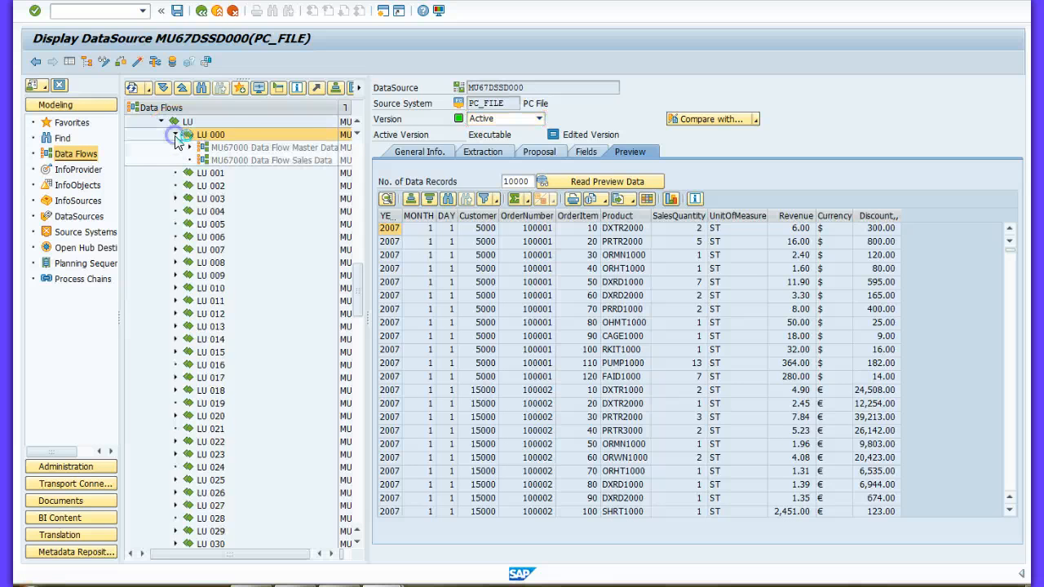
# Step: Open MU67000 Data Flow Sales Data, check its DataSource node's options, and consult the Word instructions on assigning the DataSource before returning to SAP
pyautogui.doubleClick(252, 161)
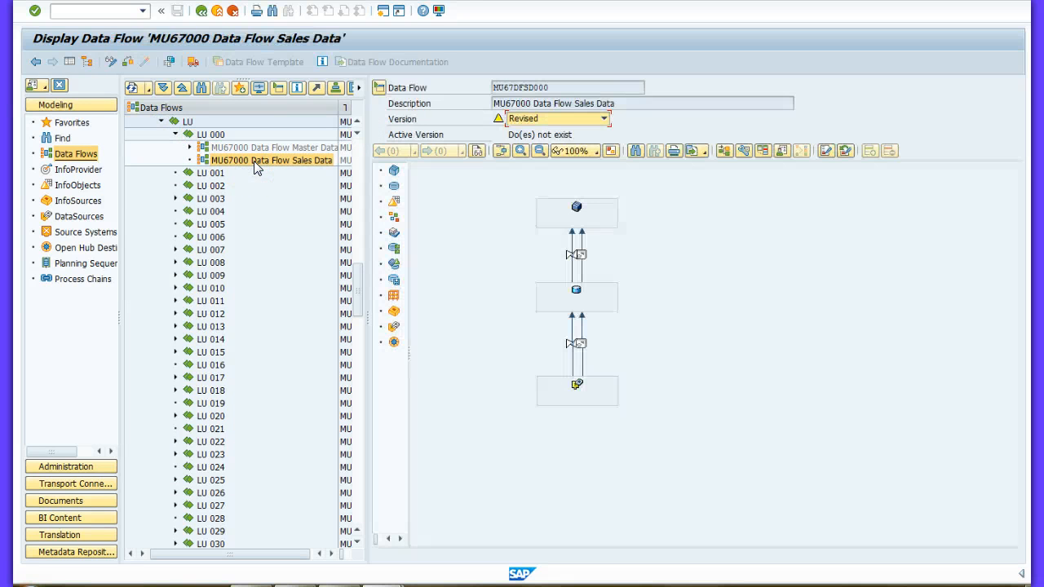
pyautogui.click(578, 394)
pyautogui.rightClick(578, 392)
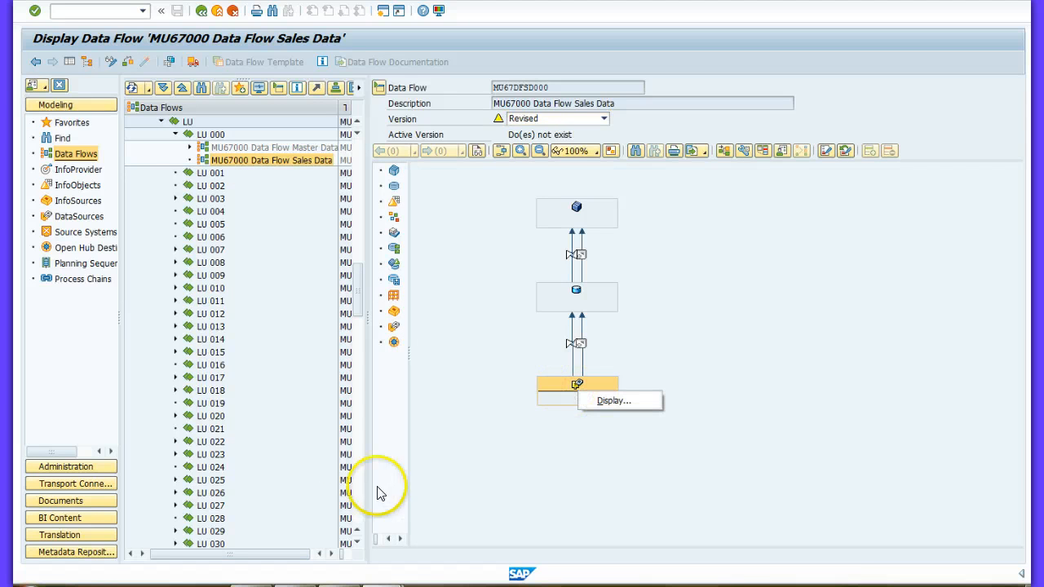
pyautogui.click(282, 586)
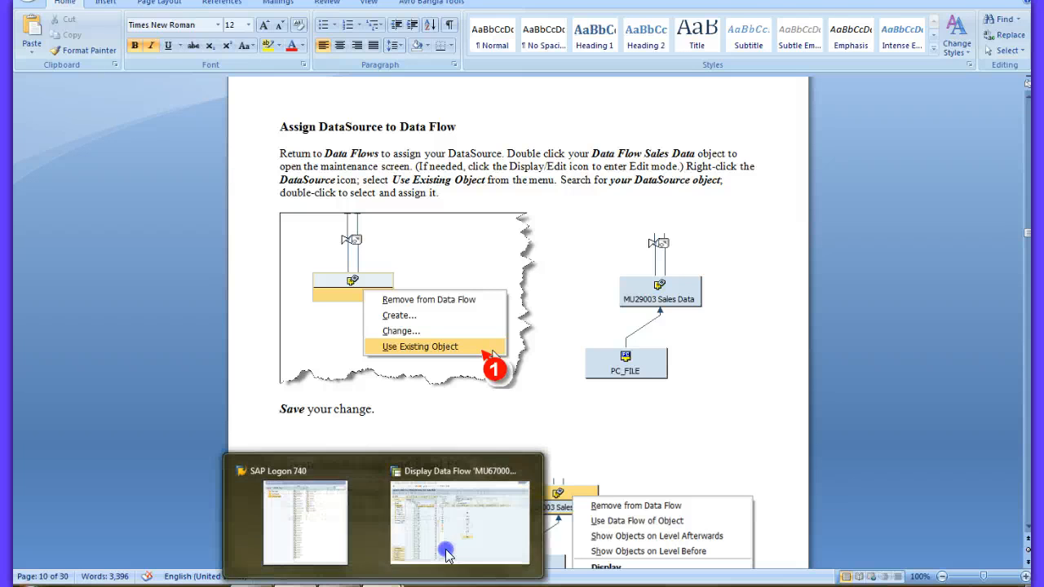
pyautogui.click(459, 540)
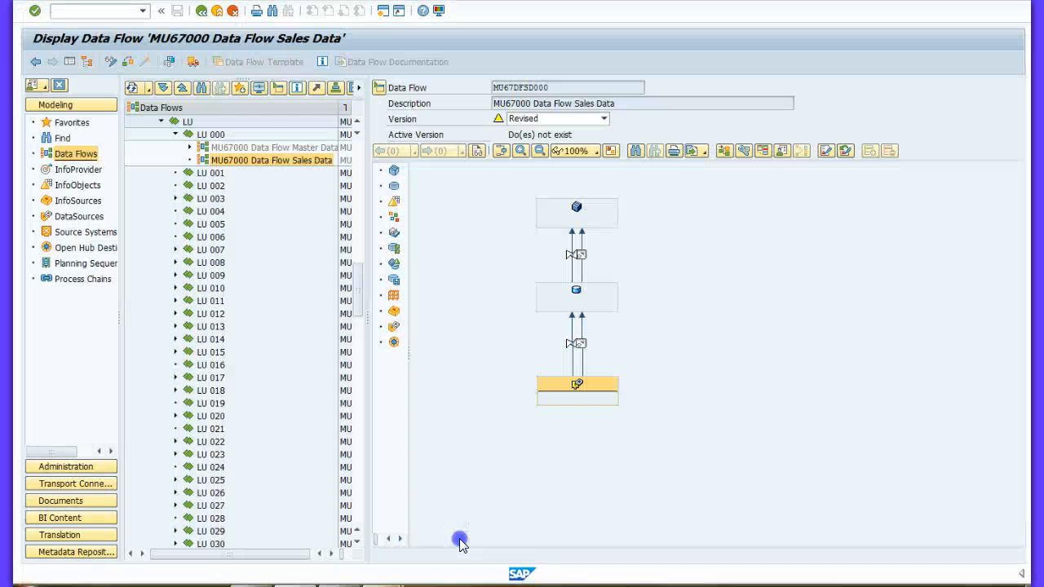
# Step: Switch the sales data flow to edit mode and choose Use Existing Object for its empty DataSource node
pyautogui.click(111, 63)
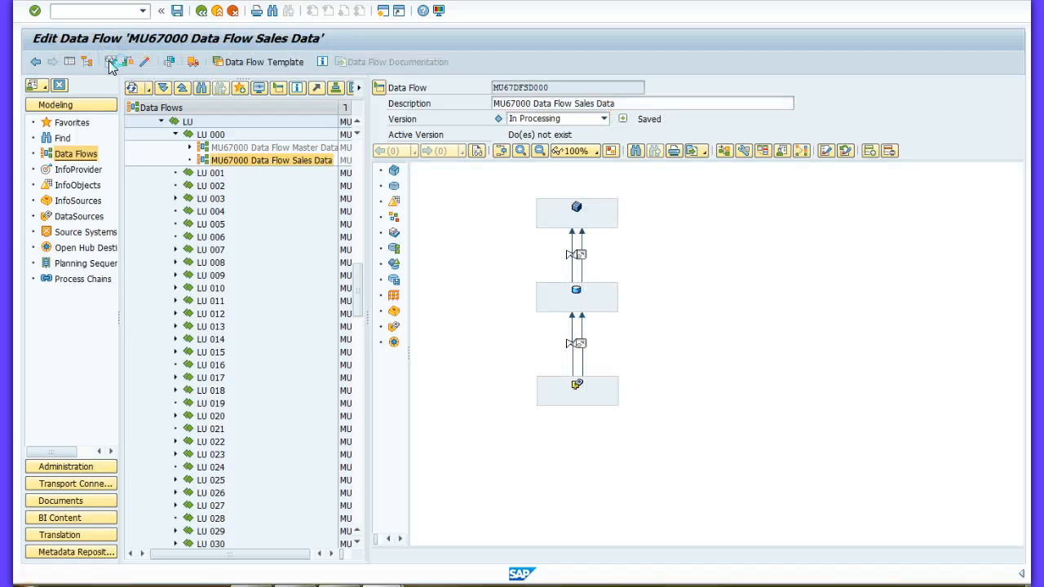
pyautogui.click(575, 385)
pyautogui.rightClick(575, 385)
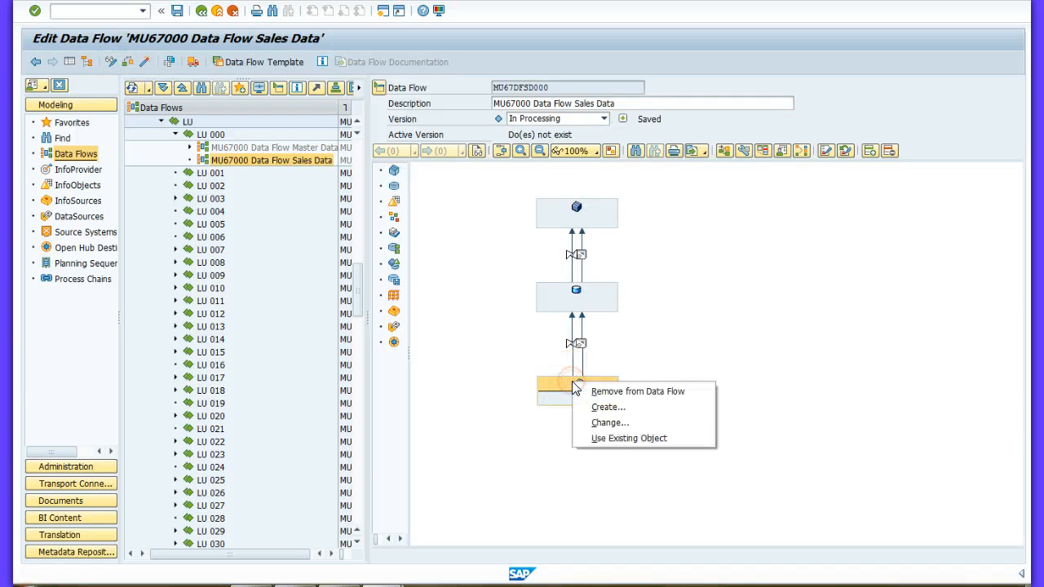
pyautogui.click(617, 435)
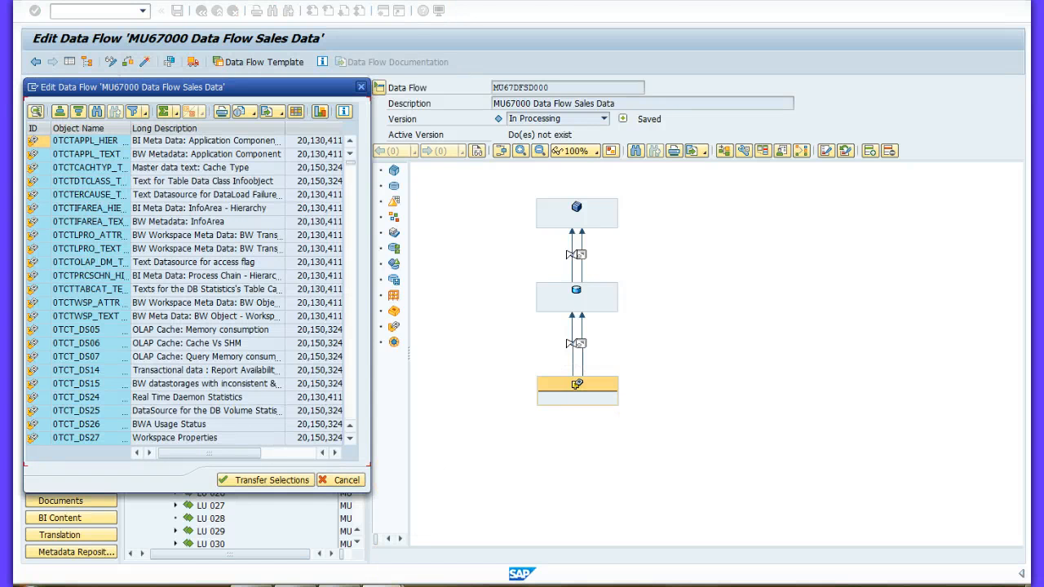
# Step: Read the Word instructions on assigning and saving the DataSource, then in SAP search the existing objects for "MU67000 Sales Data" and close the search
pyautogui.click(304, 586)
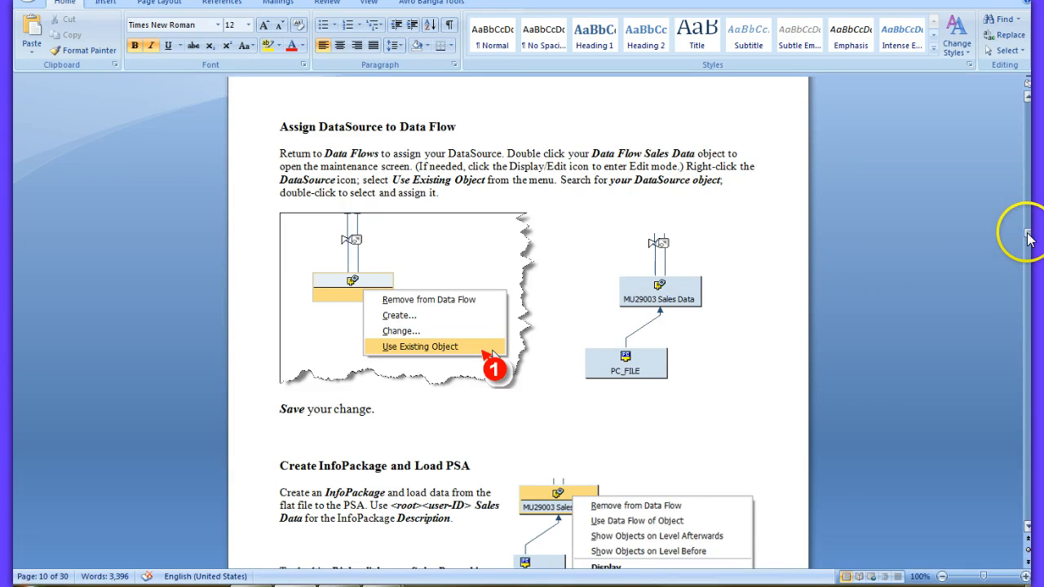
pyautogui.moveTo(1028, 238); pyautogui.dragTo(1029, 239)
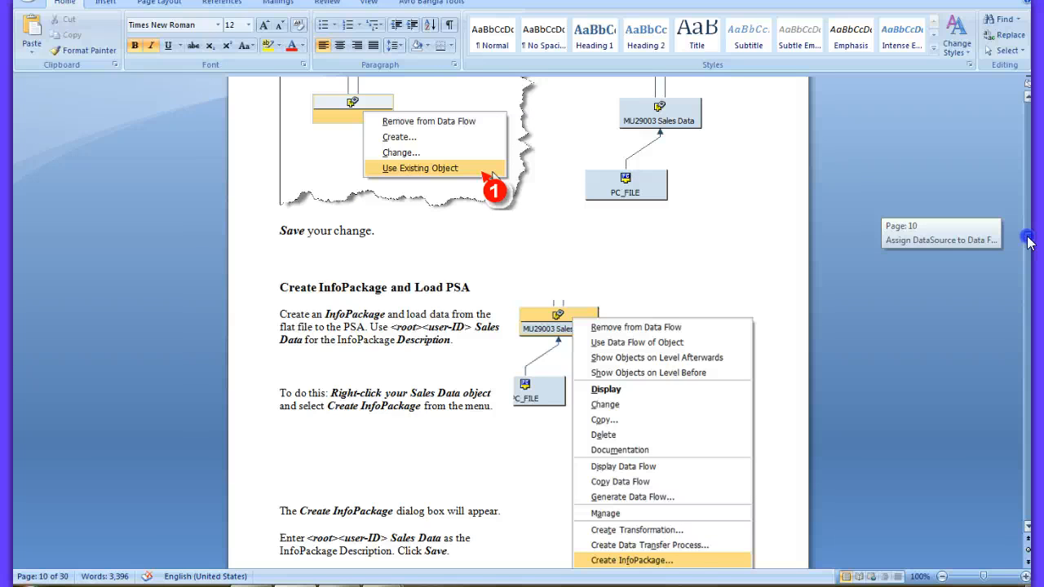
pyautogui.moveTo(1030, 238); pyautogui.dragTo(1029, 239)
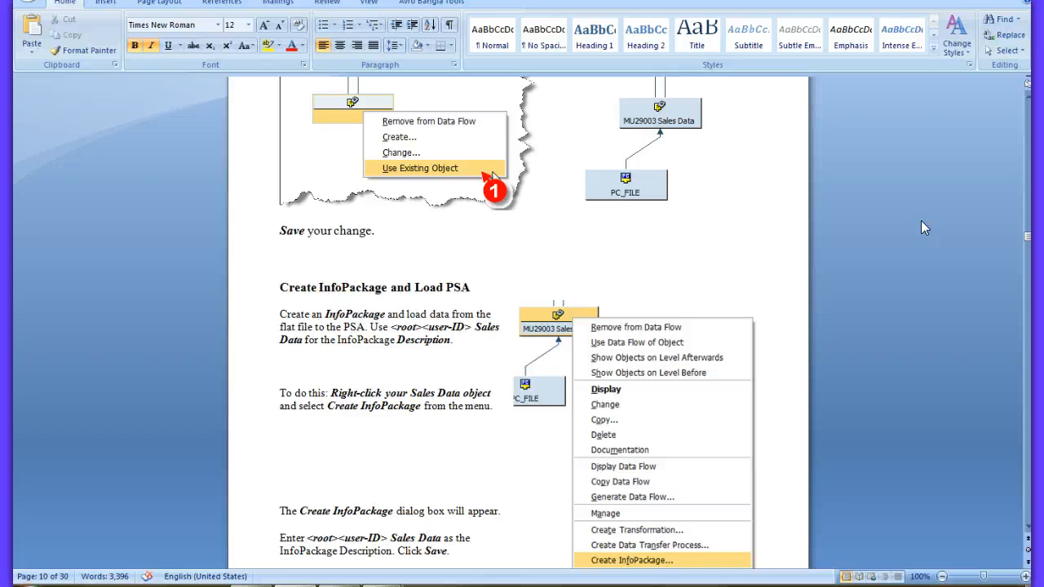
pyautogui.moveTo(384, 586)
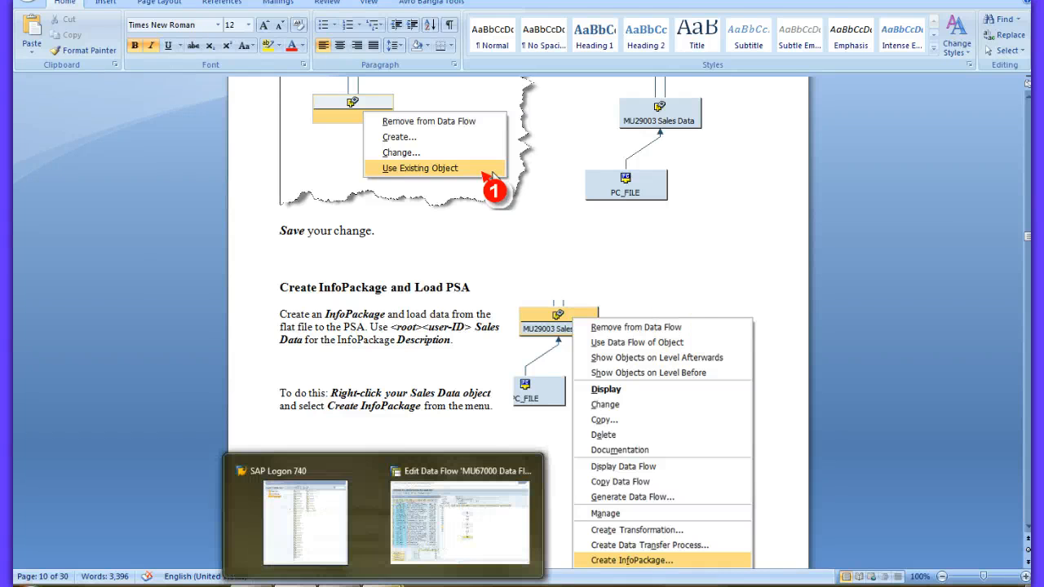
pyautogui.click(419, 552)
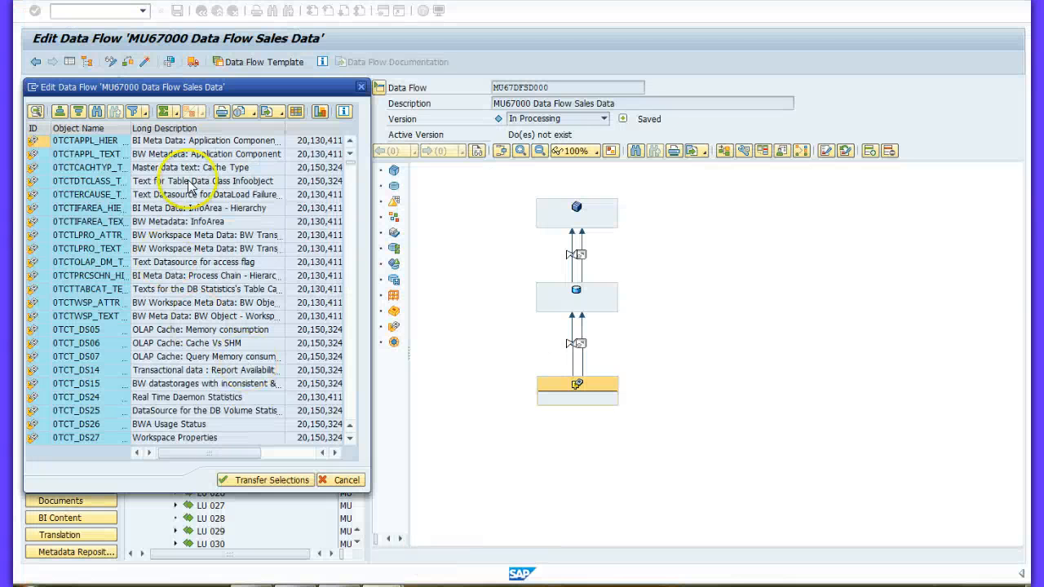
pyautogui.click(96, 113)
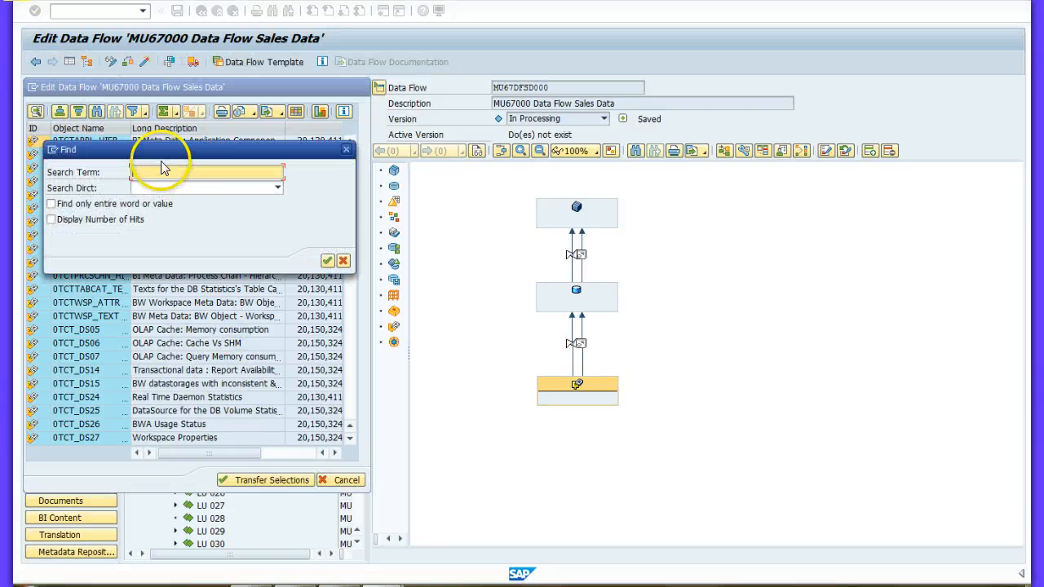
pyautogui.write('MU67000 Sales Data')
pyautogui.click(292, 585)
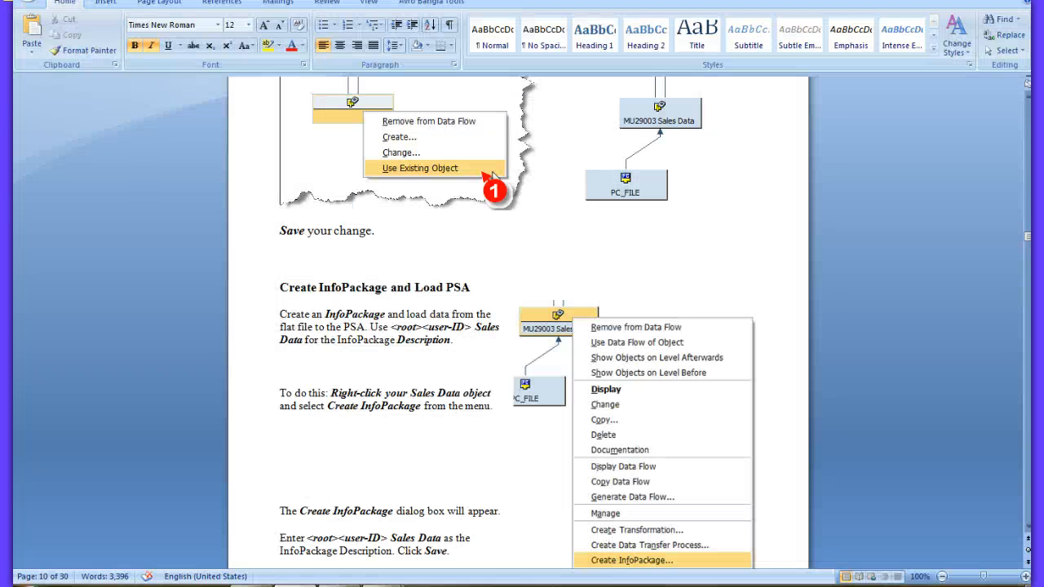
pyautogui.moveTo(389, 584)
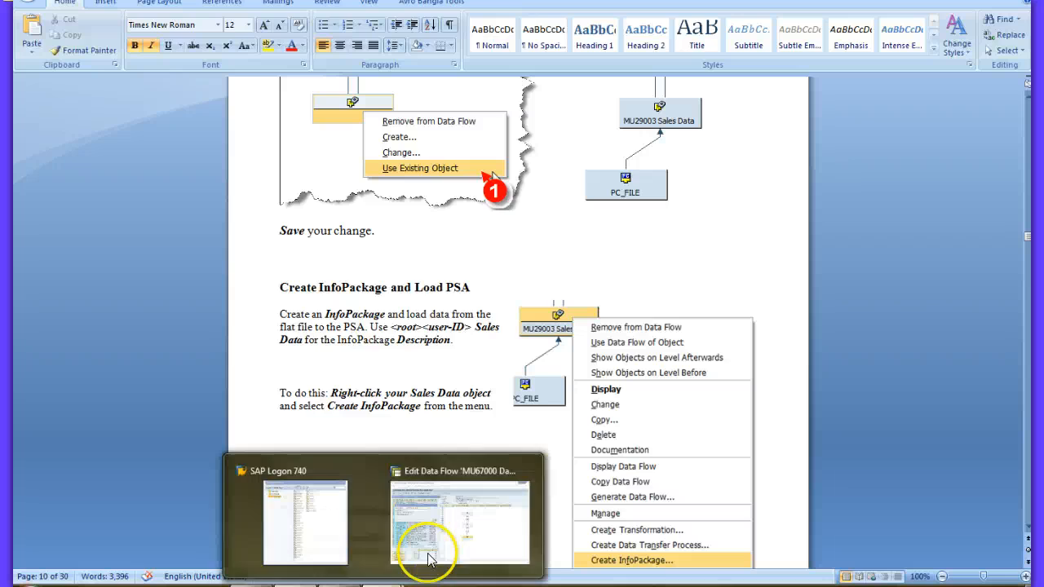
pyautogui.click(419, 540)
pyautogui.click(328, 261)
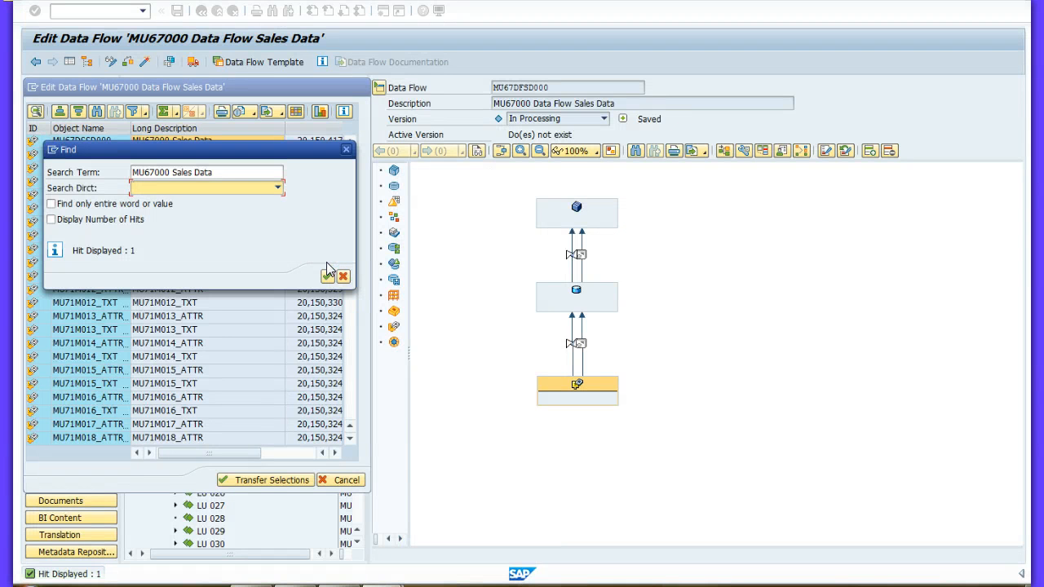
pyautogui.click(324, 279)
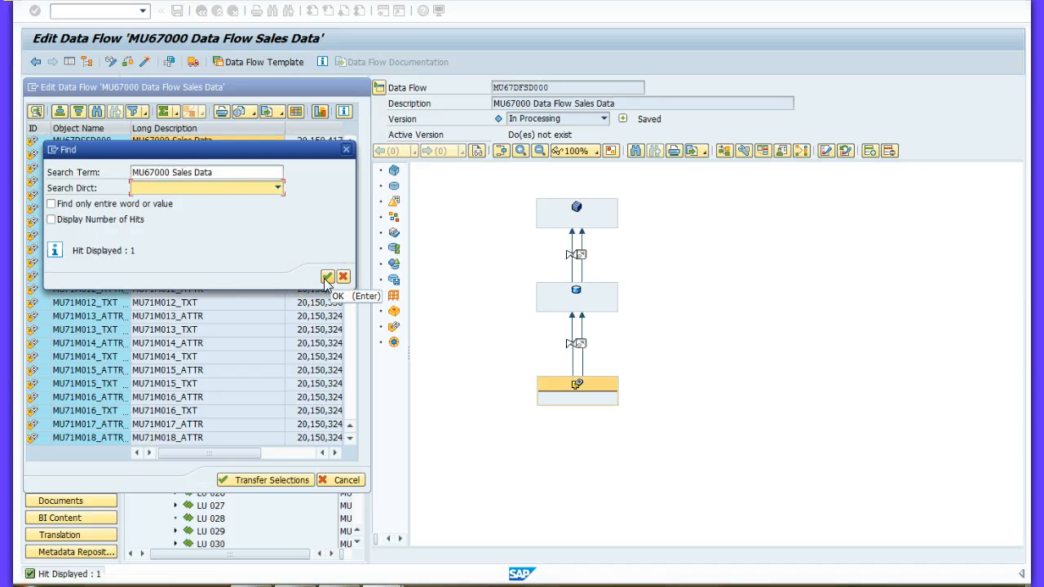
pyautogui.click(326, 278)
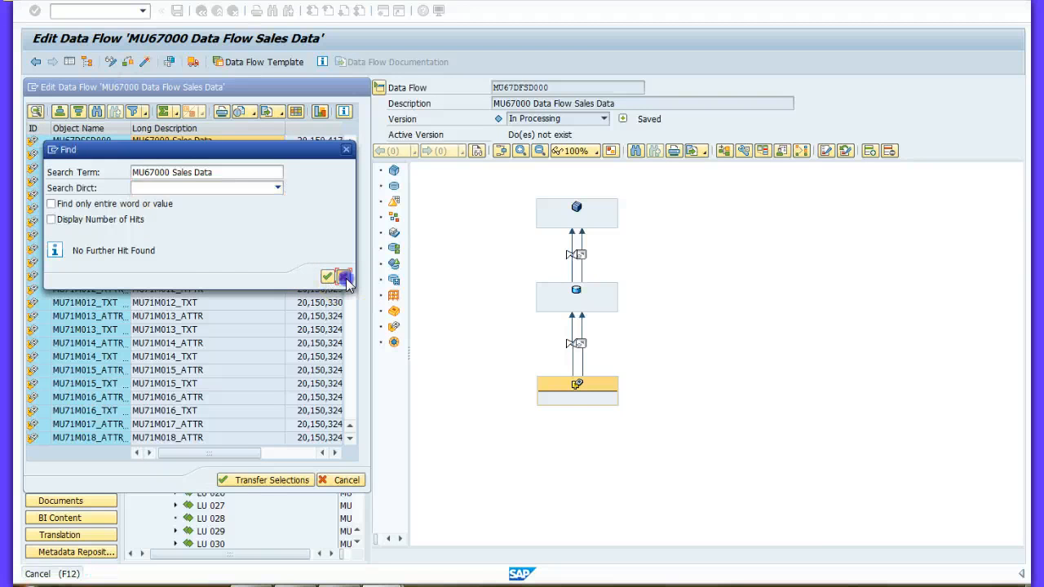
pyautogui.click(345, 278)
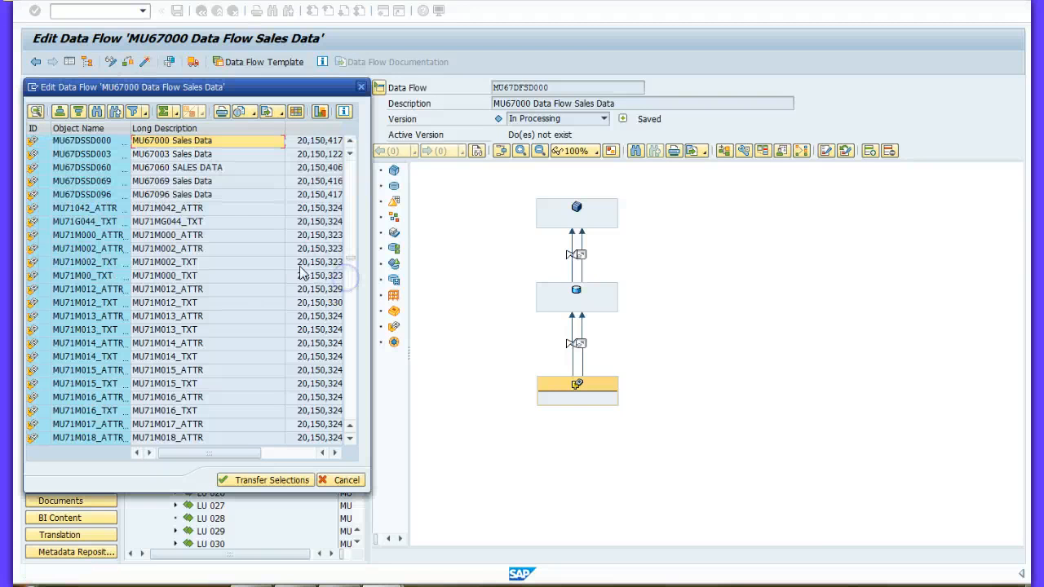
# Step: Assign the found DataSource MU67DSSD000 to the data flow and save it, checking the Word instructions in between
pyautogui.doubleClick(184, 145)
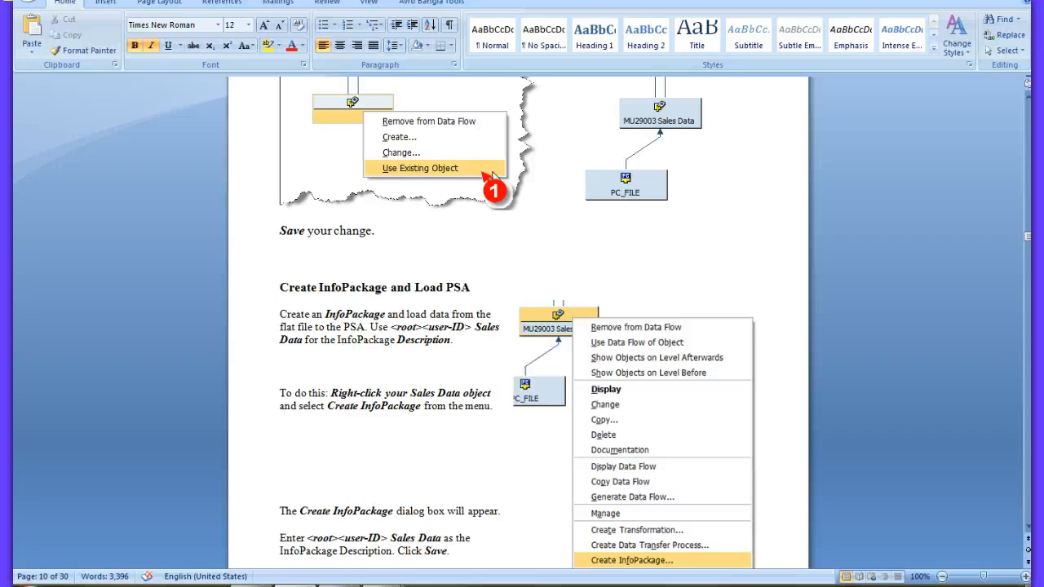
pyautogui.click(465, 539)
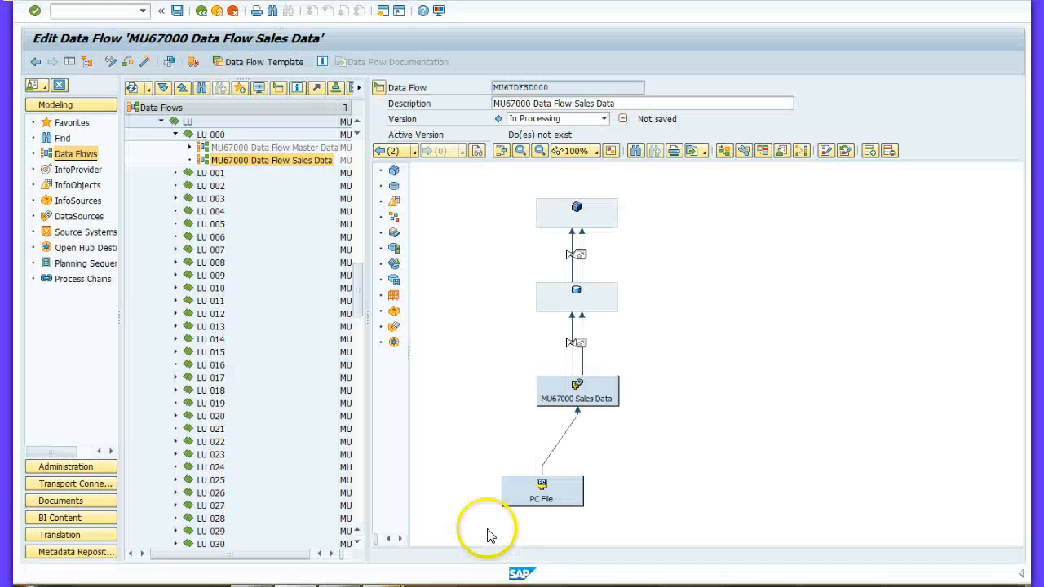
pyautogui.click(177, 11)
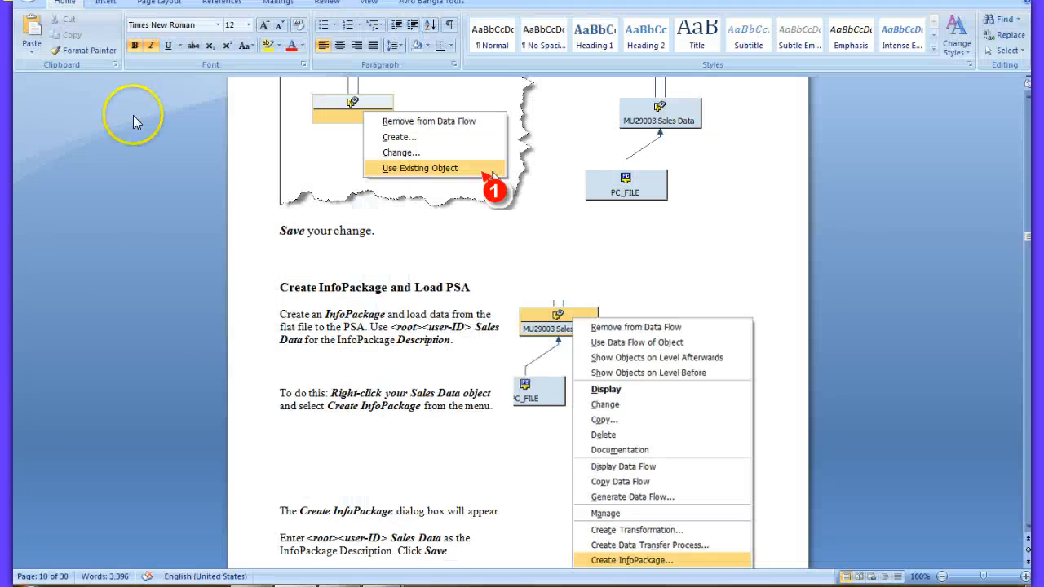
# Step: Read the Word section Create InfoPackage and Load PSA, then in SAP start creating an InfoPackage for the MU67000 Sales Data DataSource
pyautogui.moveTo(1029, 237); pyautogui.dragTo(1031, 244)
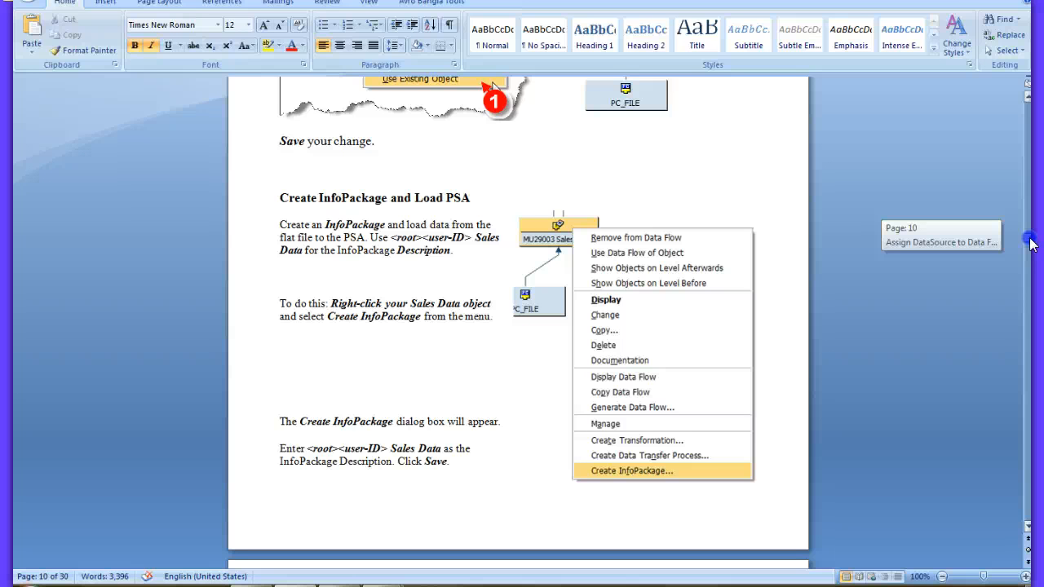
pyautogui.moveTo(1030, 241); pyautogui.dragTo(1030, 242)
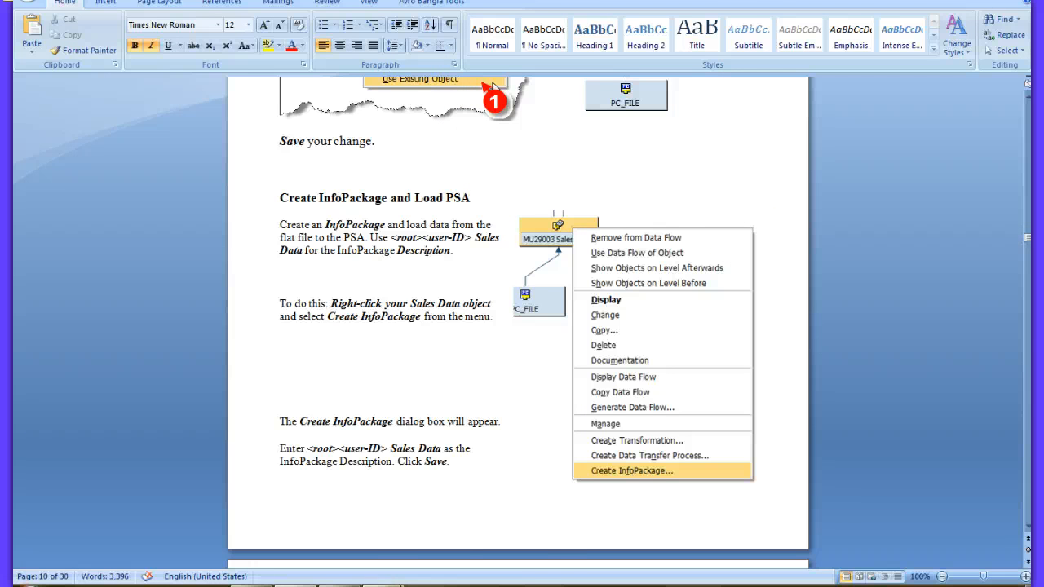
pyautogui.moveTo(457, 581)
pyautogui.click(456, 514)
pyautogui.click(594, 398)
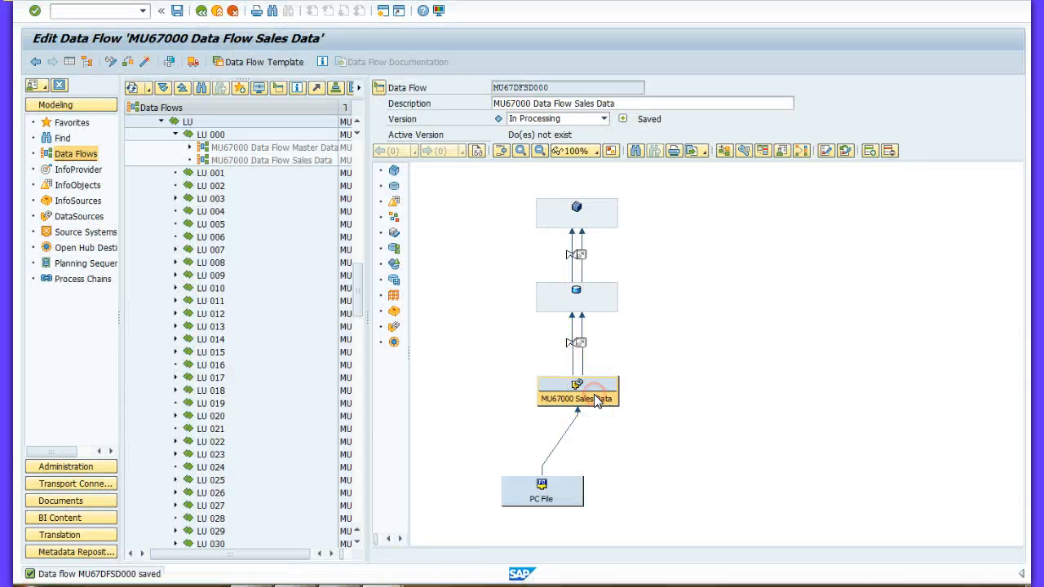
pyautogui.rightClick(594, 398)
pyautogui.click(642, 393)
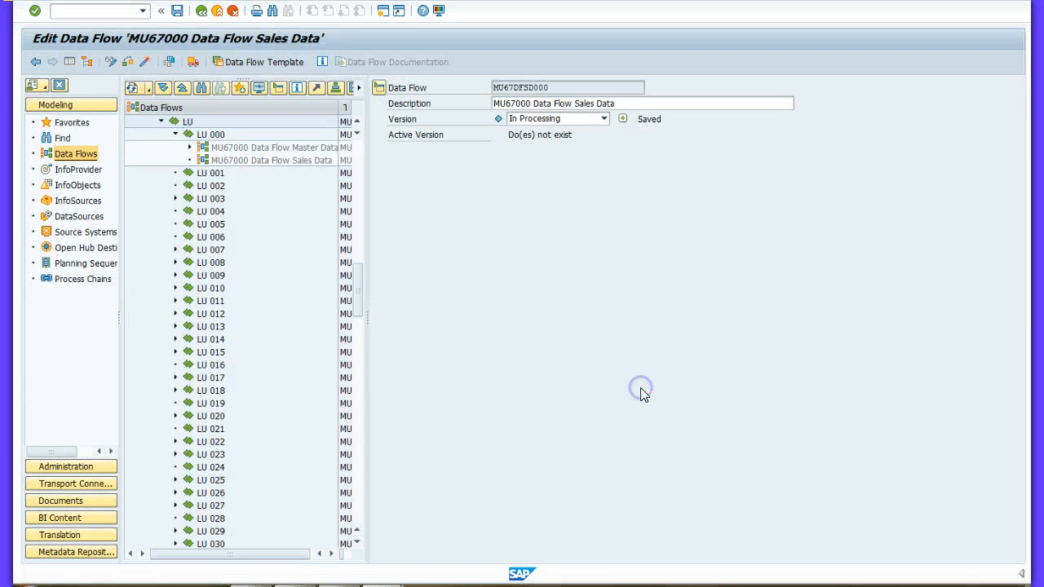
# Step: Check the InfoPackage example in Word, then in SAP describe the new InfoPackage as "MU67000 Sales Data" and save it
pyautogui.click(295, 584)
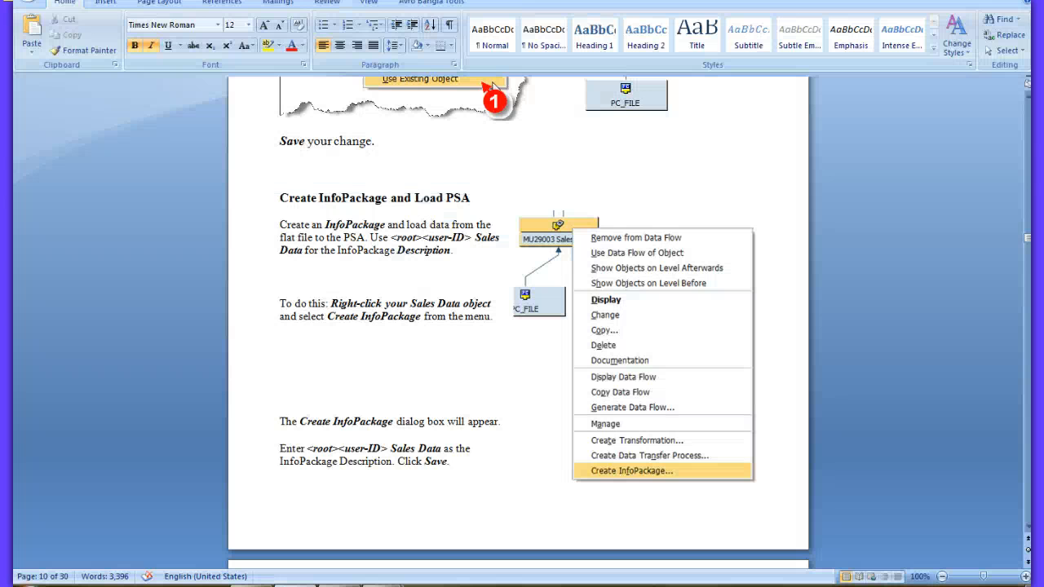
pyautogui.moveTo(1028, 237); pyautogui.dragTo(1029, 250)
pyautogui.click(797, 245)
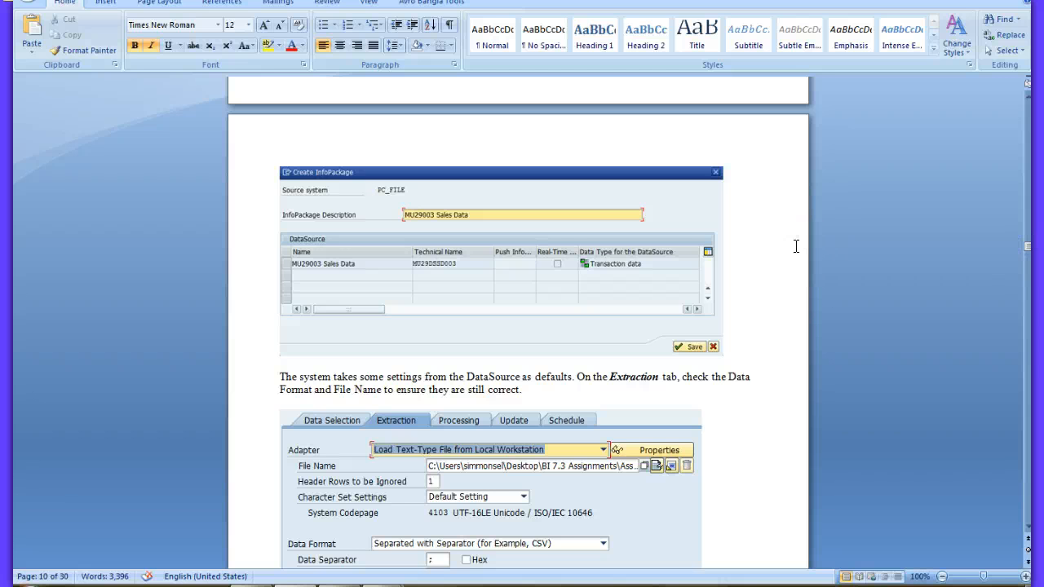
pyautogui.moveTo(408, 571)
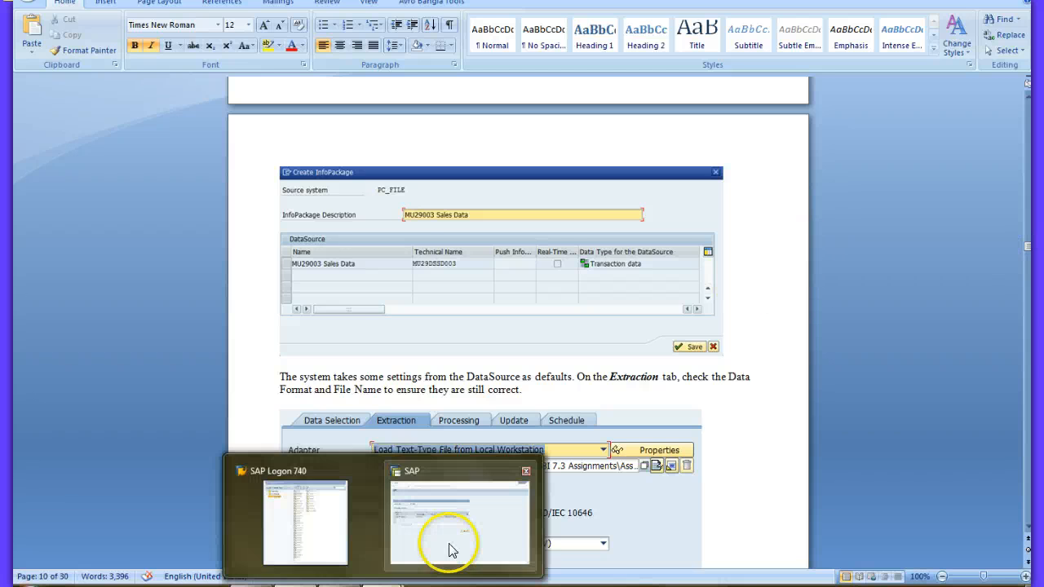
pyautogui.click(432, 500)
pyautogui.click(214, 171)
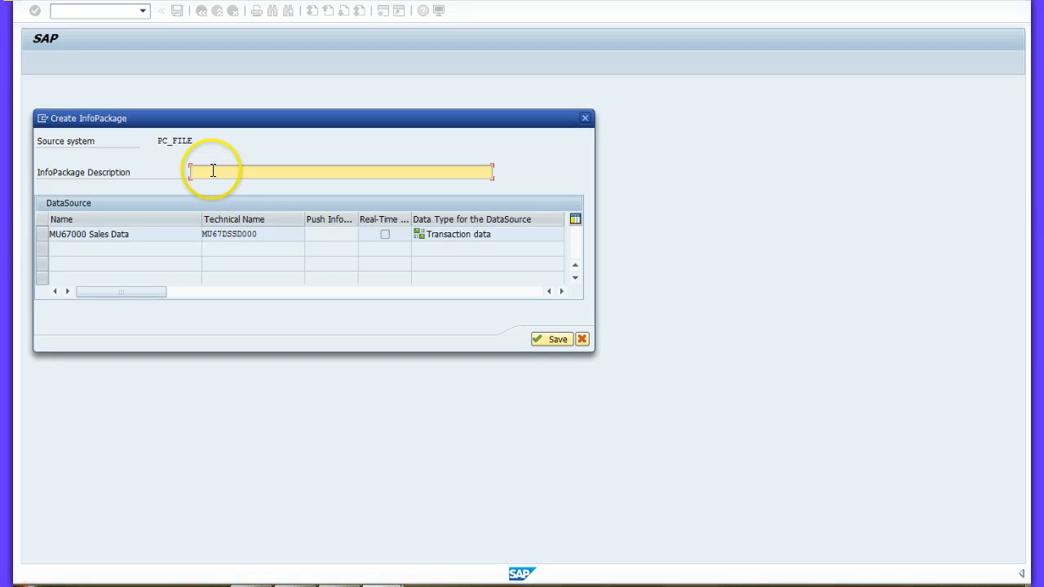
pyautogui.write('MU67000 Sales Data')
pyautogui.click(551, 340)
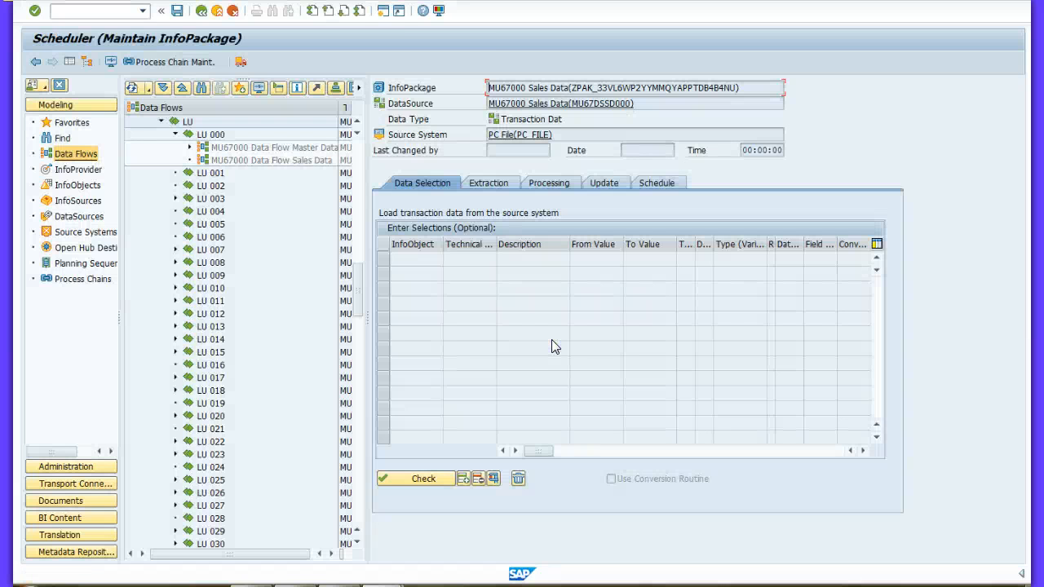
# Step: Read the Word instructions on checking the InfoPackage's extraction settings and scheduling the PSA load, then return to the InfoPackage in SAP
pyautogui.click(294, 586)
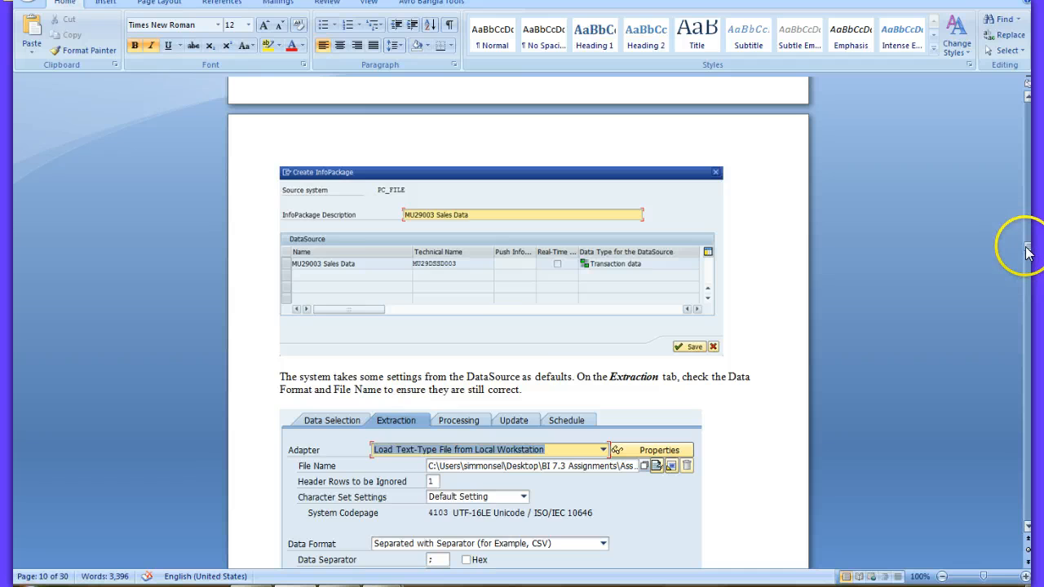
pyautogui.moveTo(1026, 245); pyautogui.dragTo(1026, 257)
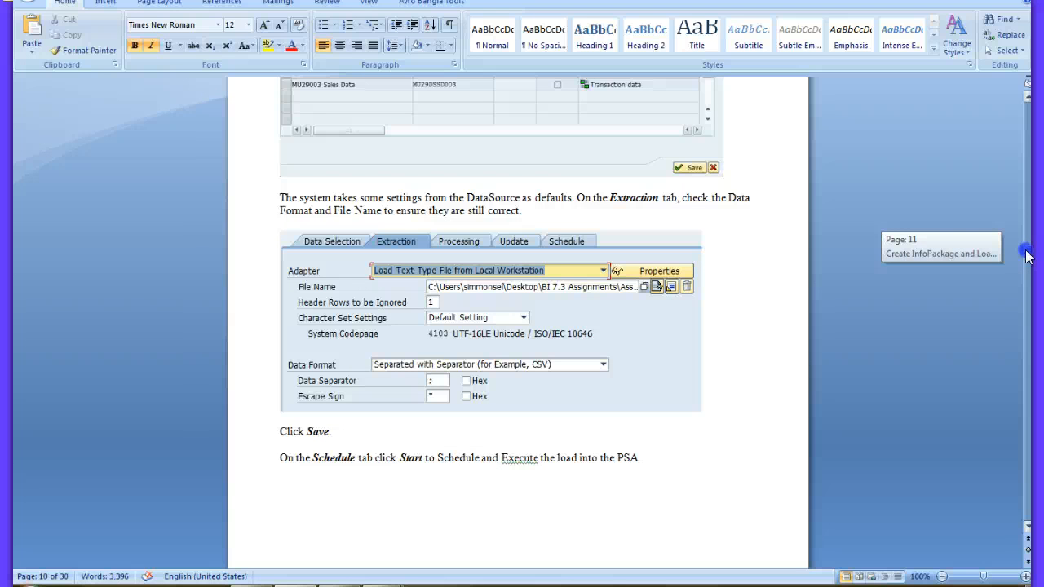
pyautogui.moveTo(1026, 256); pyautogui.dragTo(1026, 256)
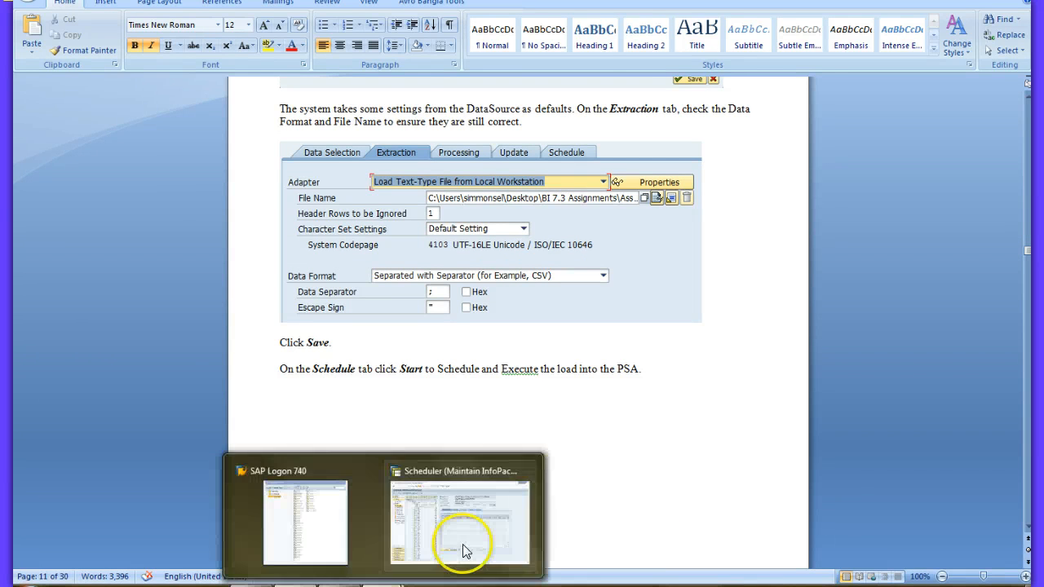
pyautogui.click(464, 552)
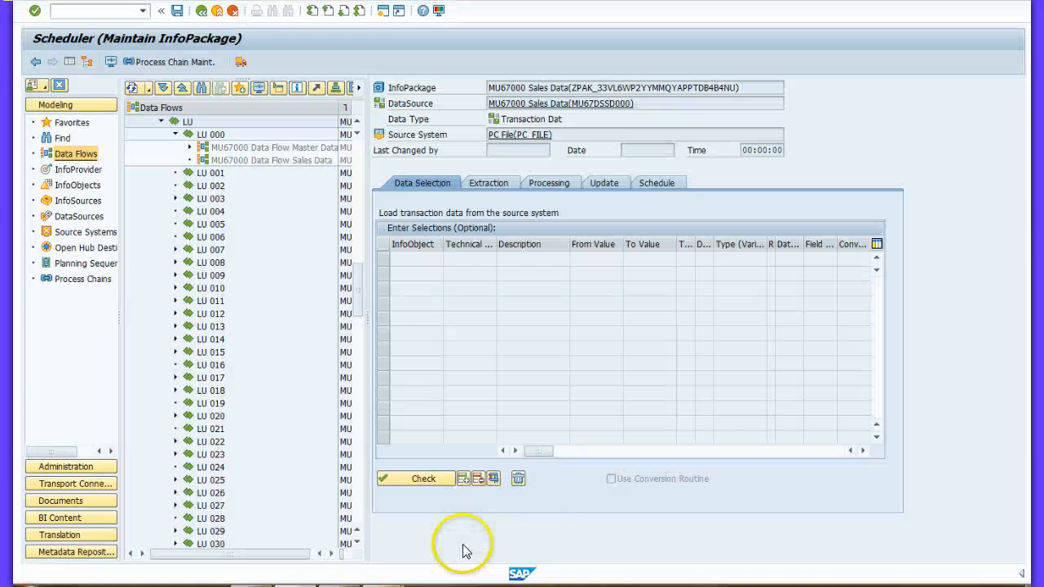
# Step: Check the extraction settings of the MU67000 Sales Data InfoPackage, save it and bring up its scheduling options
pyautogui.click(488, 183)
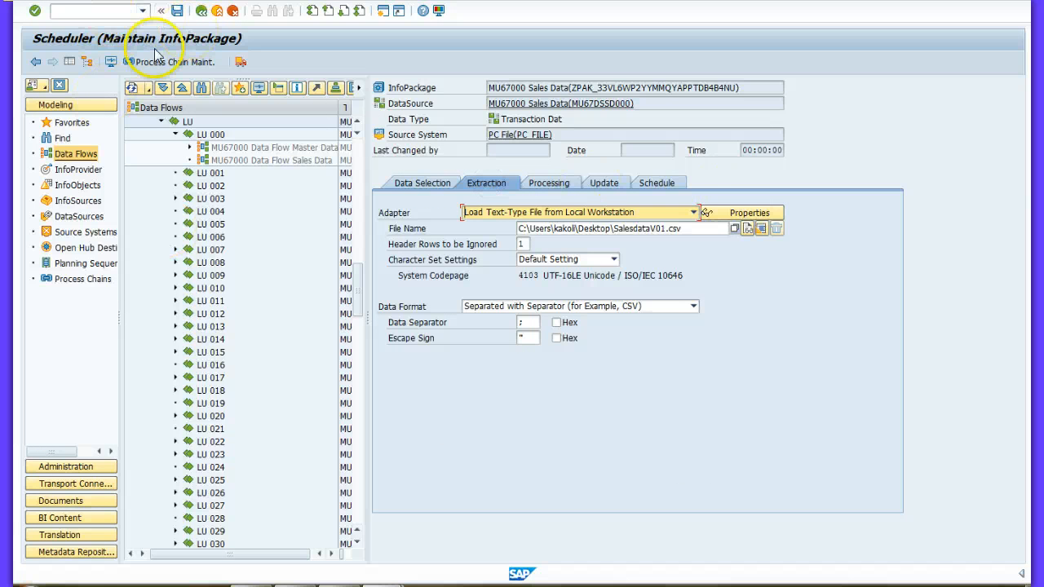
pyautogui.click(177, 11)
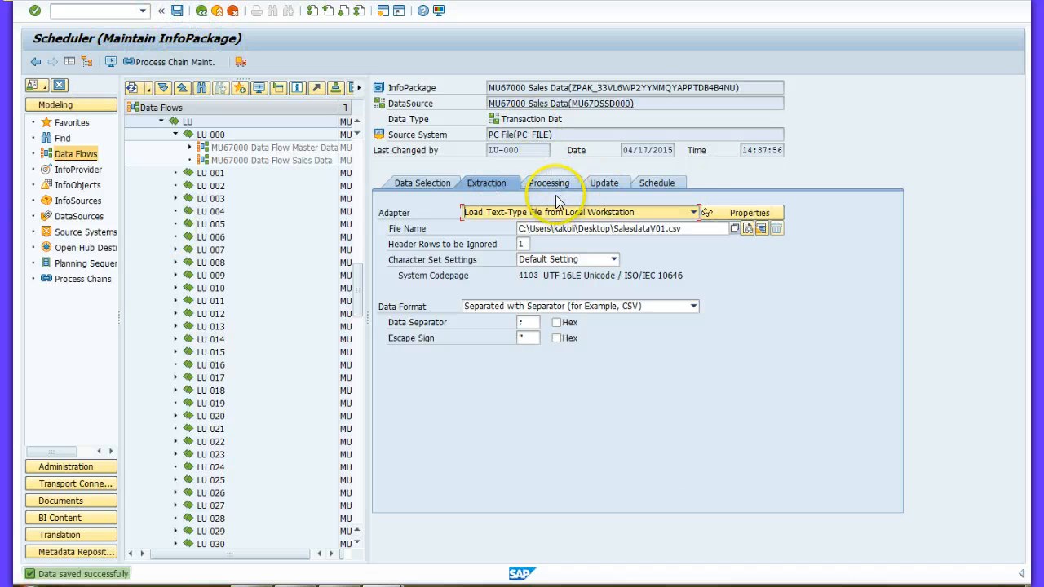
pyautogui.click(656, 184)
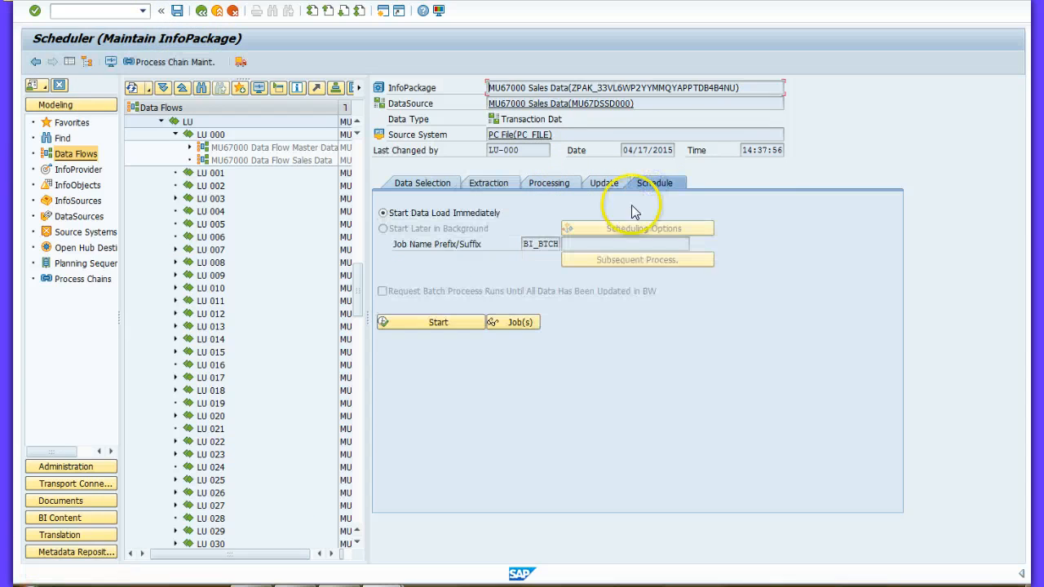
# Step: Read the Word instructions on executing the PSA load, then in SAP start the InfoPackage's data load immediately
pyautogui.click(294, 586)
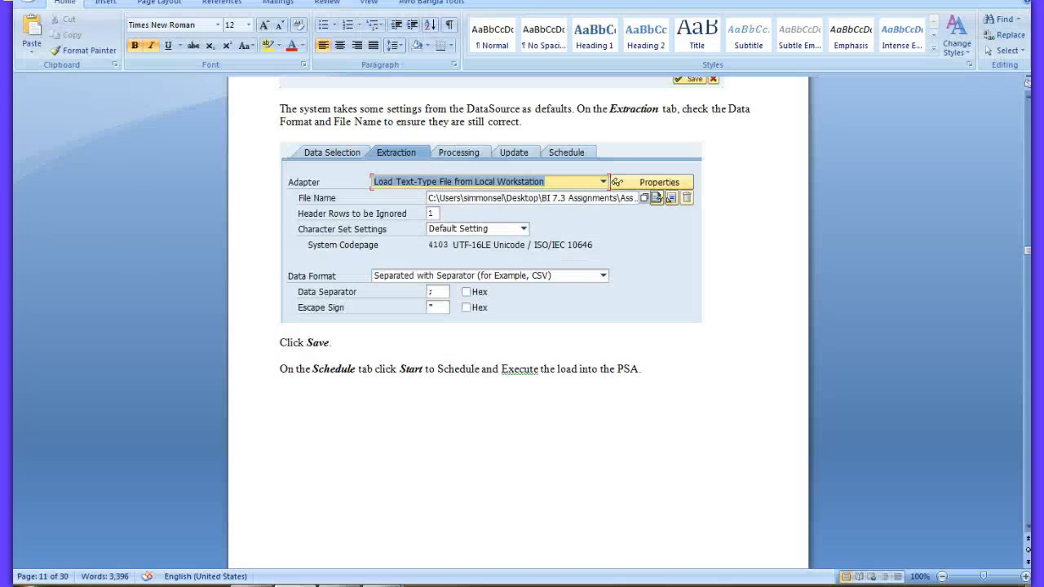
pyautogui.moveTo(1026, 249); pyautogui.dragTo(1030, 267)
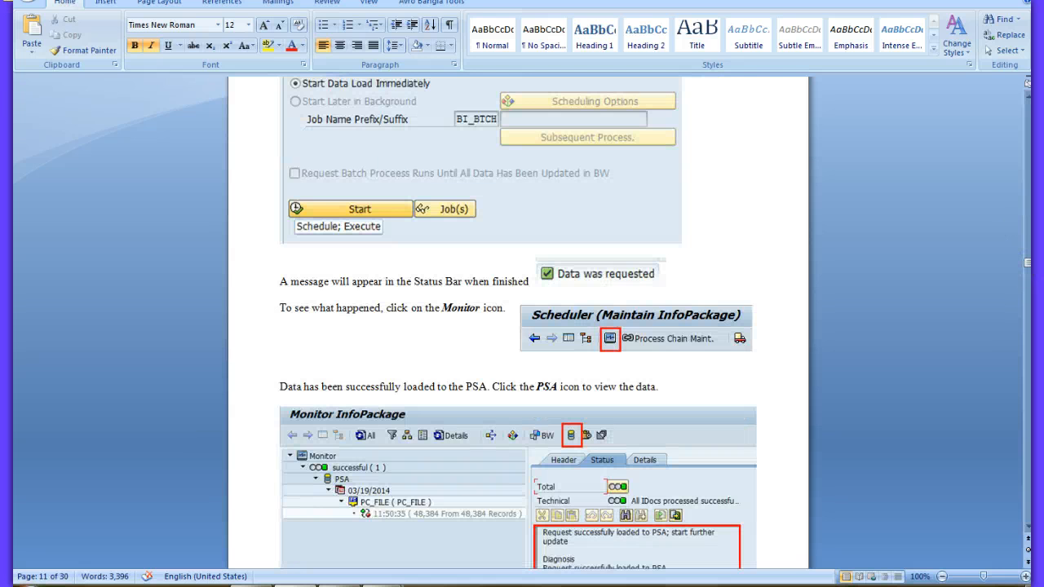
pyautogui.click(457, 551)
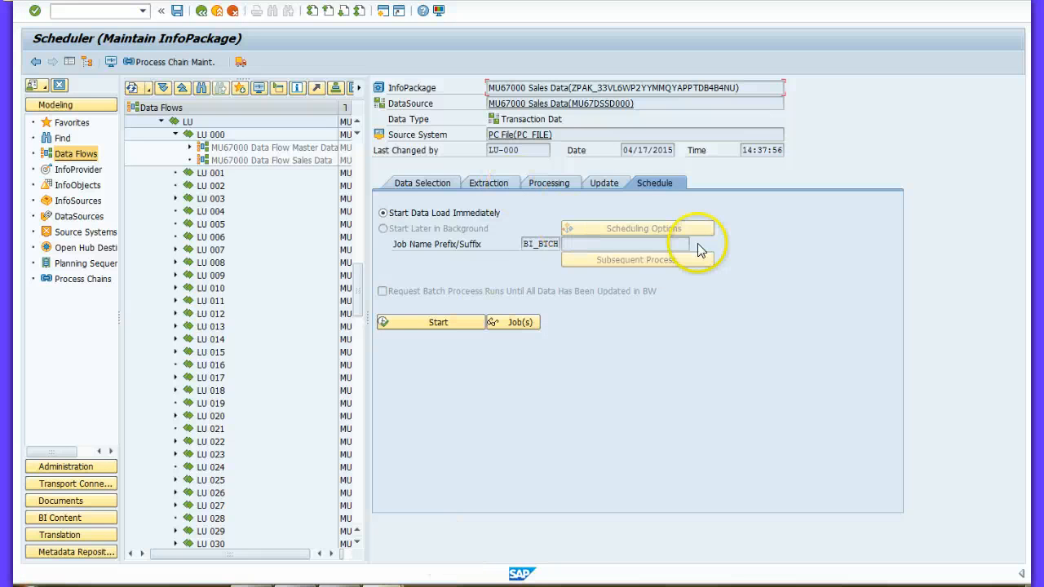
pyautogui.click(425, 321)
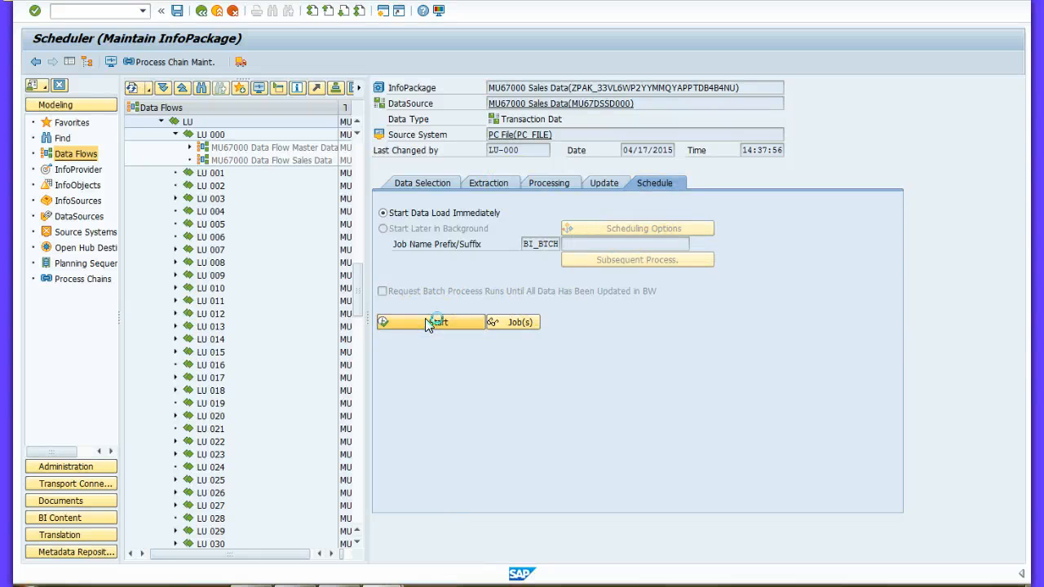
pyautogui.click(395, 310)
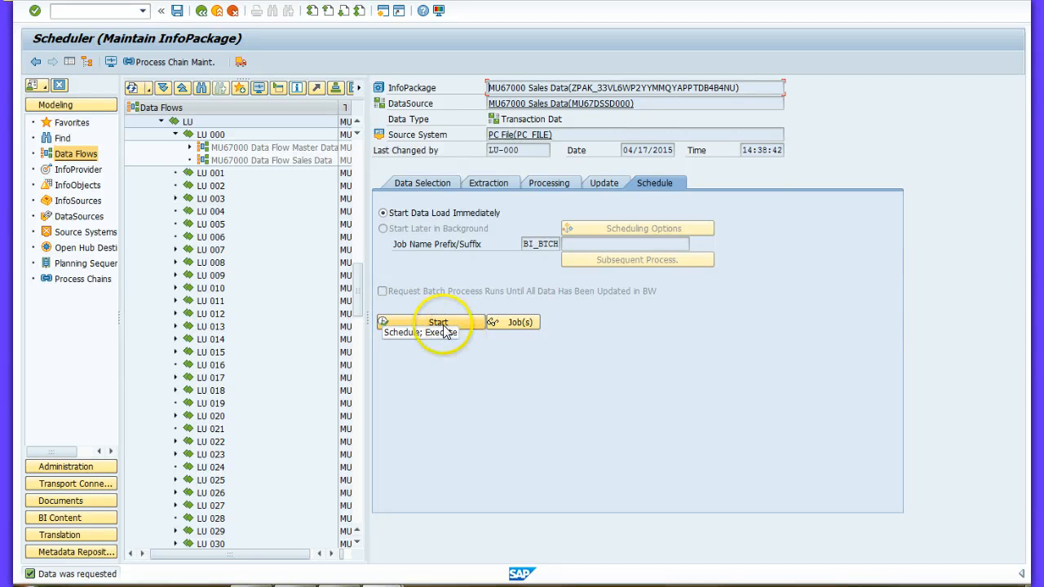
# Step: Widen the data flow tree, check the Word instruction on monitoring the load, then open the InfoPackage monitor in SAP
pyautogui.moveTo(366, 264); pyautogui.dragTo(468, 278)
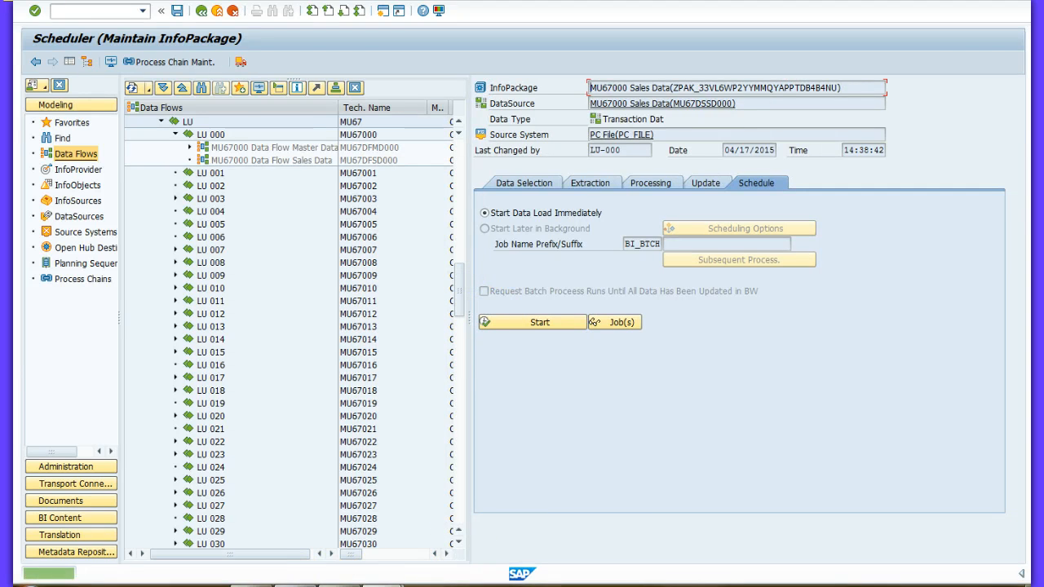
pyautogui.click(376, 584)
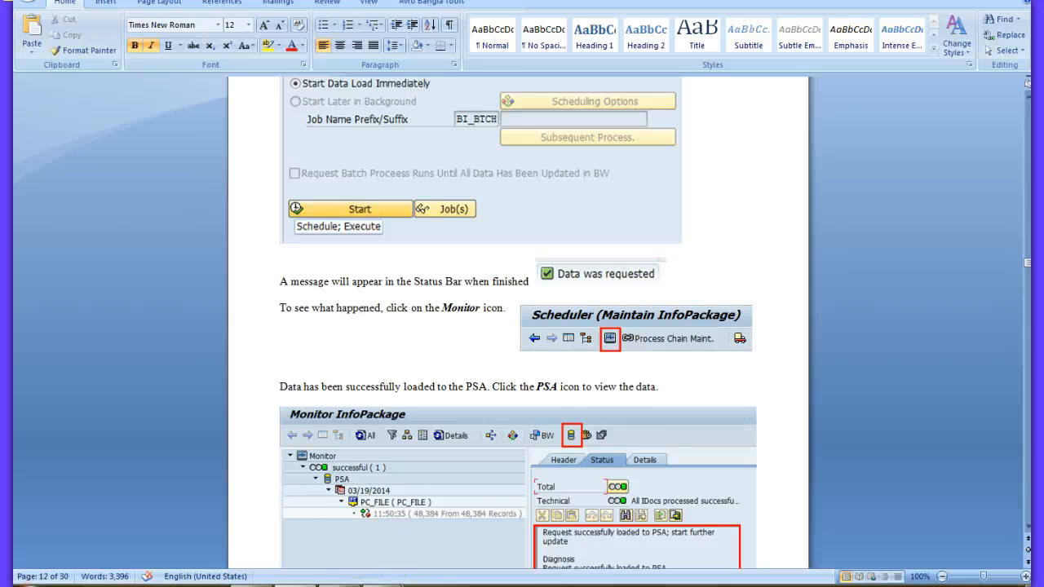
pyautogui.moveTo(376, 584)
pyautogui.click(474, 533)
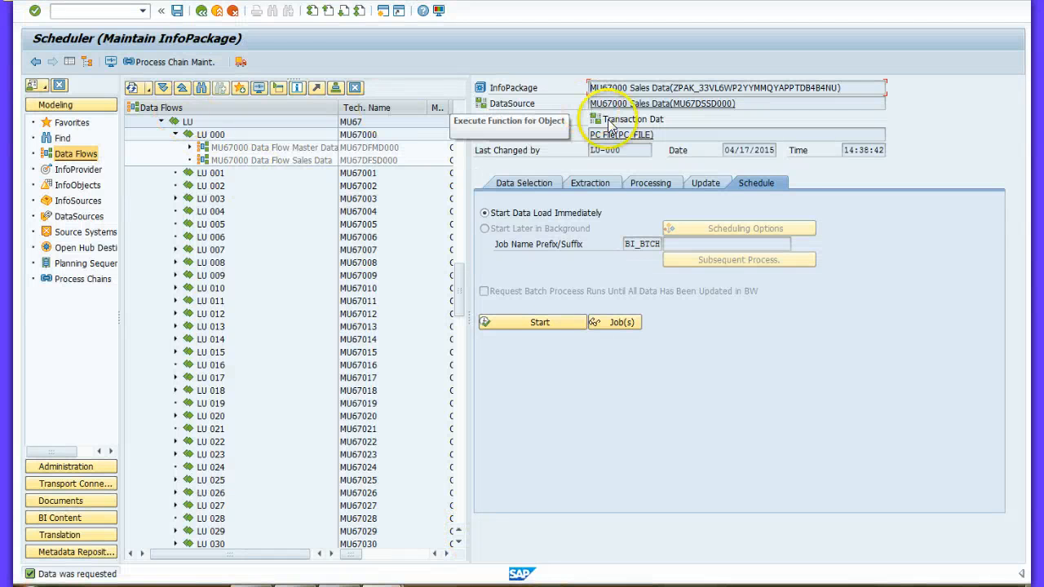
pyautogui.click(257, 87)
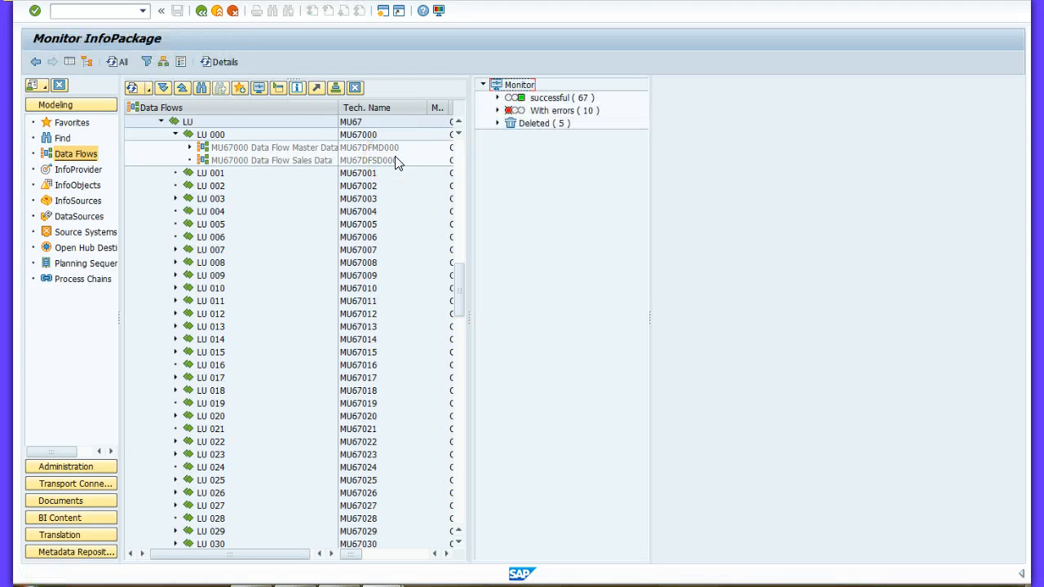
# Step: Expand the successful Unknown / None and PSA requests in the monitor, then read the Word instructions on viewing PSA data and return to SAP
pyautogui.click(497, 98)
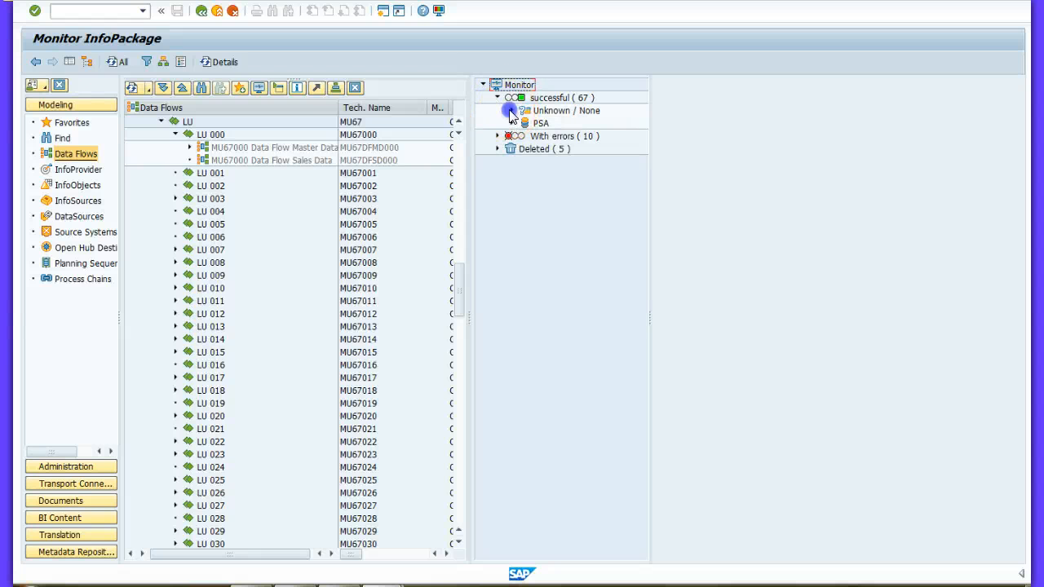
pyautogui.click(511, 110)
pyautogui.click(511, 149)
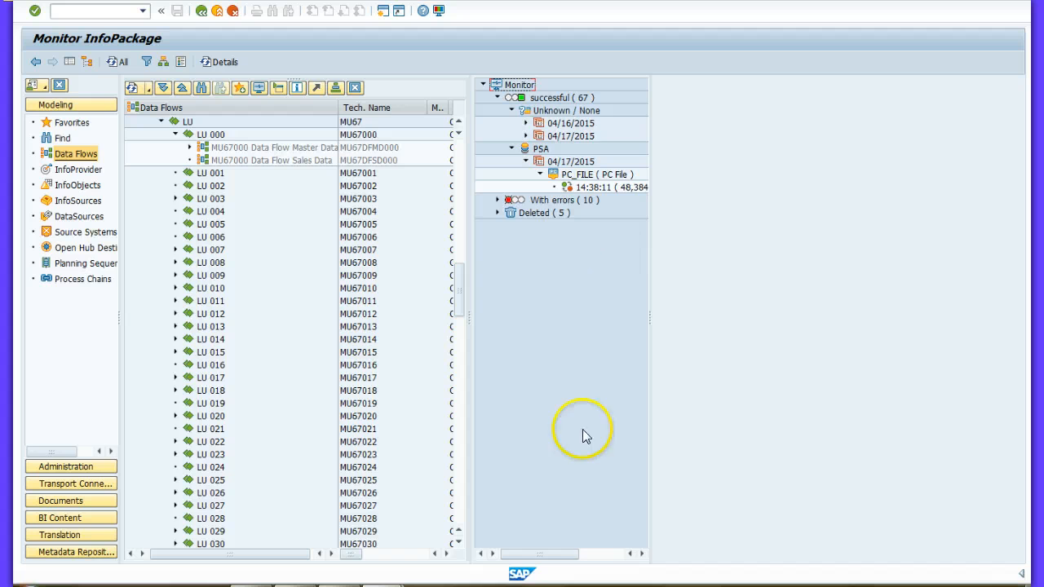
pyautogui.click(292, 585)
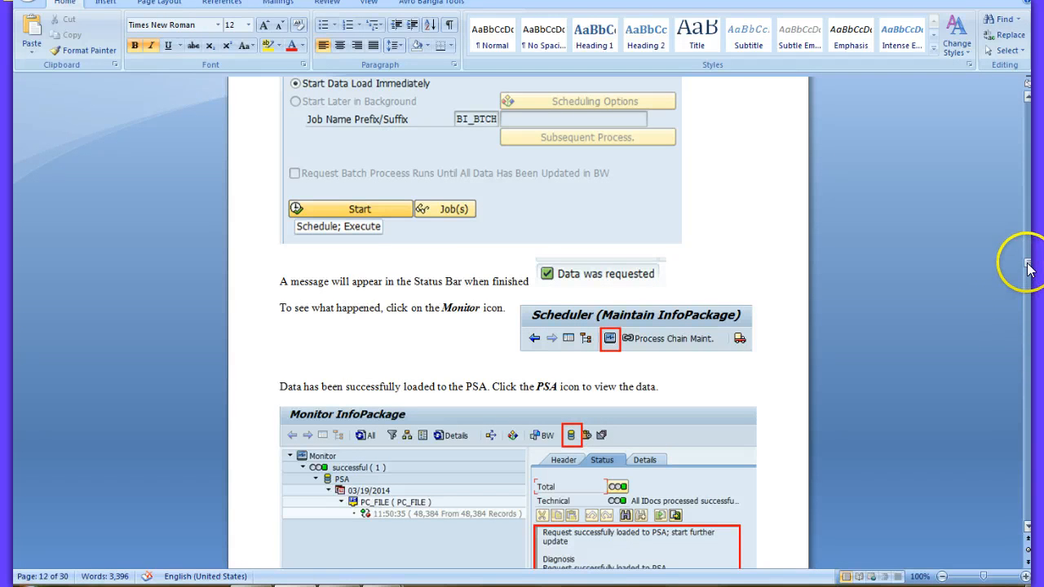
pyautogui.moveTo(1028, 263); pyautogui.dragTo(1028, 273)
pyautogui.moveTo(391, 586)
pyautogui.click(463, 552)
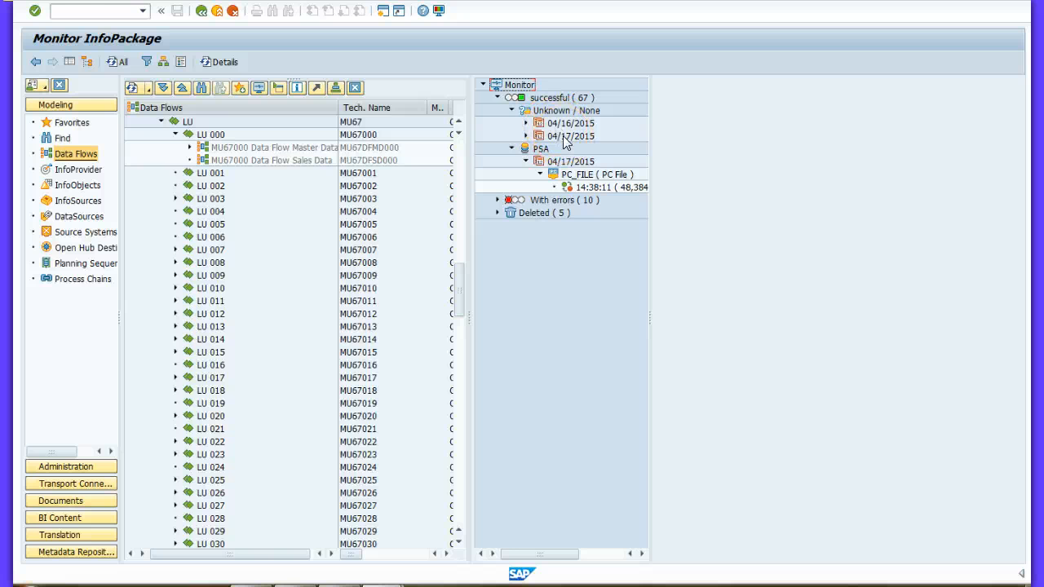
# Step: Collapse and re-expand the PSA requests, widen the monitor tree and expand the 04/17/2015 requests under Unknown / None
pyautogui.click(571, 161)
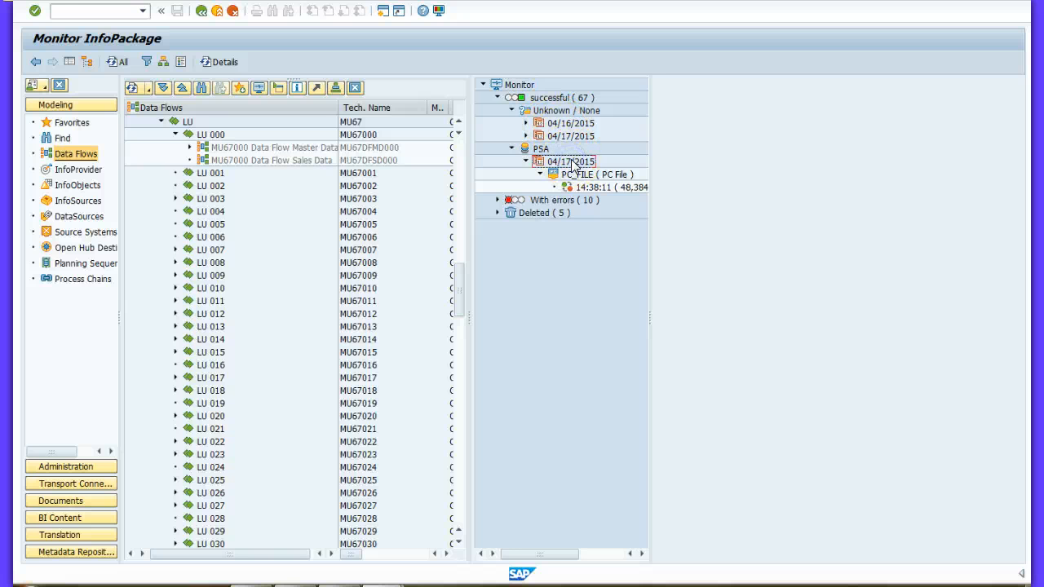
pyautogui.click(511, 148)
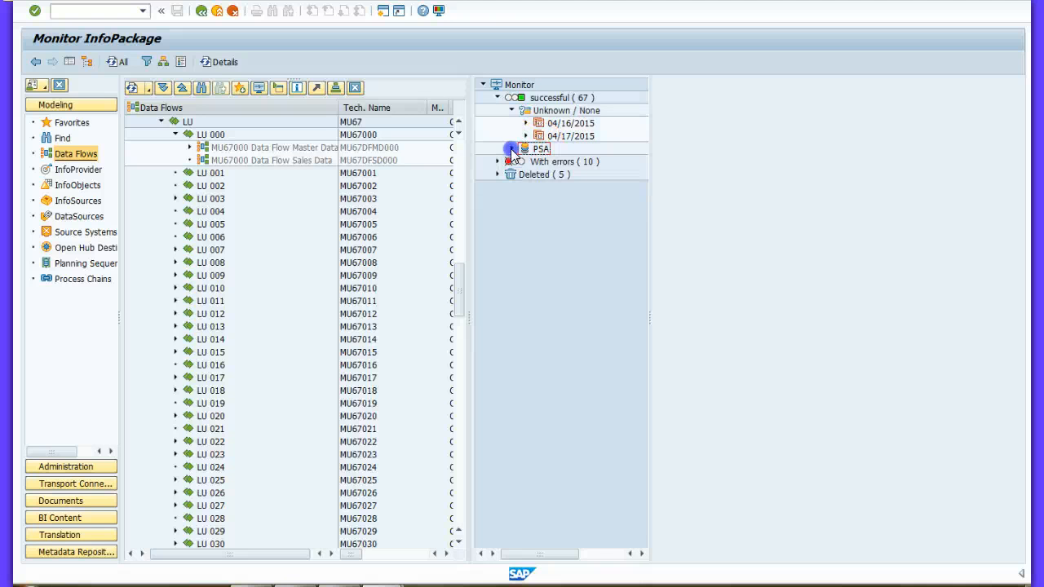
pyautogui.click(519, 152)
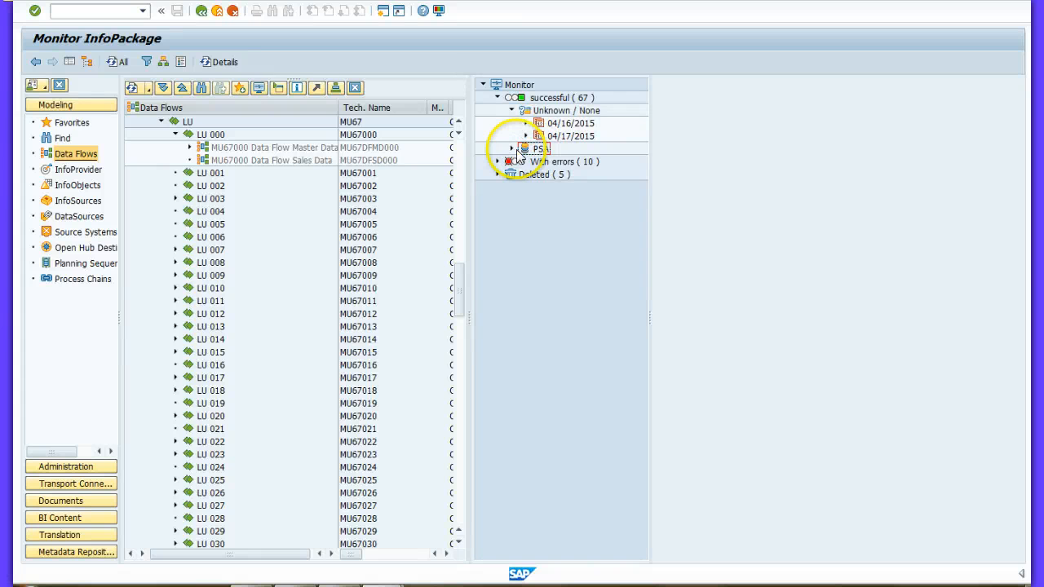
pyautogui.click(511, 148)
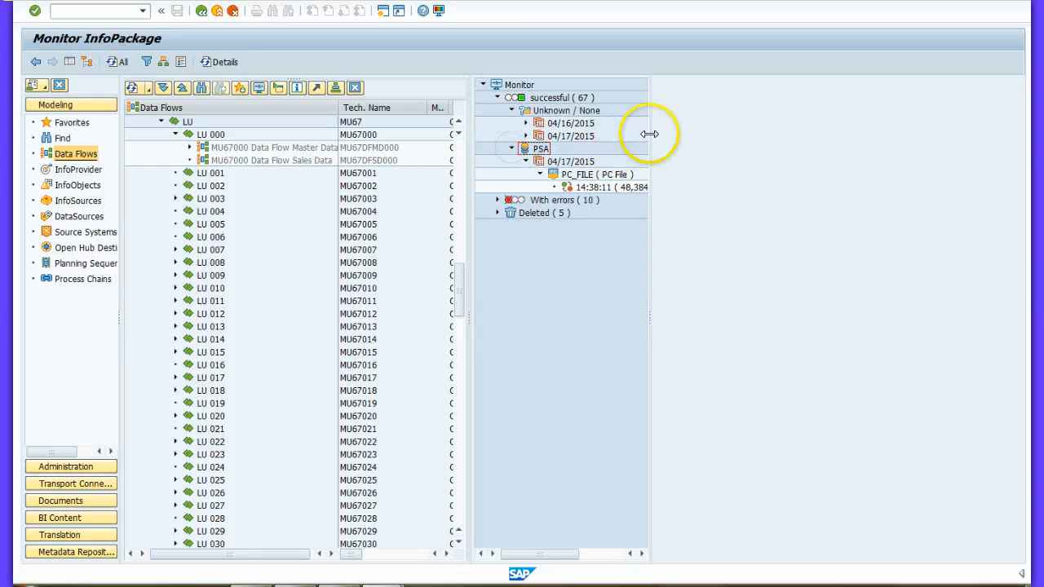
pyautogui.moveTo(650, 133); pyautogui.dragTo(724, 141)
pyautogui.click(560, 98)
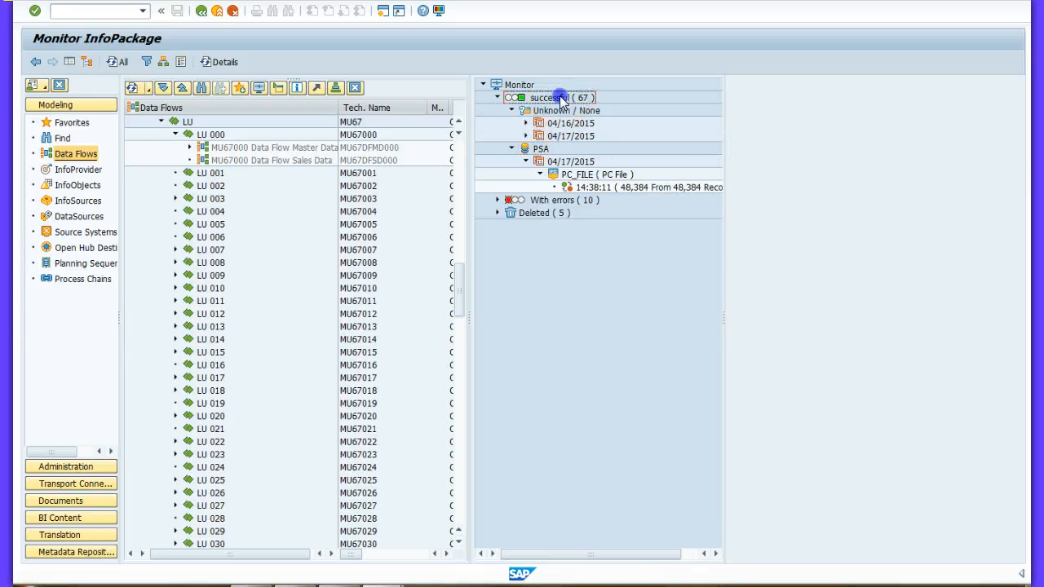
pyautogui.click(526, 135)
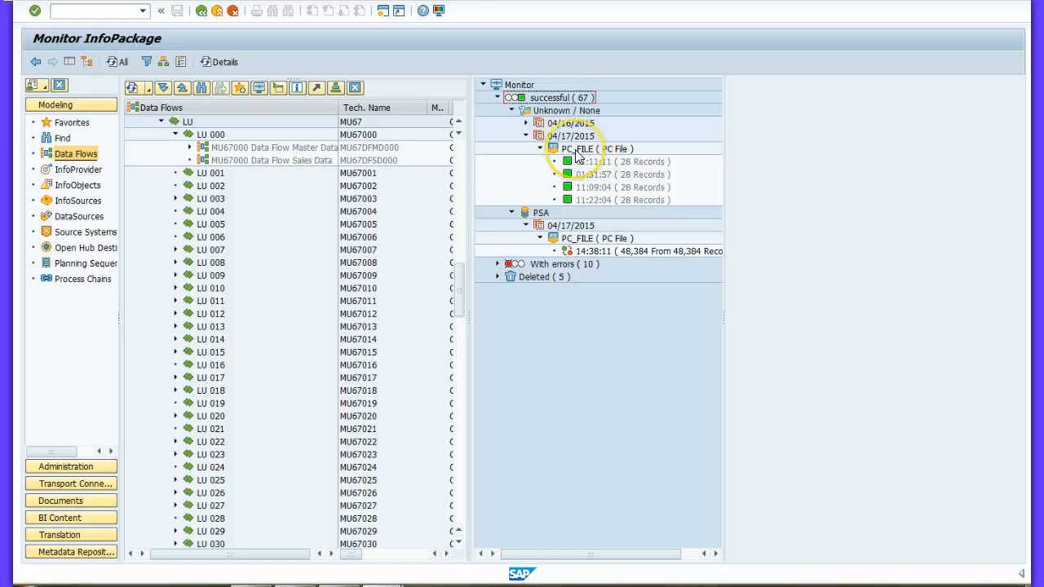
# Step: Examine the successful PC_FILE requests under Unknown / None and PSA to locate the sales data load
pyautogui.click(583, 229)
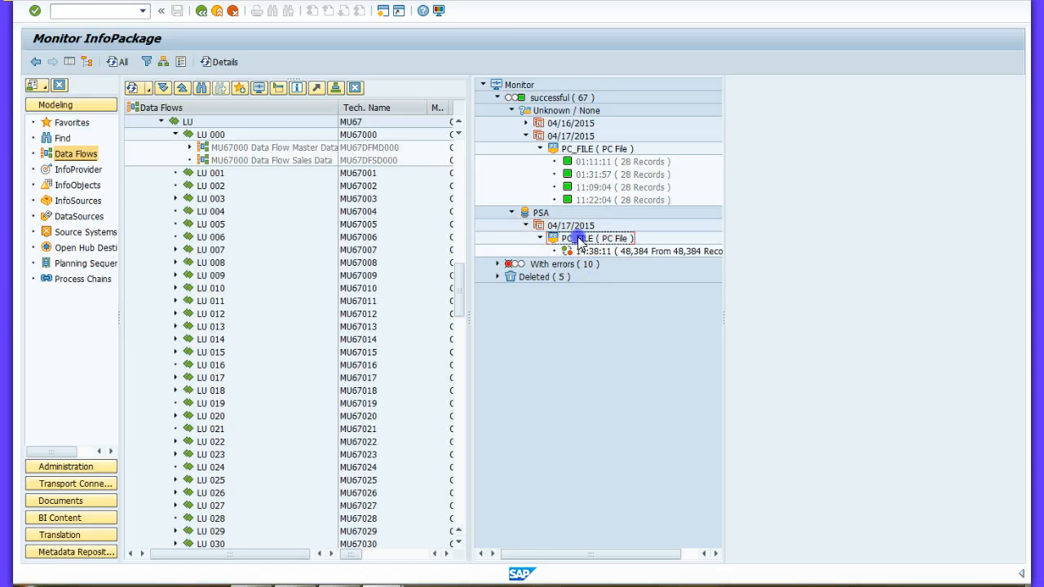
pyautogui.click(583, 149)
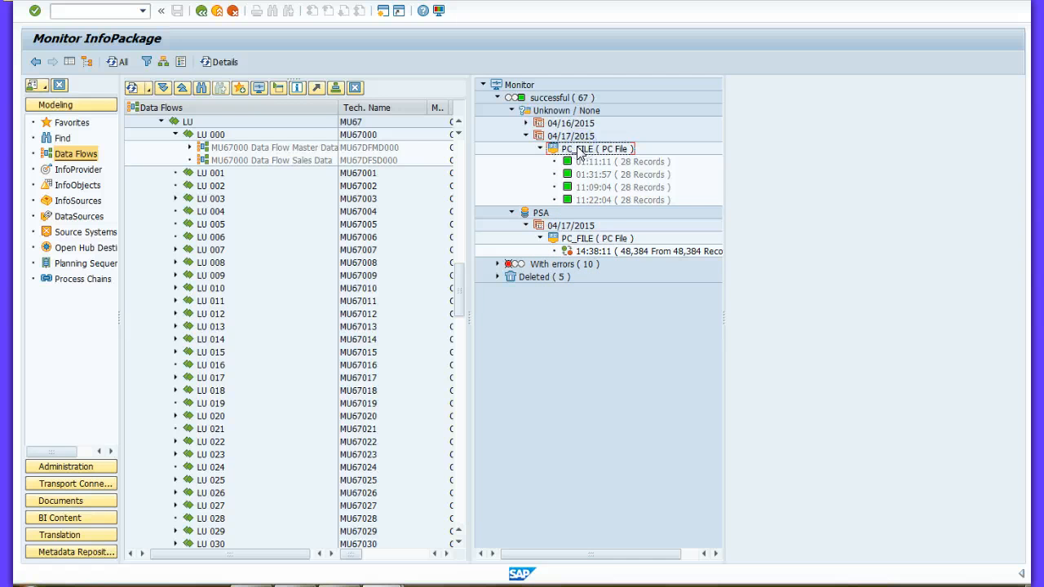
pyautogui.click(541, 109)
pyautogui.click(538, 99)
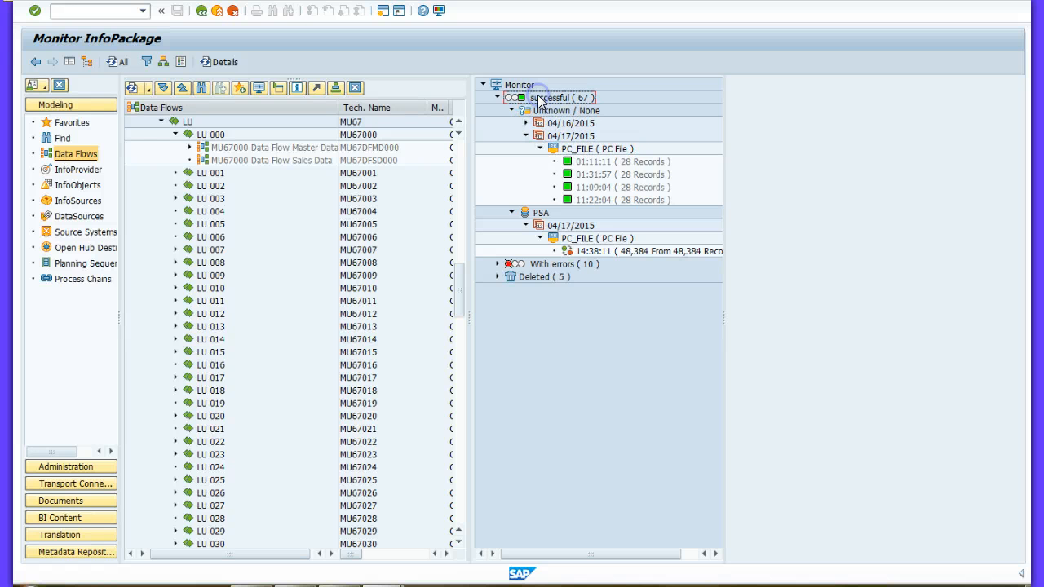
pyautogui.click(551, 166)
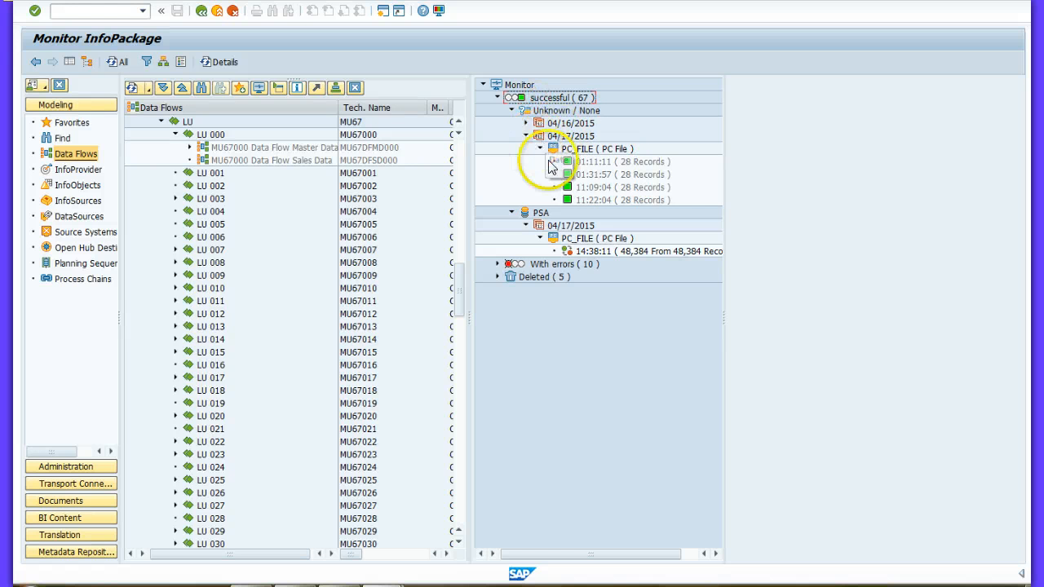
pyautogui.click(544, 214)
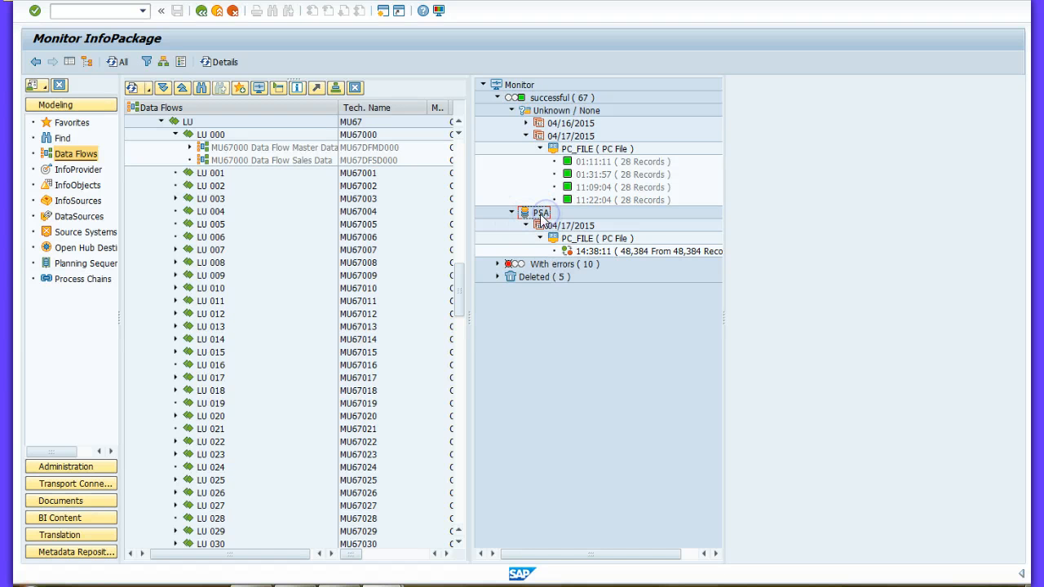
pyautogui.click(512, 212)
pyautogui.click(512, 213)
pyautogui.click(512, 213)
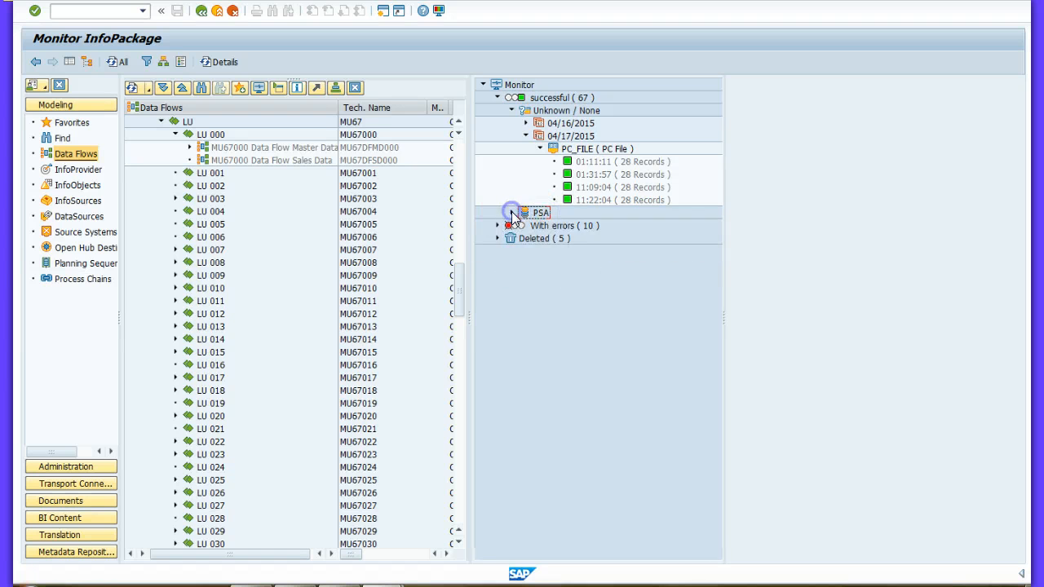
pyautogui.click(512, 212)
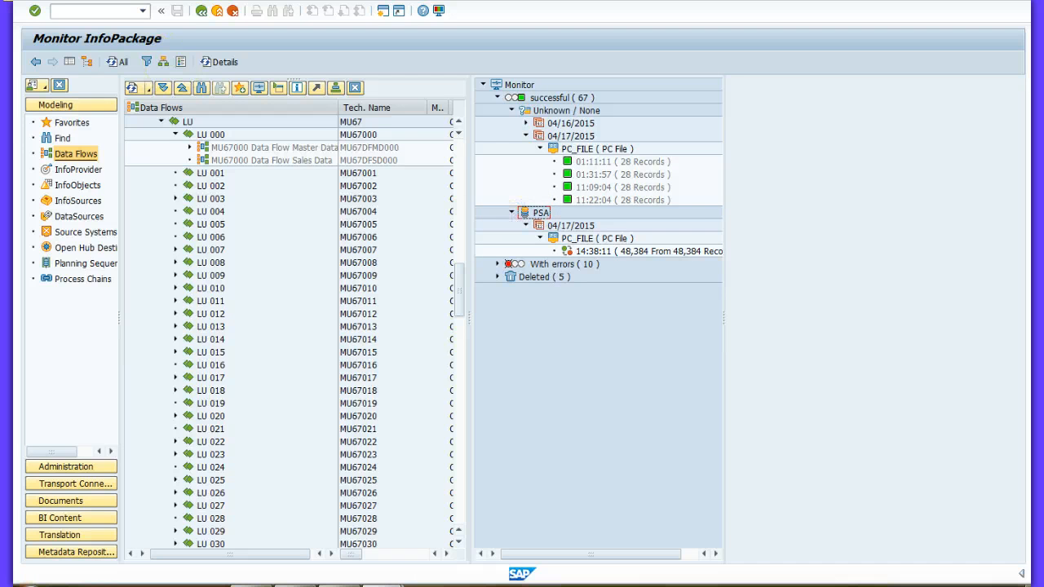
pyautogui.click(35, 62)
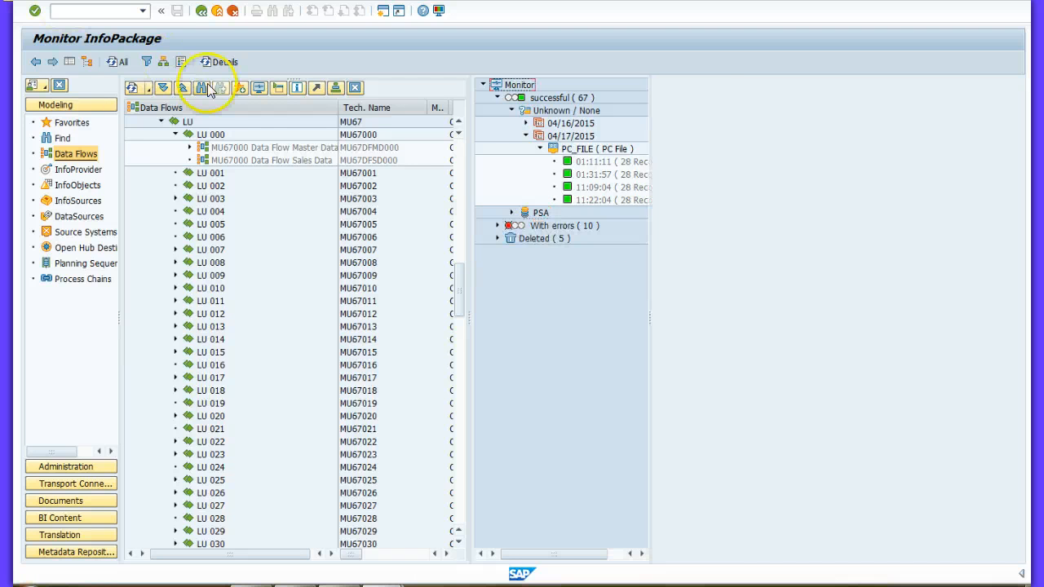
# Step: Open the 01:11:11 request under Unknown / None and bring up the PSA requests of its DataSource MU67DSMD058
pyautogui.doubleClick(596, 162)
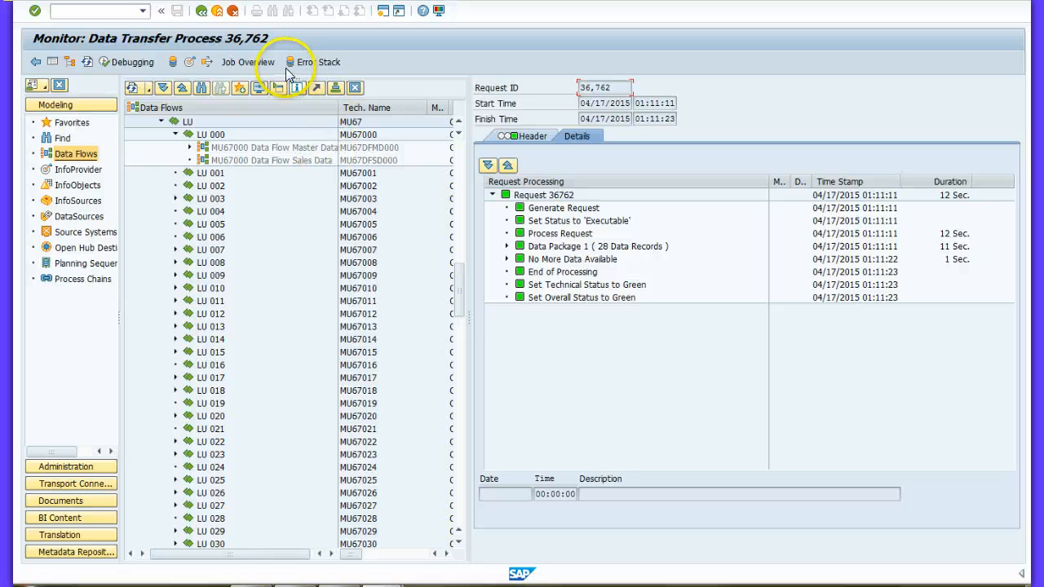
pyautogui.click(173, 63)
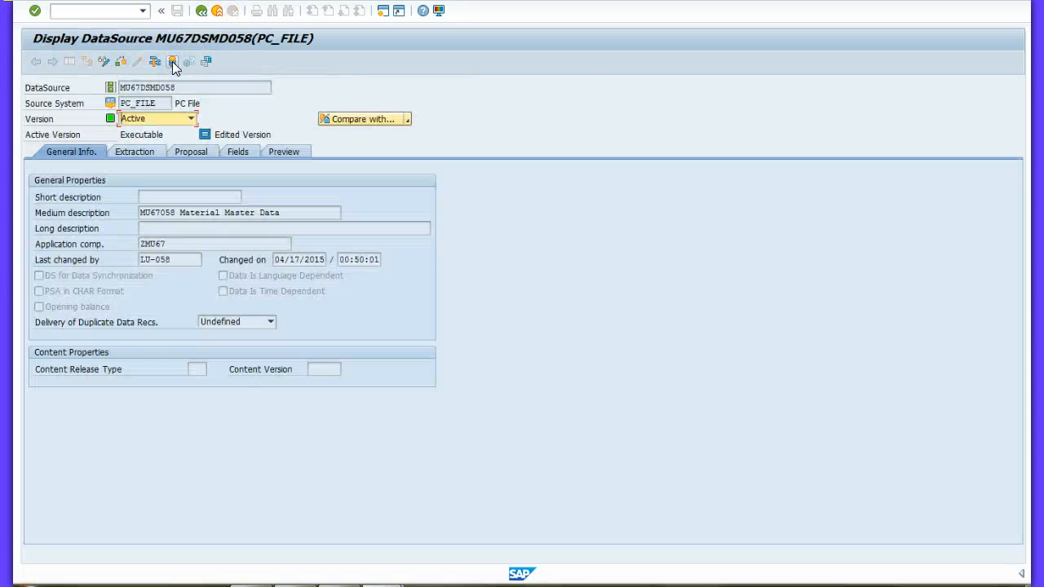
pyautogui.click(172, 62)
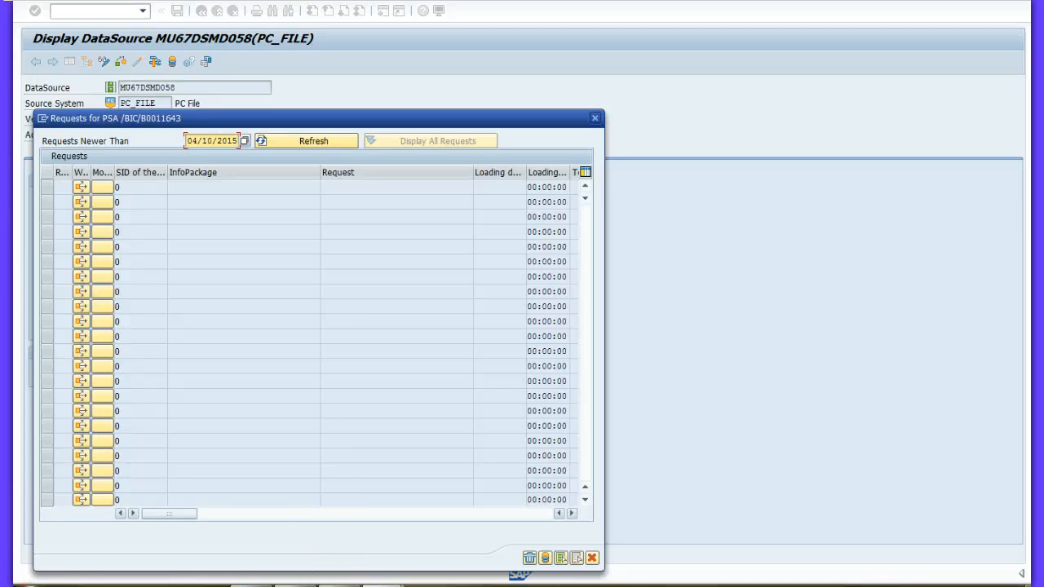
# Step: Read the Word instructions on viewing the loaded data through the PSA Maintenance dialog
pyautogui.click(297, 585)
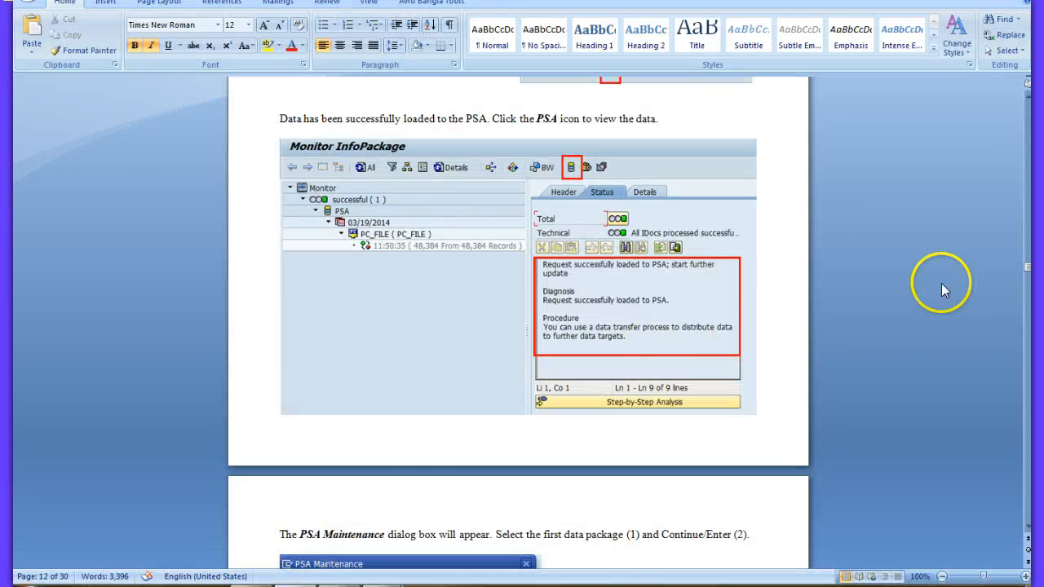
pyautogui.moveTo(1025, 273); pyautogui.dragTo(1025, 282)
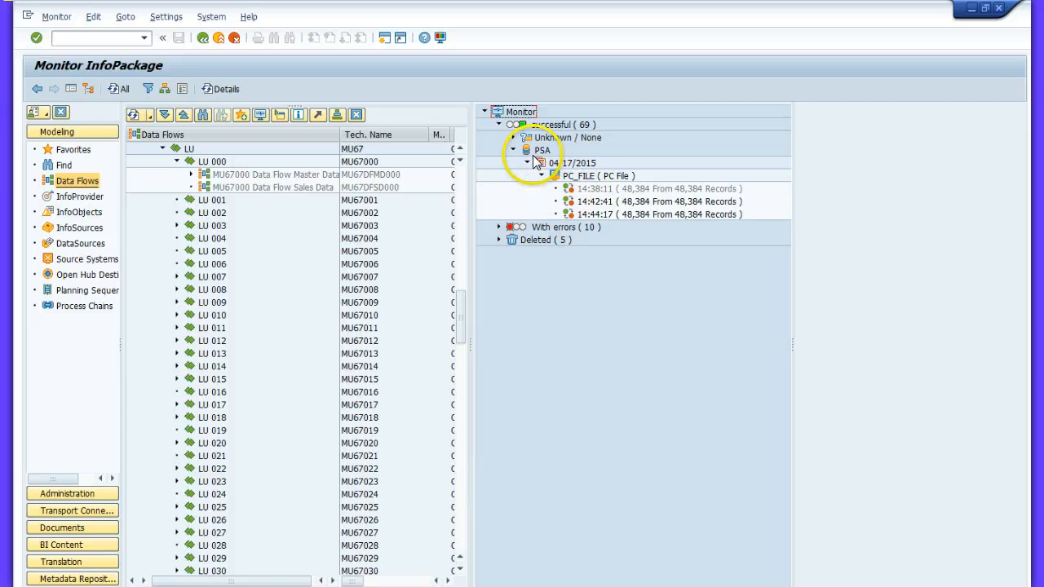
# Step: Select the 14:38:11 PC_FILE request under PSA and open PSA Maintenance for it, consulting the Word instructions
pyautogui.click(598, 189)
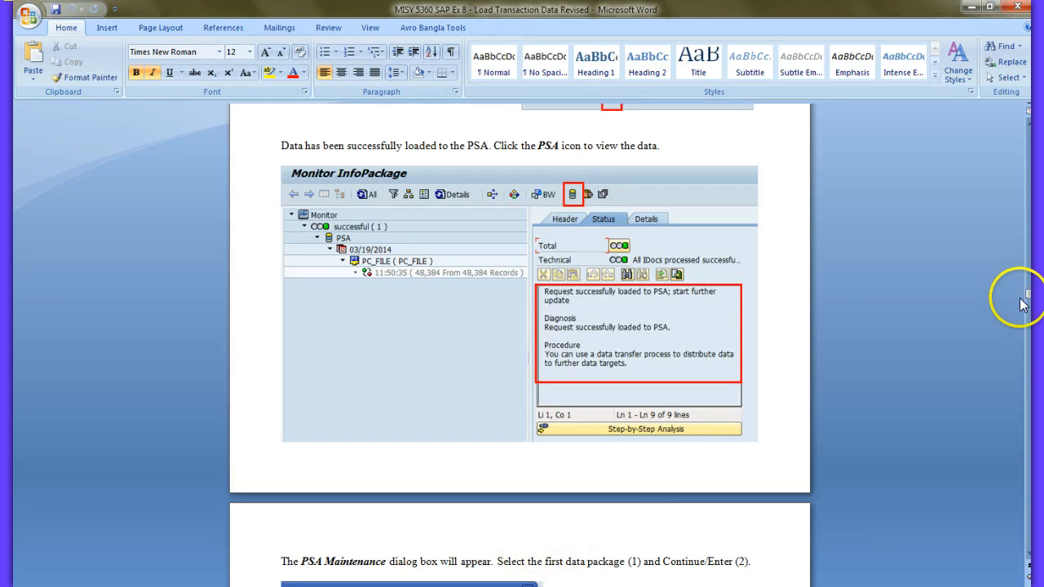
pyautogui.moveTo(1030, 298); pyautogui.dragTo(1030, 304)
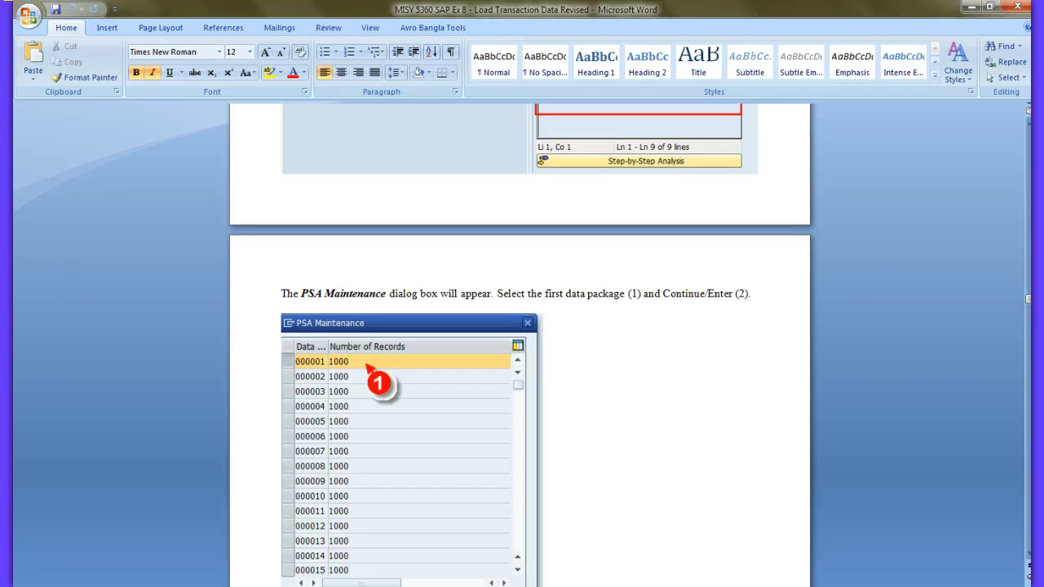
pyautogui.click(517, 563)
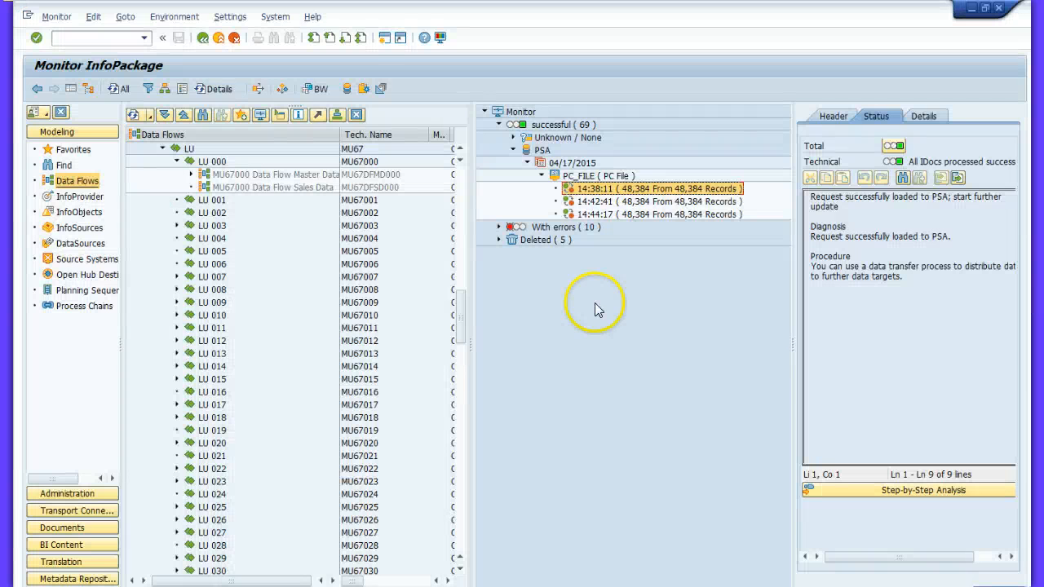
pyautogui.click(346, 90)
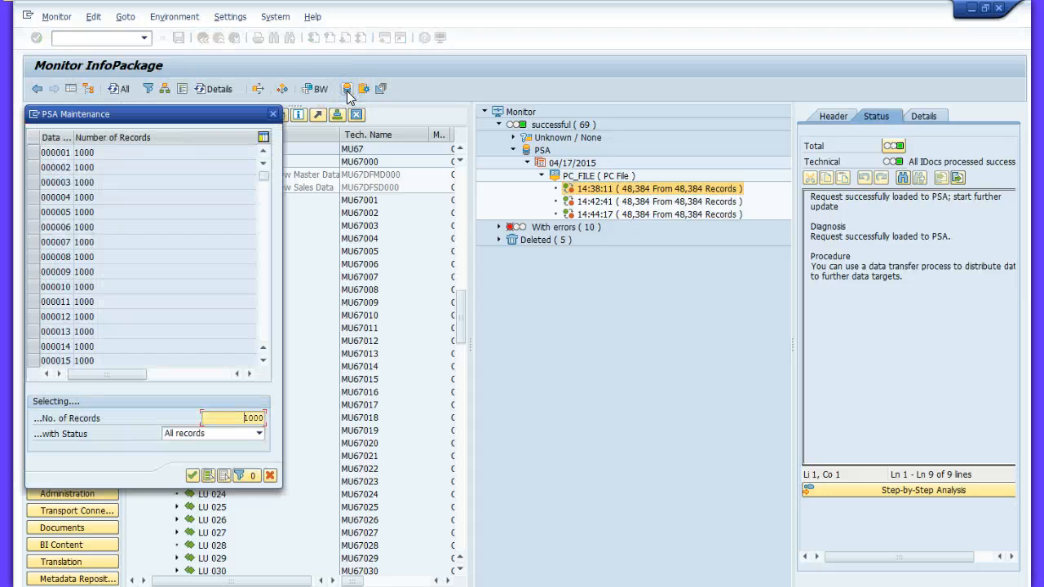
# Step: Select data package 000001 in PSA Maintenance and display its records with No. of Records 1000 and status All records
pyautogui.click(87, 152)
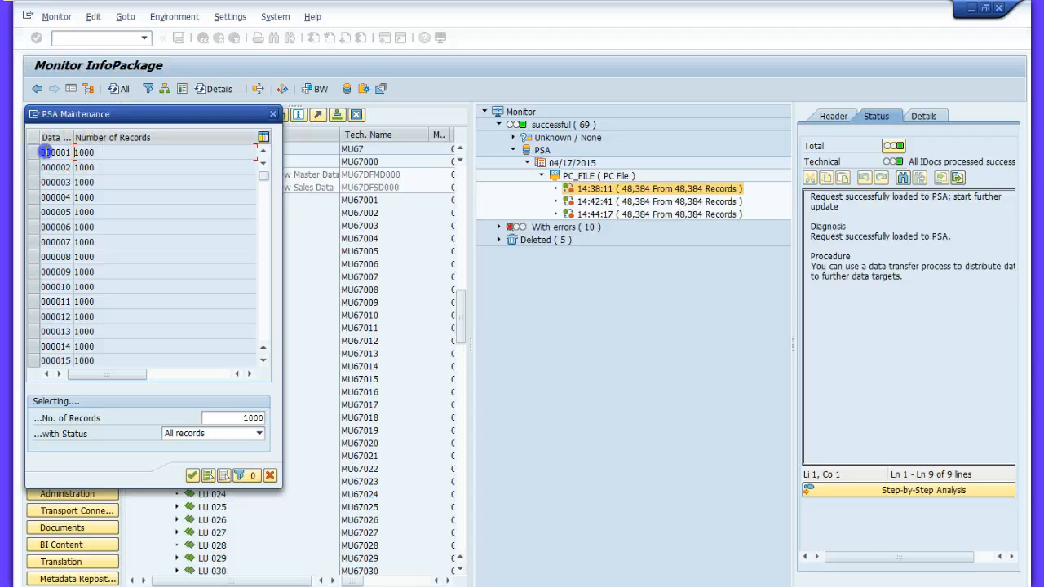
pyautogui.click(45, 152)
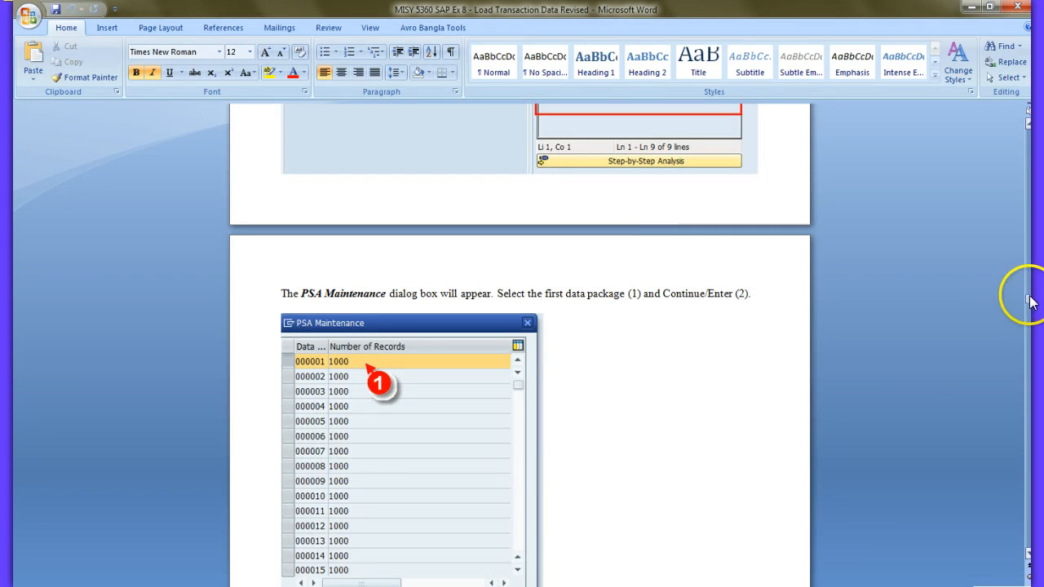
pyautogui.moveTo(1030, 299); pyautogui.dragTo(1031, 308)
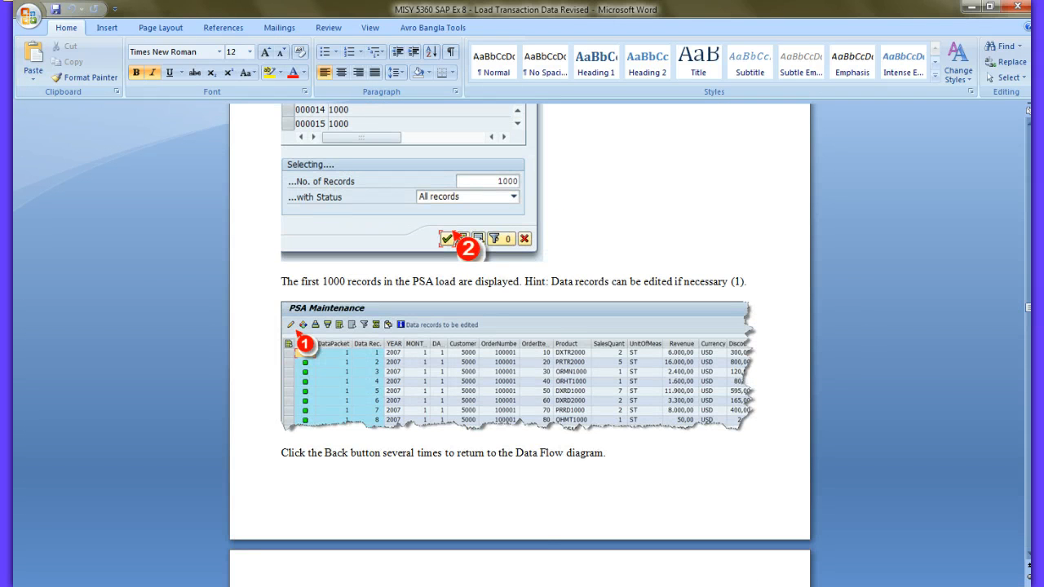
pyautogui.click(408, 559)
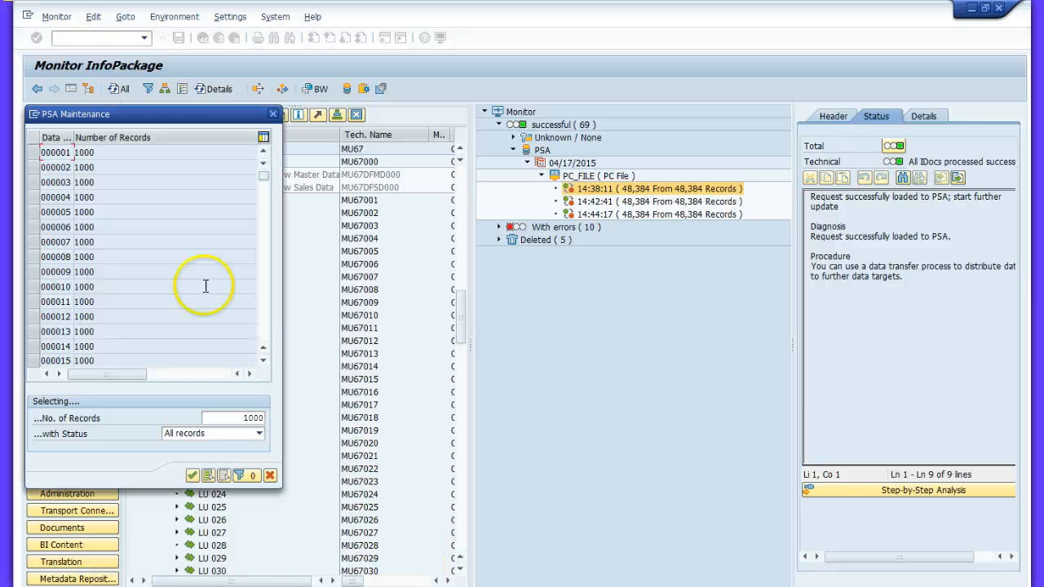
pyautogui.click(34, 151)
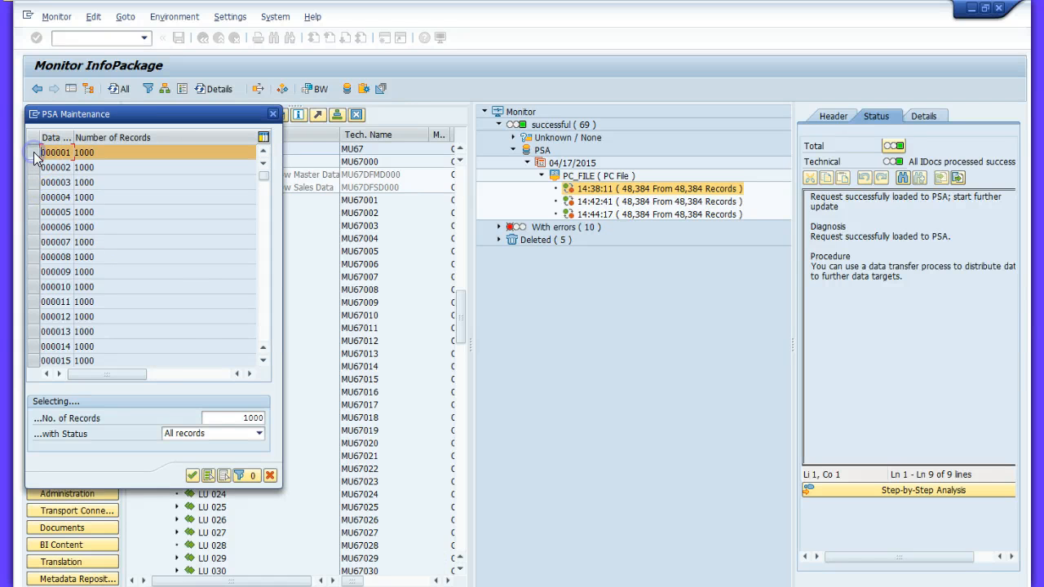
pyautogui.click(191, 476)
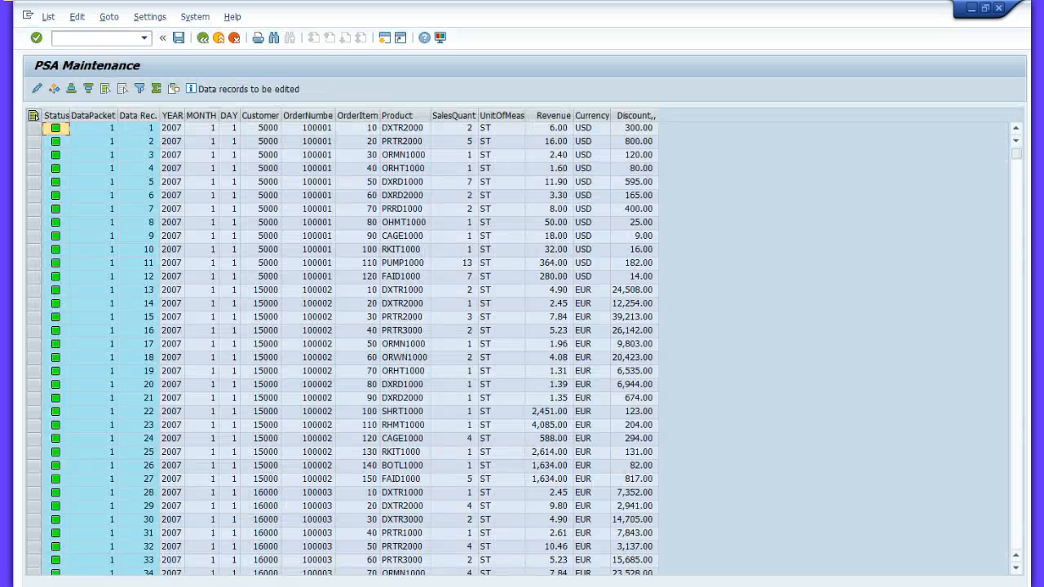
# Step: Check the Word instructions after the PSA display and return to the MU67000 Data Flow Sales Data diagram
pyautogui.click(297, 584)
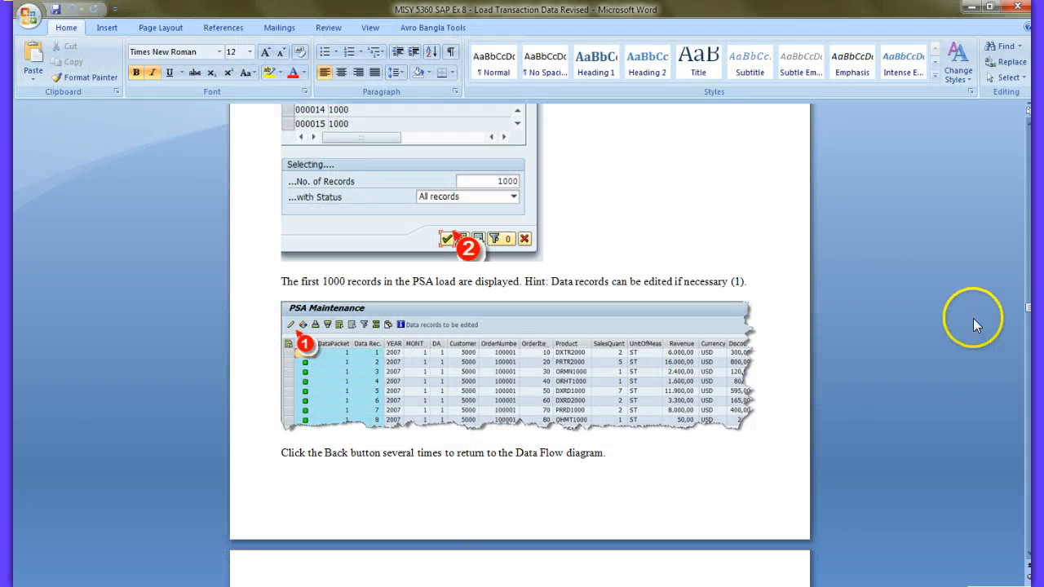
pyautogui.moveTo(1027, 308); pyautogui.dragTo(1027, 321)
pyautogui.click(478, 559)
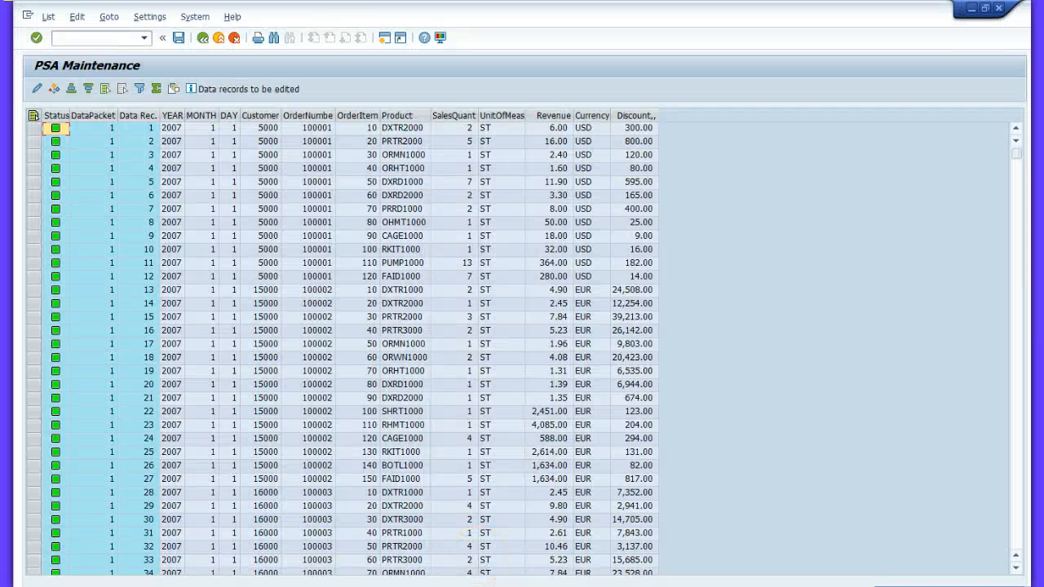
pyautogui.click(205, 41)
pyautogui.click(205, 41)
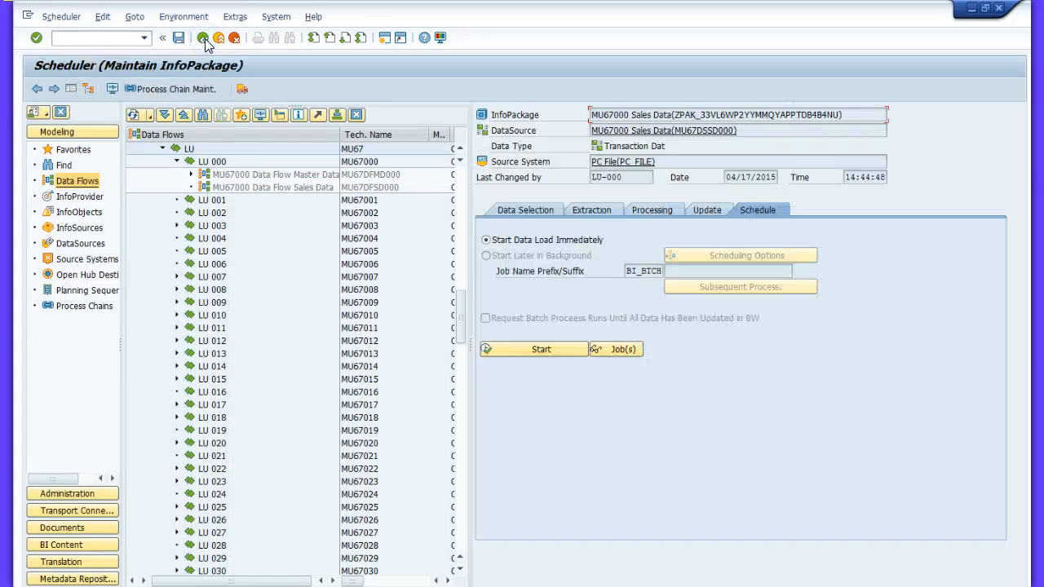
pyautogui.click(202, 39)
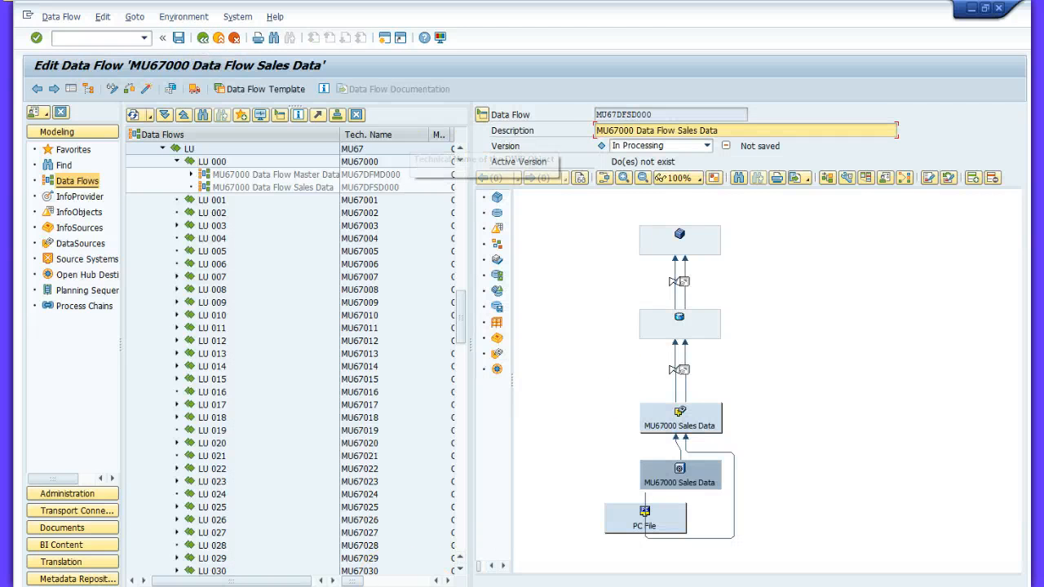
# Step: Following the Word instructions, create DataStore Object MU67D000 with description MU67000 Sales Items in InfoArea MU67000
pyautogui.click(505, 581)
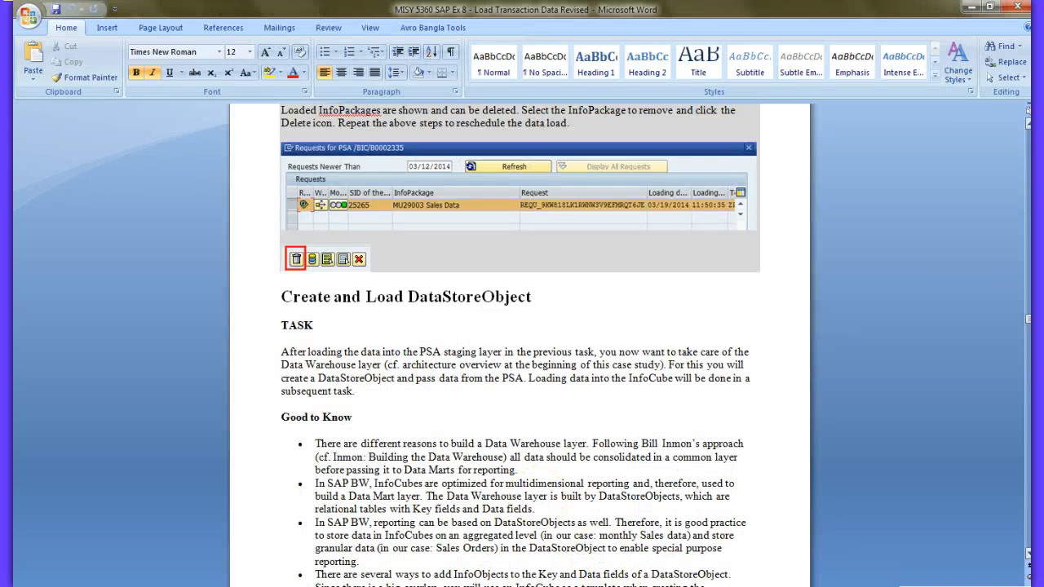
pyautogui.moveTo(1027, 324); pyautogui.dragTo(1029, 333)
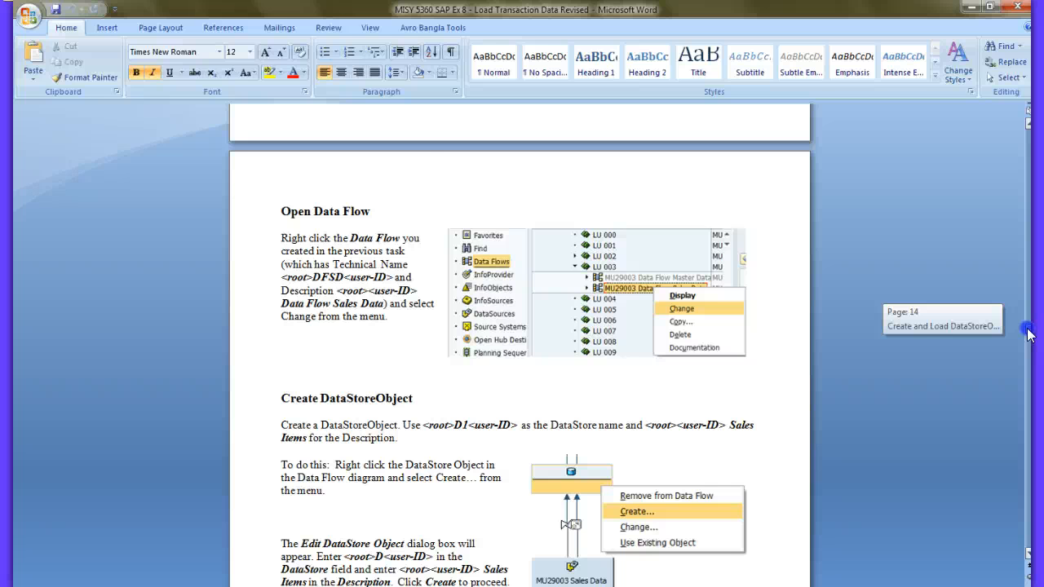
pyautogui.moveTo(1029, 334); pyautogui.dragTo(1029, 340)
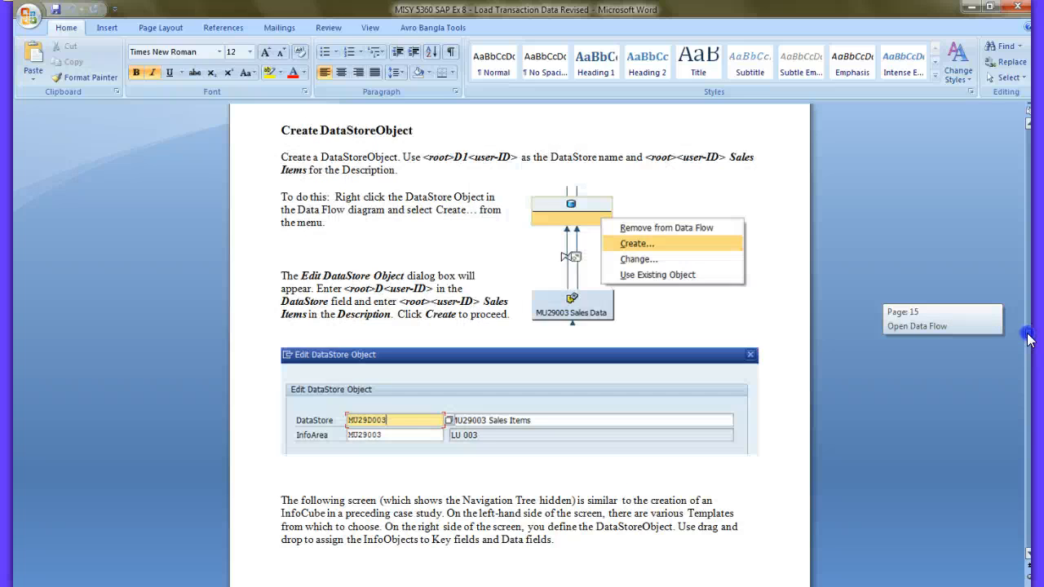
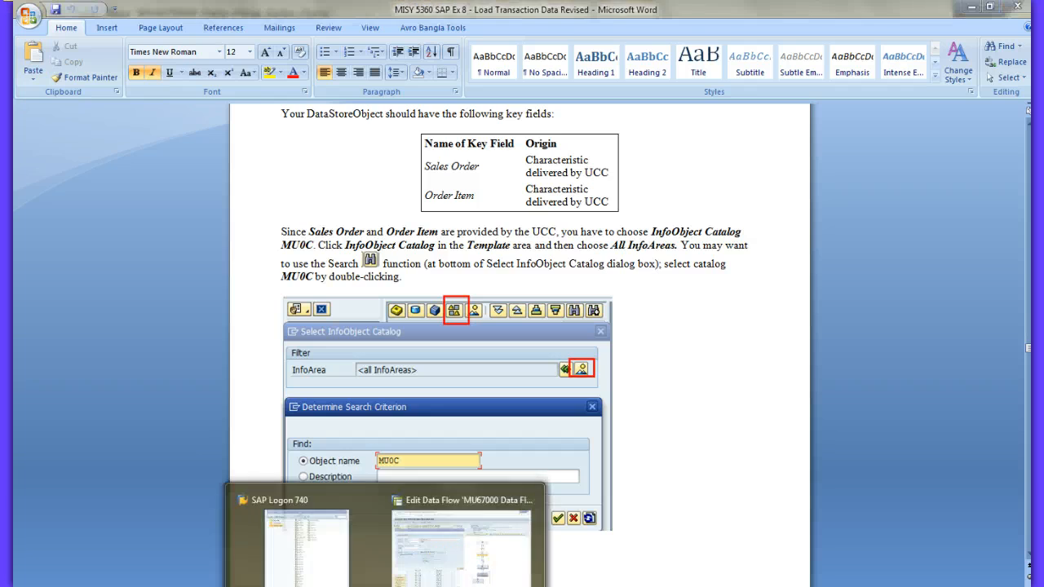
pyautogui.click(461, 546)
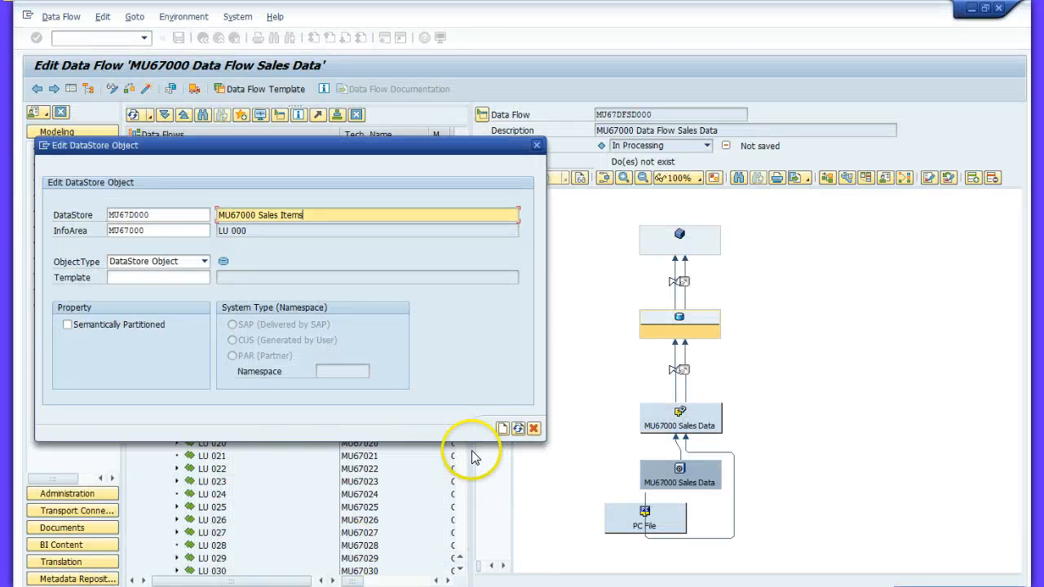
pyautogui.click(501, 429)
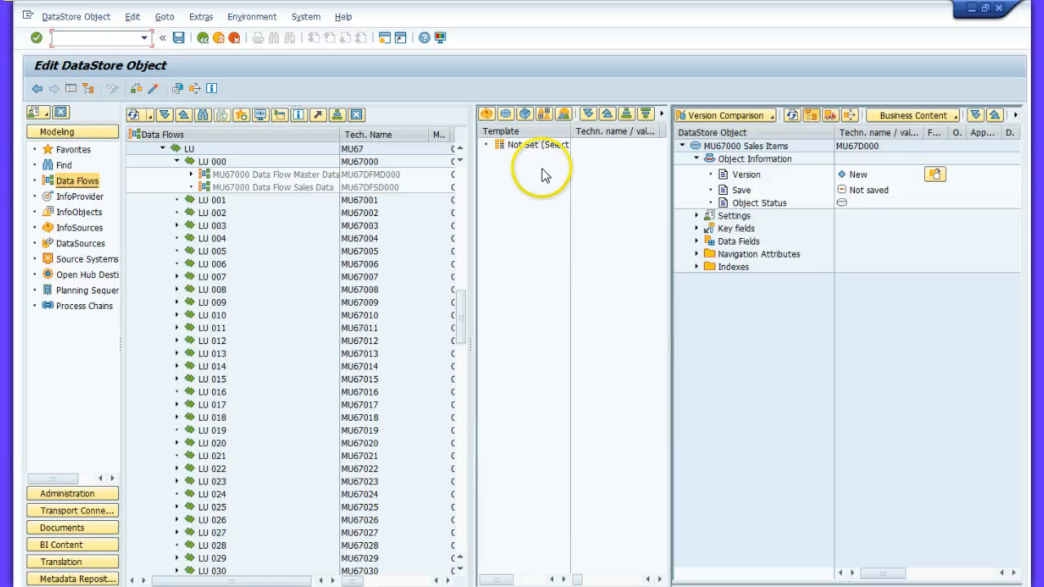
# Step: Open the InfoObject Catalog selection for the template, extend it to all InfoAreas and read the Word instructions on assigning key fields
pyautogui.click(545, 121)
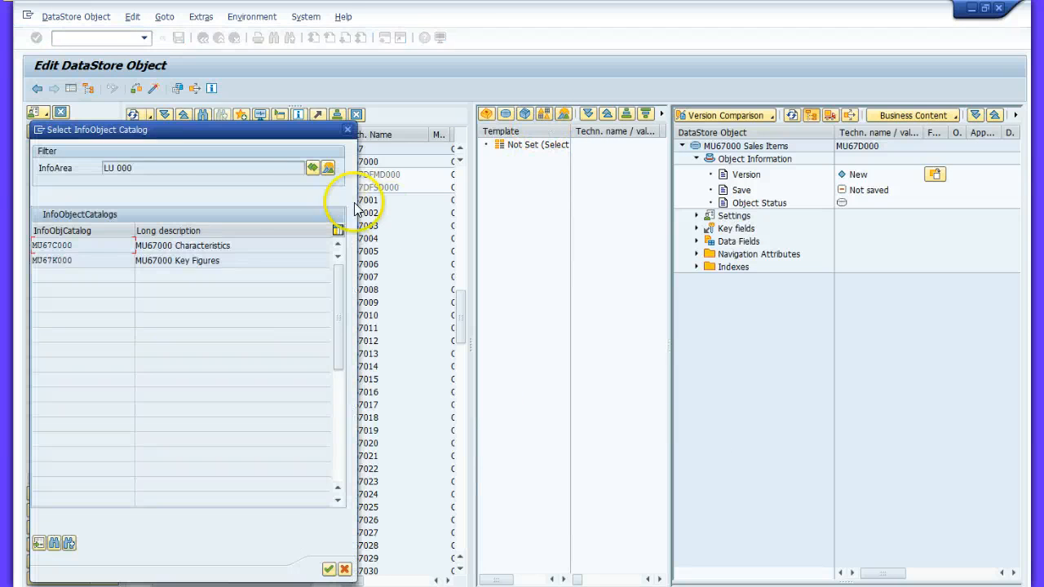
pyautogui.click(328, 170)
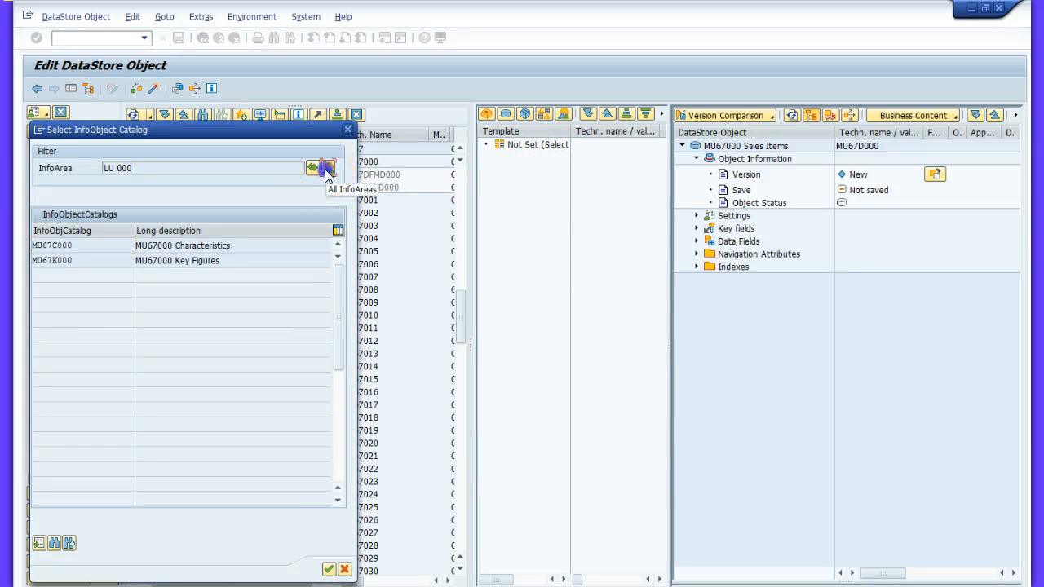
pyautogui.hotkey('alt', 'Tab')
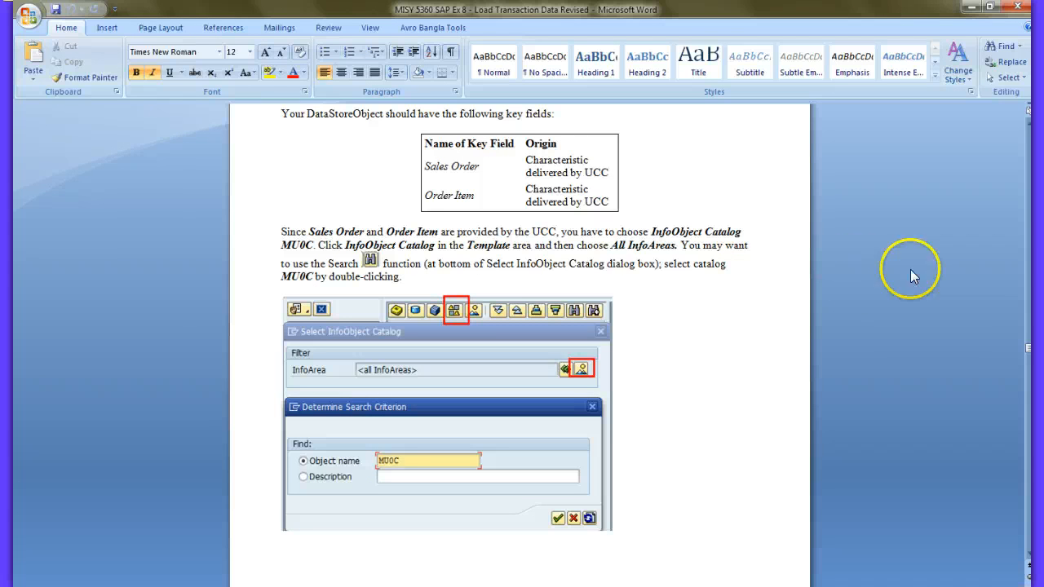
pyautogui.moveTo(1029, 349); pyautogui.dragTo(1031, 364)
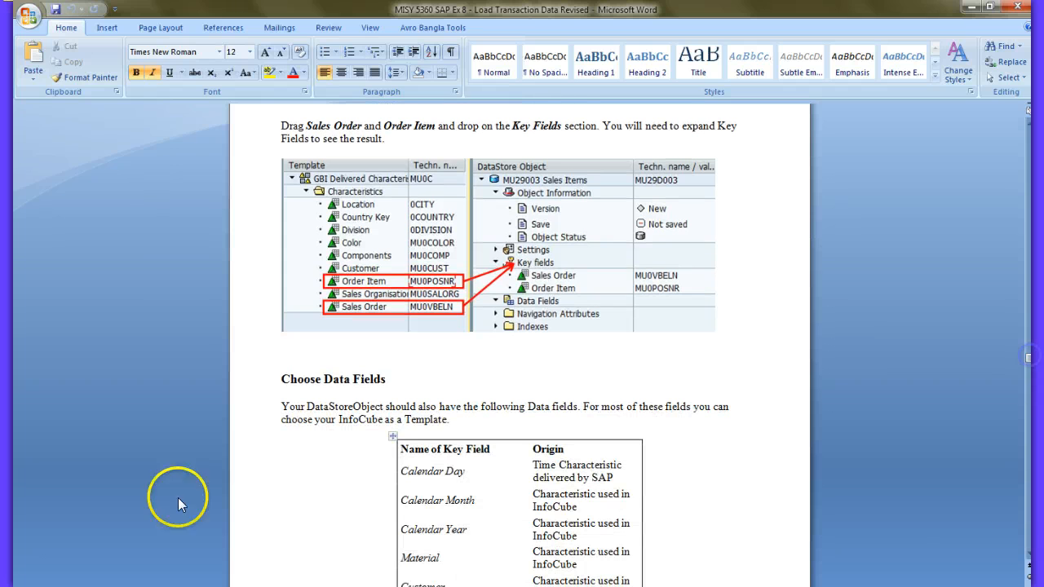
# Step: Switch to the SAP Edit DataStore Object window and search the InfoObject catalogs for object name MU0C
pyautogui.click(424, 555)
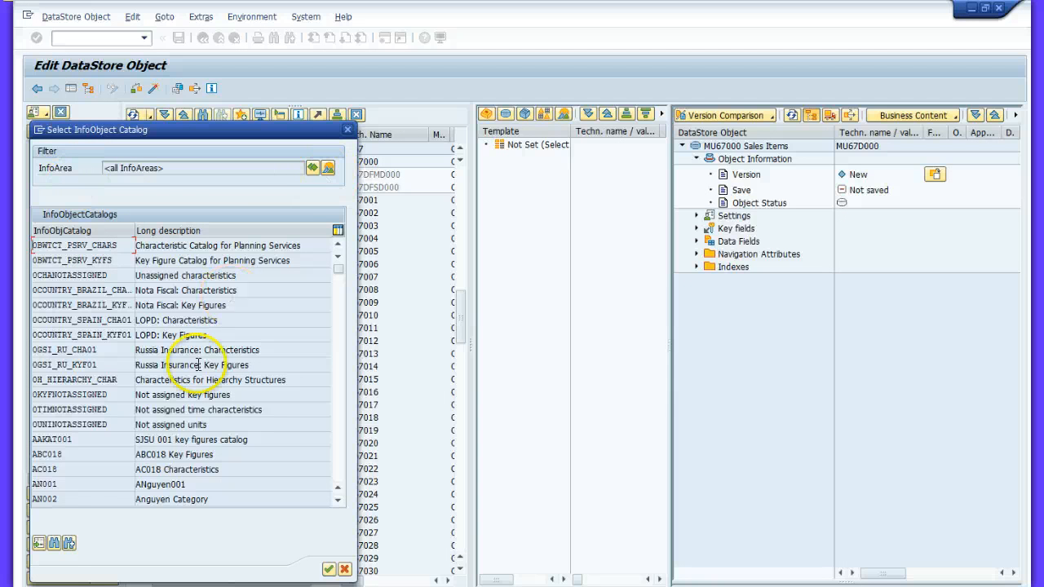
pyautogui.click(54, 544)
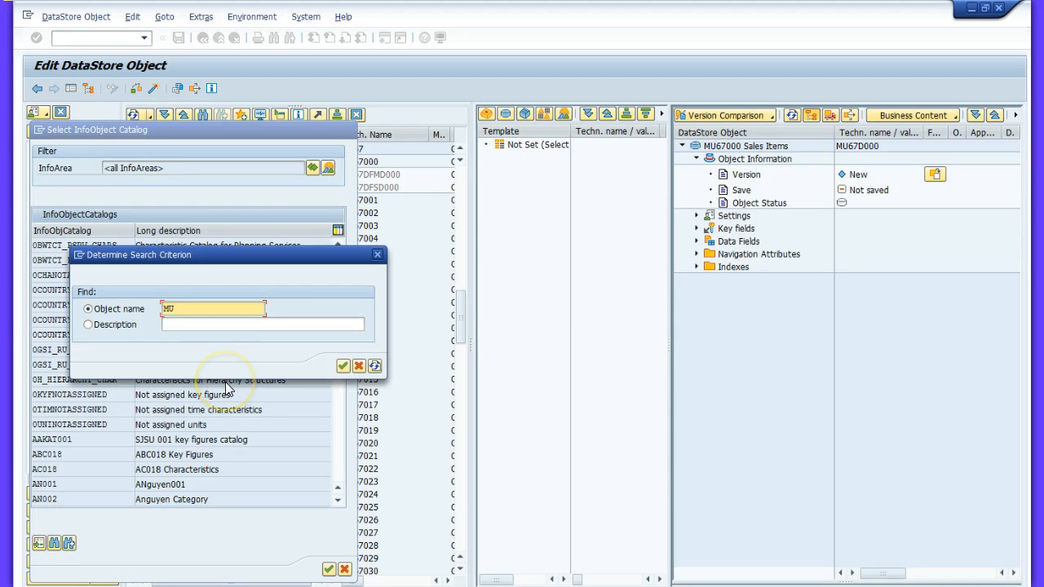
pyautogui.write('0C')
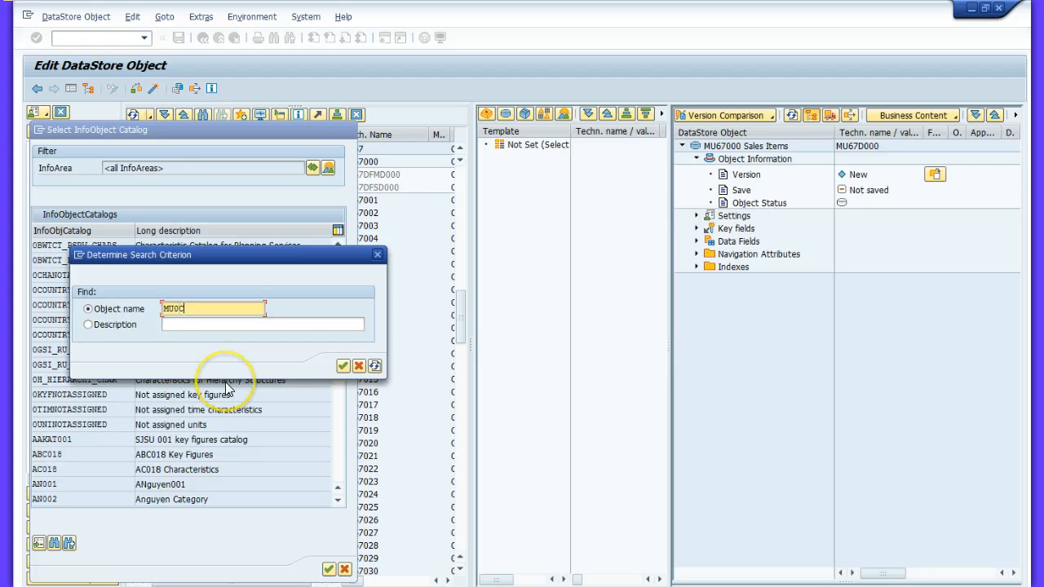
pyautogui.click(342, 365)
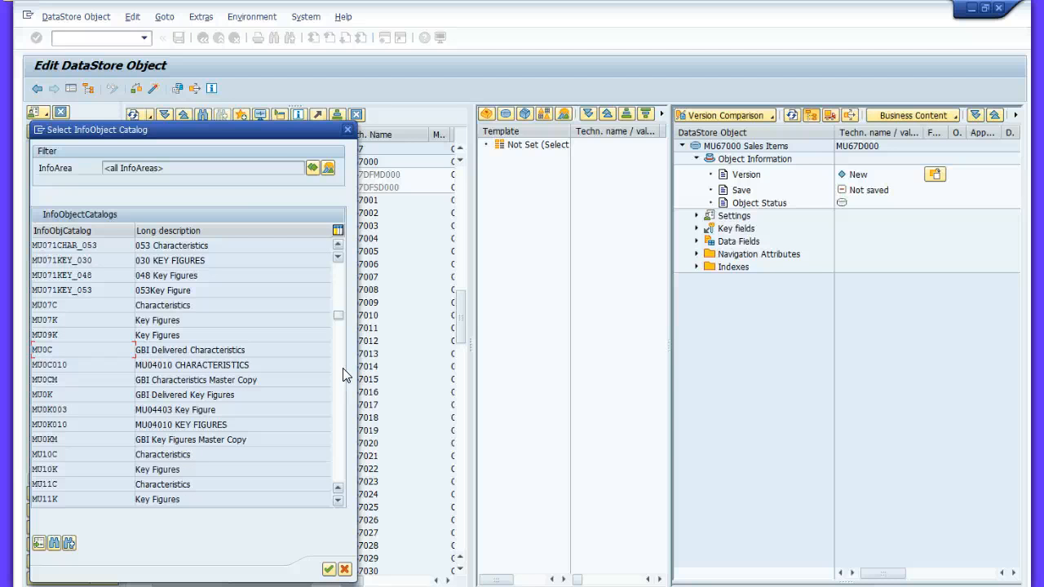
# Step: Load the GBI Delivered Characteristics catalog (MU0C) as the template and expand its Characteristics folder
pyautogui.click(268, 405)
pyautogui.doubleClick(193, 352)
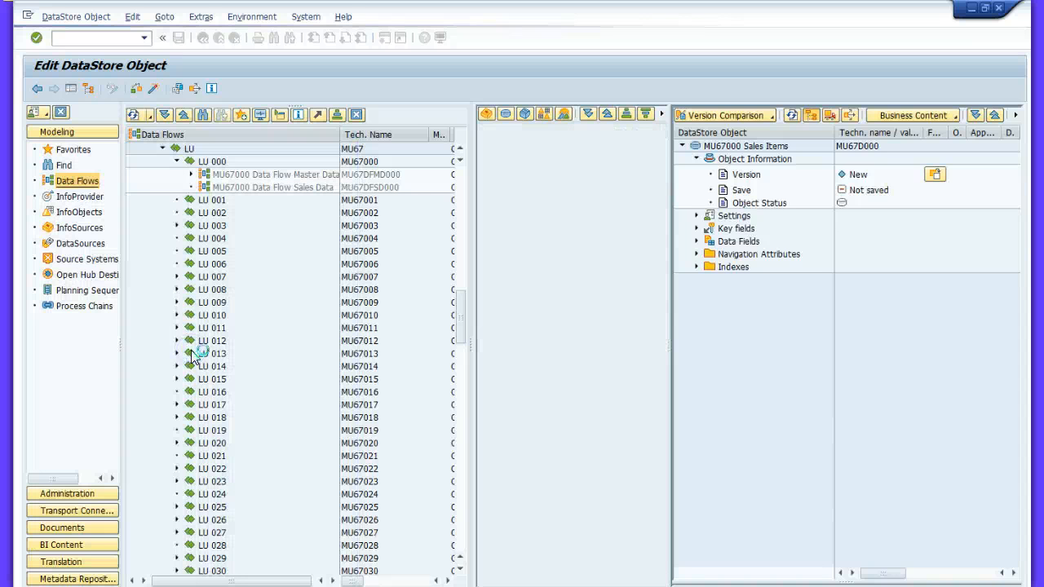
pyautogui.click(500, 157)
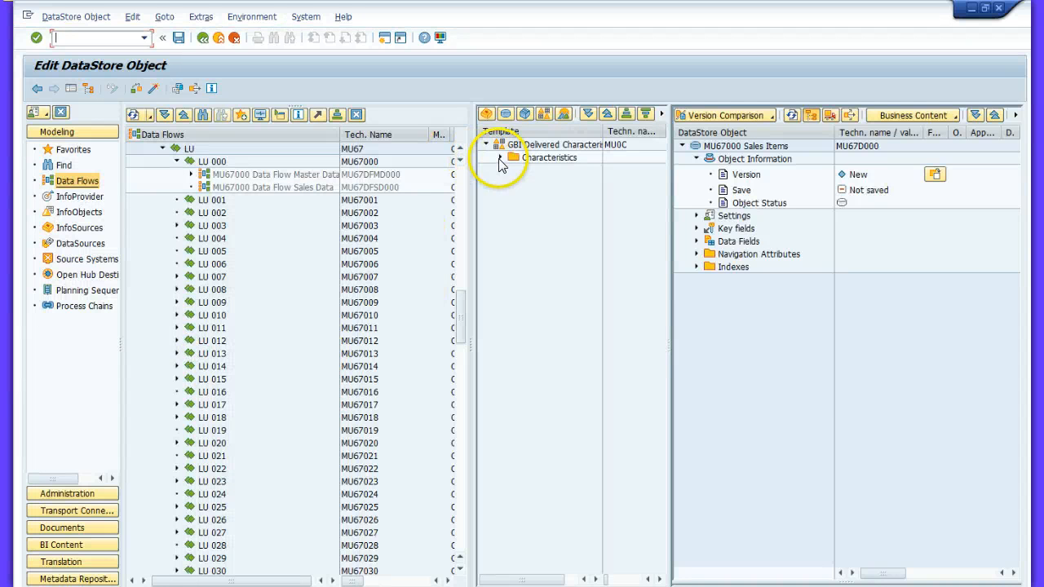
# Step: Add Order Item, Sales Organisation and Sales Order from the template to the DataStore object's Key fields
pyautogui.hotkey('alt', 'Tab')
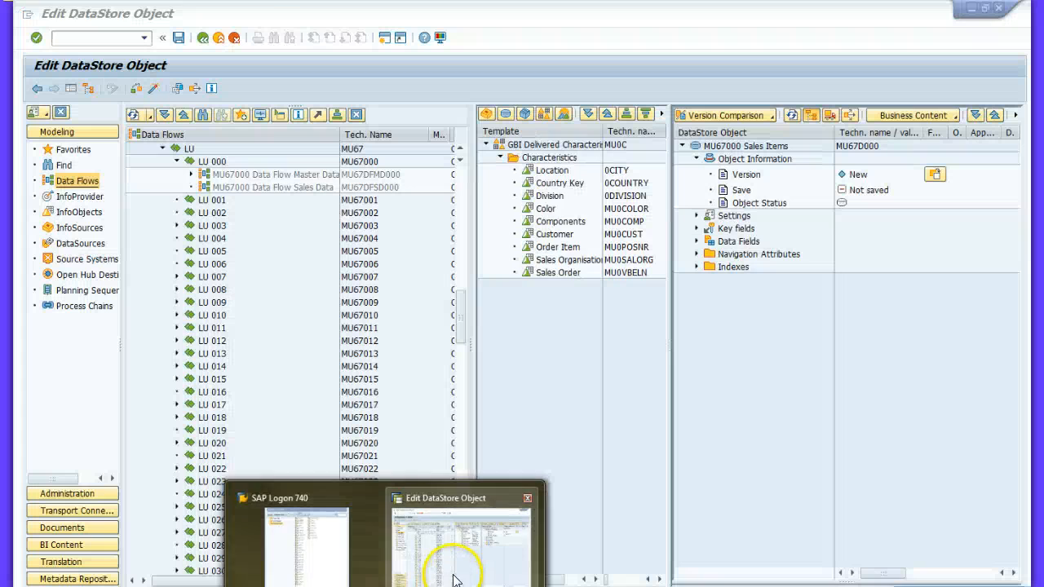
pyautogui.click(445, 558)
pyautogui.click(543, 247)
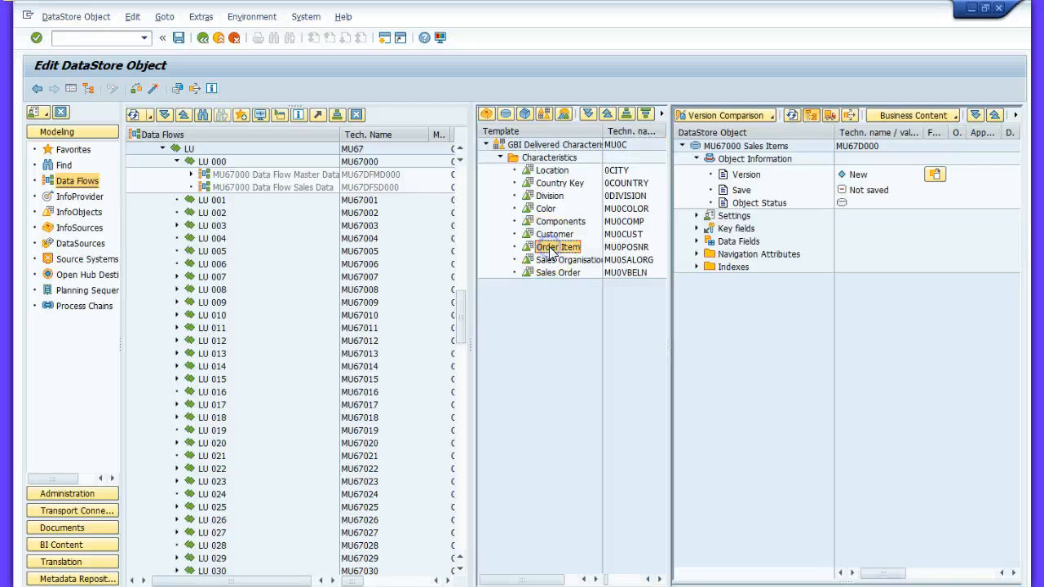
pyautogui.keyDown('ctrl'); pyautogui.click(553, 261); pyautogui.keyUp('ctrl')
pyautogui.keyDown('ctrl'); pyautogui.click(555, 273); pyautogui.keyUp('ctrl')
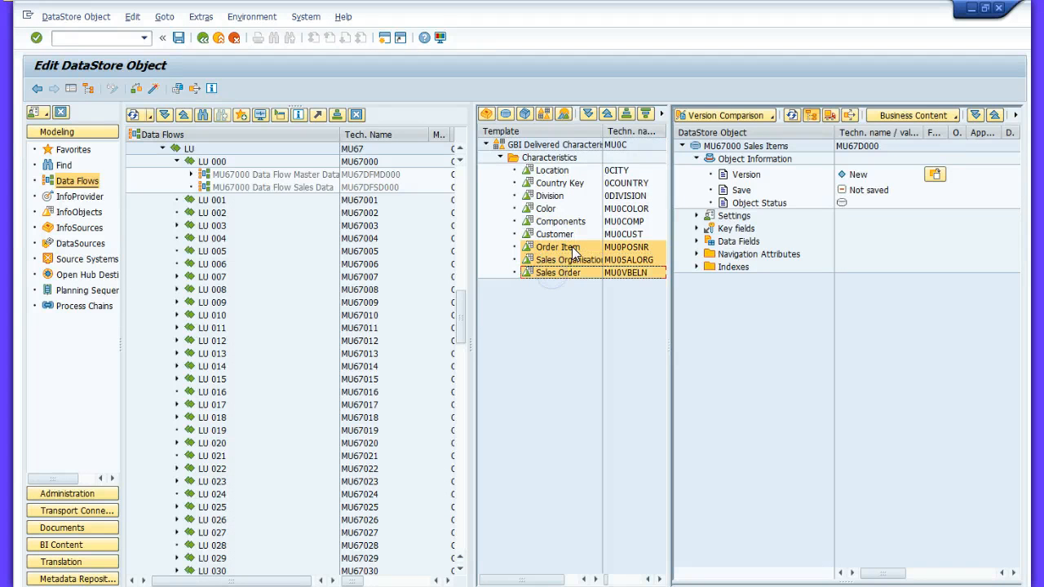
pyautogui.moveTo(571, 252); pyautogui.dragTo(721, 235)
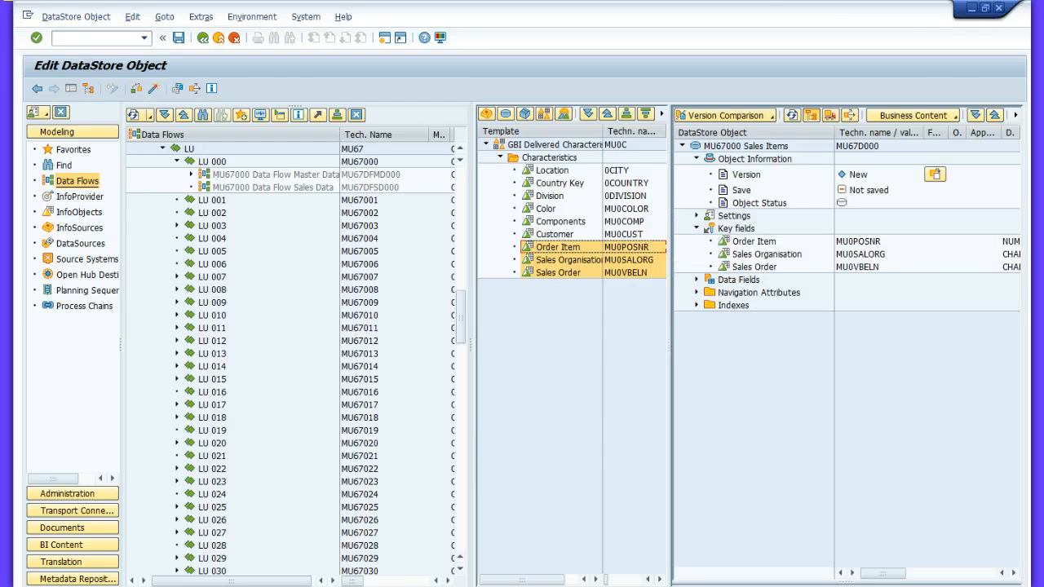
# Step: Consult the data field instructions in the Word document and load All InfoObjects as the template in SAP
pyautogui.click(222, 562)
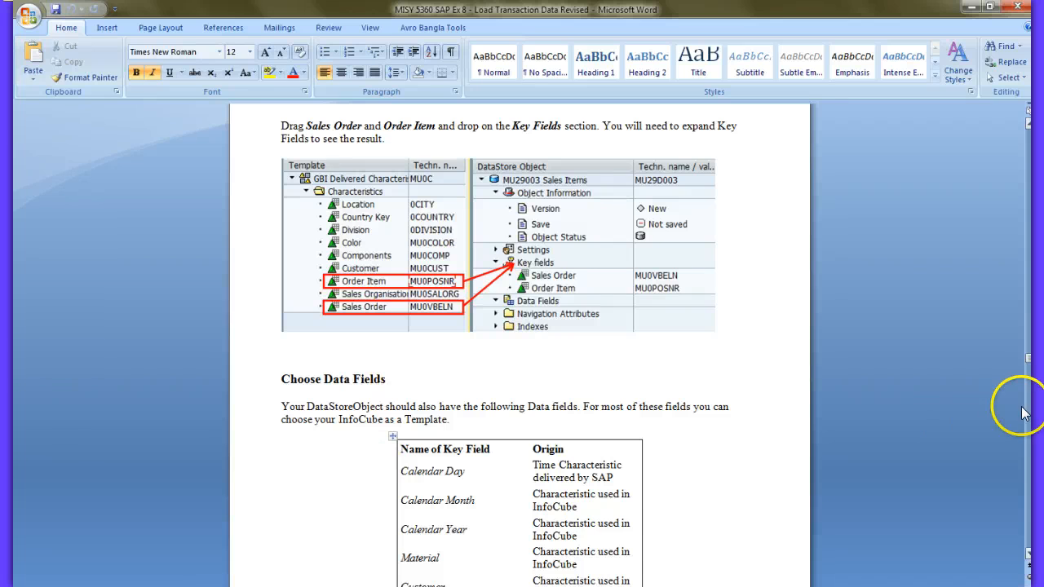
pyautogui.moveTo(1028, 357); pyautogui.dragTo(1030, 377)
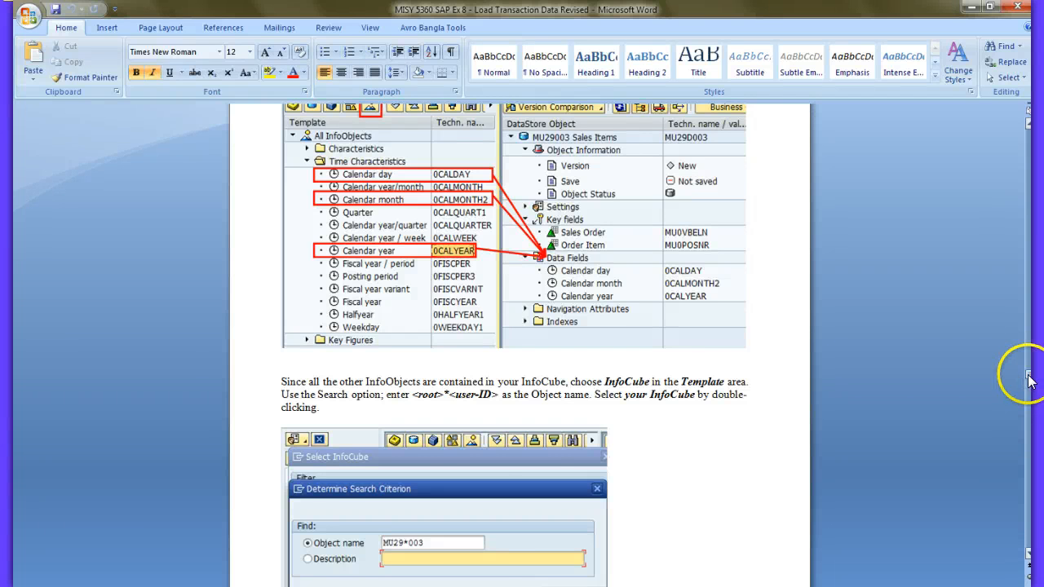
pyautogui.moveTo(1030, 377); pyautogui.dragTo(1029, 377)
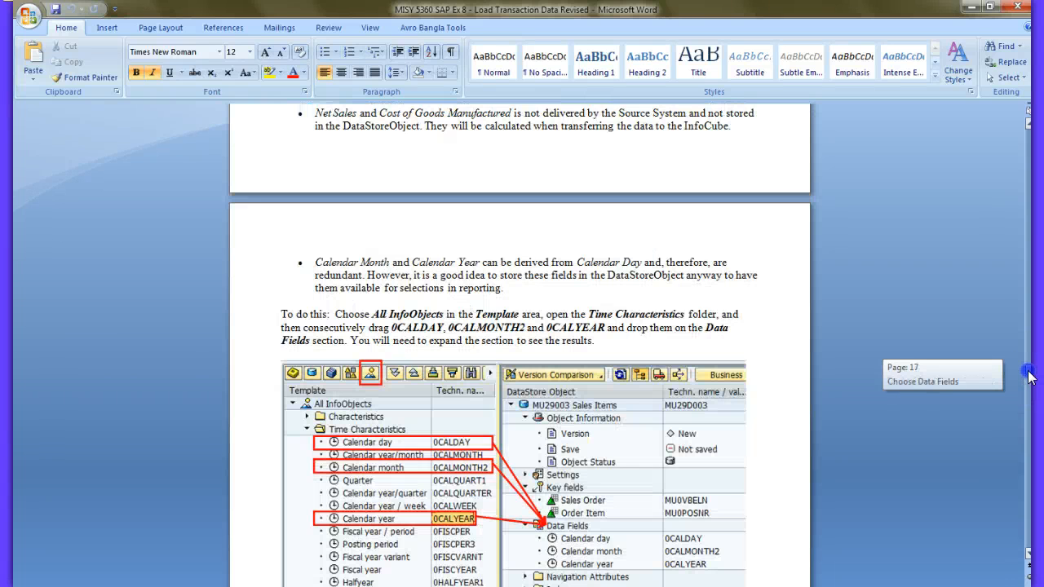
pyautogui.moveTo(1030, 376); pyautogui.dragTo(1030, 378)
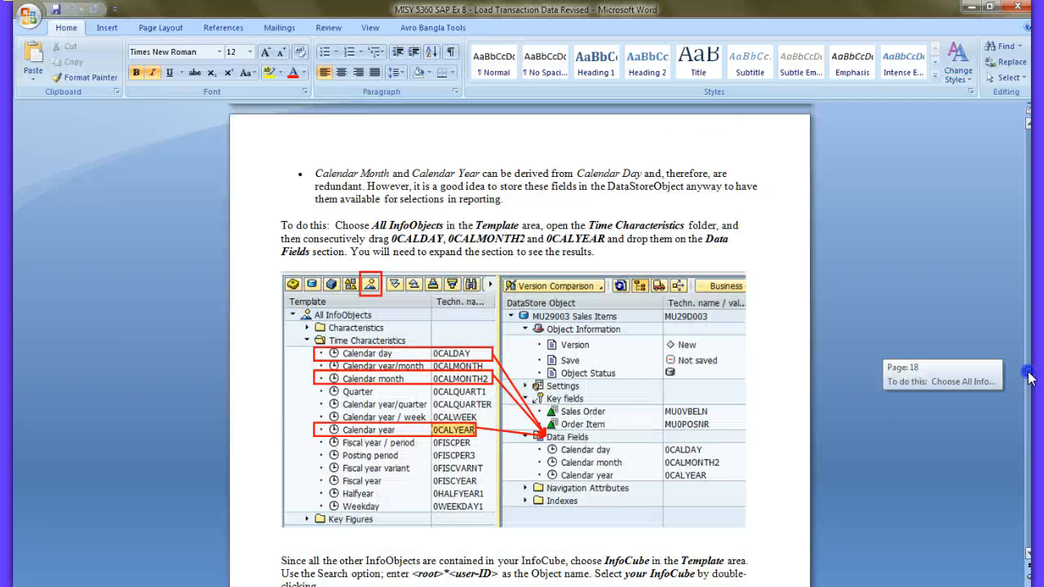
pyautogui.moveTo(1030, 377); pyautogui.dragTo(1030, 377)
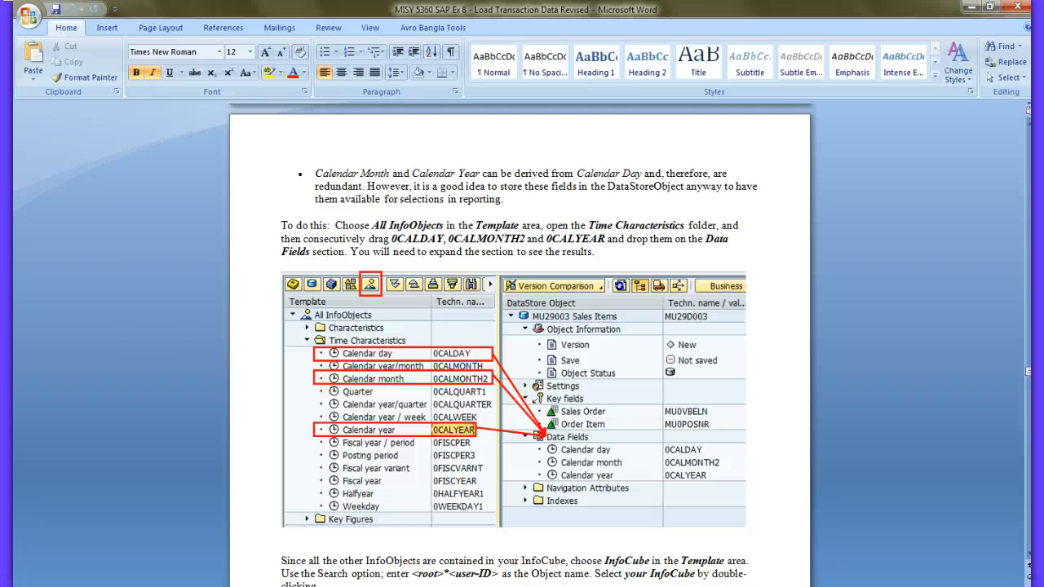
pyautogui.click(400, 500)
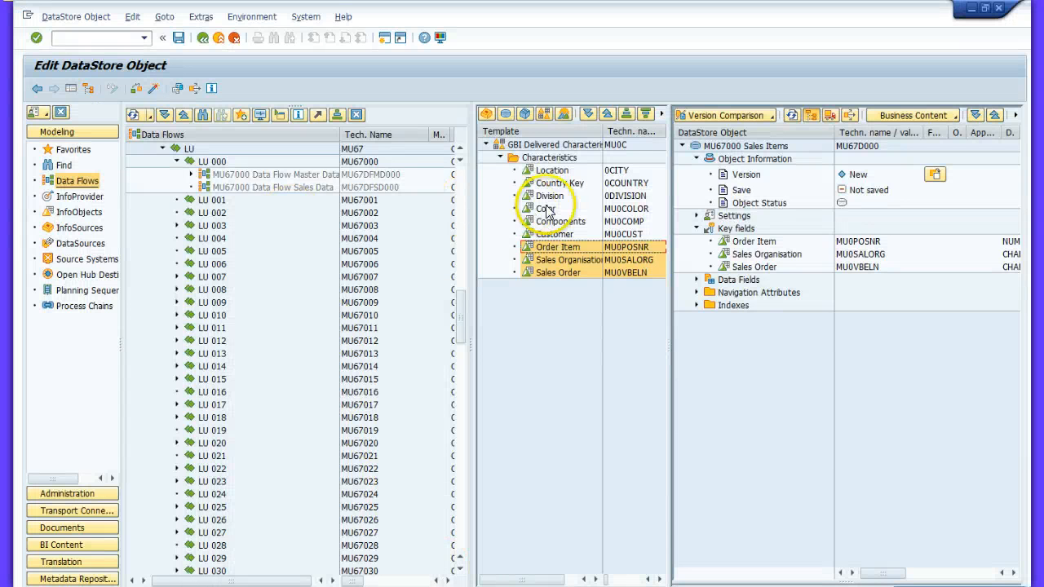
pyautogui.click(563, 116)
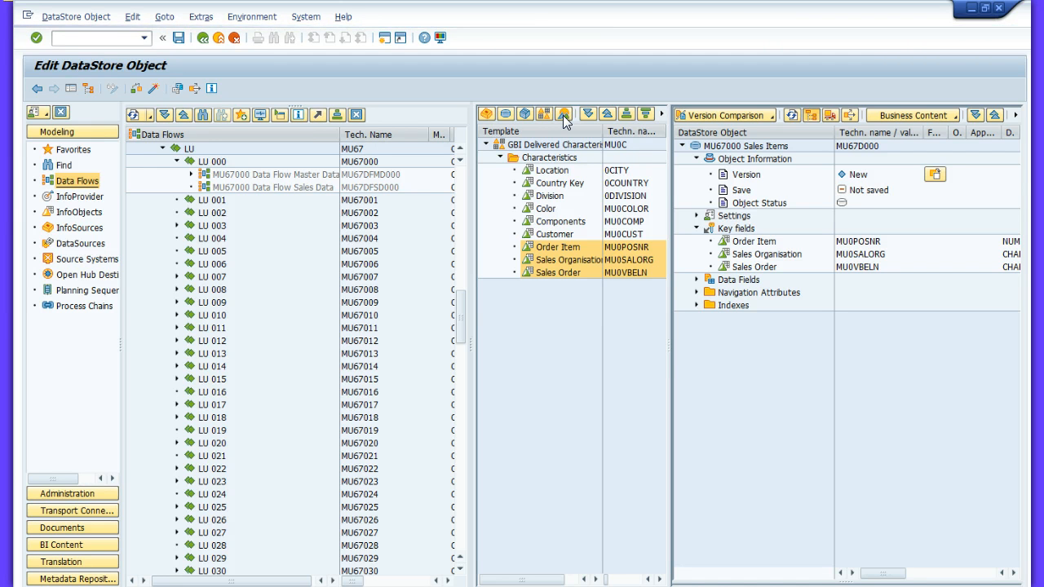
pyautogui.click(546, 115)
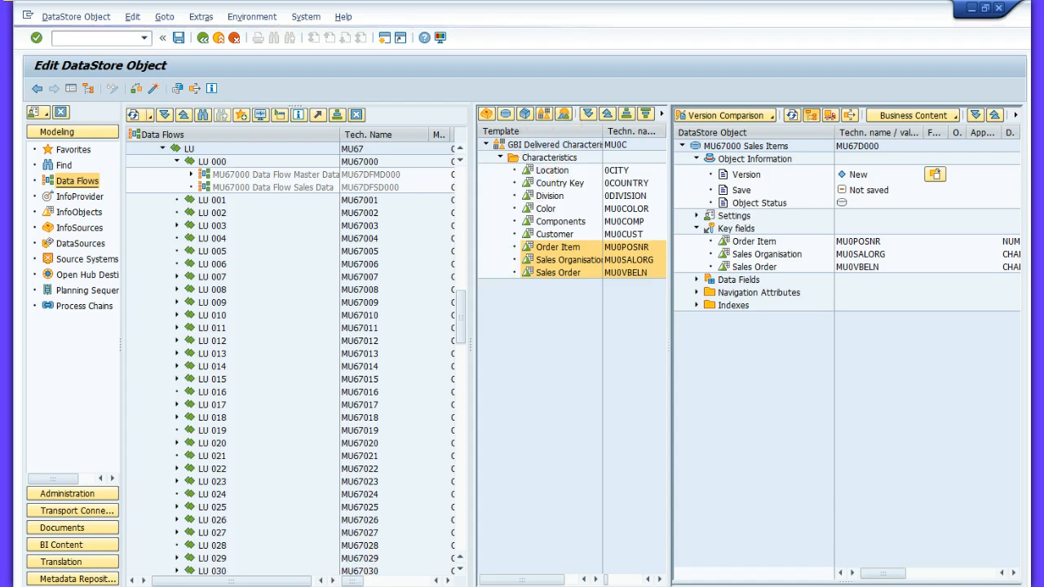
pyautogui.moveTo(297, 586)
pyautogui.click(297, 538)
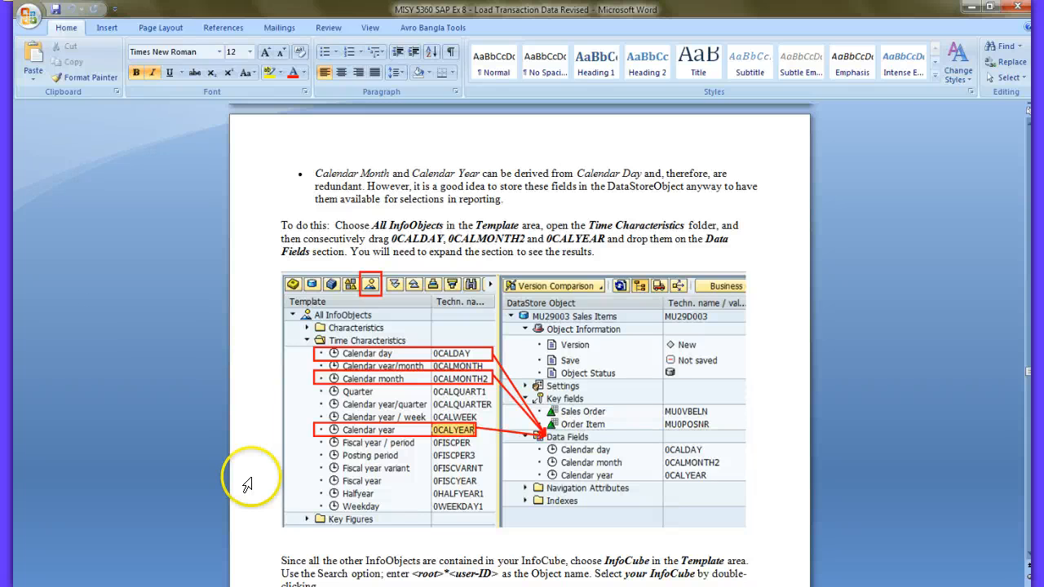
pyautogui.click(459, 539)
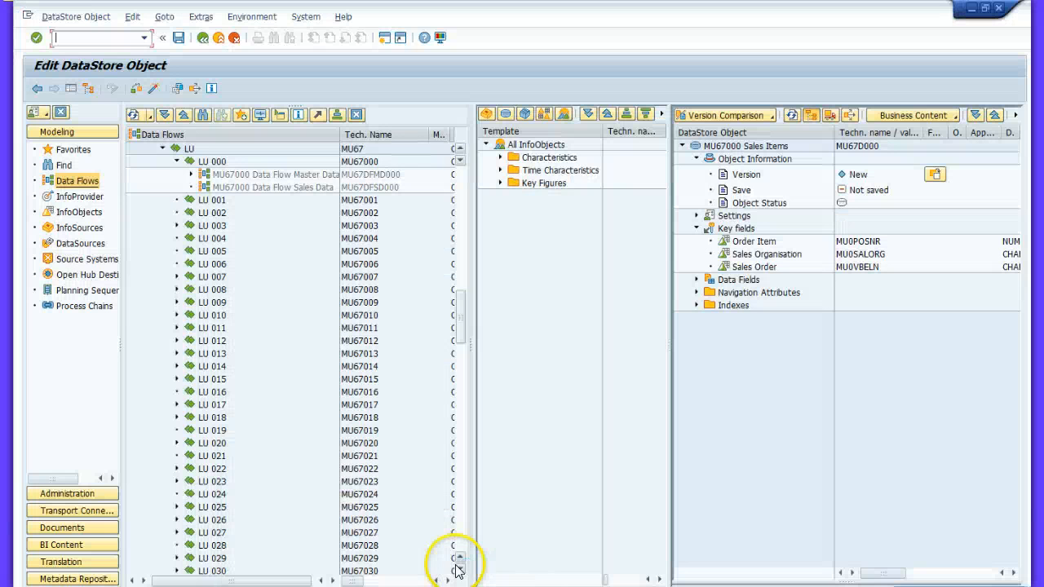
# Step: Expand the Time Characteristics folder and add Calendar day, Calendar month and Calendar Year to the DataStore object's Data Fields
pyautogui.click(500, 170)
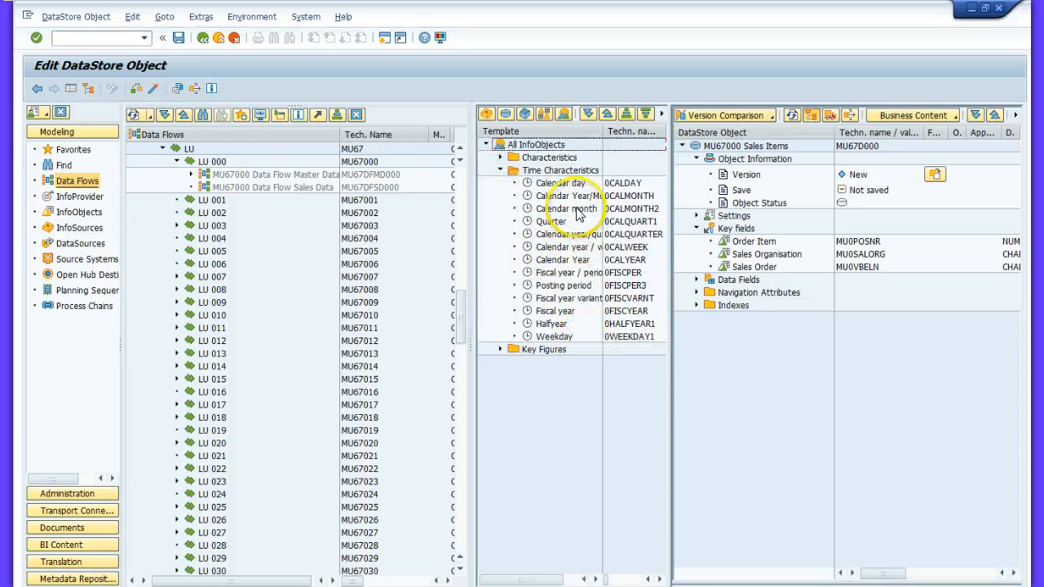
pyautogui.click(568, 184)
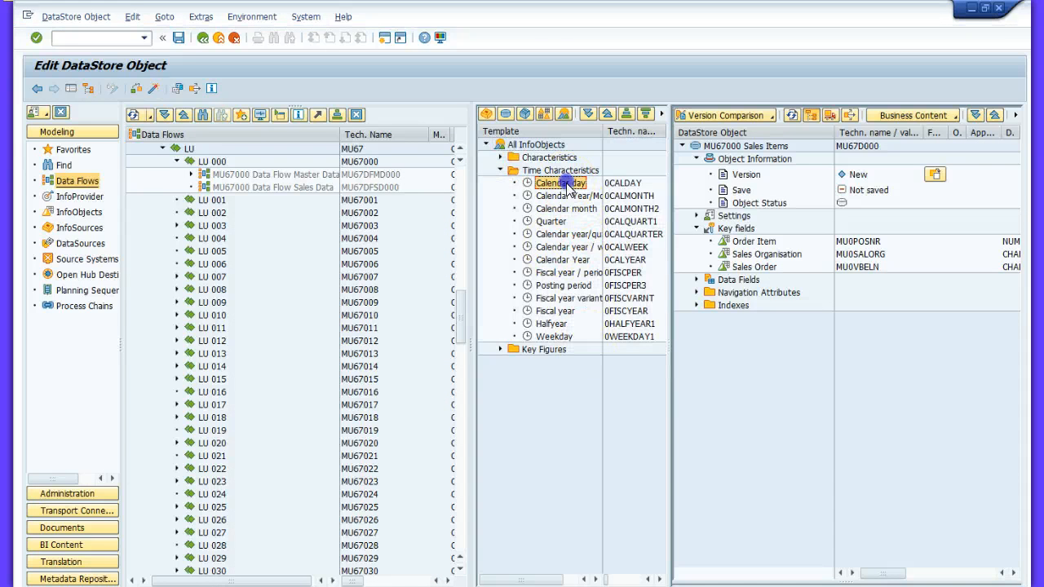
pyautogui.keyDown('ctrl'); pyautogui.click(551, 261); pyautogui.keyUp('ctrl')
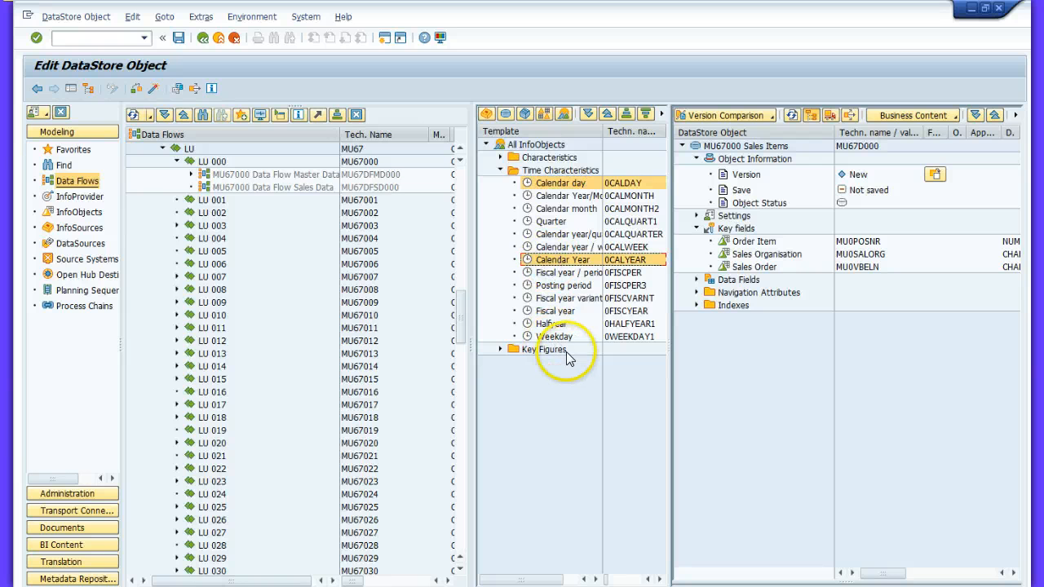
pyautogui.keyDown('ctrl'); pyautogui.click(581, 209); pyautogui.keyUp('ctrl')
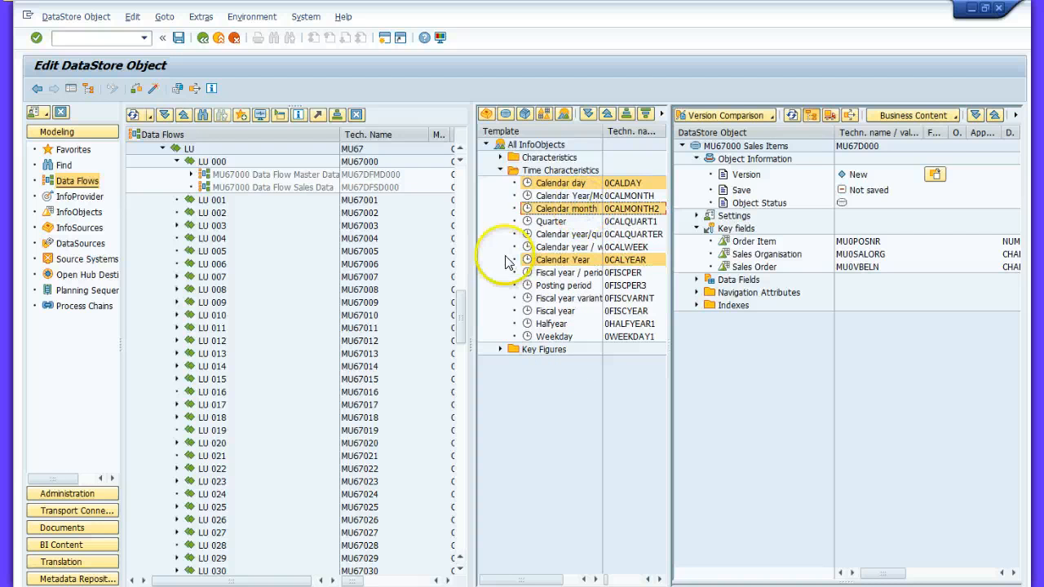
pyautogui.moveTo(557, 186); pyautogui.dragTo(737, 286)
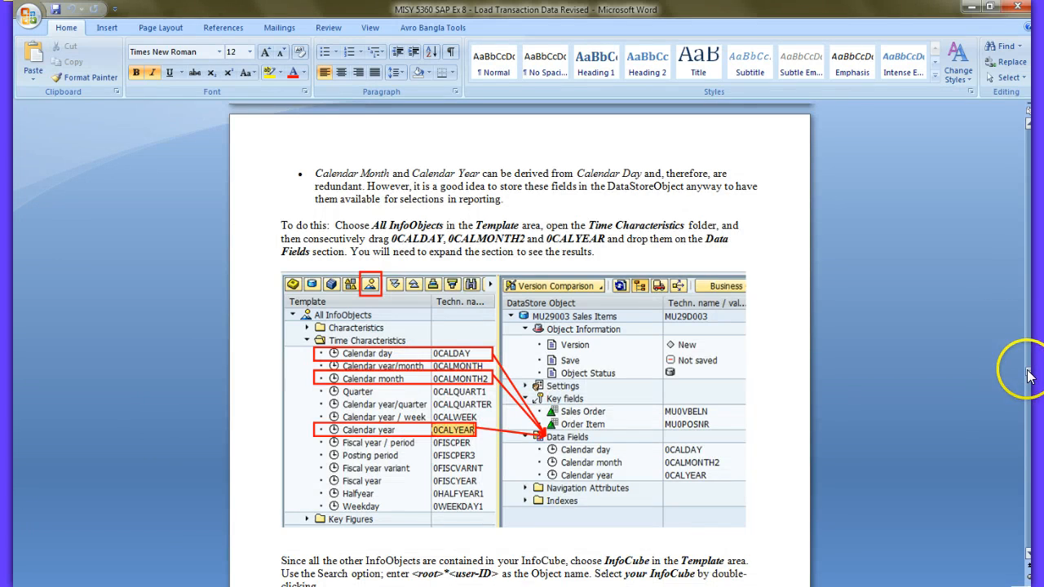
# Step: Read the InfoCube template instructions in the Word document and open the search for InfoCubes in SAP's InfoCube template selection
pyautogui.moveTo(1028, 368); pyautogui.dragTo(1029, 377)
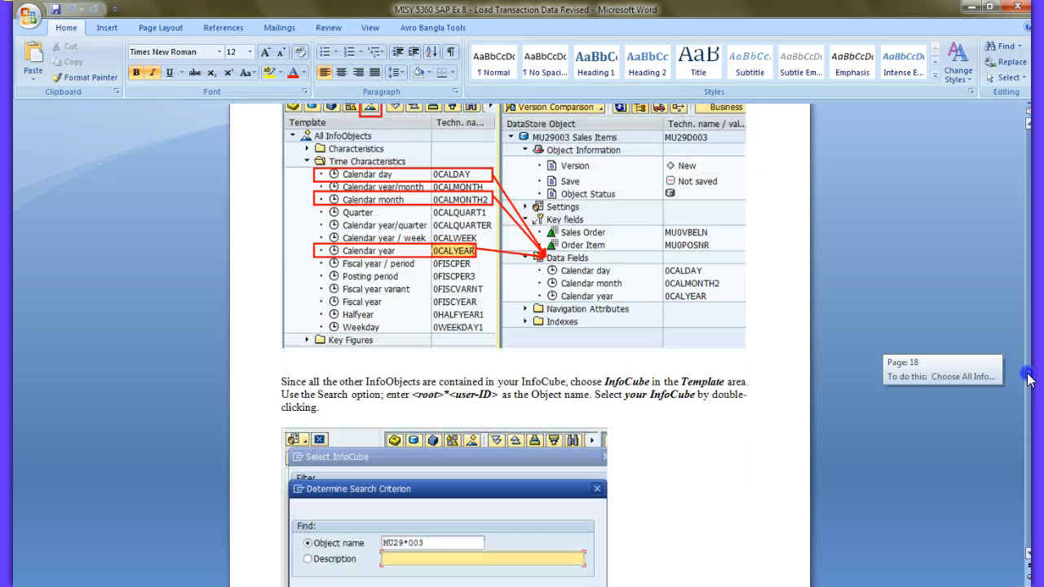
pyautogui.moveTo(1030, 377); pyautogui.dragTo(1029, 380)
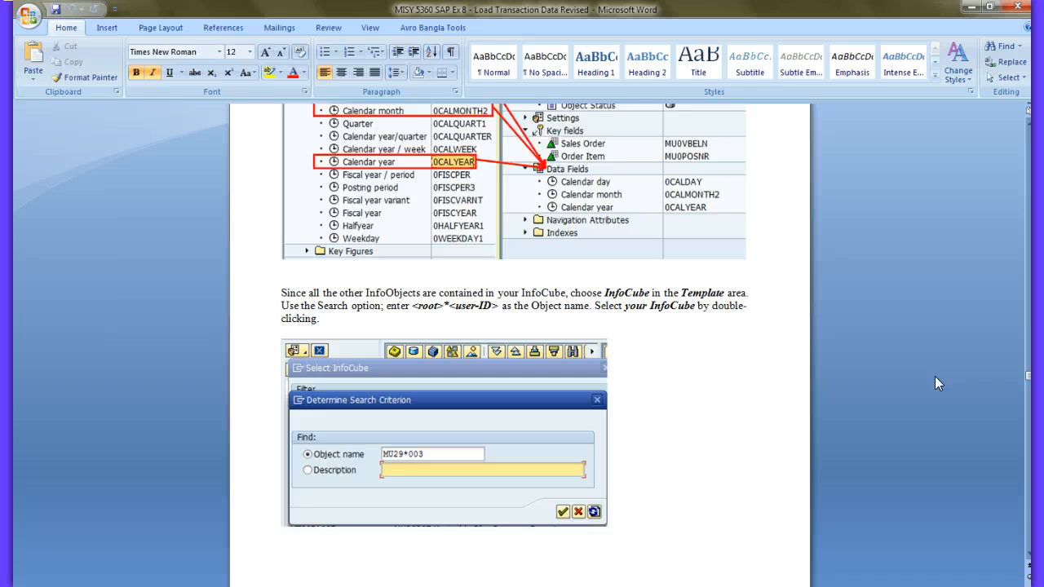
pyautogui.click(1029, 378)
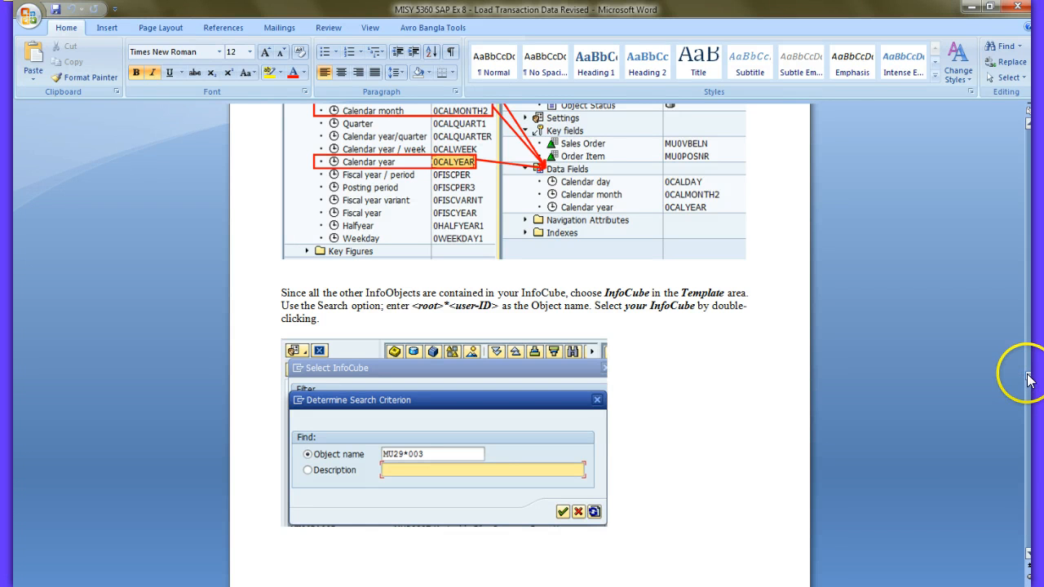
pyautogui.moveTo(1029, 379); pyautogui.dragTo(1030, 384)
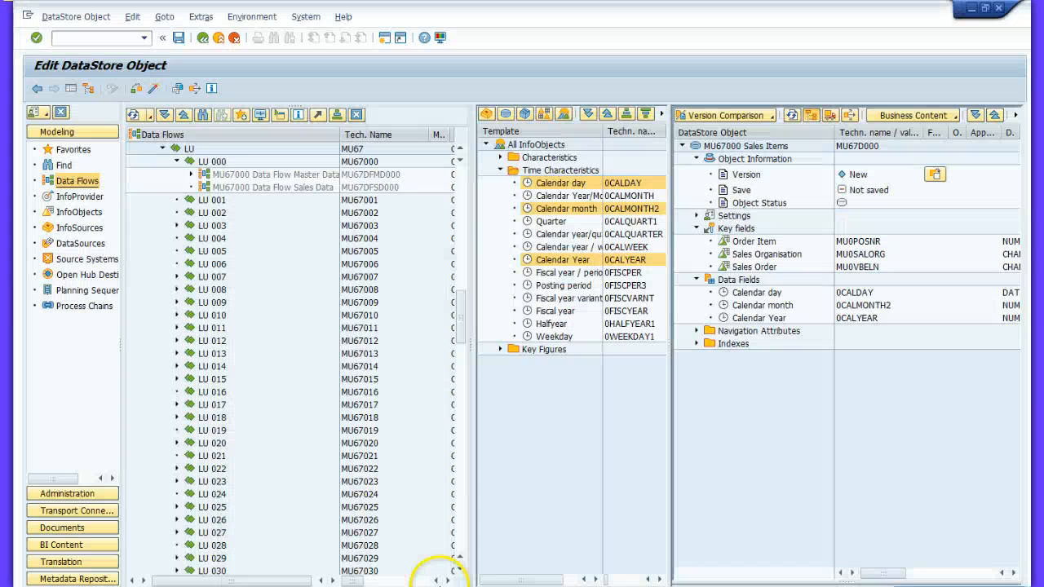
pyautogui.click(525, 114)
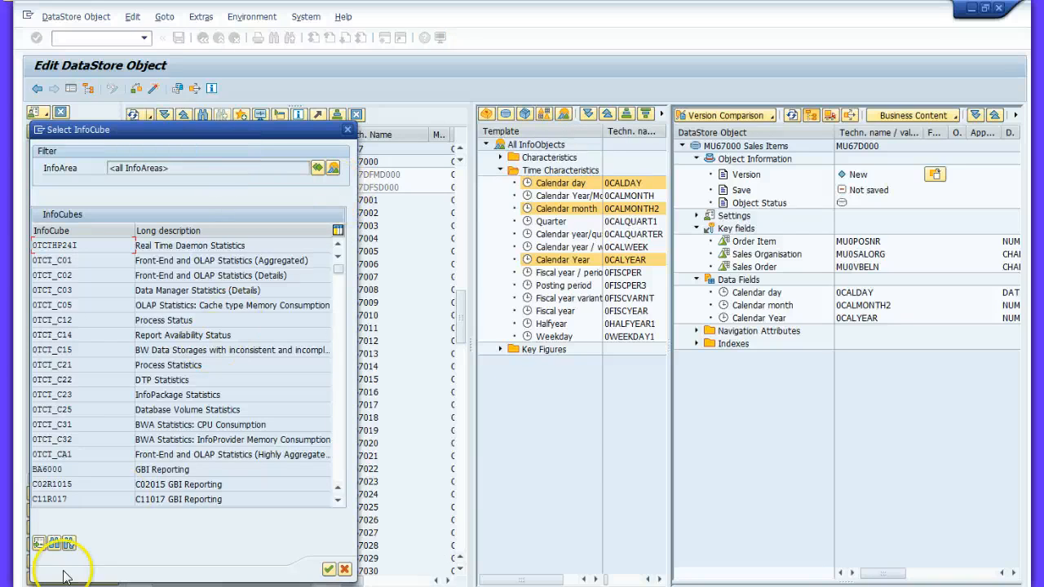
pyautogui.click(53, 543)
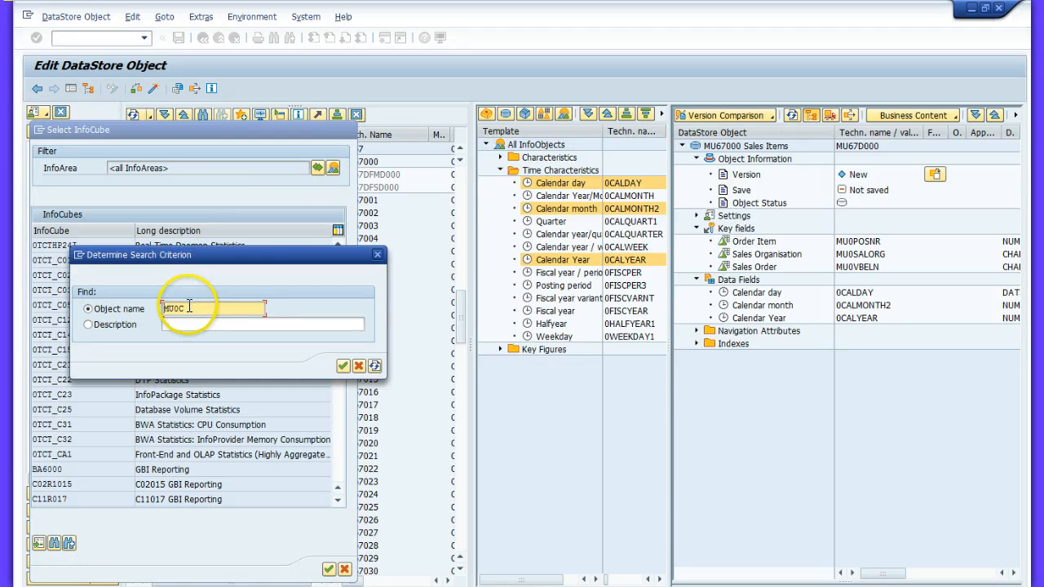
# Step: Search the InfoCubes for object name MU67*000 and load MU67R1000 (MU67000 GBI Reporting) as the template
pyautogui.press('BackSpace')
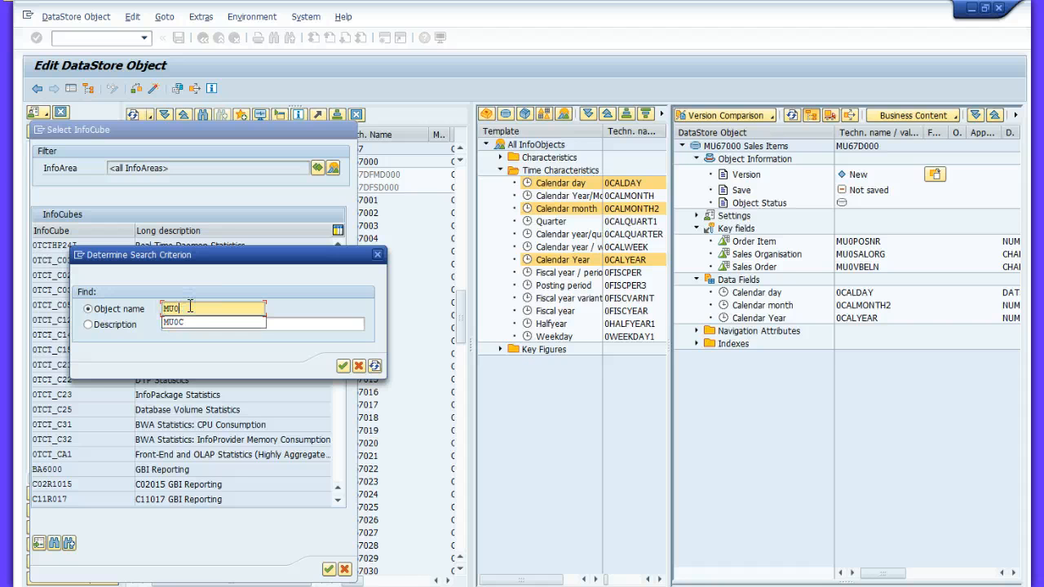
pyautogui.write('67')
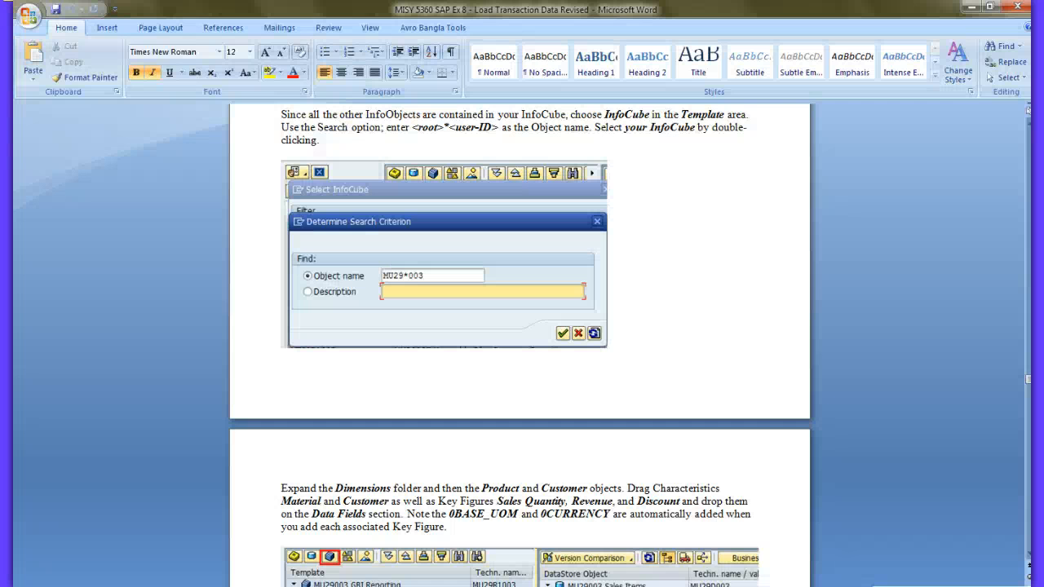
pyautogui.click(386, 586)
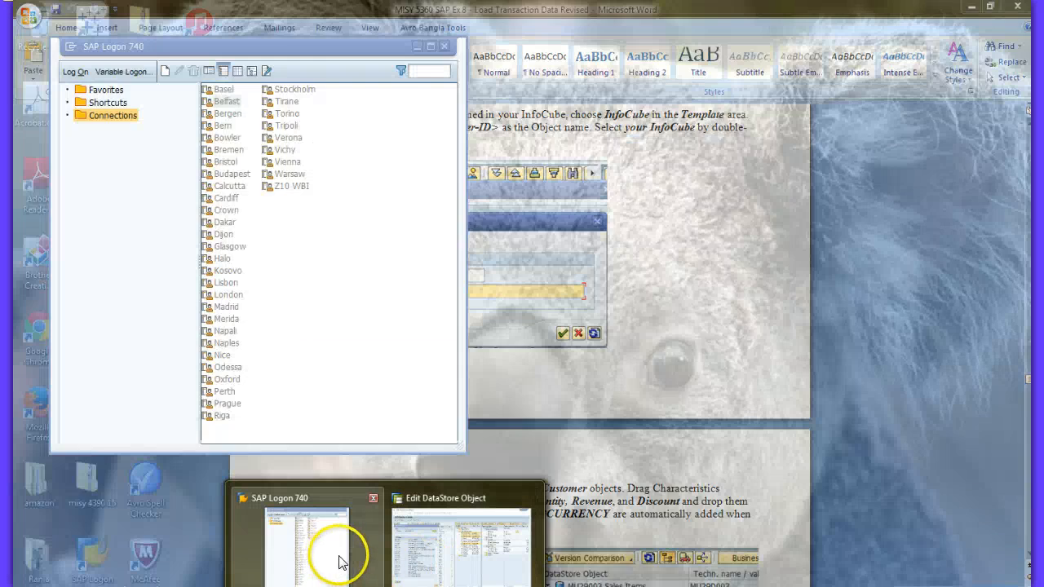
pyautogui.click(420, 552)
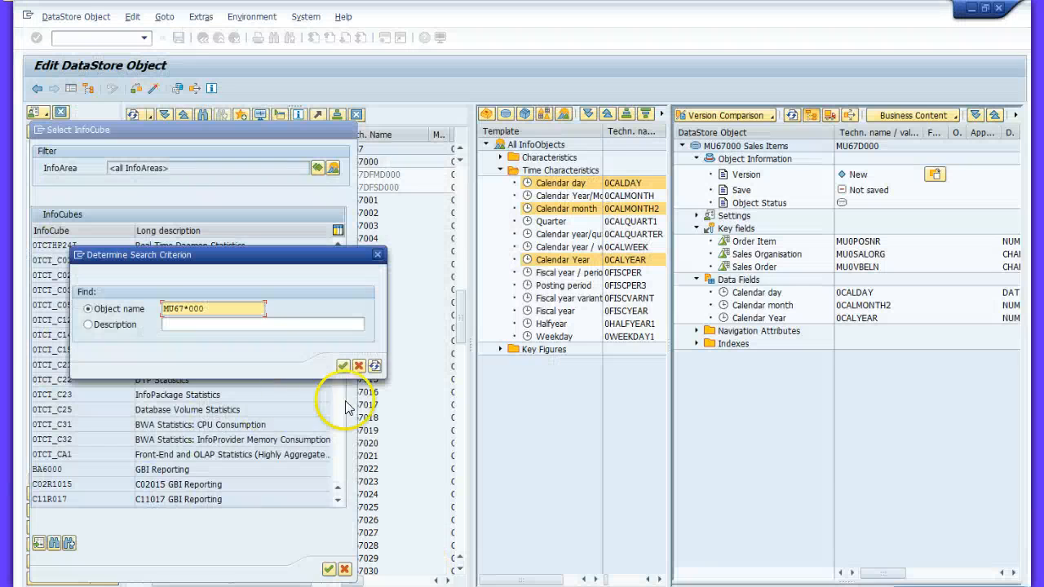
pyautogui.click(341, 366)
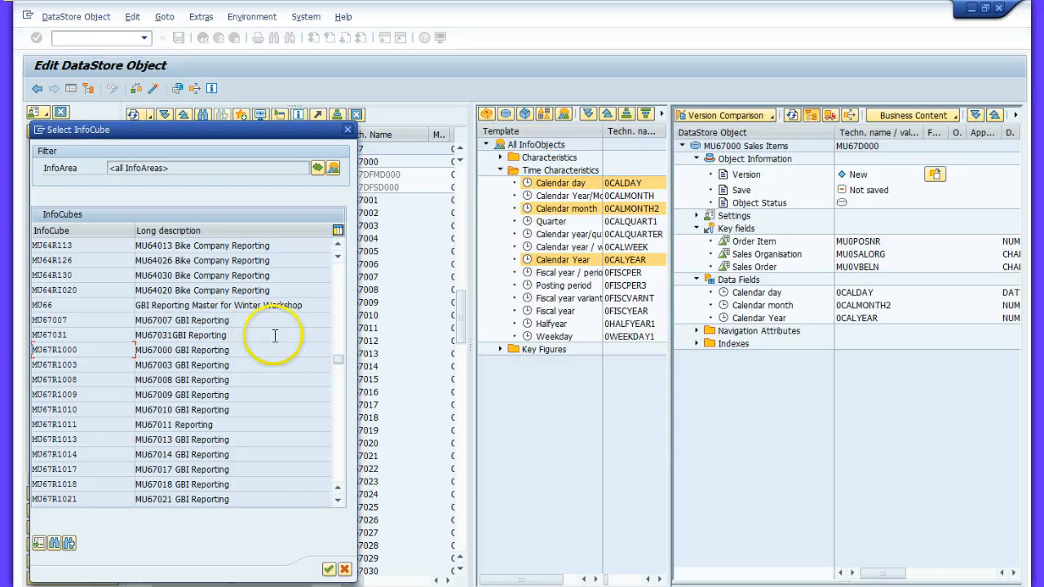
pyautogui.click(173, 350)
pyautogui.doubleClick(173, 350)
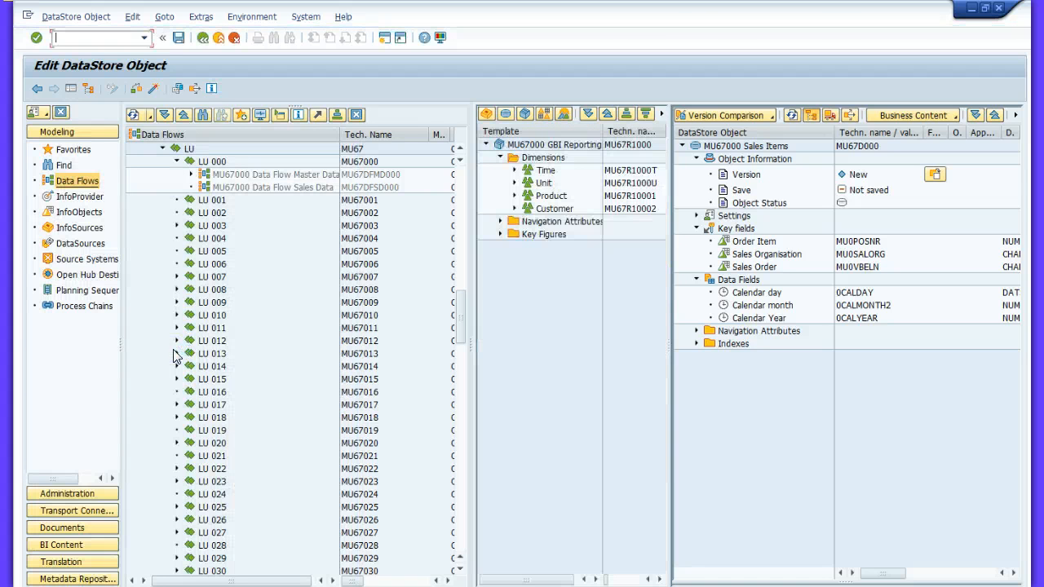
# Step: Consult the dimension and key figure instructions in Word, and expand the template's Key Figures and Navigation Attributes folders in SAP
pyautogui.click(516, 585)
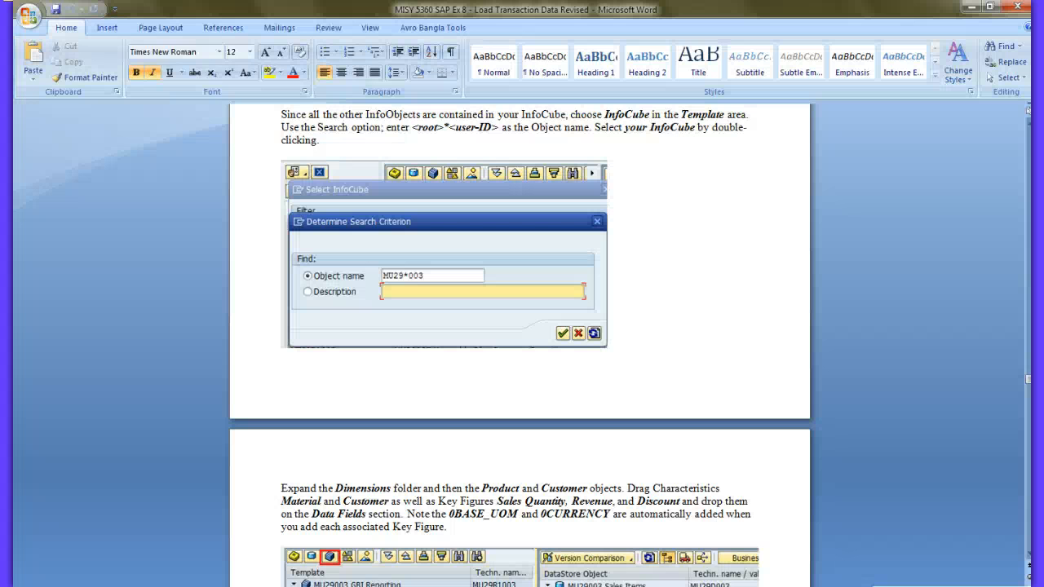
pyautogui.moveTo(1026, 383); pyautogui.dragTo(1027, 390)
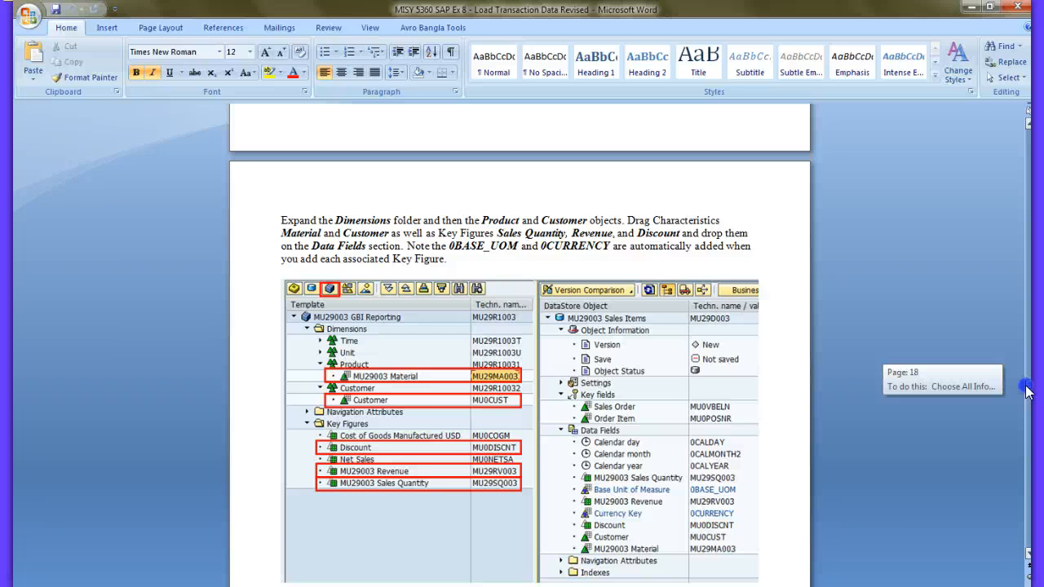
pyautogui.moveTo(1026, 389); pyautogui.dragTo(1027, 389)
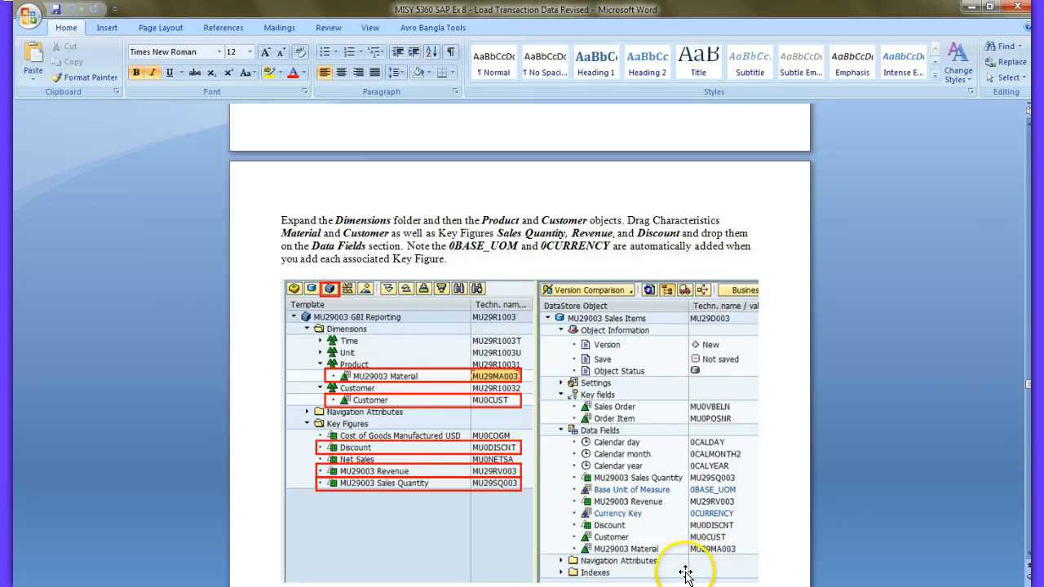
pyautogui.moveTo(386, 584)
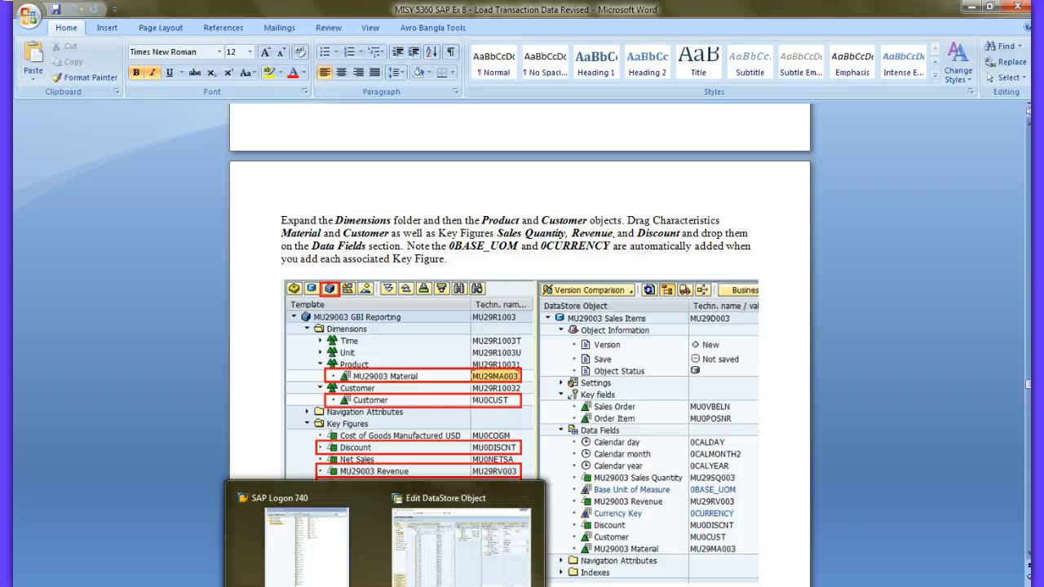
pyautogui.click(466, 554)
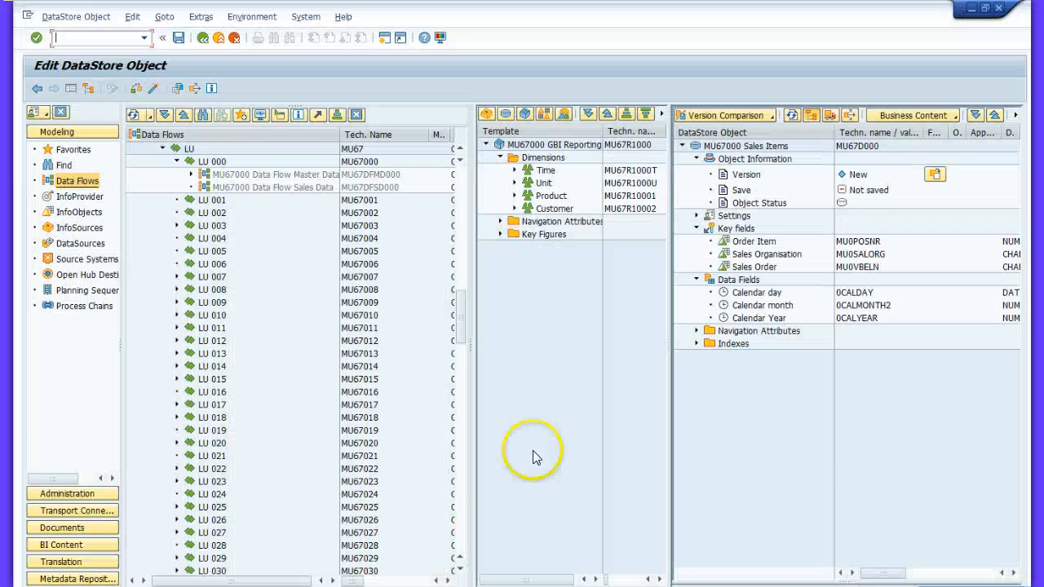
pyautogui.click(500, 234)
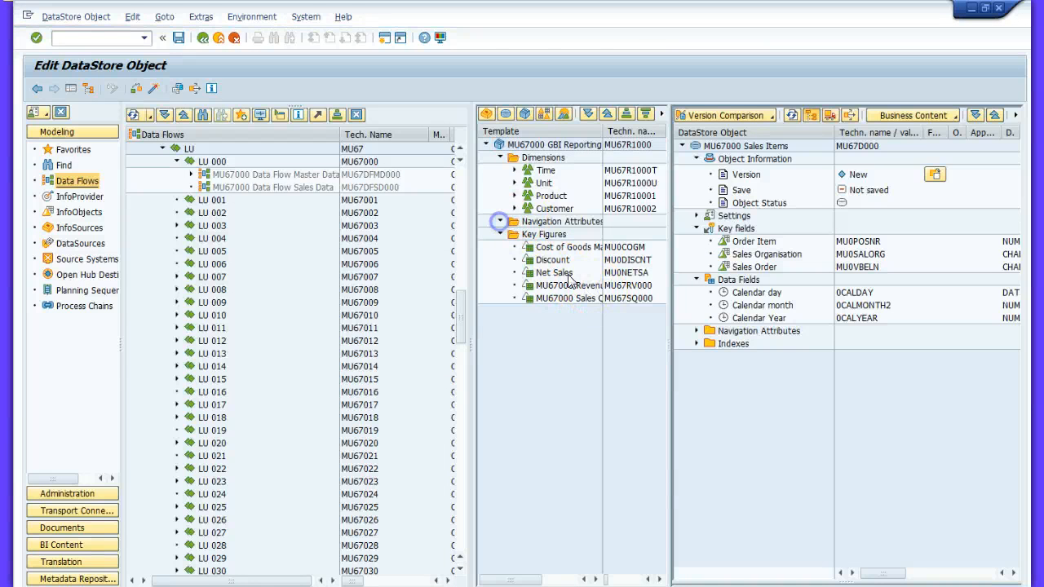
pyautogui.click(501, 222)
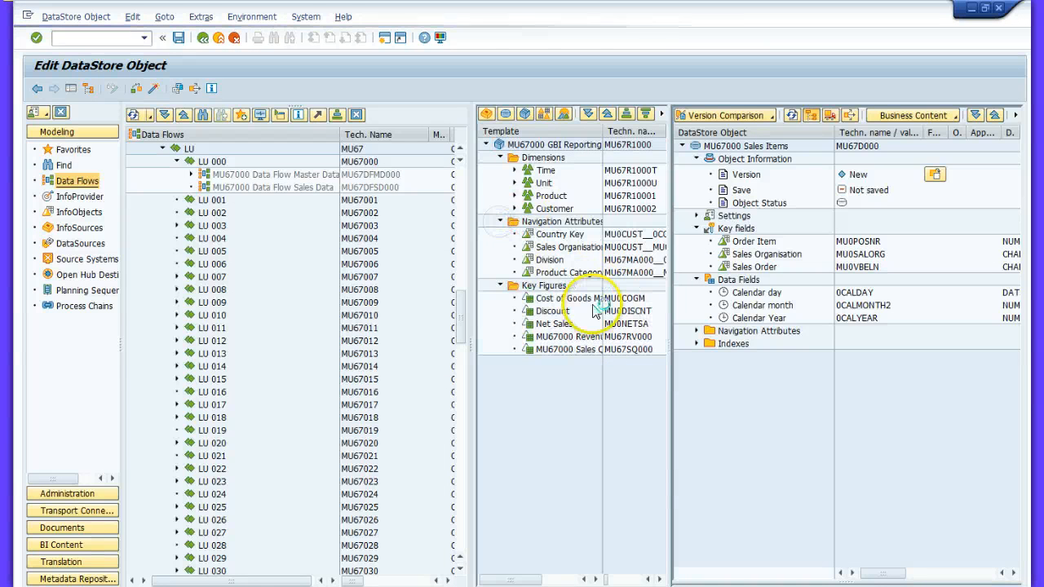
# Step: Expand the Product and Customer dimensions and add MU67000 Material and Customer to the DataStore object's Data Fields
pyautogui.click(552, 197)
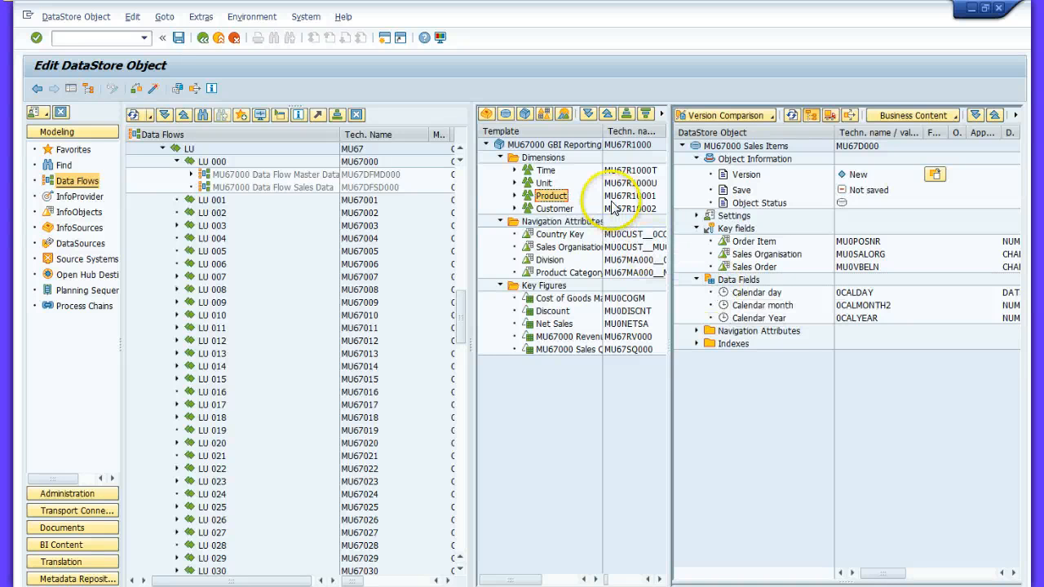
pyautogui.moveTo(547, 199); pyautogui.dragTo(741, 289)
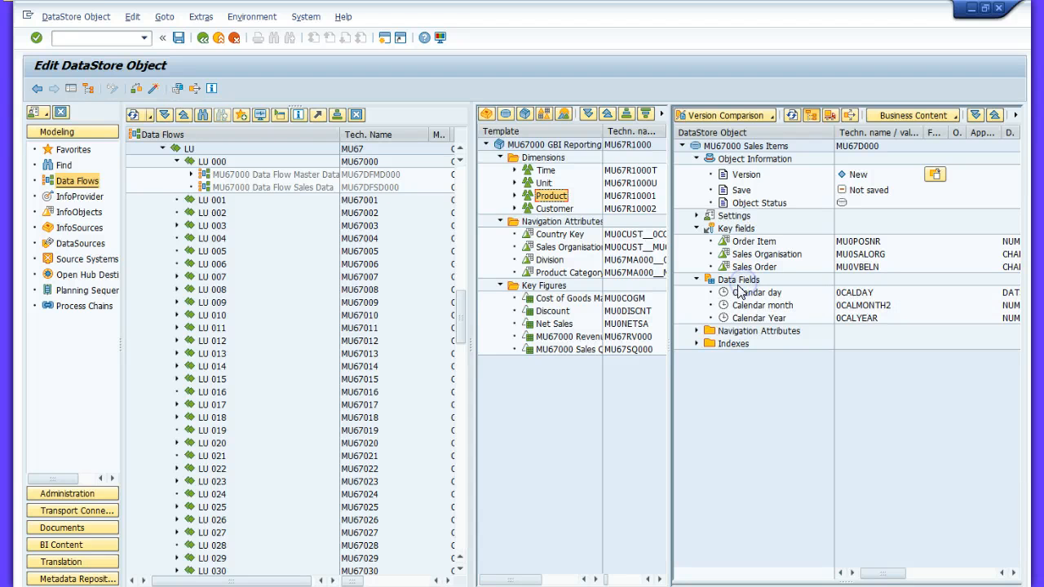
pyautogui.click(514, 196)
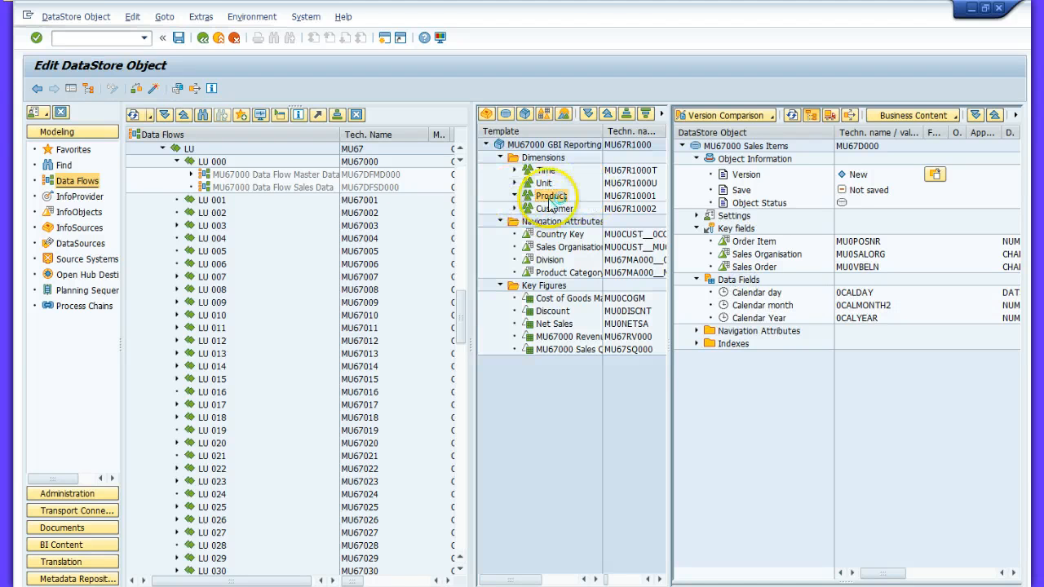
pyautogui.moveTo(585, 210); pyautogui.dragTo(738, 292)
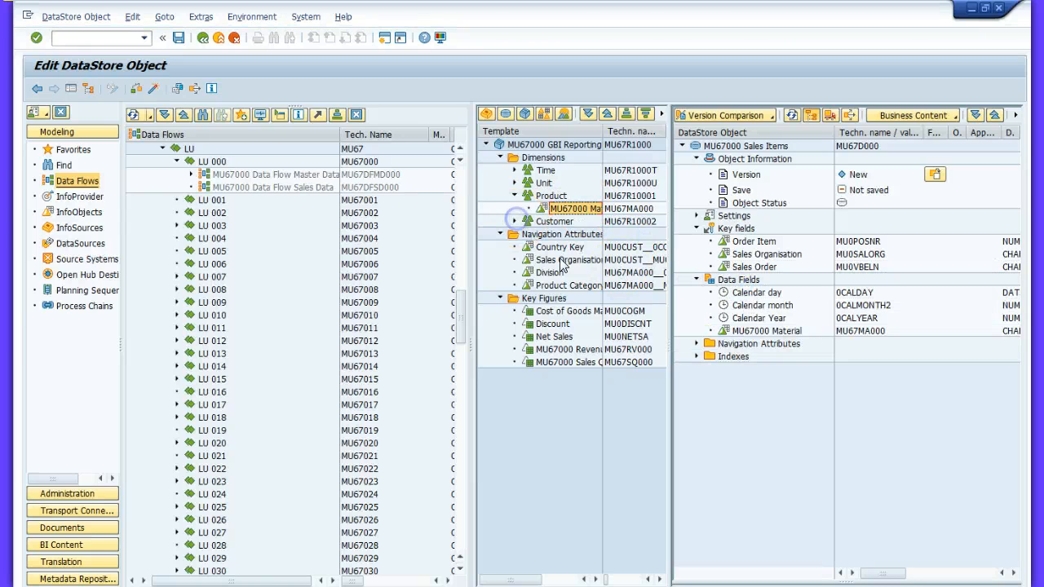
pyautogui.click(514, 221)
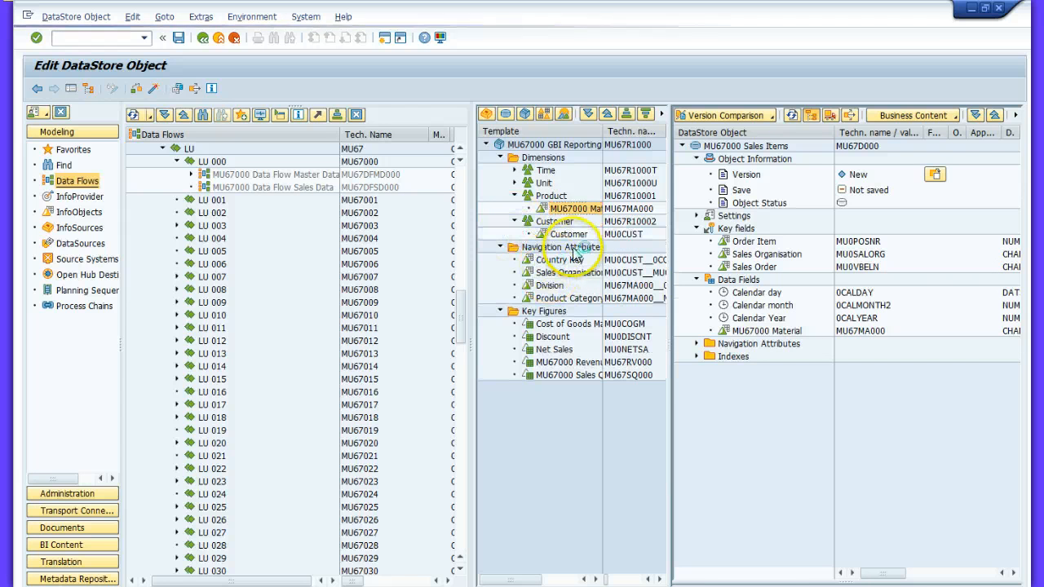
pyautogui.moveTo(563, 236); pyautogui.dragTo(711, 319)
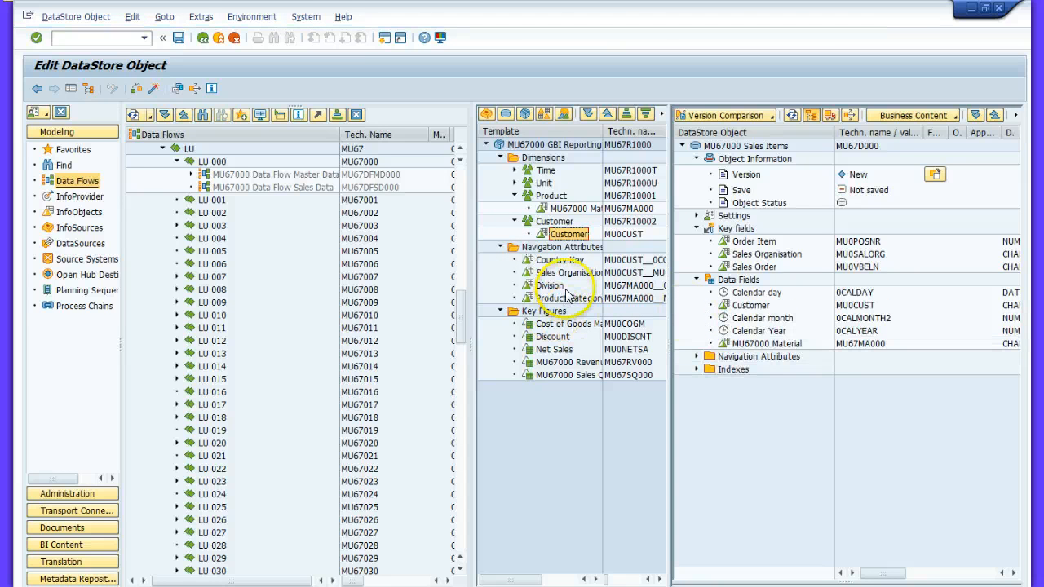
# Step: Add the key figures Discount, Net Sales, MU67000 Revenue and MU67000 Sales Quantity to the Data Fields
pyautogui.click(555, 337)
pyautogui.moveTo(556, 337); pyautogui.dragTo(732, 342)
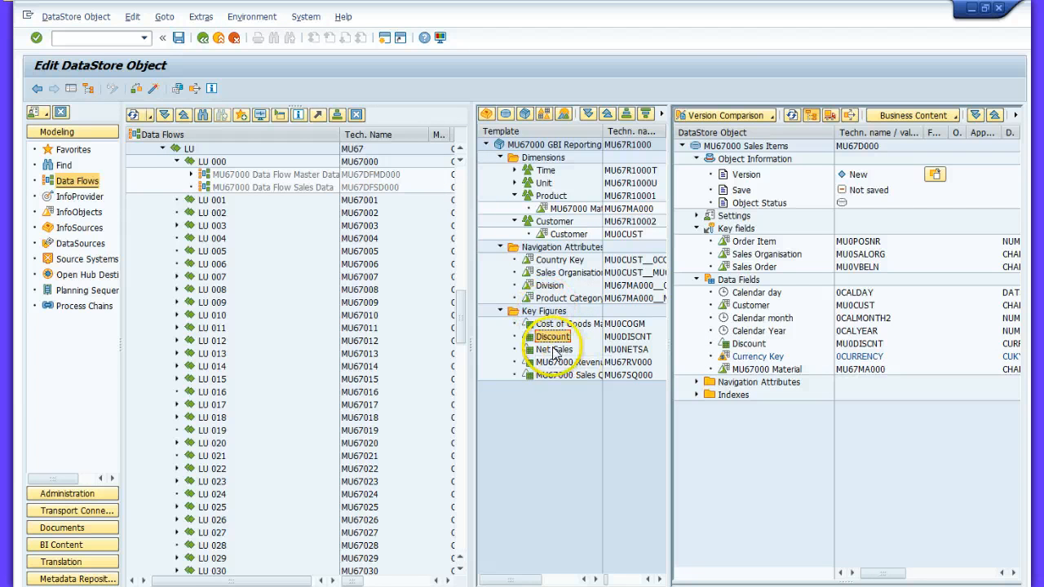
pyautogui.moveTo(554, 349); pyautogui.dragTo(739, 333)
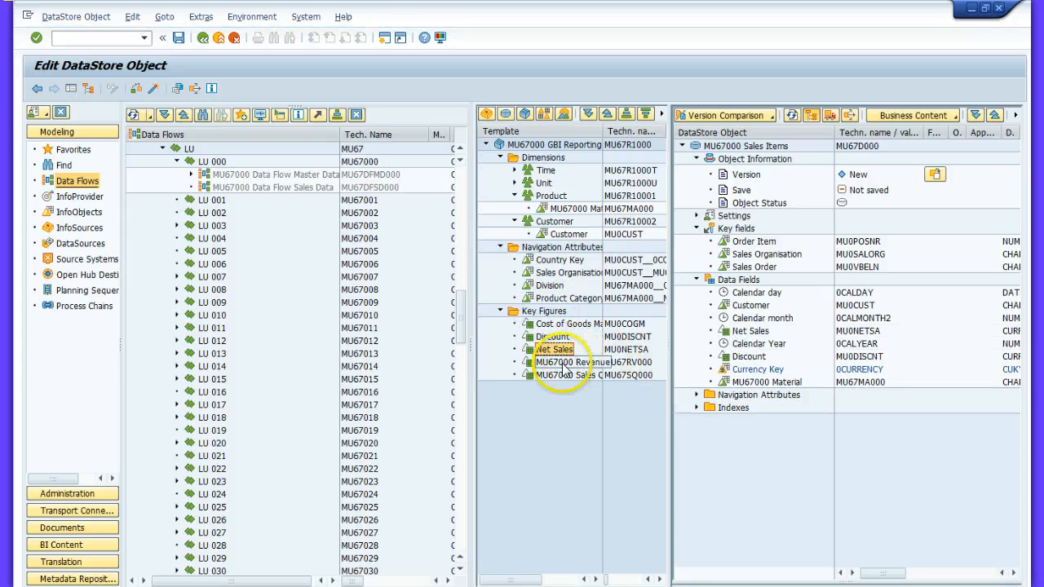
pyautogui.moveTo(569, 362); pyautogui.dragTo(732, 349)
pyautogui.moveTo(569, 375); pyautogui.dragTo(741, 368)
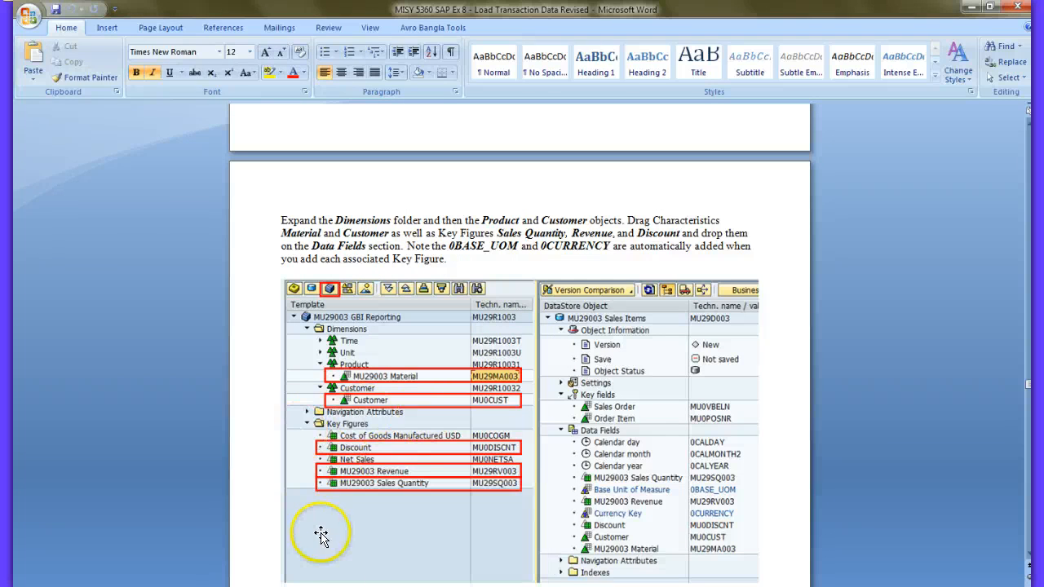
# Step: Return to SAP from the Word instructions and remove Net Sales from the Data Fields
pyautogui.click(460, 552)
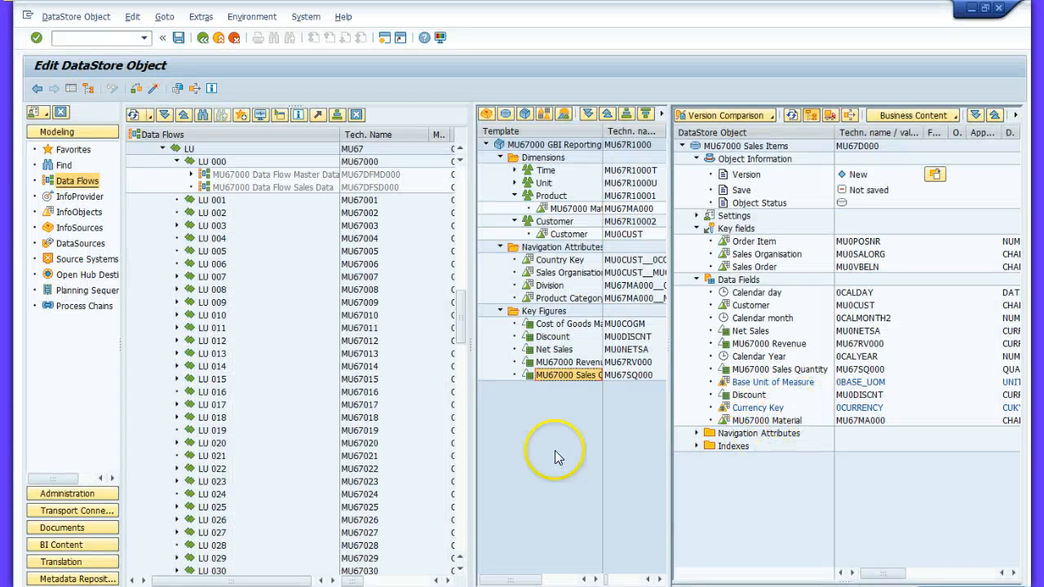
pyautogui.rightClick(742, 331)
pyautogui.click(769, 406)
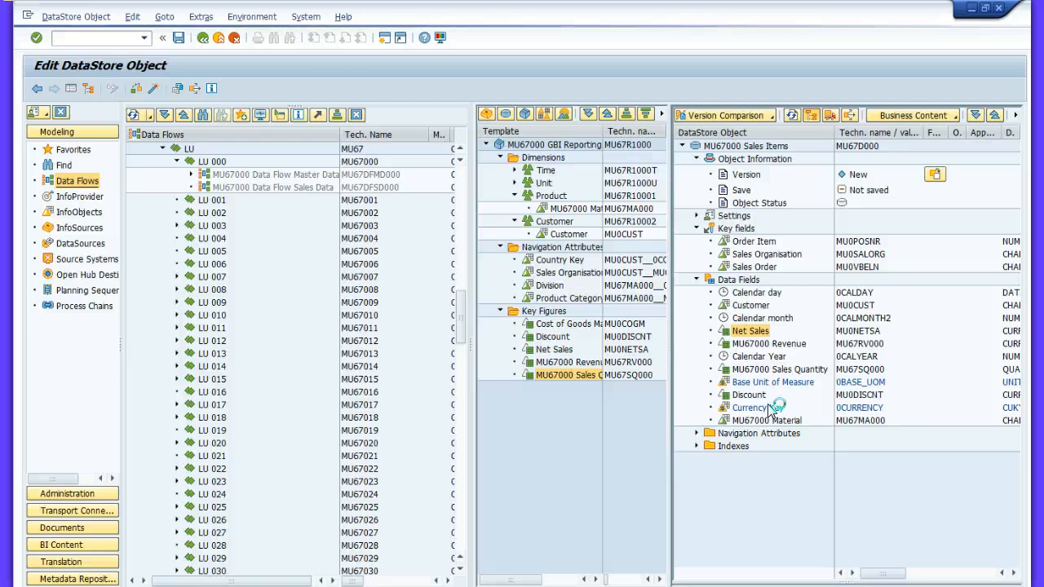
# Step: Check the activation instruction in the Word document and activate the Sales Items DataStore object in SAP
pyautogui.click(202, 586)
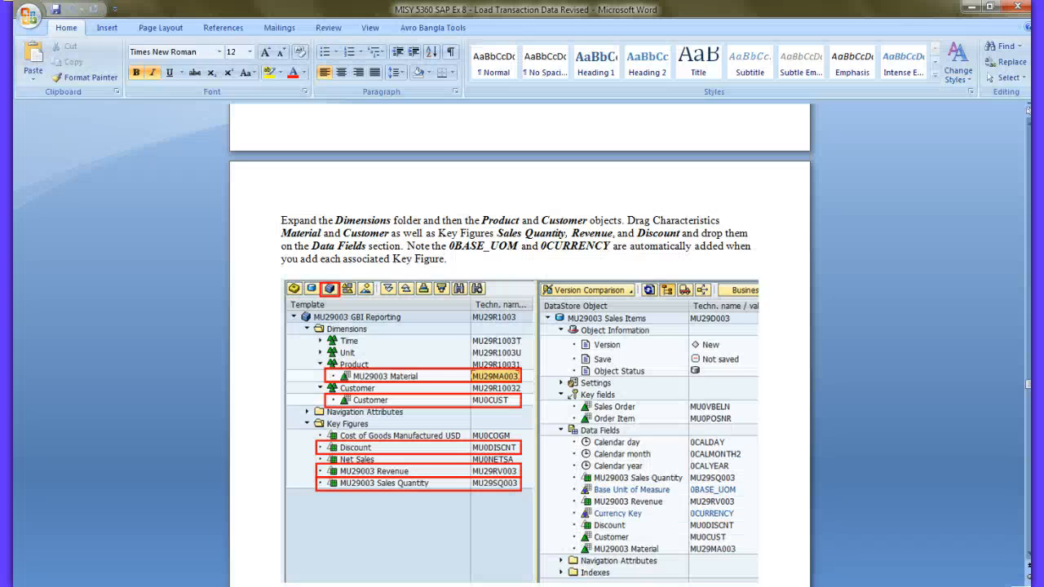
pyautogui.moveTo(1028, 390); pyautogui.dragTo(1027, 398)
pyautogui.click(443, 517)
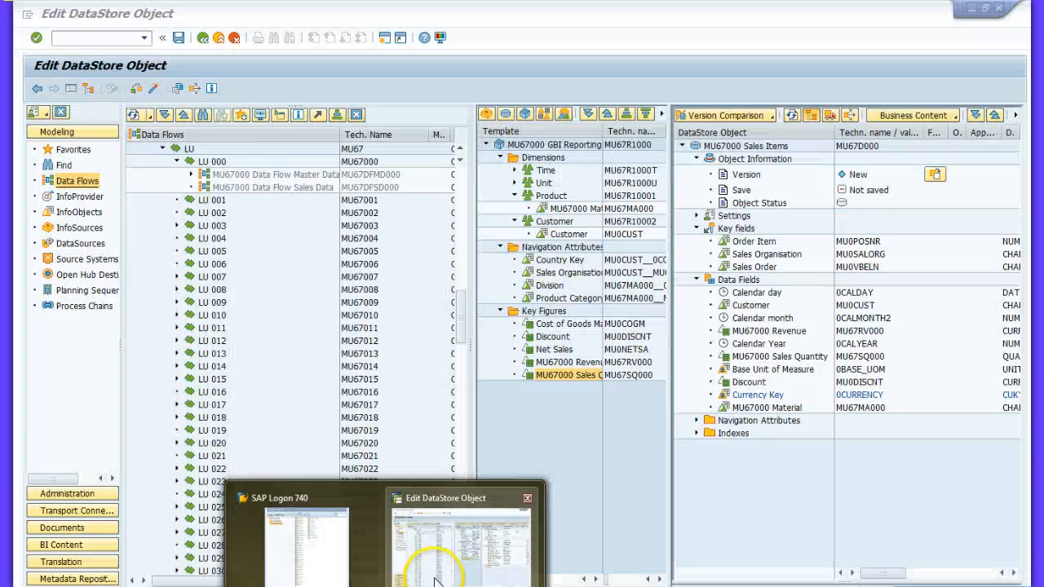
pyautogui.click(455, 531)
pyautogui.click(151, 92)
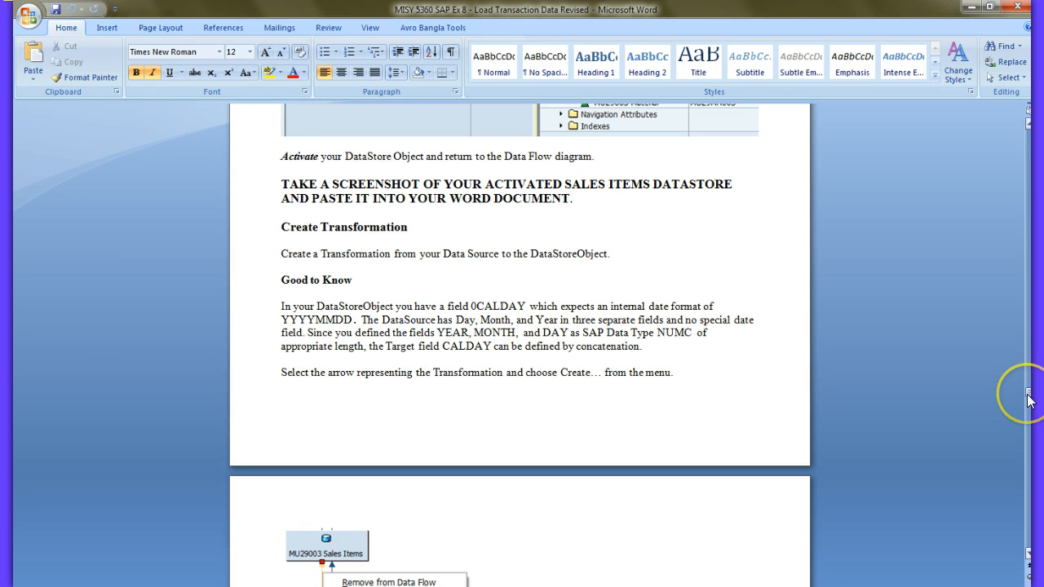
# Step: Check the Word instructions on returning to the data flow and open the MU67000 Data Flow Sales Data diagram in SAP
pyautogui.moveTo(1028, 394); pyautogui.dragTo(1029, 398)
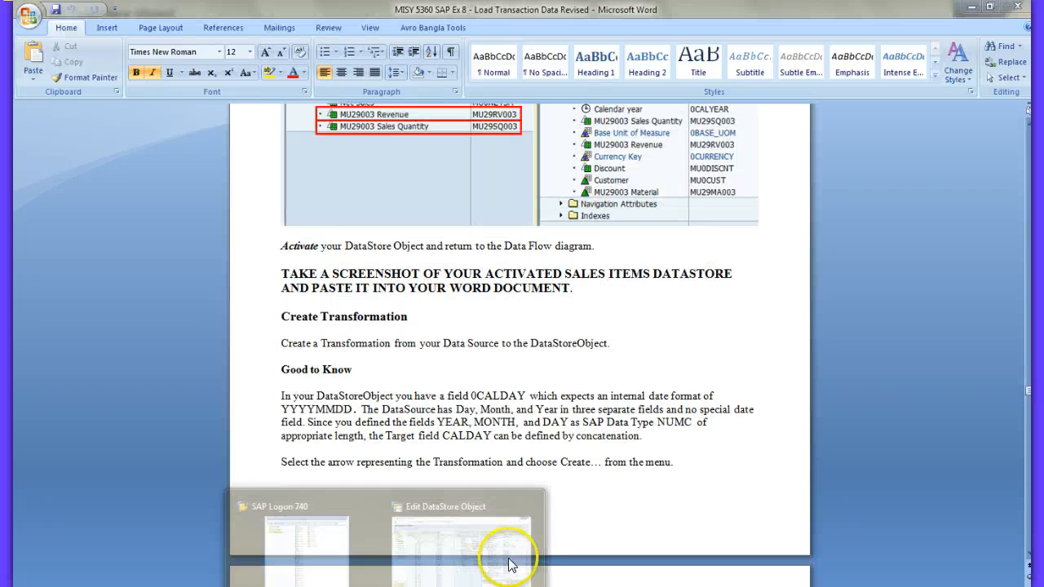
pyautogui.click(503, 559)
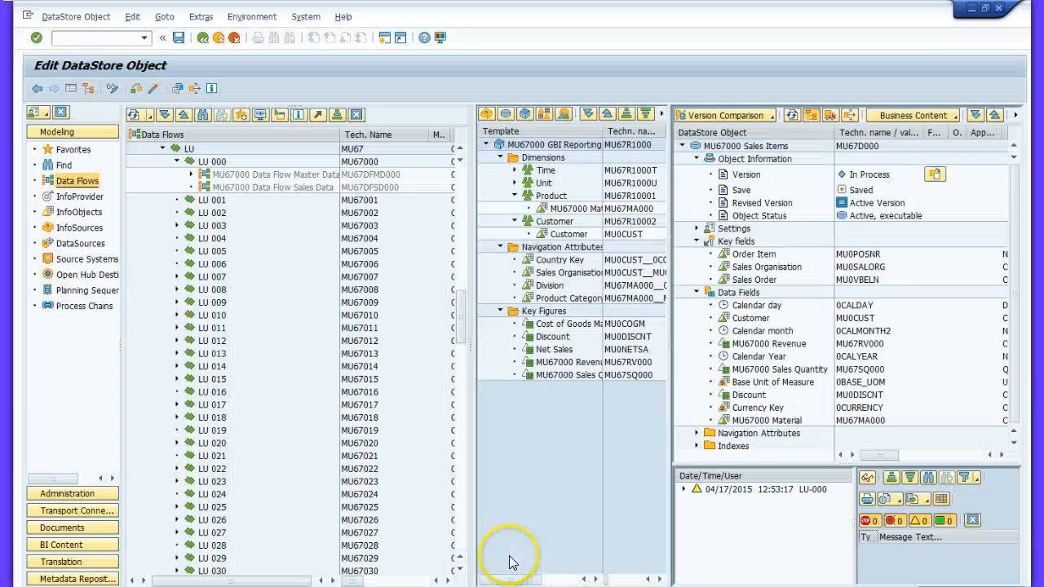
pyautogui.doubleClick(249, 187)
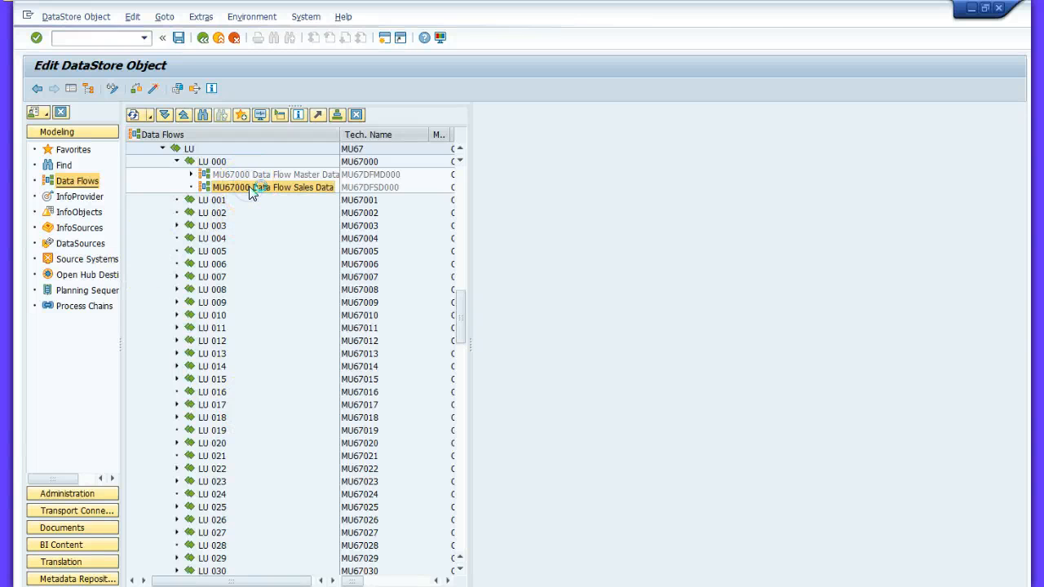
pyautogui.click(748, 279)
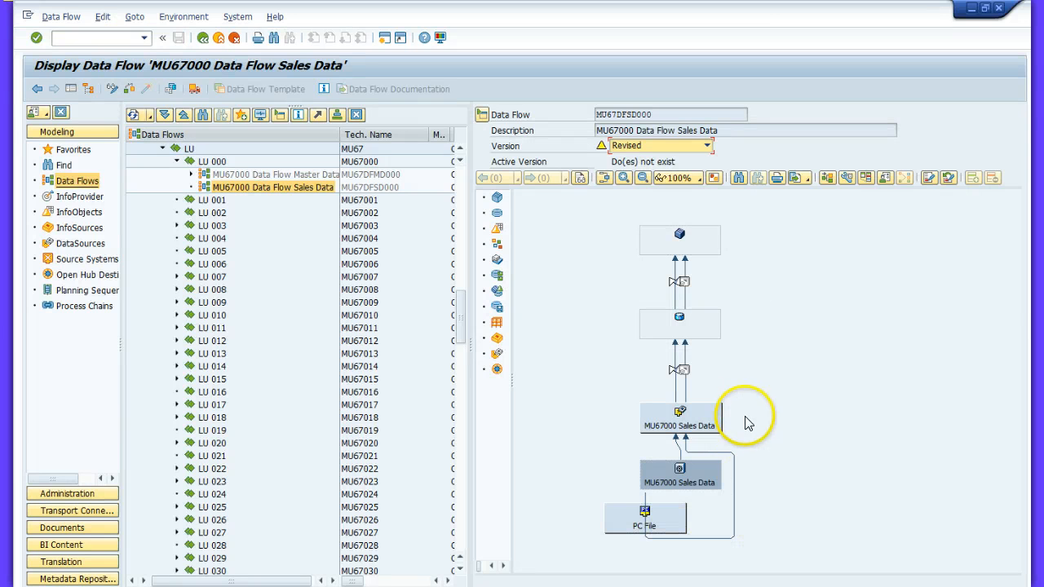
pyautogui.click(359, 586)
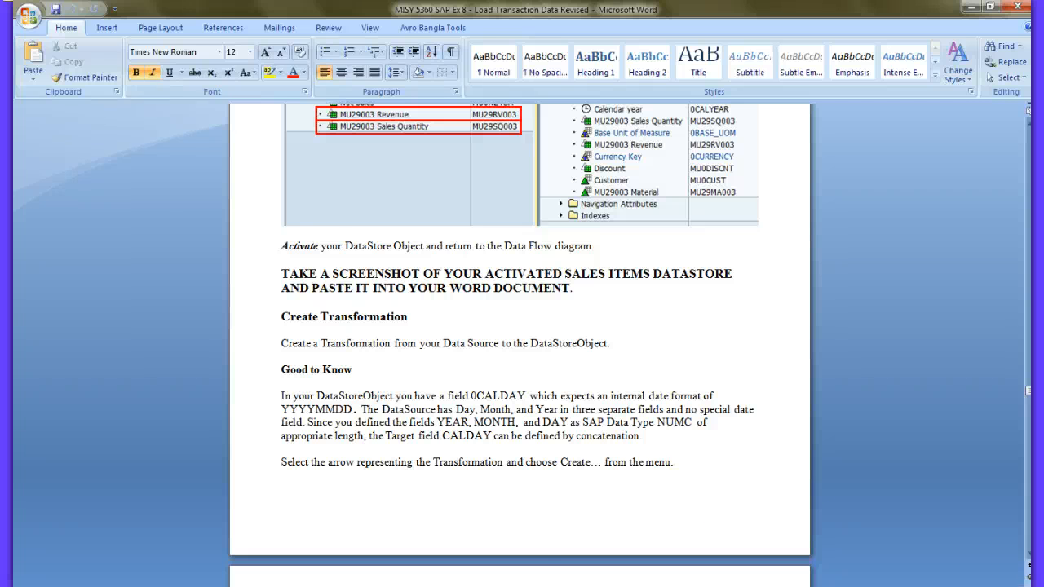
pyautogui.click(465, 548)
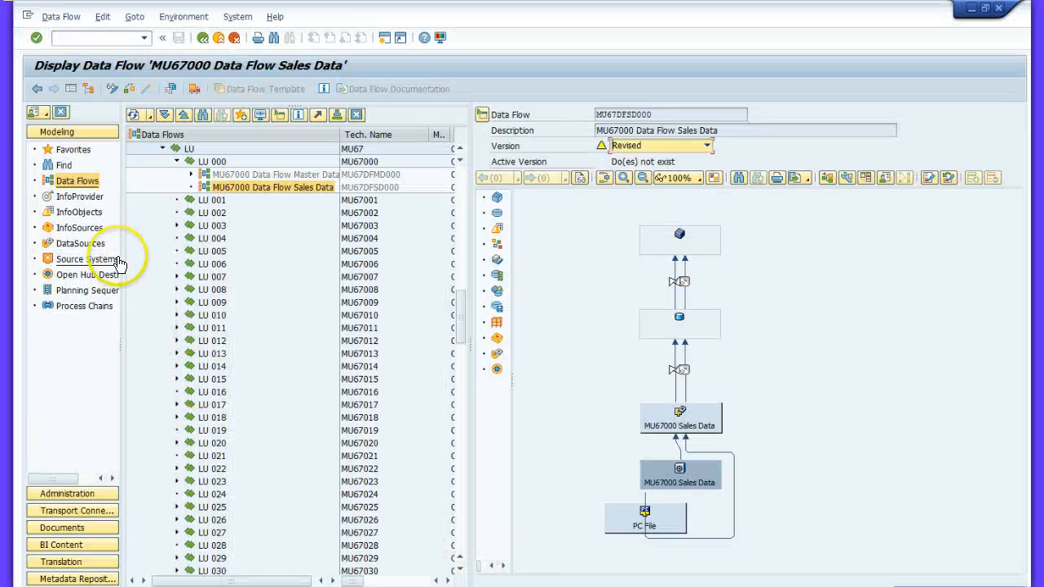
# Step: Display the MU67000 Sales Data DataSource under LU 000 and show its data flow
pyautogui.click(72, 243)
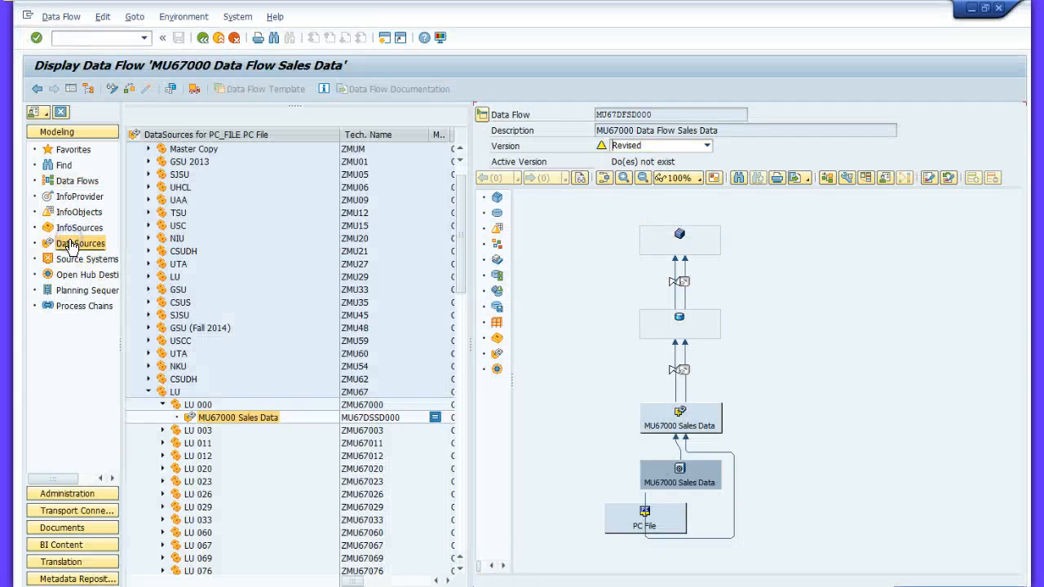
pyautogui.doubleClick(245, 417)
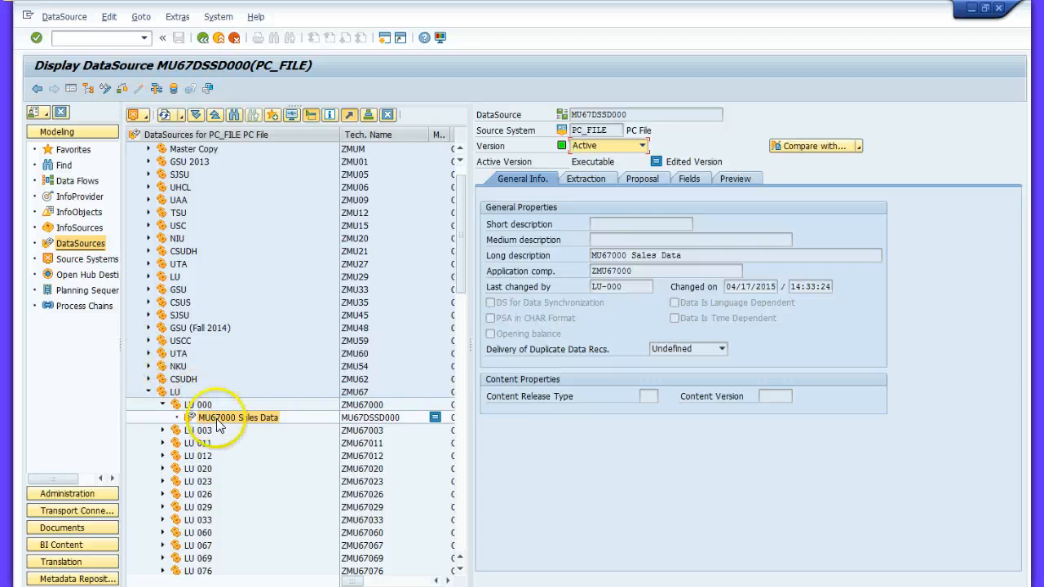
pyautogui.click(217, 419)
pyautogui.rightClick(218, 420)
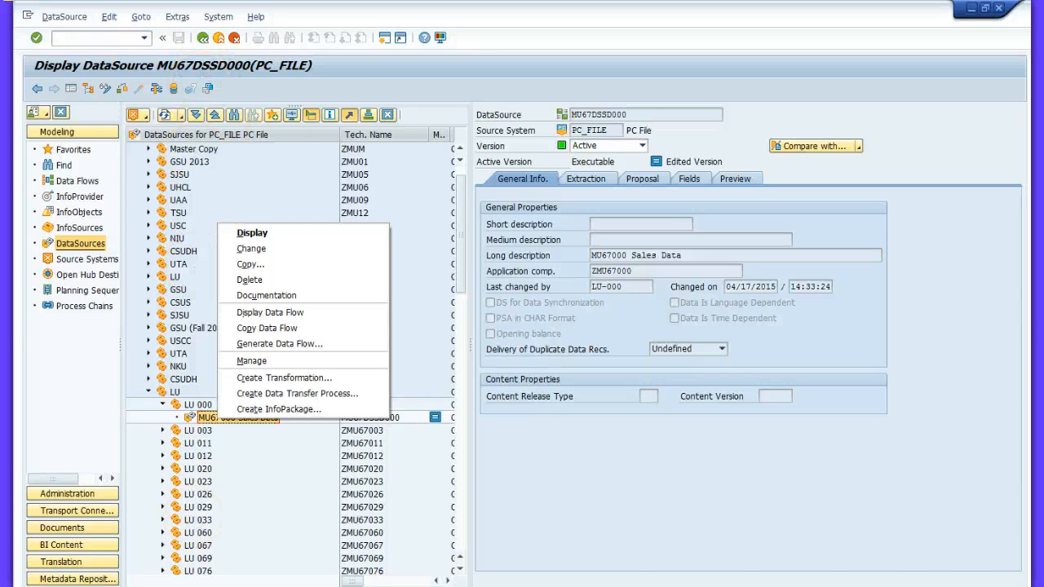
pyautogui.click(270, 313)
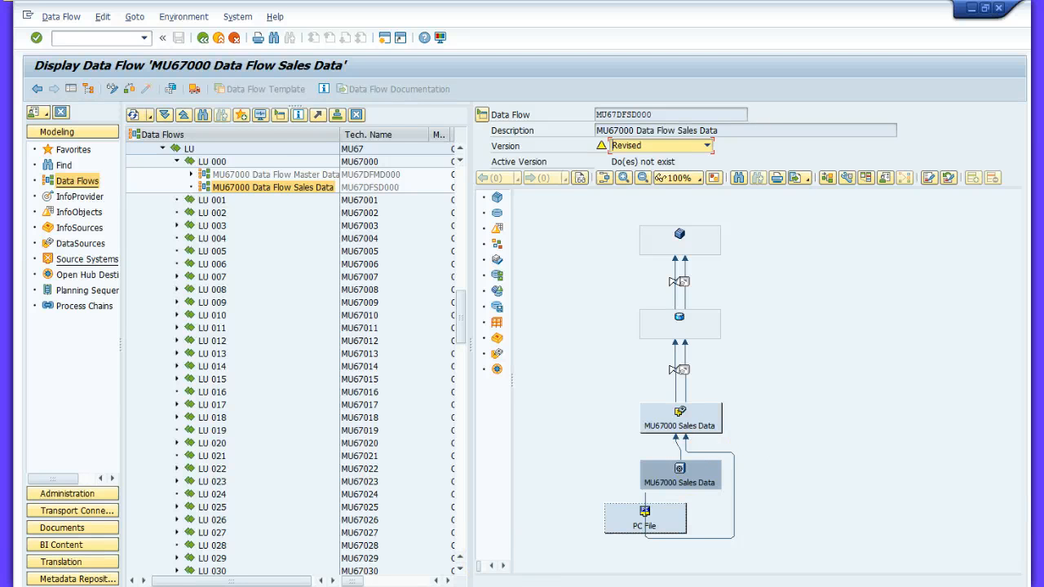
# Step: Read the Word instructions on creating a transformation from the data flow arrow and return to the SAP diagram
pyautogui.click(297, 579)
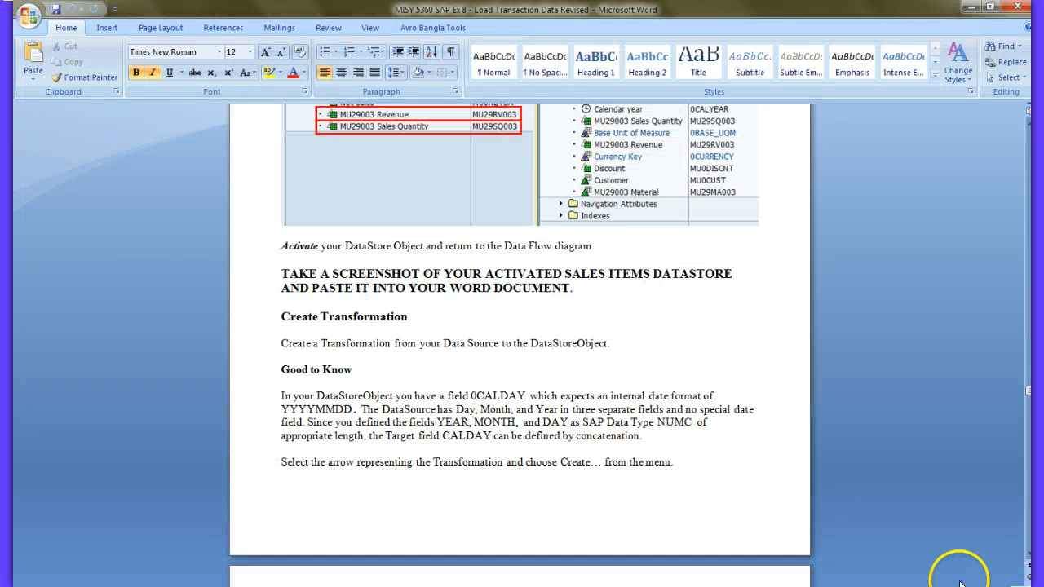
pyautogui.moveTo(1029, 391); pyautogui.dragTo(1030, 405)
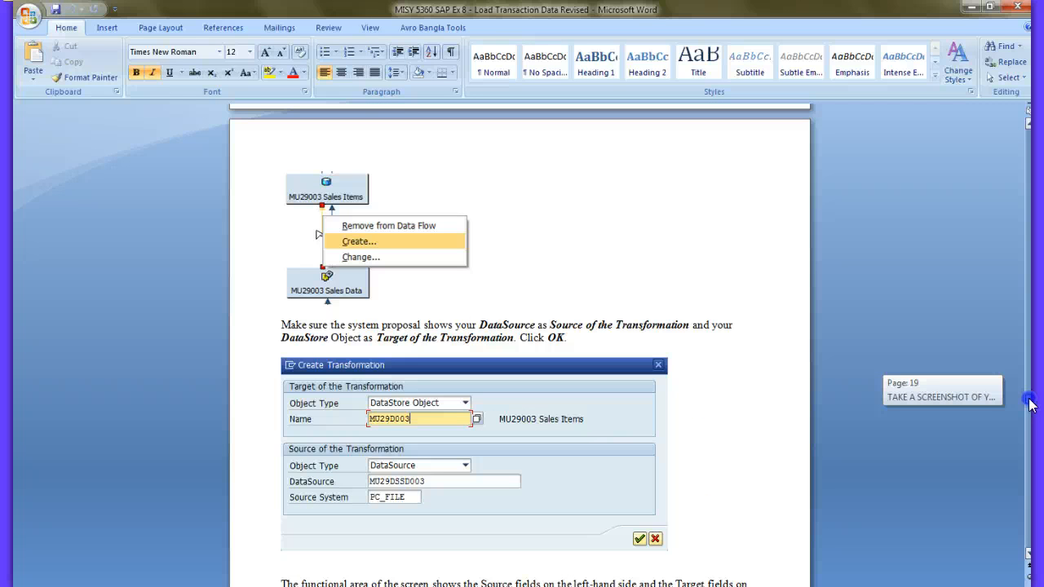
pyautogui.moveTo(1030, 404); pyautogui.dragTo(1029, 399)
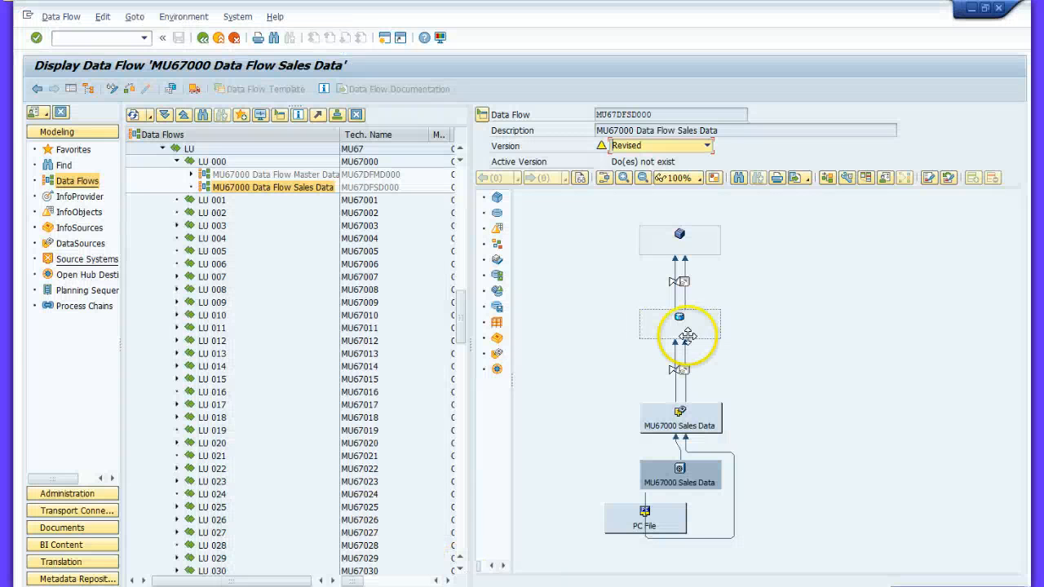
pyautogui.click(465, 571)
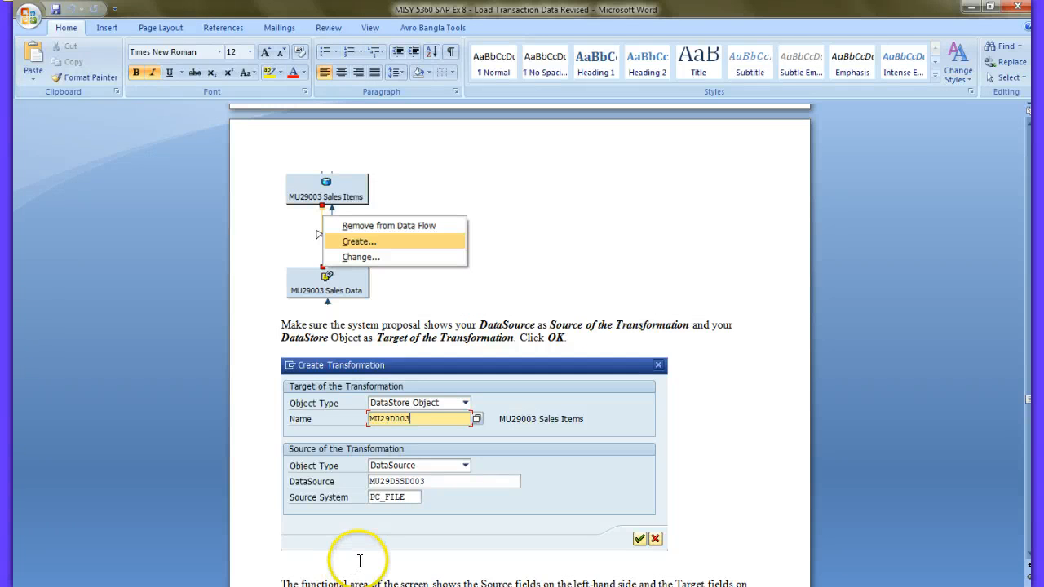
pyautogui.moveTo(252, 586)
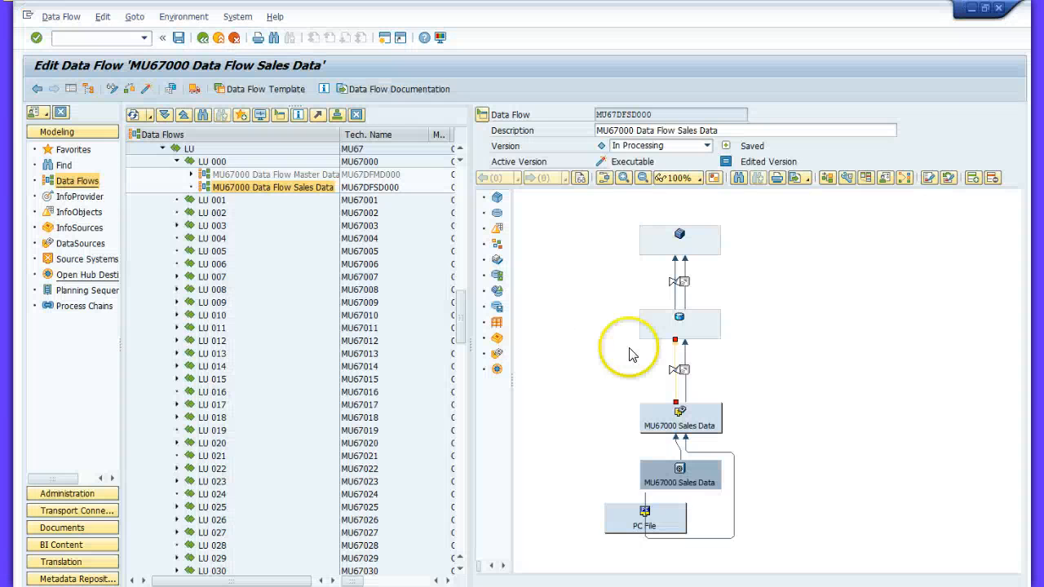
# Step: Start creating a transformation on the arrow from the MU67000 Sales Data DataSource to the DataStore object, checking the dialog against the Word example
pyautogui.click(675, 360)
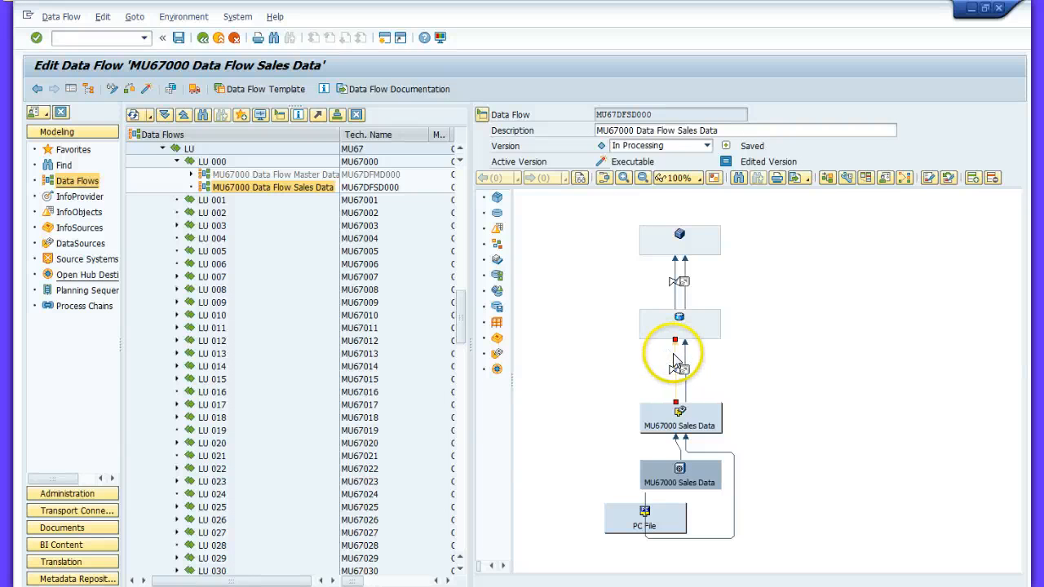
pyautogui.rightClick(676, 364)
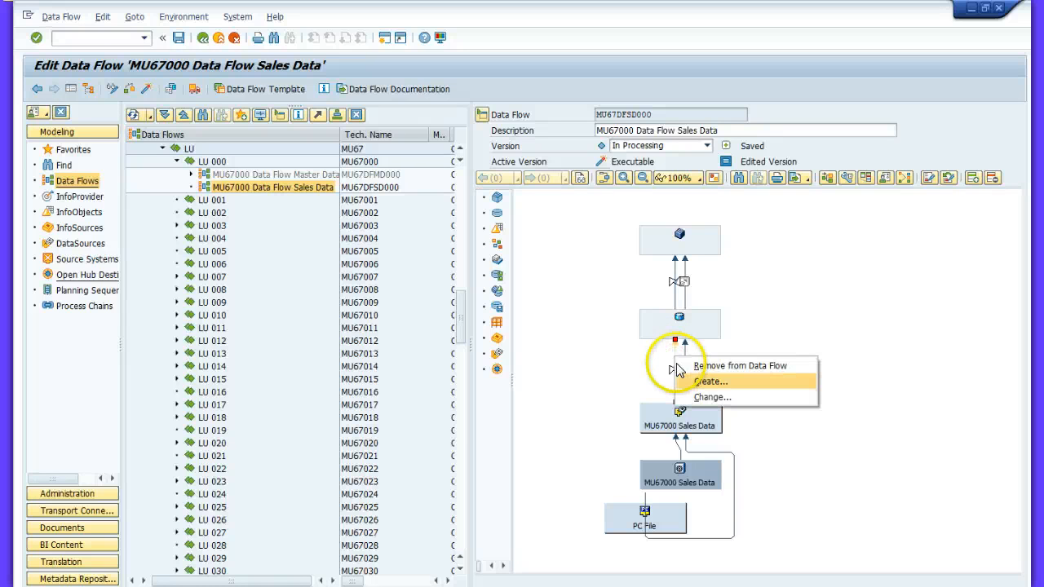
pyautogui.click(709, 381)
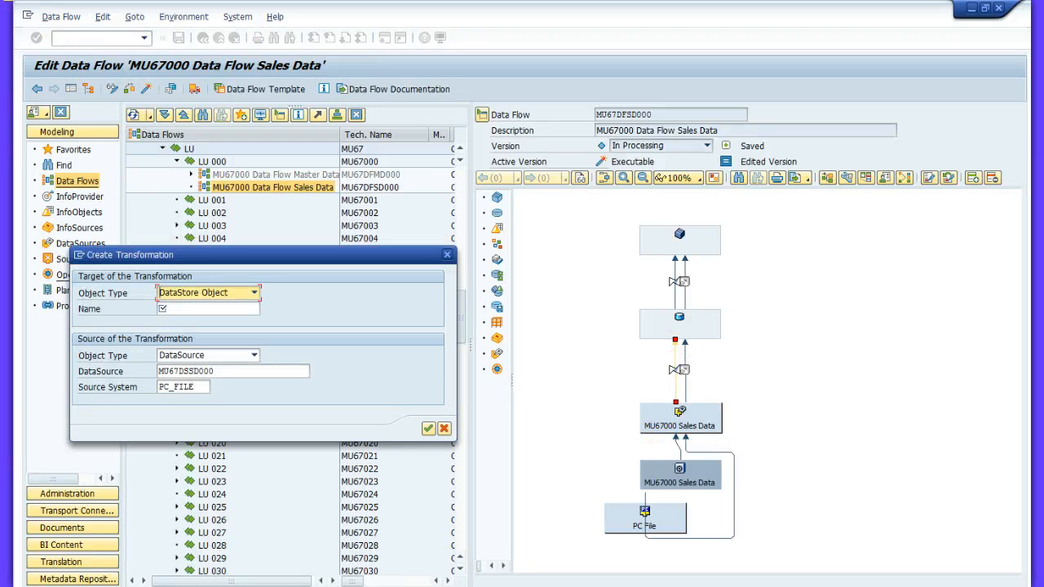
pyautogui.click(313, 584)
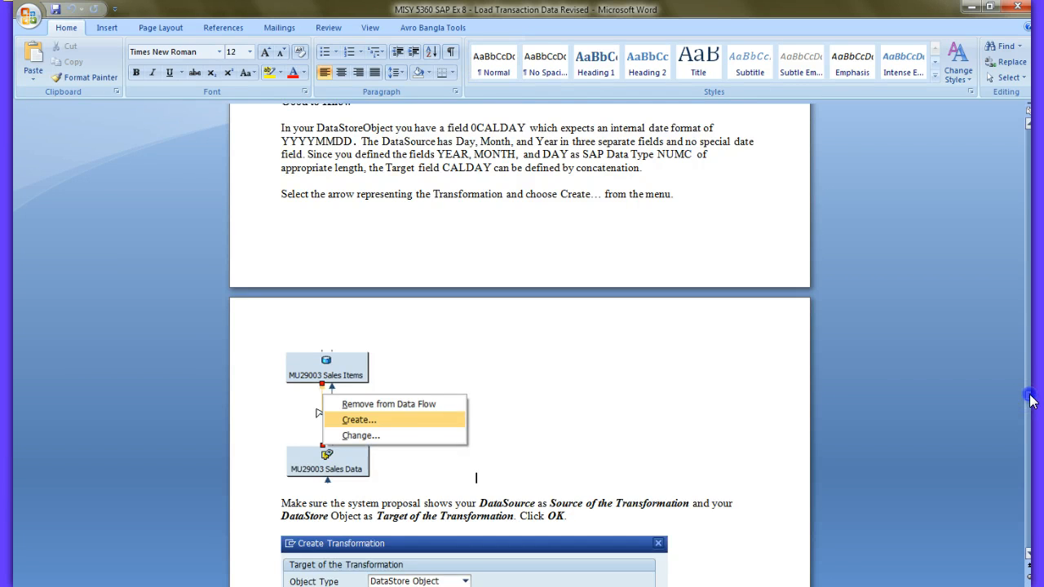
pyautogui.moveTo(1026, 398); pyautogui.dragTo(1030, 407)
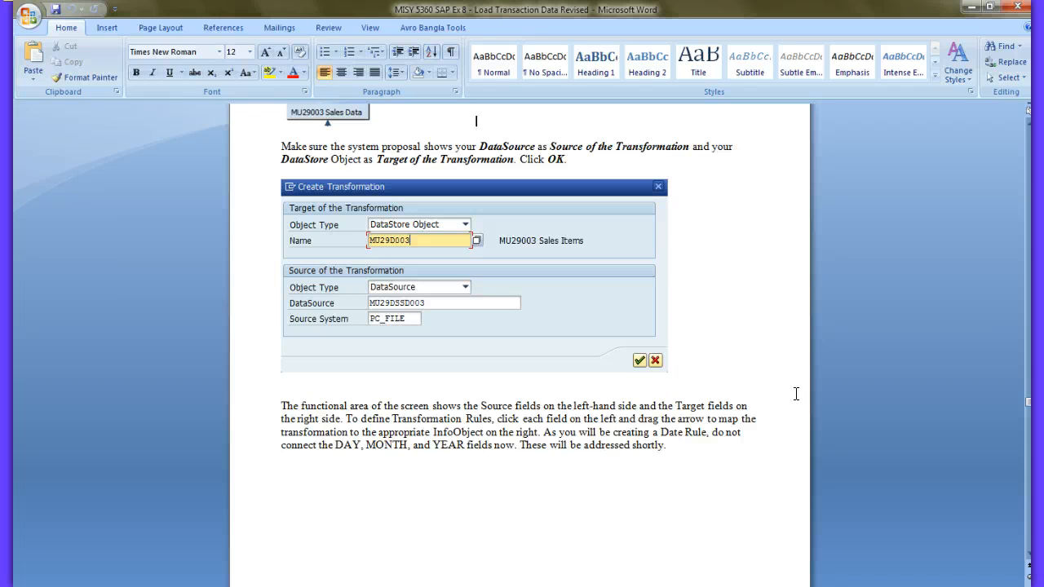
pyautogui.moveTo(477, 581)
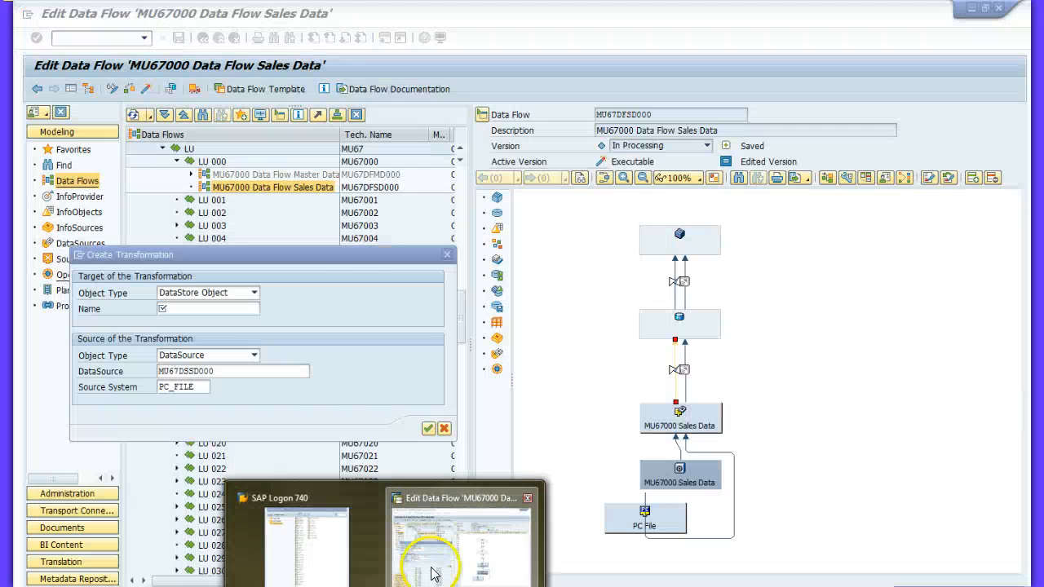
pyautogui.click(432, 573)
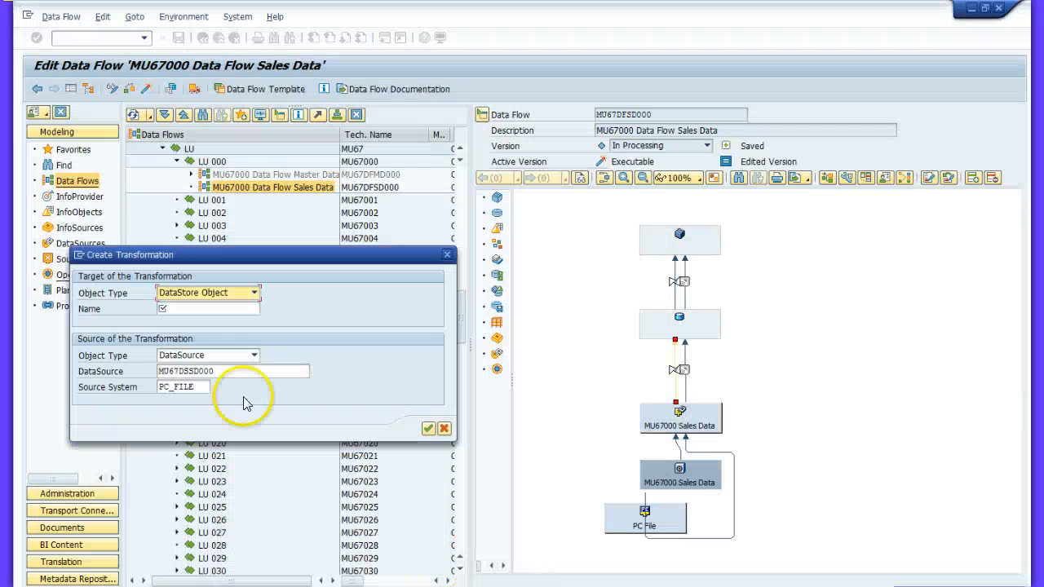
# Step: Enter MU67D00 as the name of the transformation's target DataStore object, checking the name format in Word
pyautogui.click(174, 309)
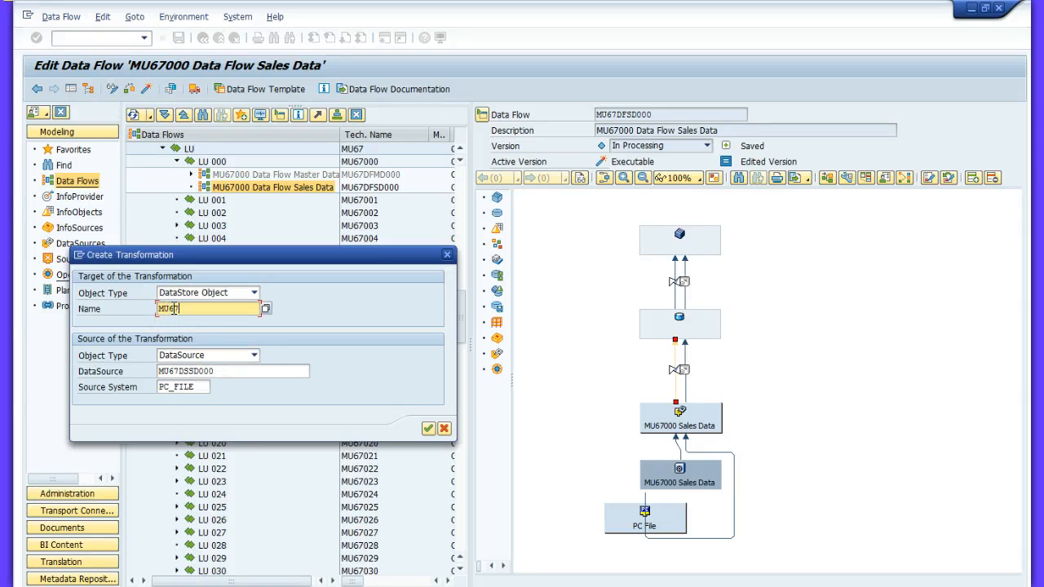
pyautogui.write('MU67)')
pyautogui.press('BackSpace')
pyautogui.hotkey('alt', 'Tab')
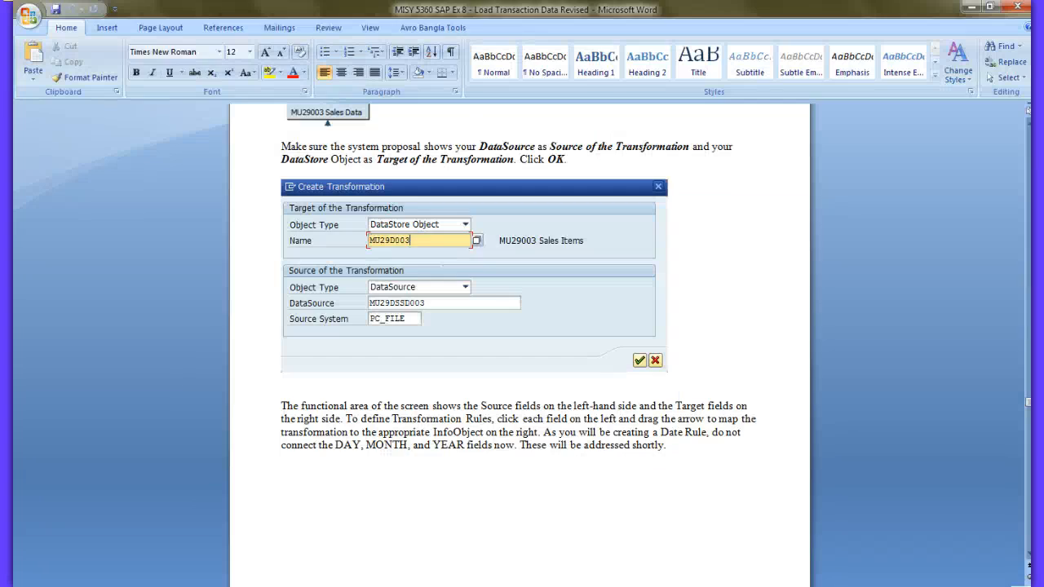
pyautogui.click(441, 570)
pyautogui.click(180, 308)
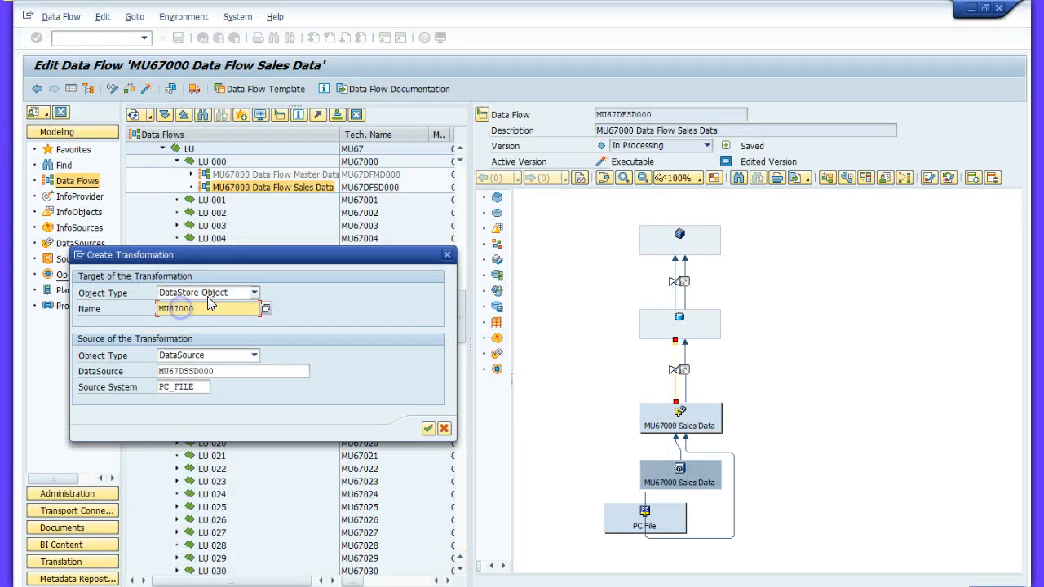
pyautogui.press('Delete')
pyautogui.write('0')
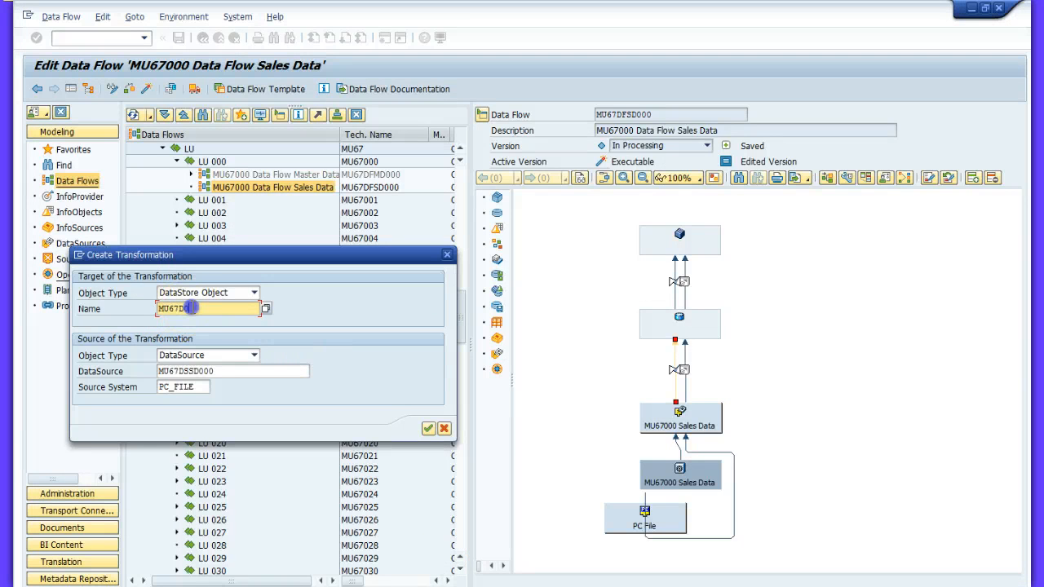
# Step: Try to confirm the transformation with target MU67D00, and close the Create Transformation dialog
pyautogui.click(429, 429)
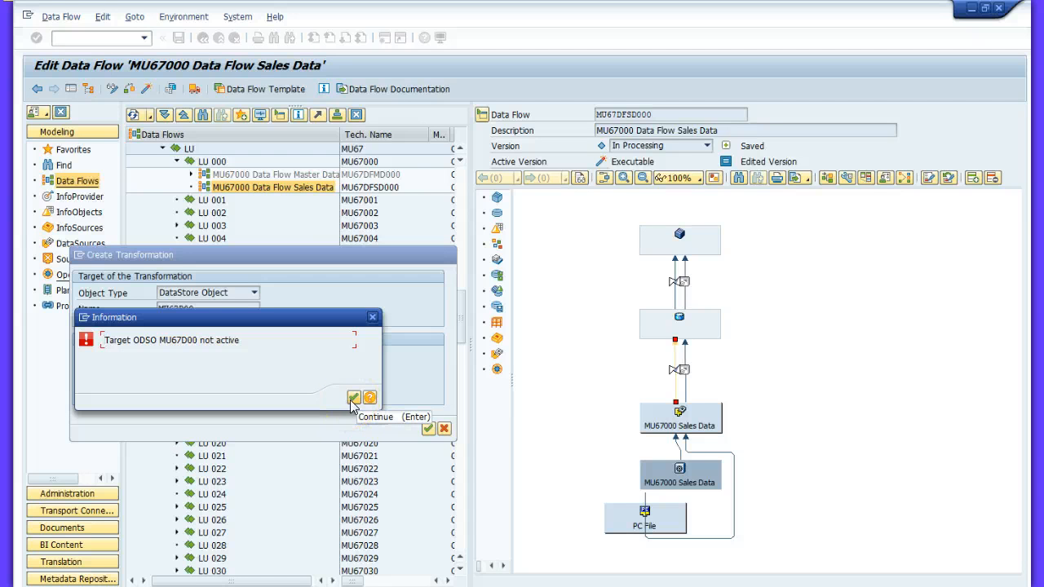
pyautogui.click(354, 398)
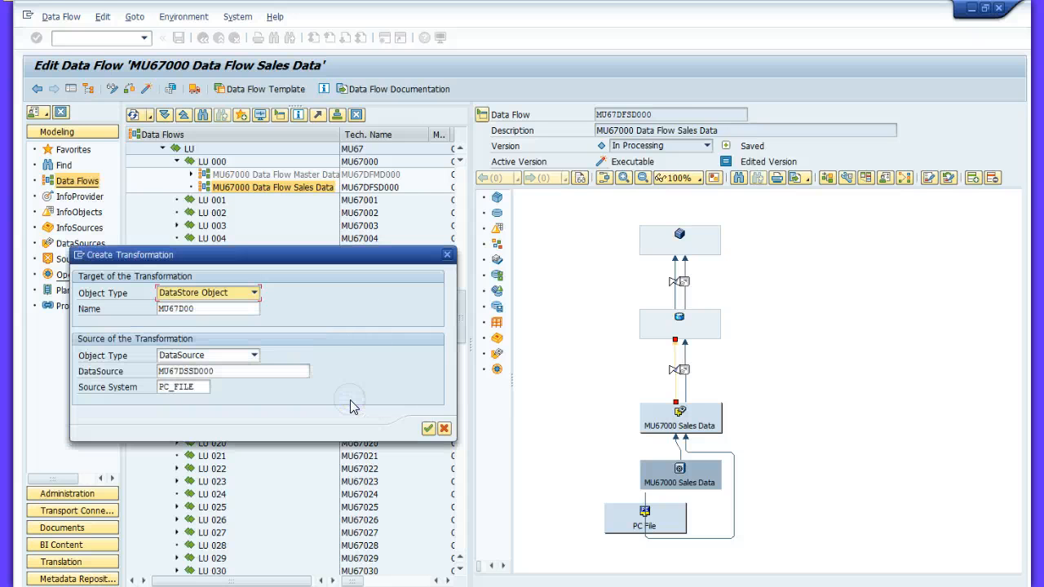
pyautogui.click(428, 429)
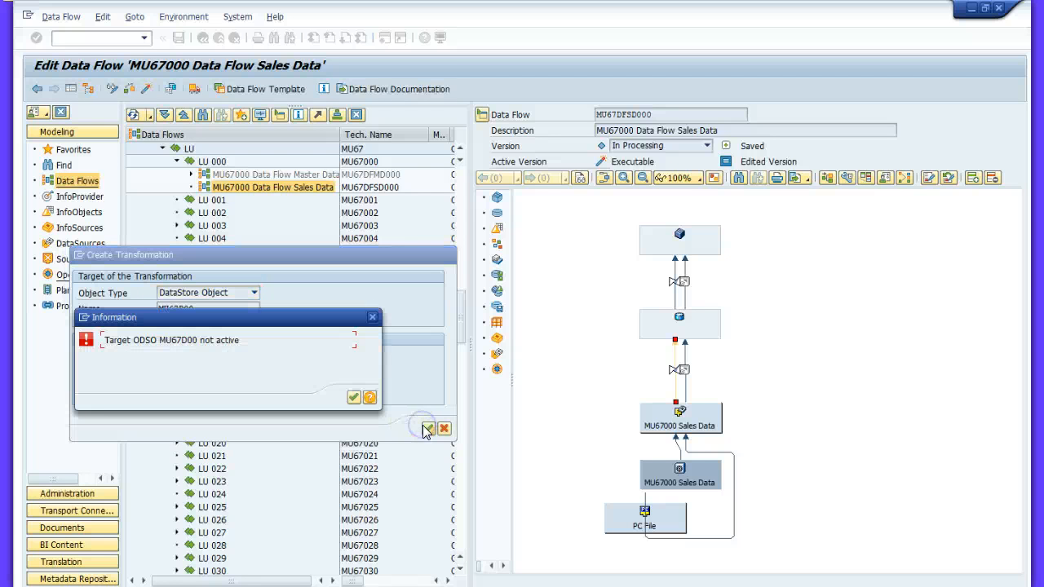
pyautogui.click(355, 399)
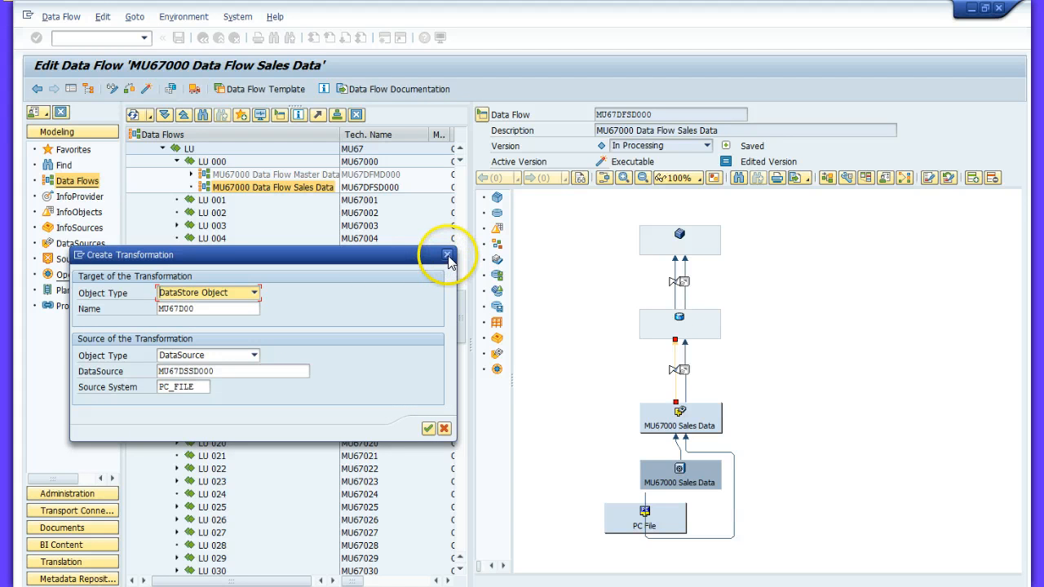
pyautogui.click(448, 255)
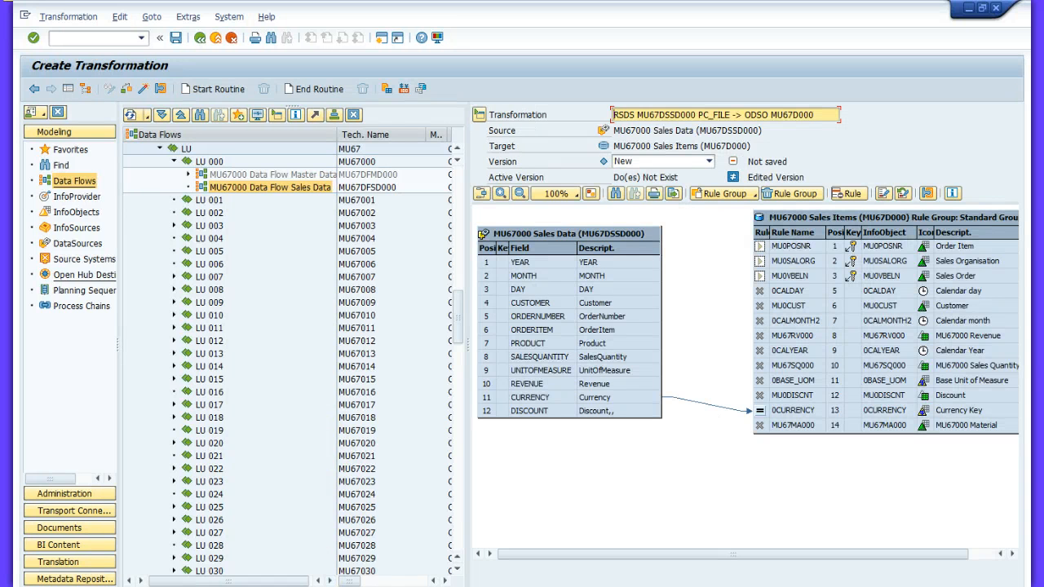
# Step: Read the Word instructions and example on mapping source fields to InfoObjects, and return to the SAP transformation
pyautogui.click(293, 586)
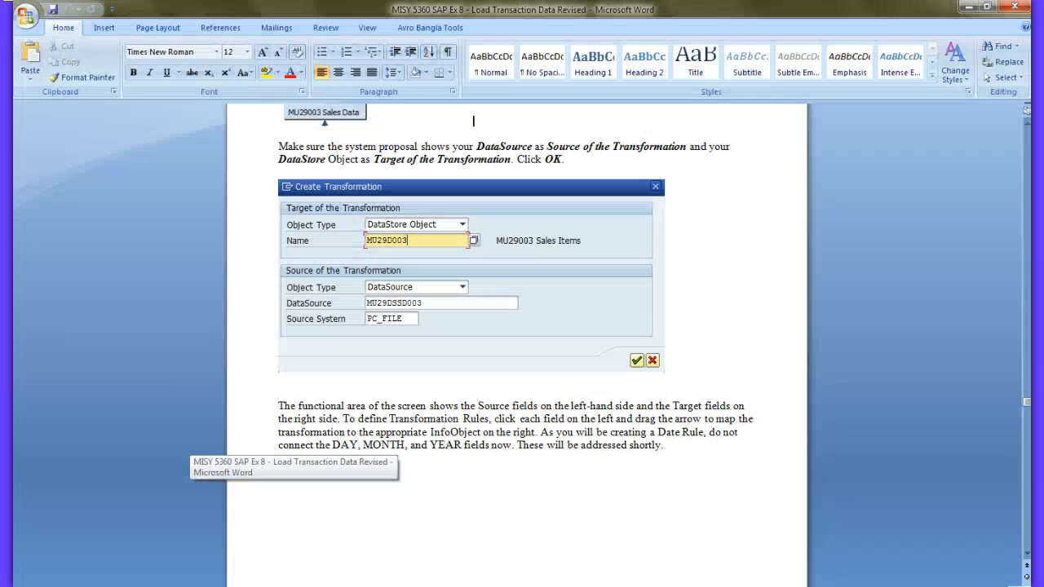
pyautogui.moveTo(1026, 402); pyautogui.dragTo(1027, 416)
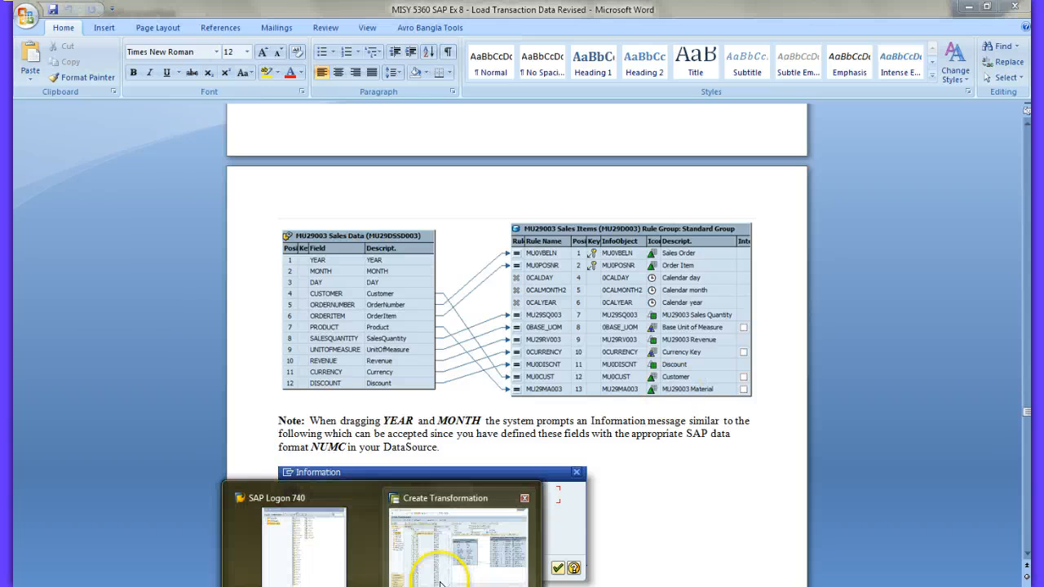
pyautogui.click(438, 555)
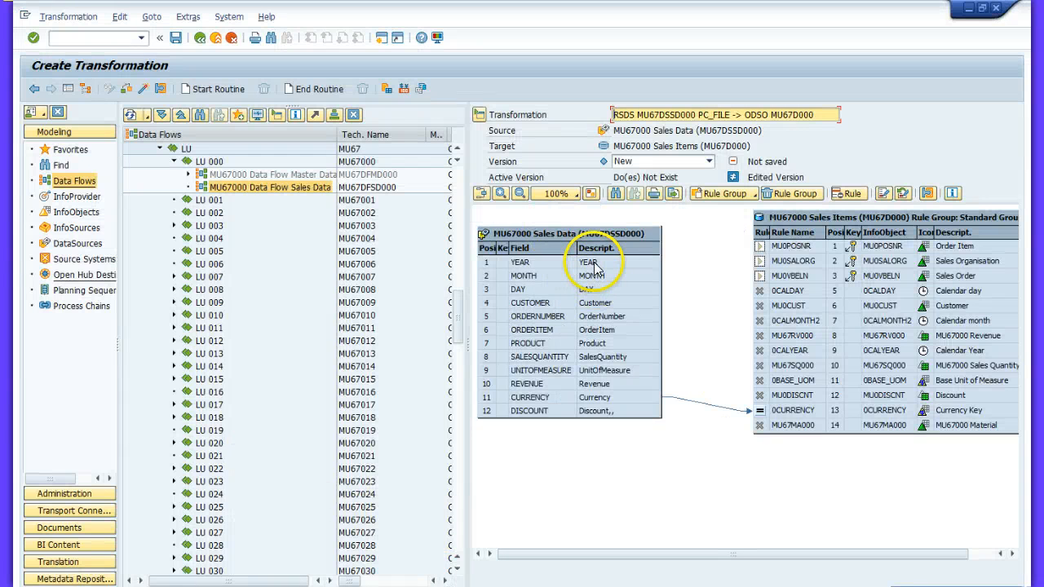
# Step: Map the CUSTOMER source field to MU0CUST and the ORDERITEM source field to MU0POSNR
pyautogui.click(608, 304)
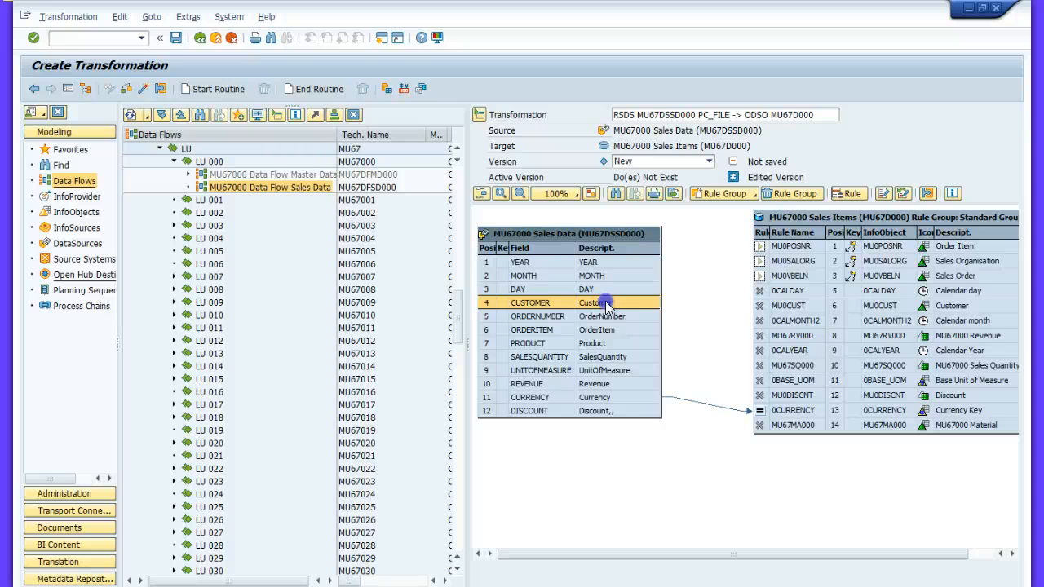
pyautogui.moveTo(608, 304); pyautogui.dragTo(757, 306)
pyautogui.click(661, 363)
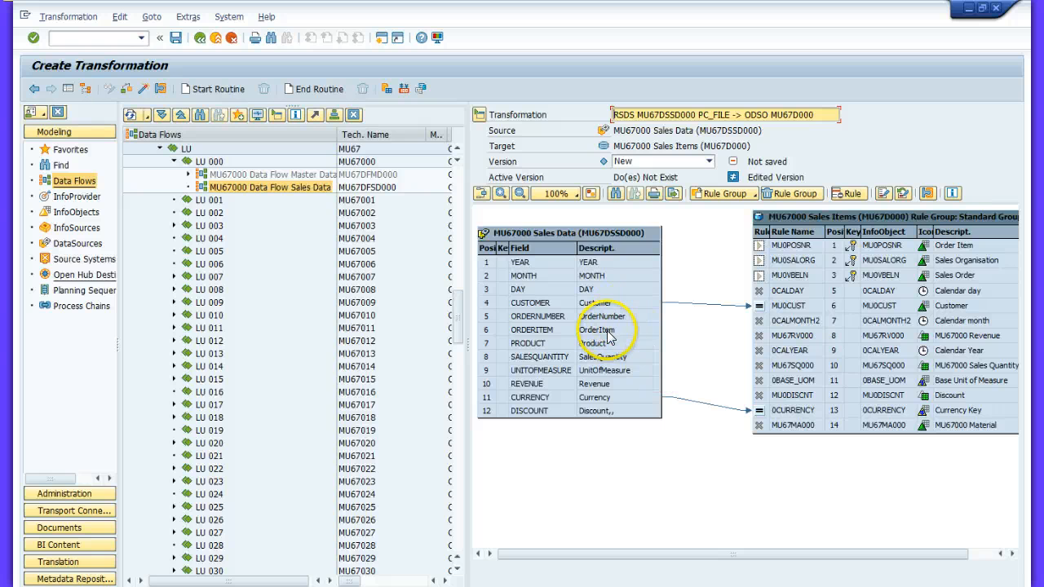
pyautogui.click(608, 330)
pyautogui.moveTo(608, 330); pyautogui.dragTo(755, 245)
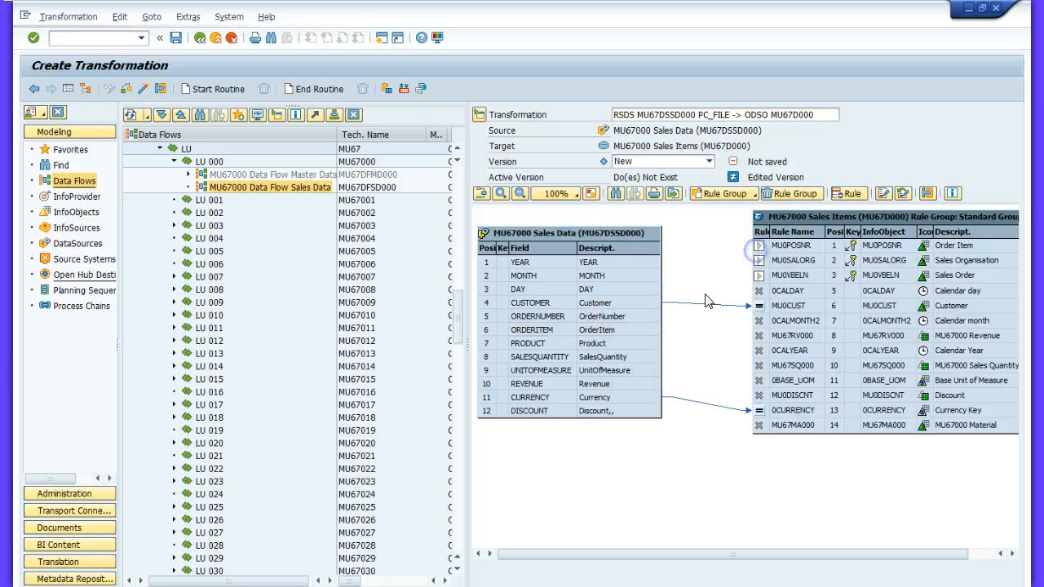
# Step: Map the REVENUE source field to MU67RV000 and the DISCOUNT source field to MU0DISCNT
pyautogui.click(601, 385)
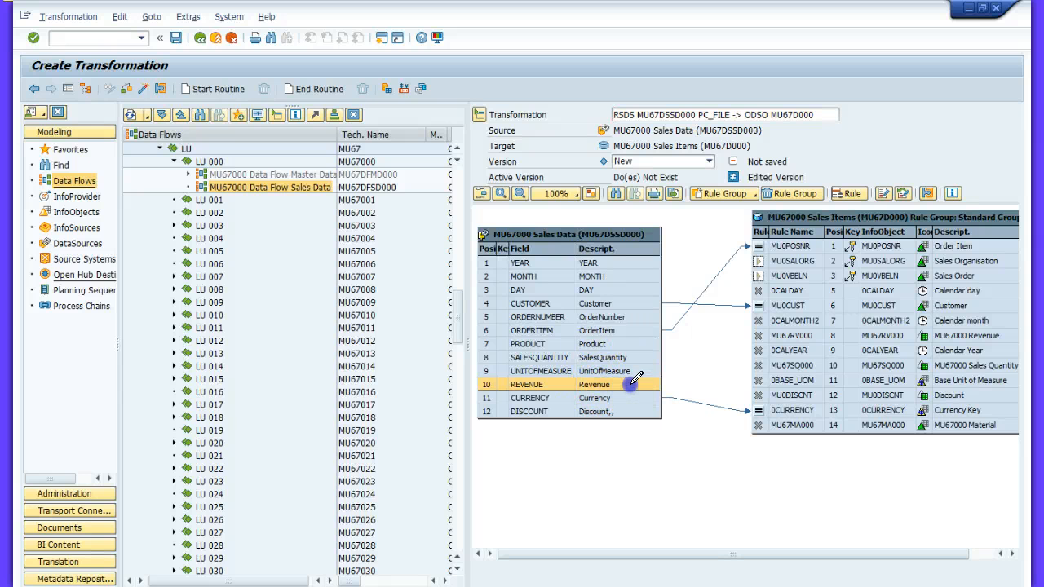
pyautogui.moveTo(630, 384)
pyautogui.mouseDown()
pyautogui.moveTo(657, 380)
pyautogui.moveTo(726, 332)
pyautogui.moveTo(759, 334)
pyautogui.mouseUp()
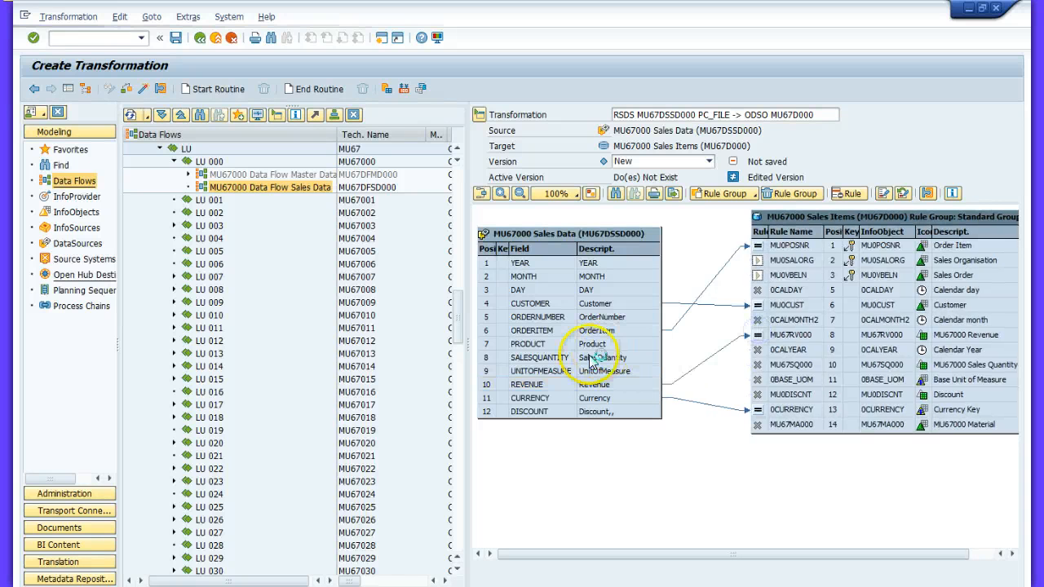
pyautogui.click(601, 398)
pyautogui.moveTo(601, 398)
pyautogui.mouseDown()
pyautogui.moveTo(736, 400)
pyautogui.moveTo(634, 397)
pyautogui.mouseUp()
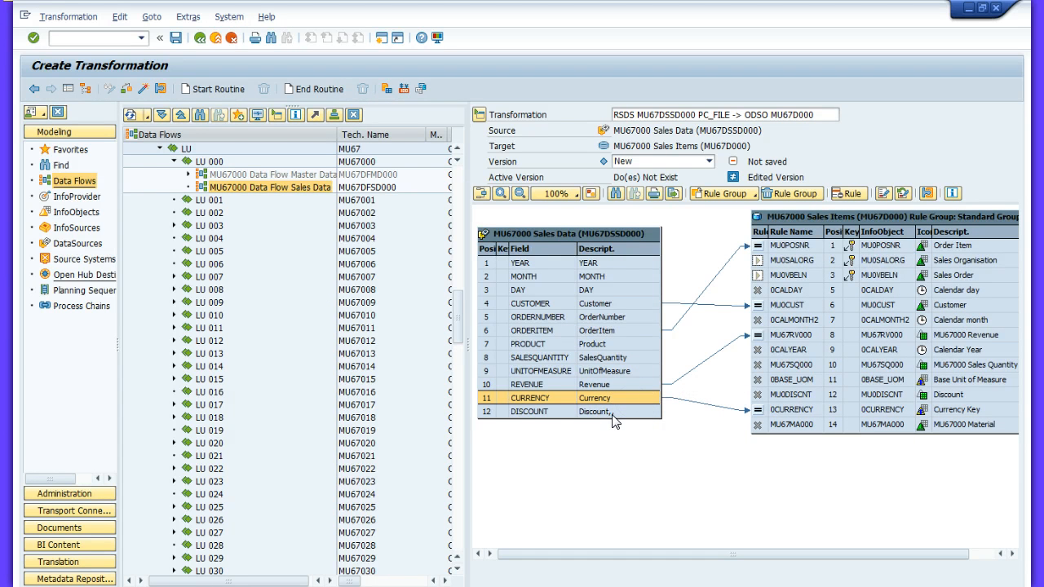
pyautogui.click(612, 415)
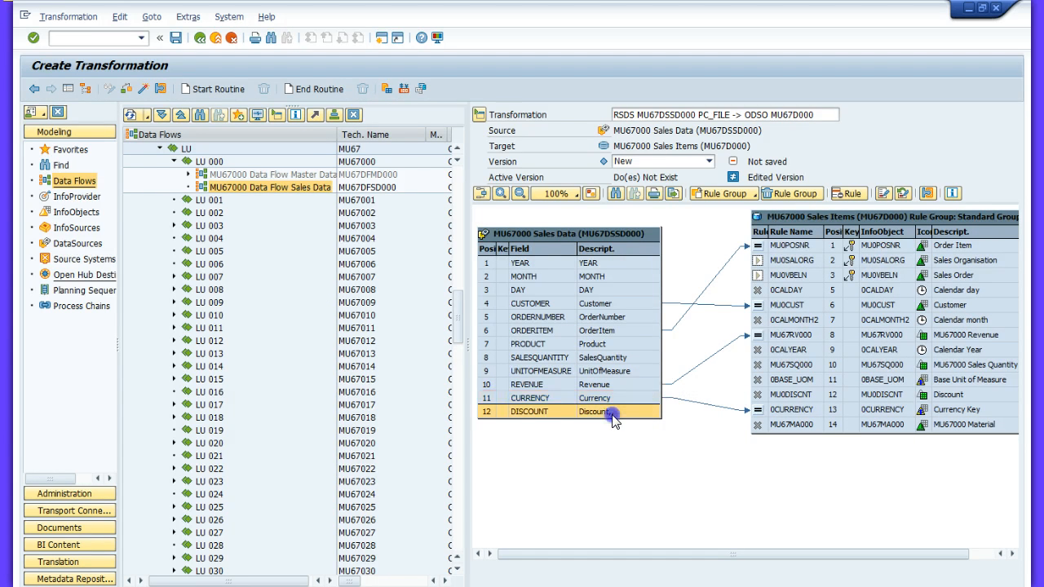
pyautogui.moveTo(613, 418); pyautogui.dragTo(757, 395)
# Step: Map the UNITOFMEASURE source field to 0BASE_UOM and the SALESQUANTITY source field to MU67SQ000
pyautogui.click(617, 319)
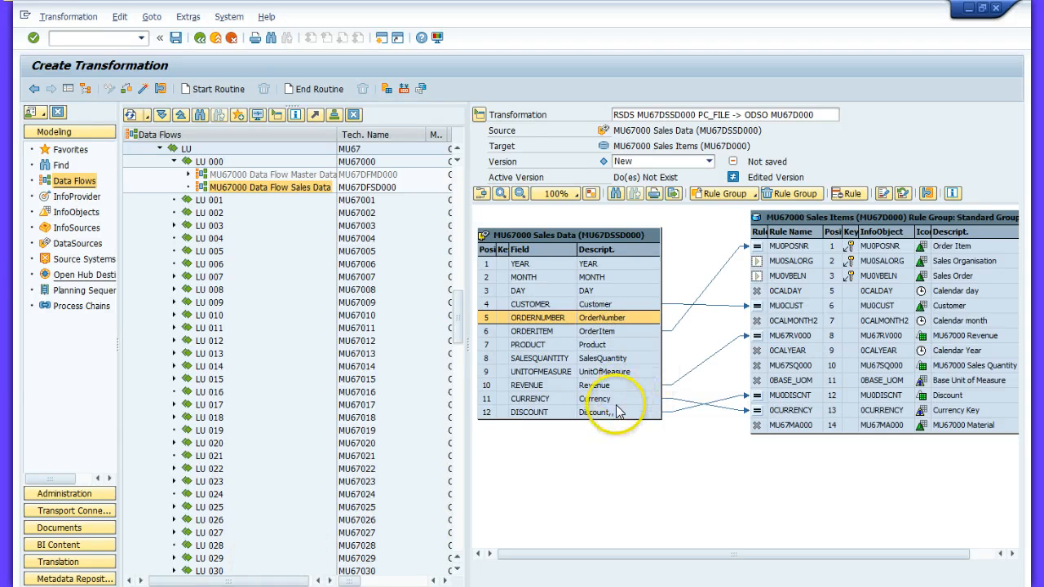
pyautogui.click(619, 374)
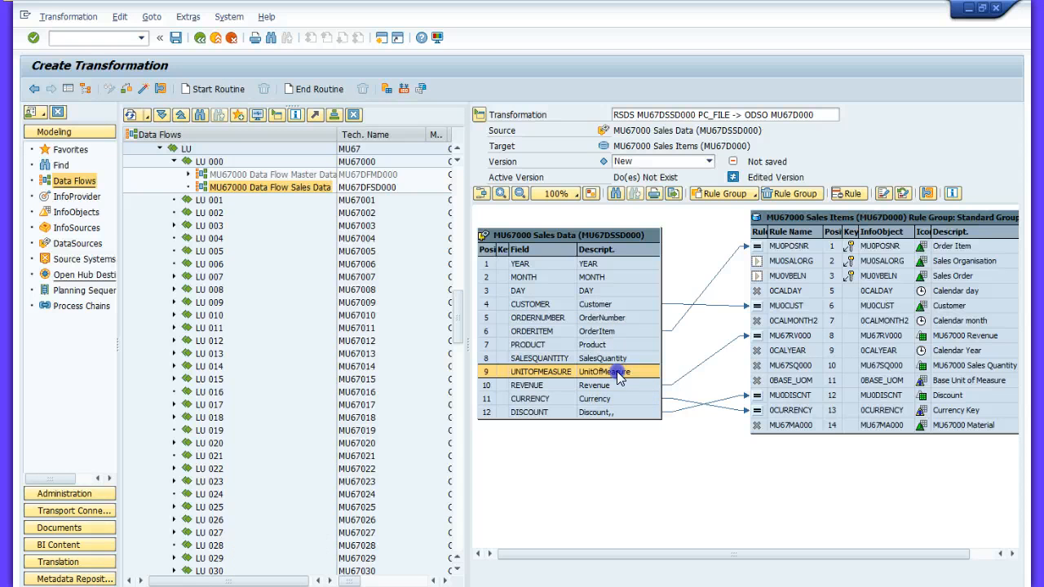
pyautogui.moveTo(619, 373); pyautogui.dragTo(757, 380)
pyautogui.click(613, 359)
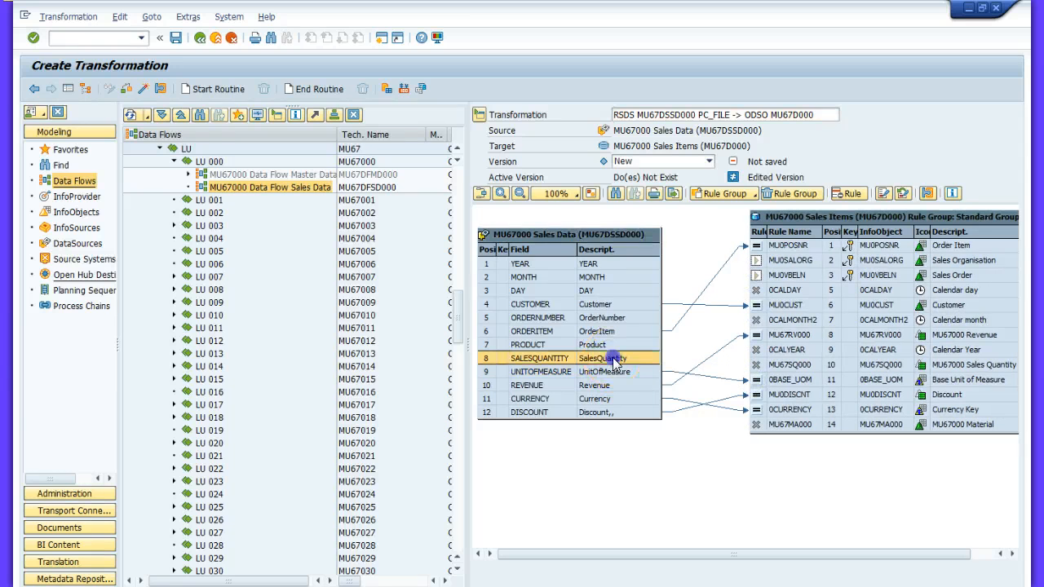
pyautogui.moveTo(613, 359); pyautogui.dragTo(752, 364)
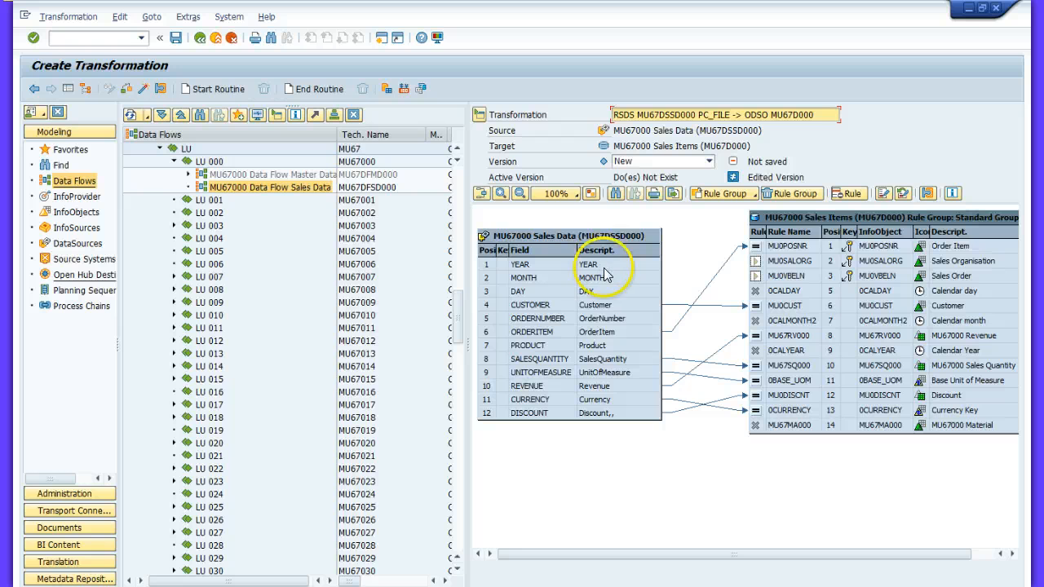
# Step: Map DAY to 0CALDAY, MONTH to 0CALMONTH2 and YEAR to 0CALYEAR, accepting each time conversion message
pyautogui.moveTo(593, 291); pyautogui.dragTo(752, 291)
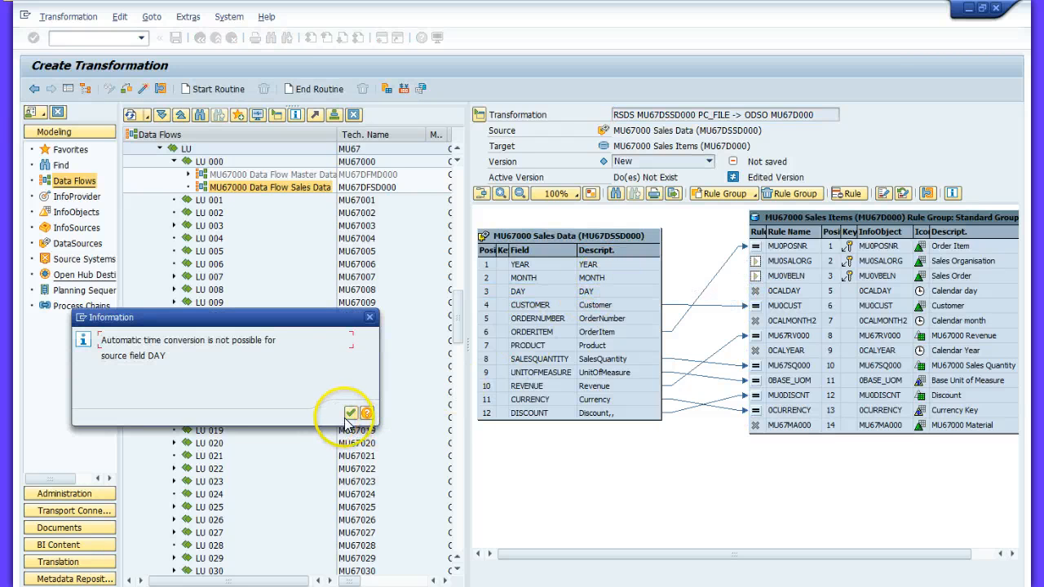
pyautogui.click(350, 413)
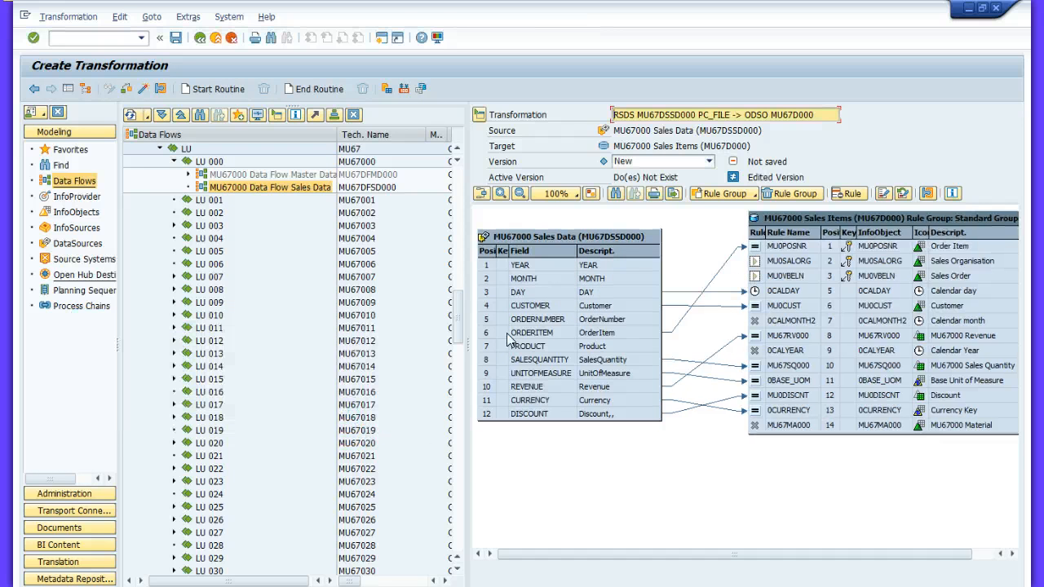
pyautogui.moveTo(608, 279); pyautogui.dragTo(751, 319)
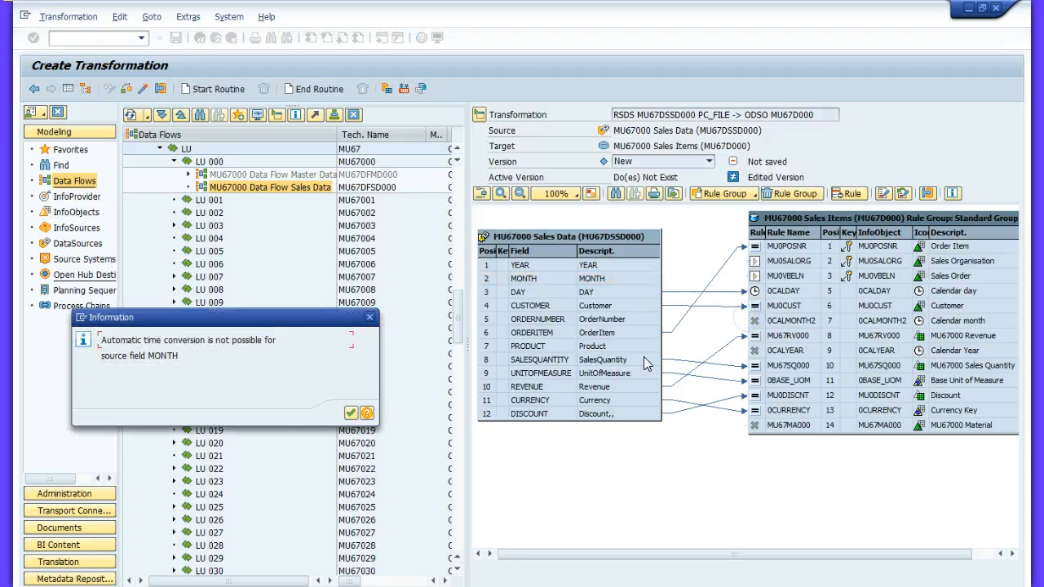
pyautogui.click(350, 413)
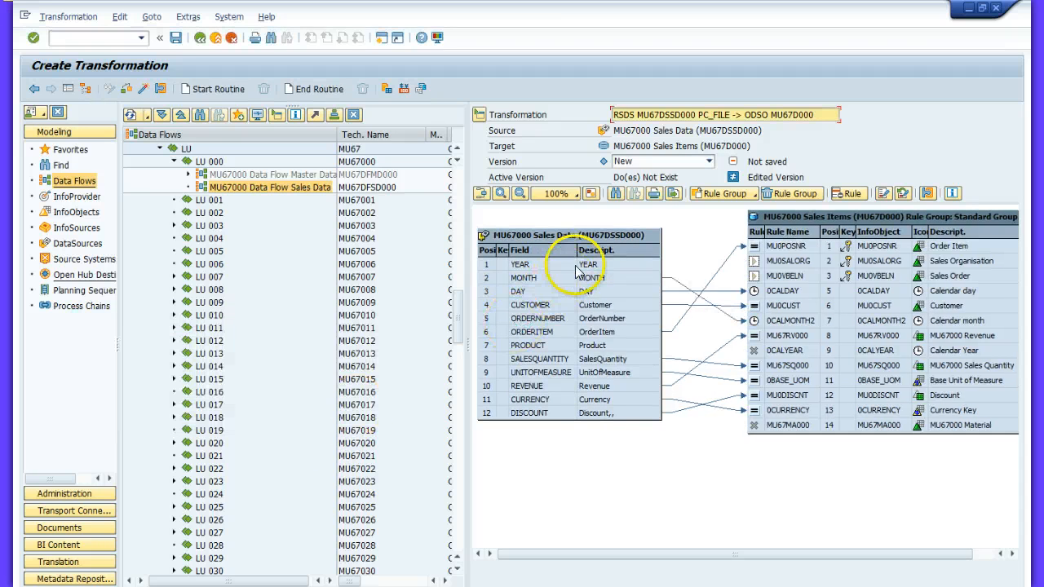
pyautogui.moveTo(577, 269); pyautogui.dragTo(752, 350)
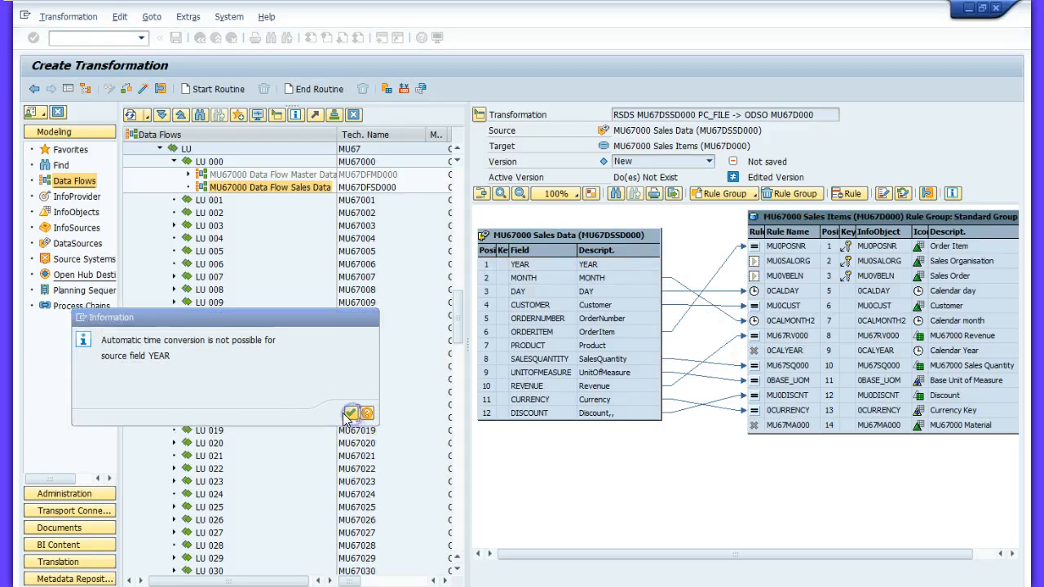
pyautogui.click(350, 414)
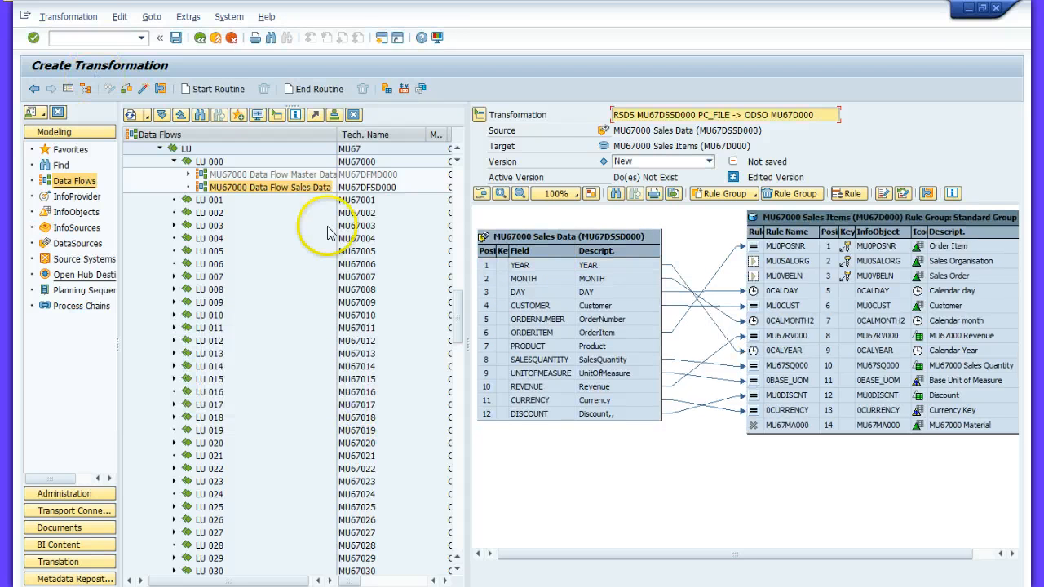
# Step: Map the PRODUCT source field to the MU67MA000 material InfoObject
pyautogui.click(601, 348)
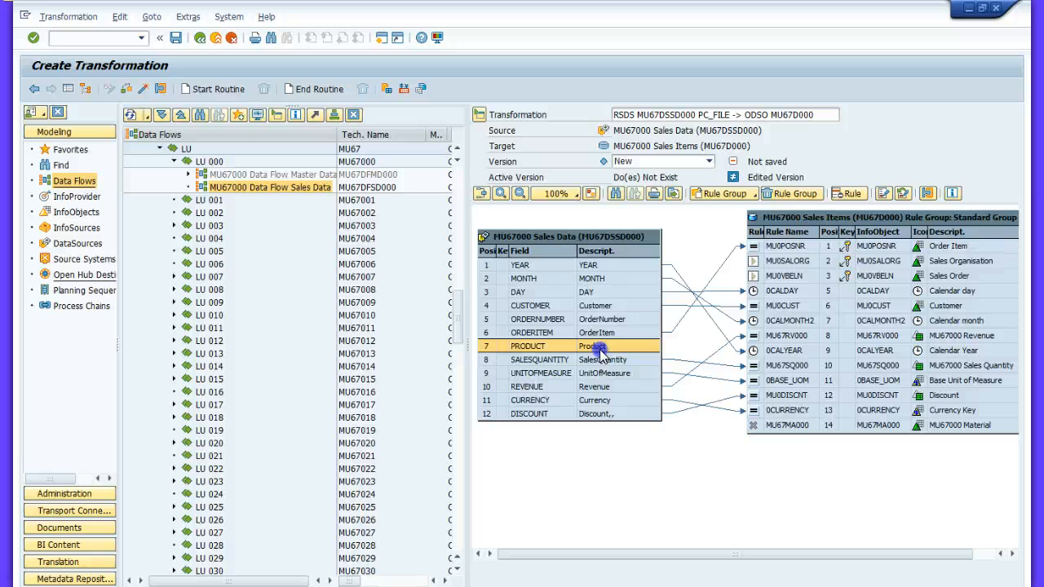
pyautogui.moveTo(601, 349); pyautogui.dragTo(601, 350)
pyautogui.moveTo(602, 349); pyautogui.dragTo(748, 421)
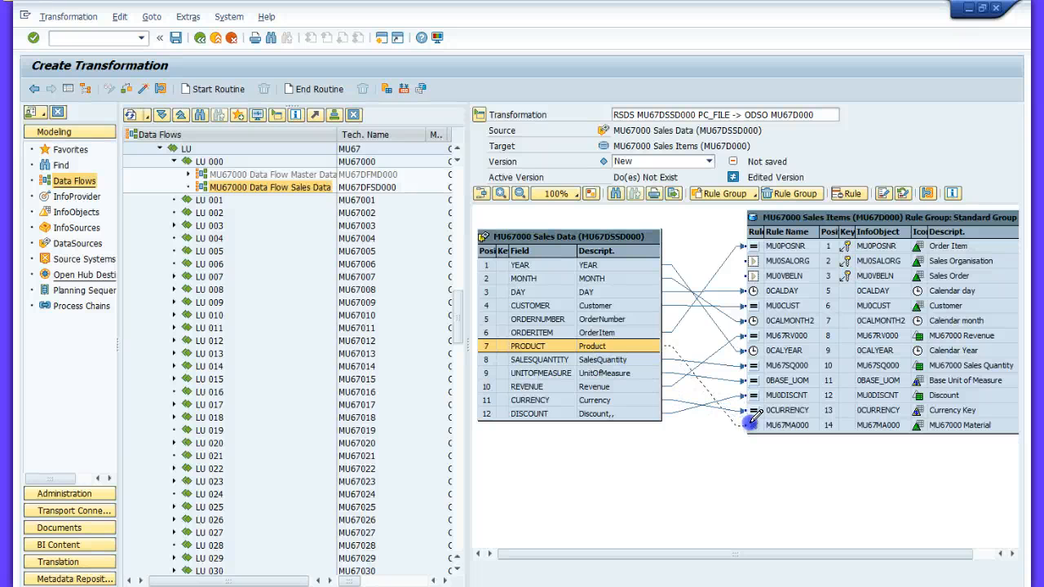
# Step: Read the Word instructions on the 0CALDAY date rule and return to the SAP transformation
pyautogui.click(237, 586)
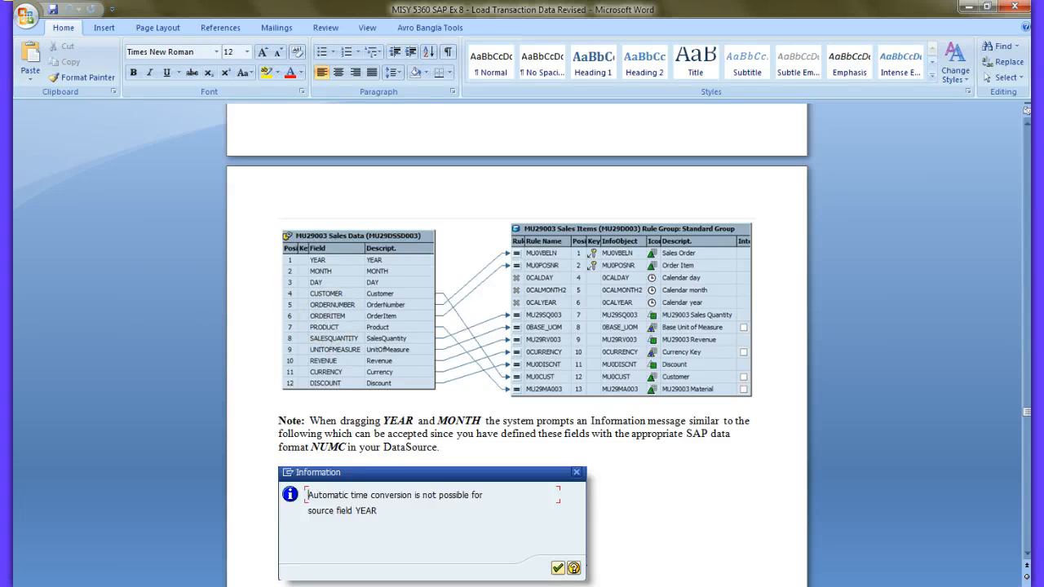
pyautogui.moveTo(1027, 414); pyautogui.dragTo(1026, 422)
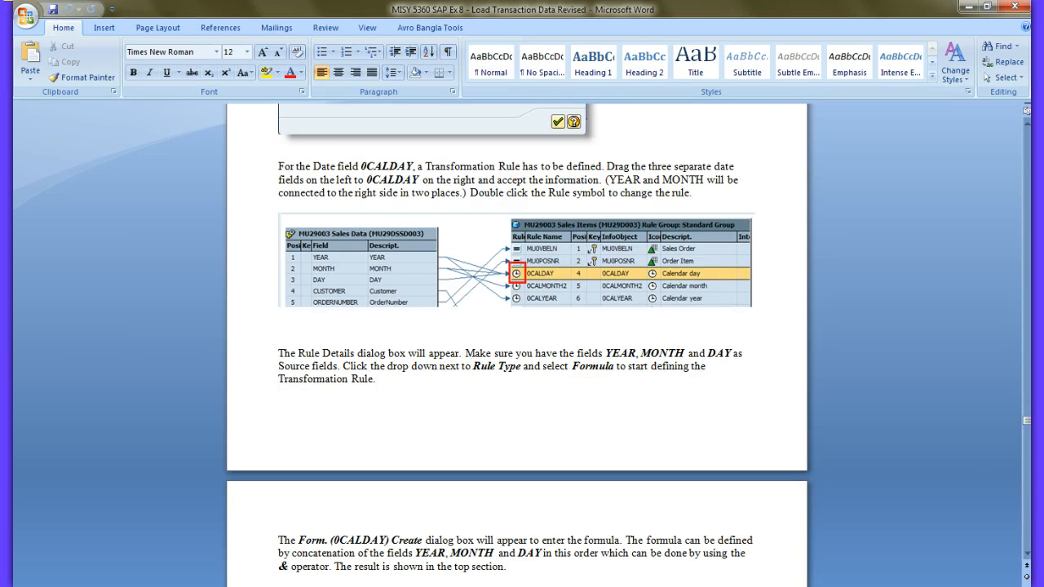
pyautogui.click(442, 566)
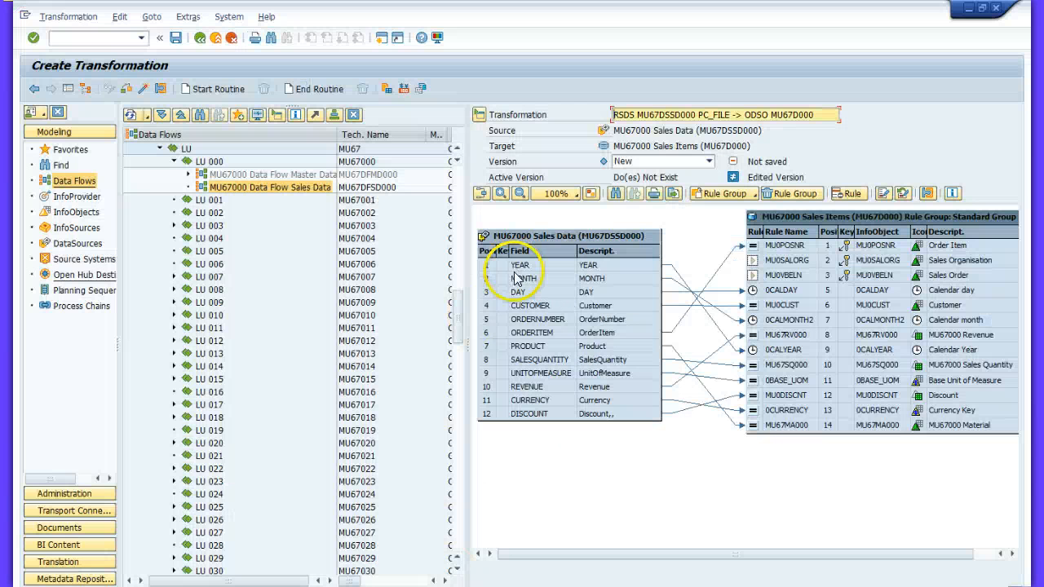
# Step: Delete the connections from DAY to 0CALDAY, MONTH to 0CALMONTH2 and YEAR to 0CALYEAR
pyautogui.click(718, 293)
pyautogui.rightClick(717, 293)
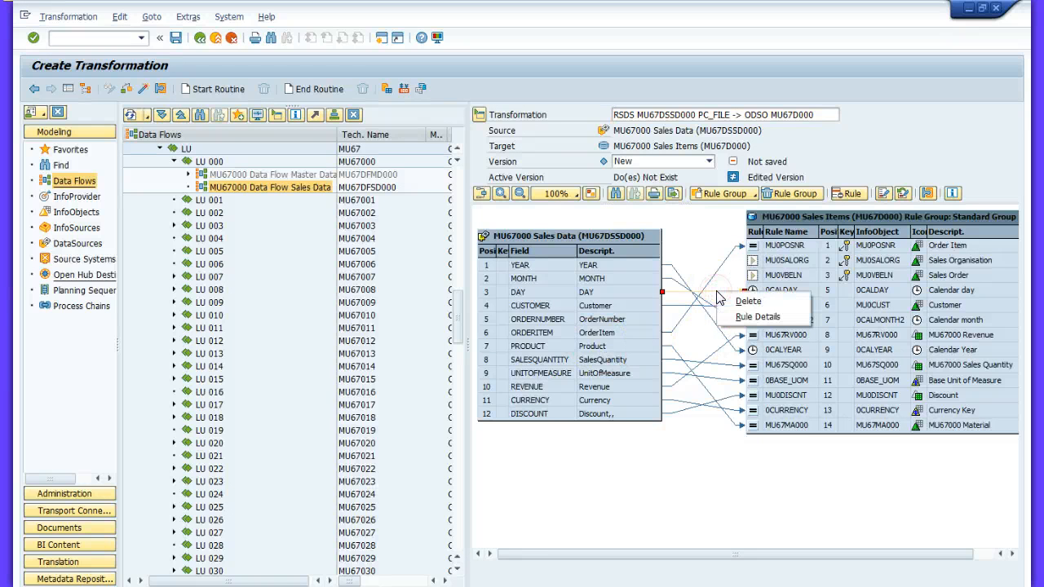
pyautogui.click(725, 316)
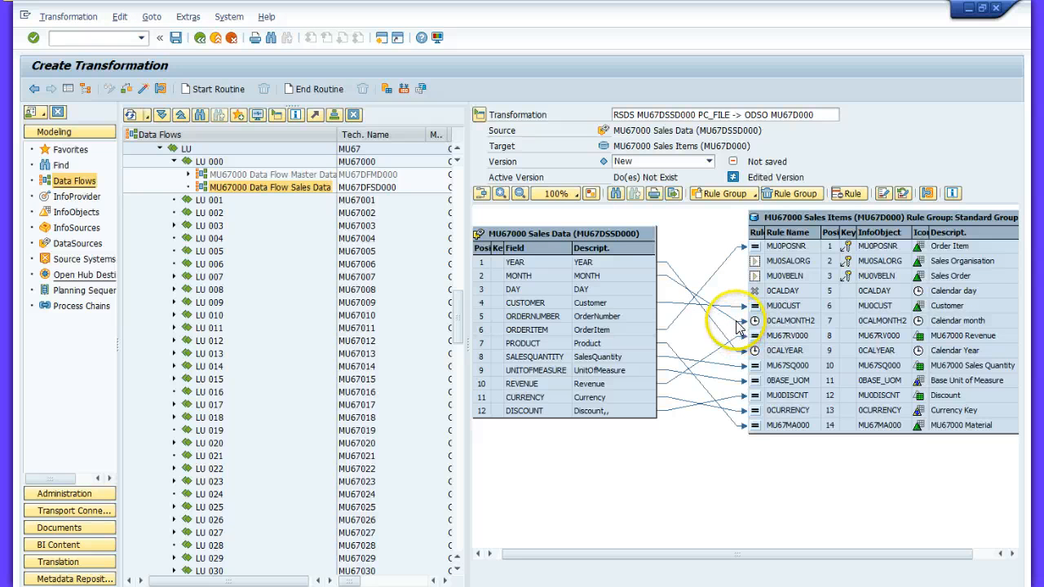
pyautogui.click(738, 327)
pyautogui.rightClick(738, 326)
pyautogui.click(744, 331)
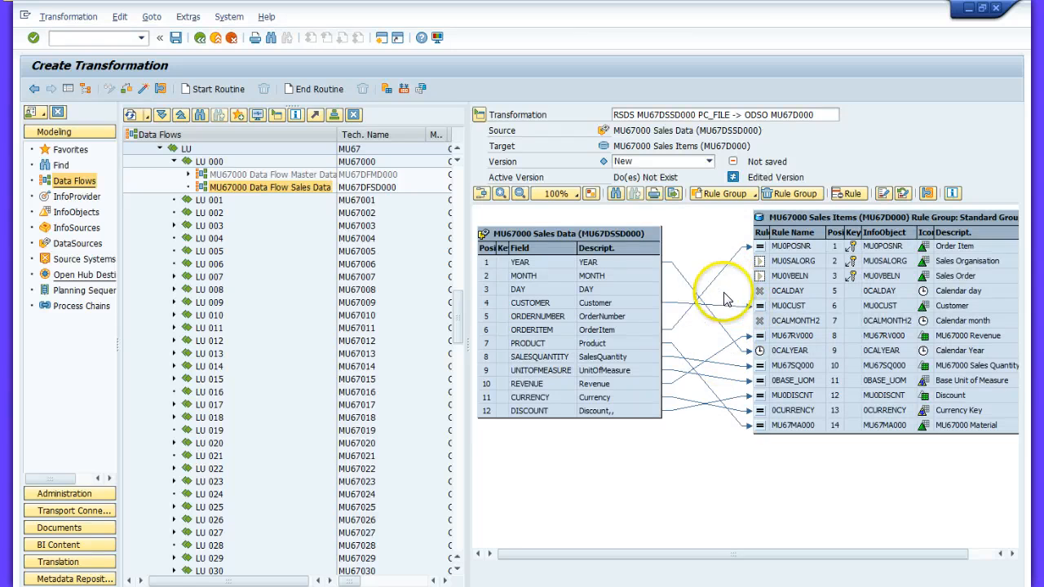
pyautogui.click(730, 339)
pyautogui.rightClick(730, 337)
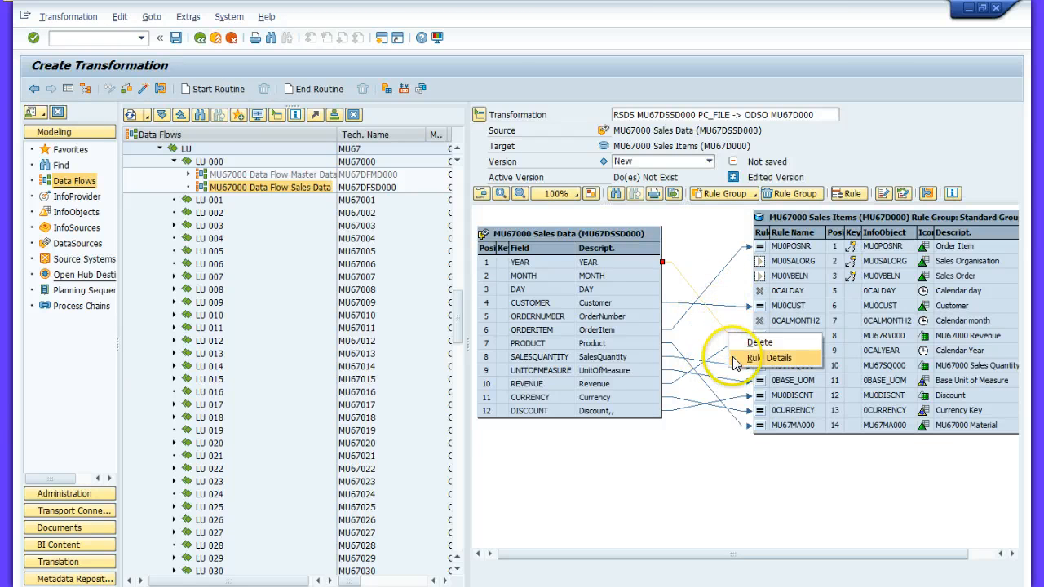
pyautogui.click(743, 341)
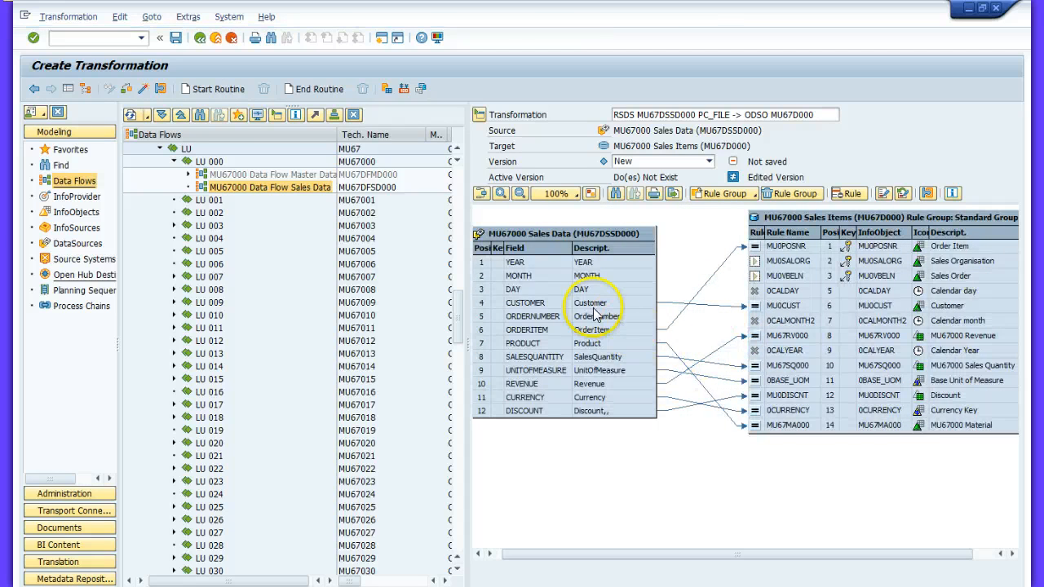
# Step: Map the YEAR, MONTH and DAY source fields to 0CALDAY, accepting each time conversion message
pyautogui.moveTo(585, 263); pyautogui.dragTo(677, 283)
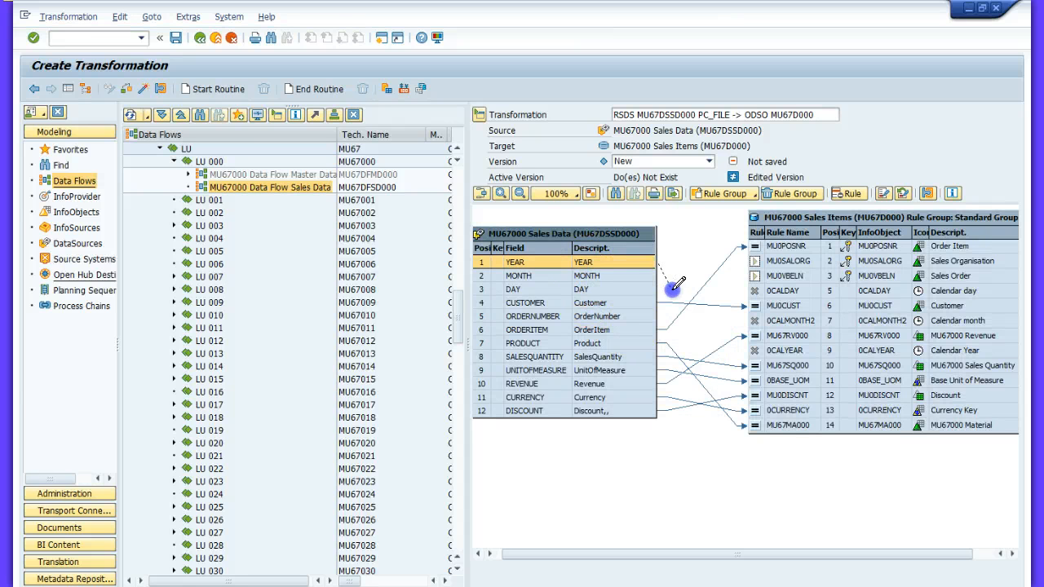
pyautogui.moveTo(749, 287); pyautogui.dragTo(749, 290)
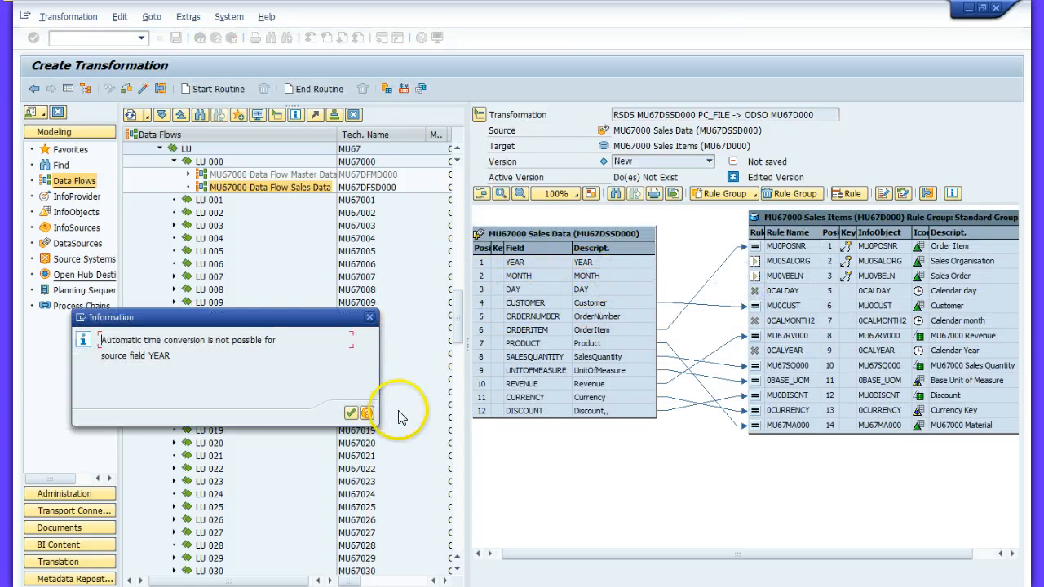
pyautogui.click(350, 416)
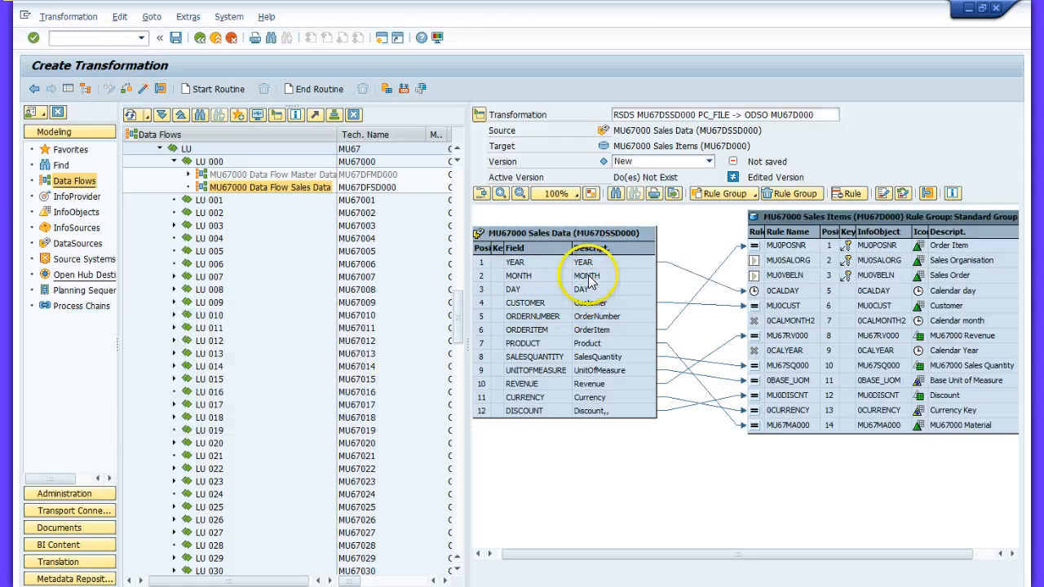
pyautogui.moveTo(586, 276); pyautogui.dragTo(749, 290)
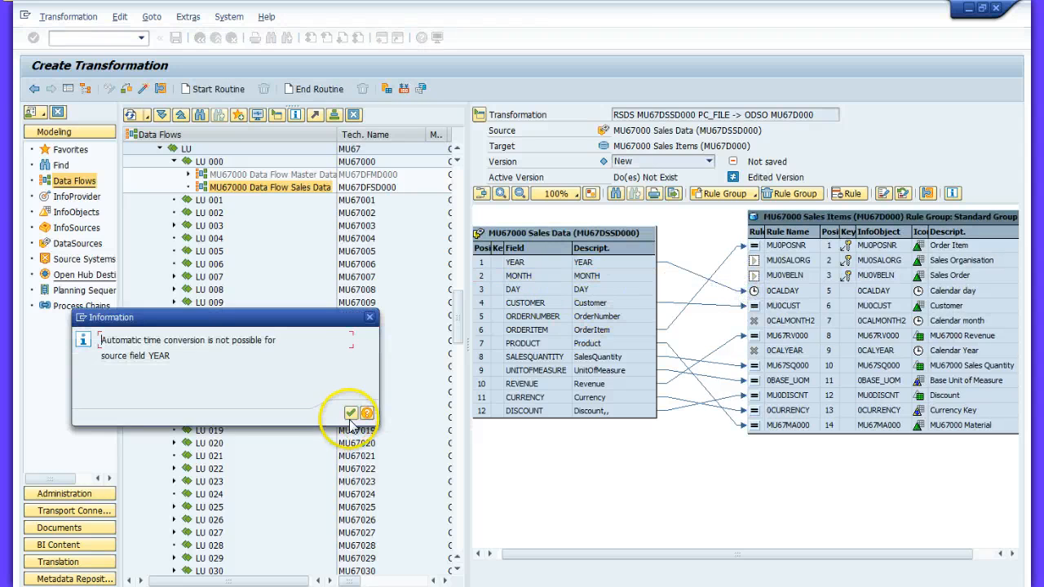
pyautogui.click(351, 415)
pyautogui.click(575, 289)
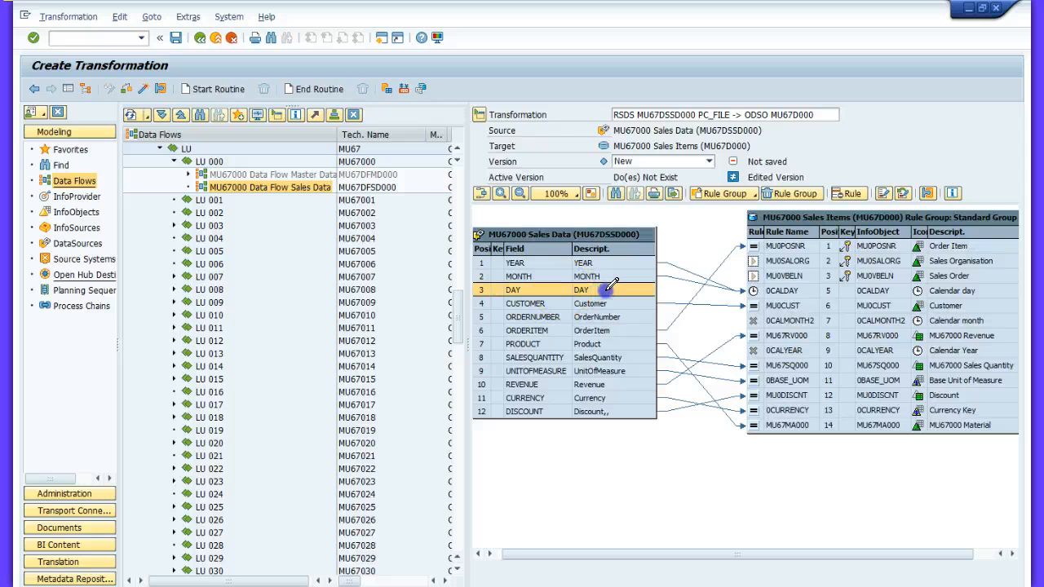
pyautogui.moveTo(673, 284); pyautogui.dragTo(748, 291)
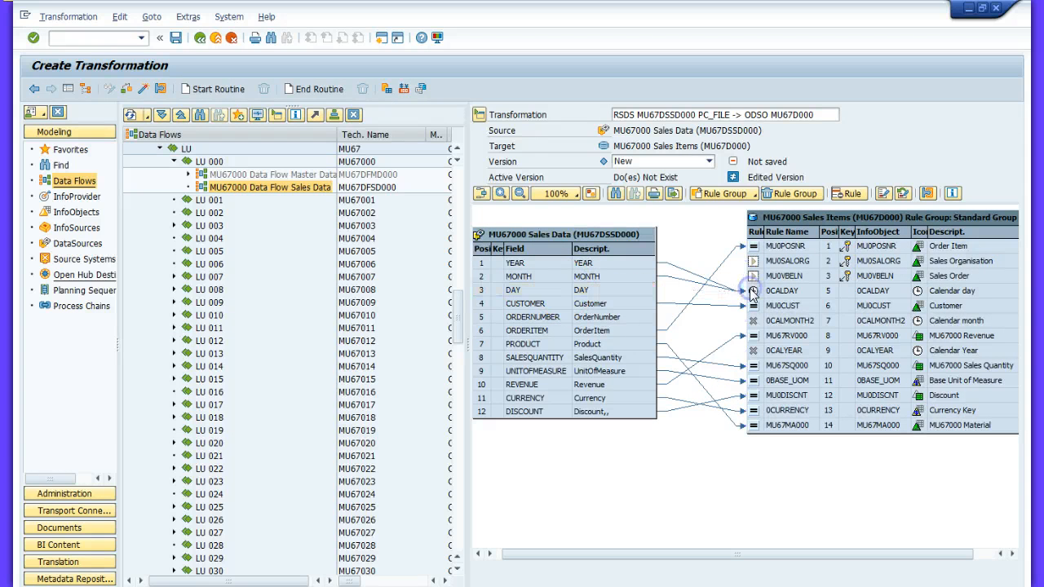
pyautogui.click(351, 413)
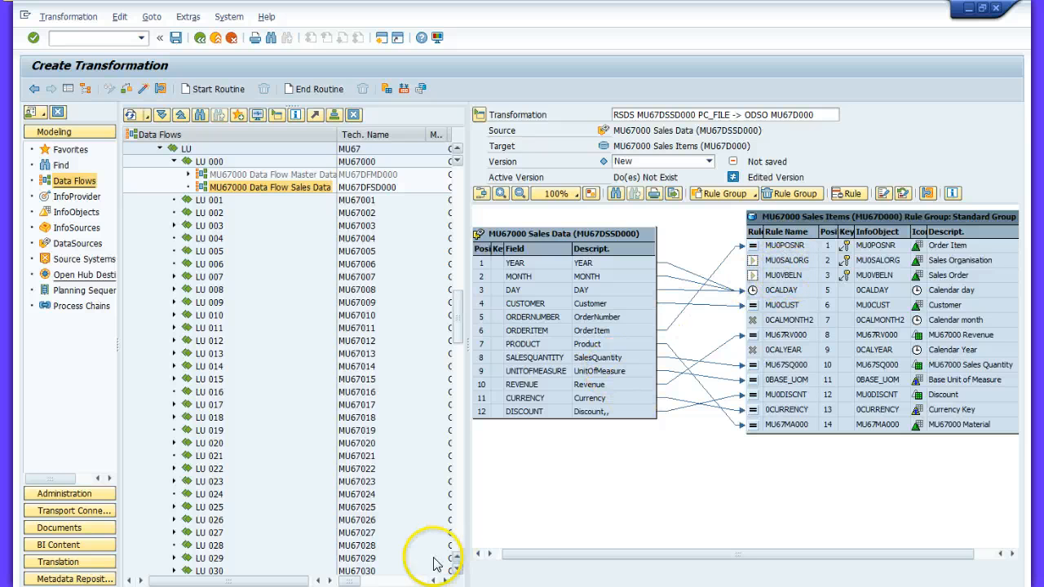
# Step: Consult the mapping figure in the Word instructions and map ORDERNUMBER to MU0SALORG in the SAP transformation
pyautogui.click(381, 586)
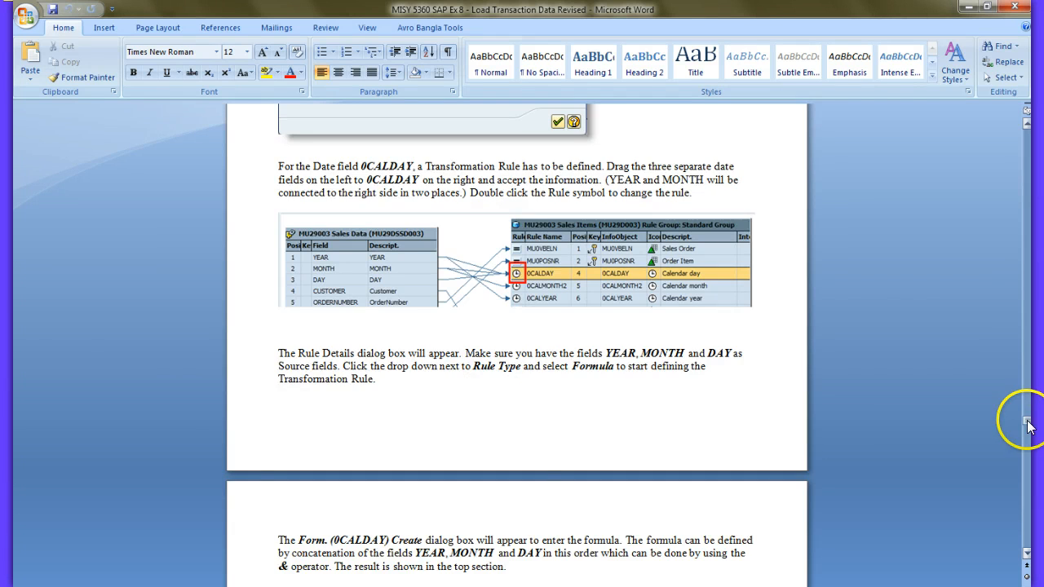
pyautogui.moveTo(1028, 419); pyautogui.dragTo(1029, 417)
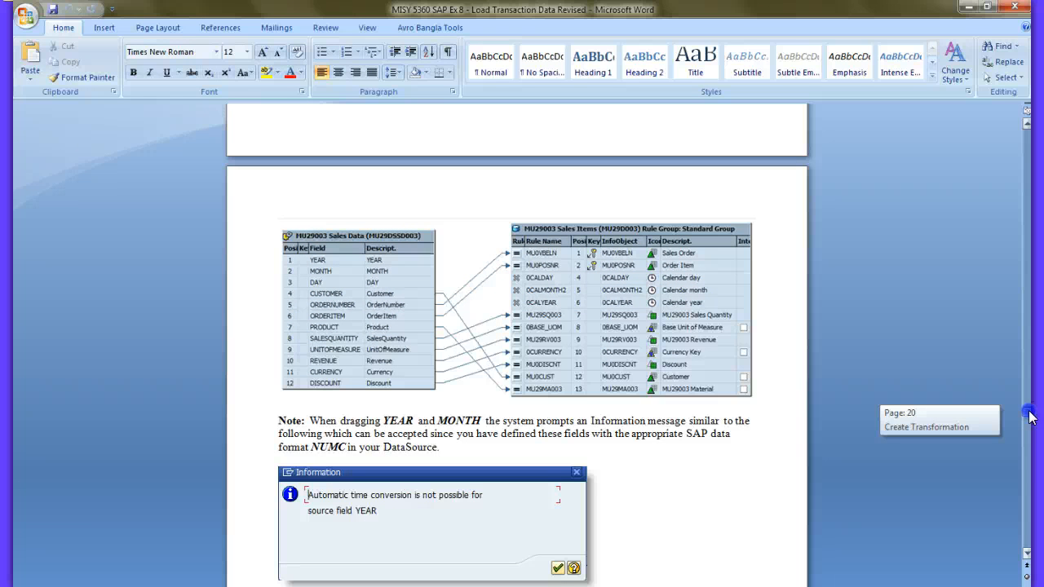
pyautogui.moveTo(1030, 417); pyautogui.dragTo(1029, 417)
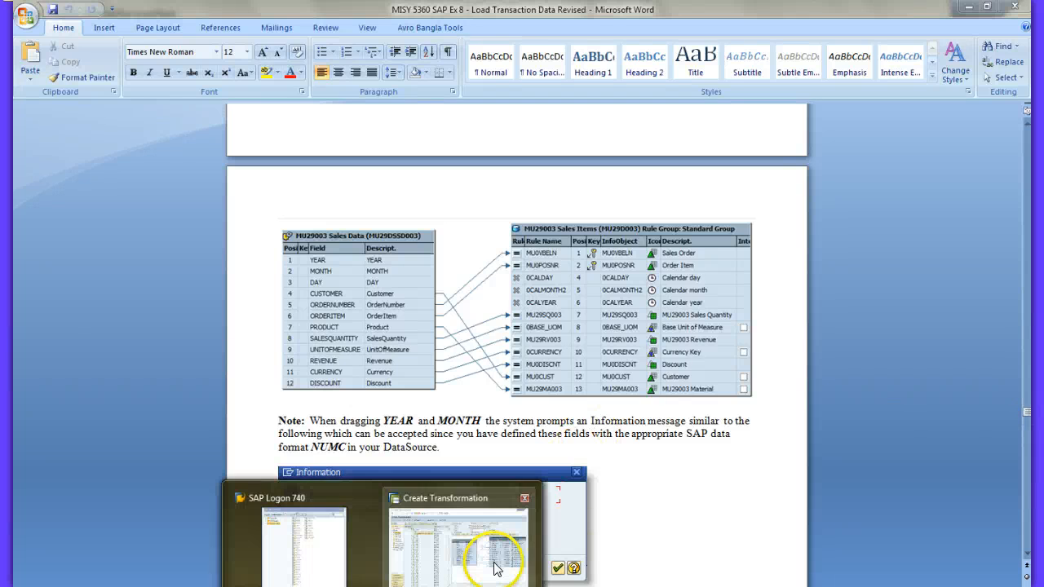
pyautogui.click(489, 556)
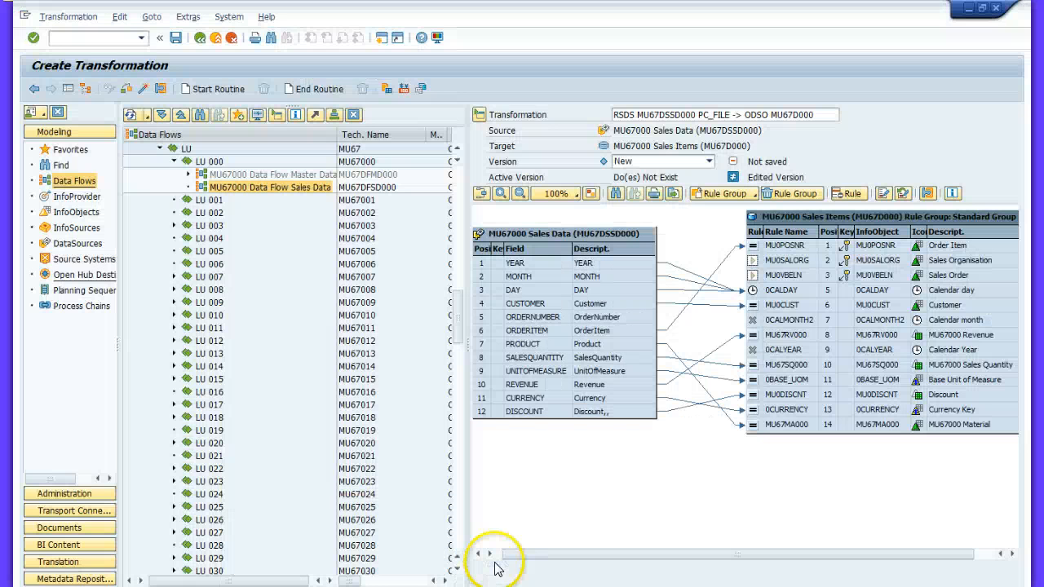
pyautogui.click(605, 322)
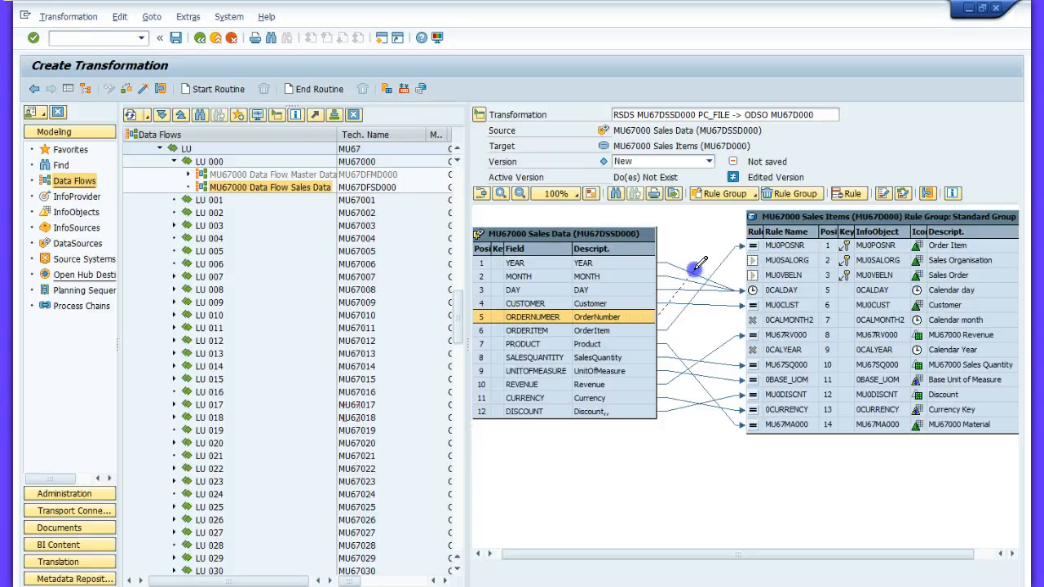
pyautogui.moveTo(697, 265); pyautogui.dragTo(767, 255)
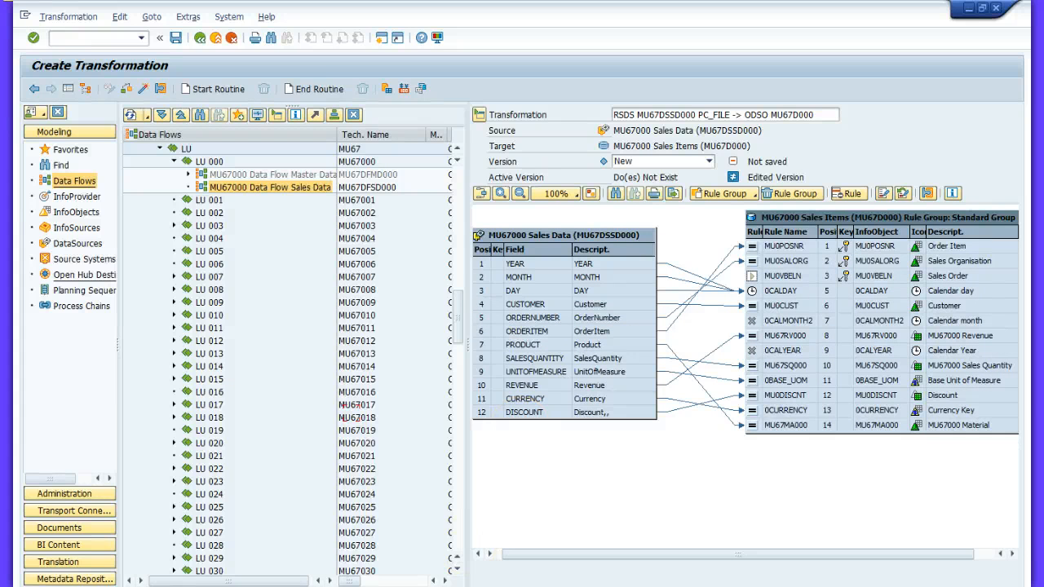
# Step: Read the Word instructions on the 0CALDAY rule type and formula, and return to the SAP transformation
pyautogui.click(408, 586)
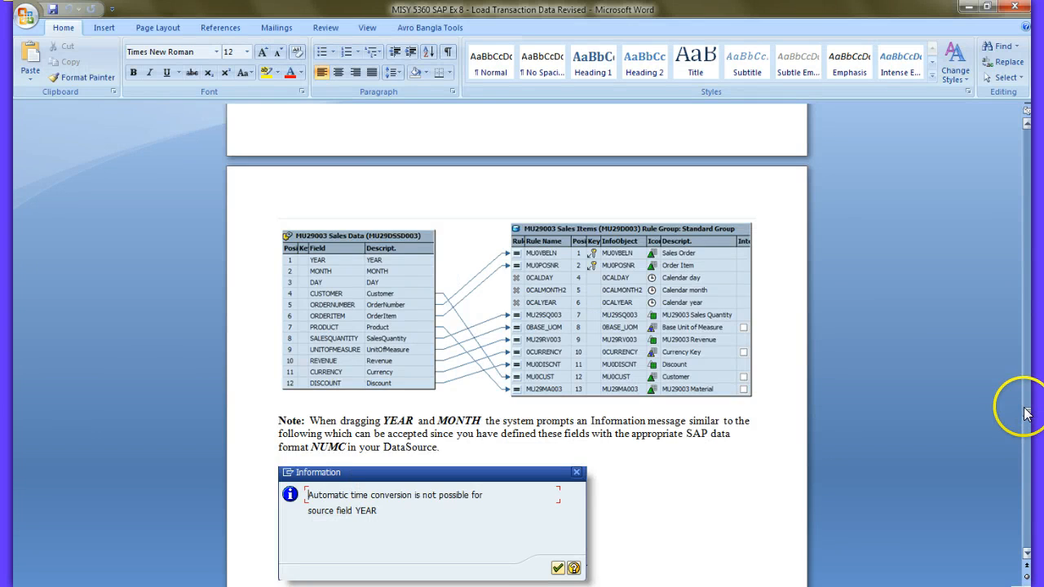
pyautogui.moveTo(1025, 403); pyautogui.dragTo(1026, 420)
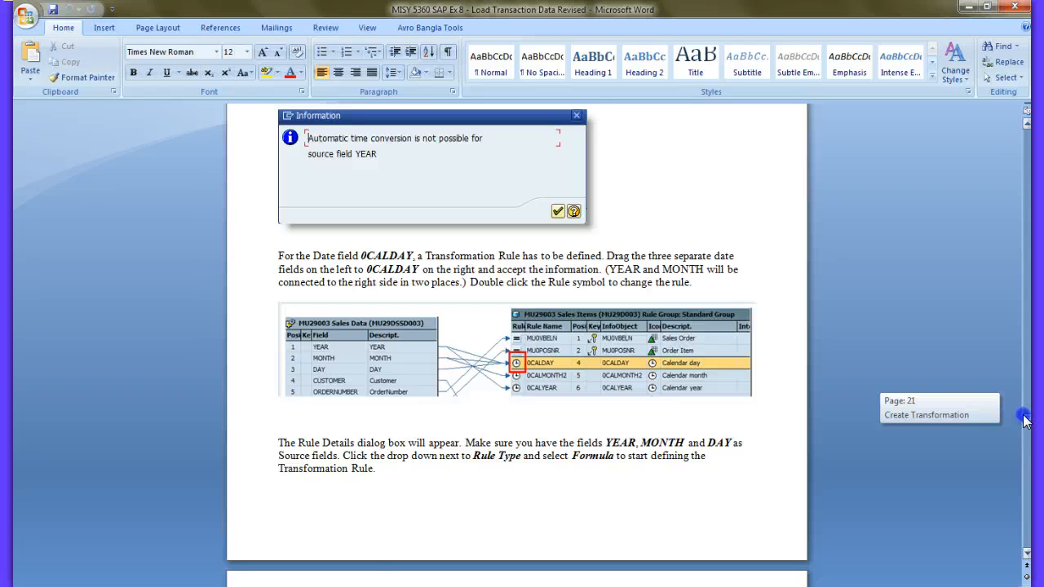
pyautogui.moveTo(1026, 420); pyautogui.dragTo(1026, 425)
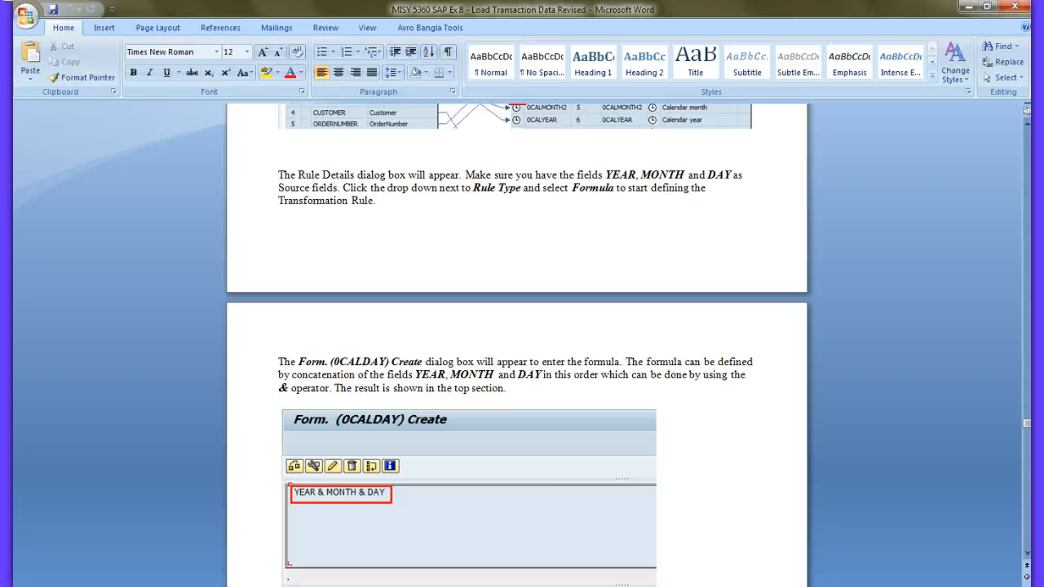
pyautogui.click(517, 542)
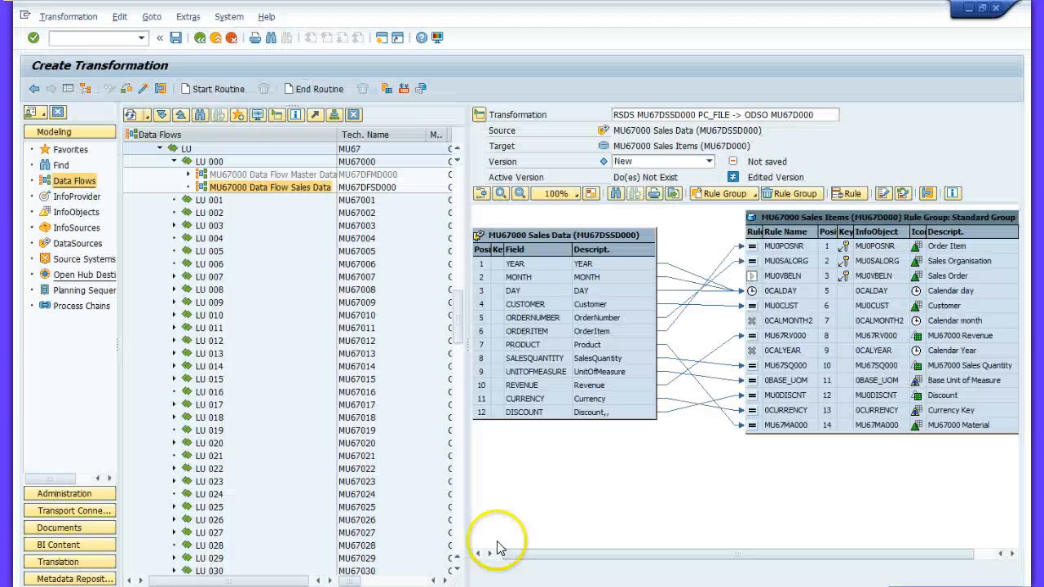
# Step: Open the rule details of 0CALDAY and set the rule type to Formula
pyautogui.doubleClick(751, 295)
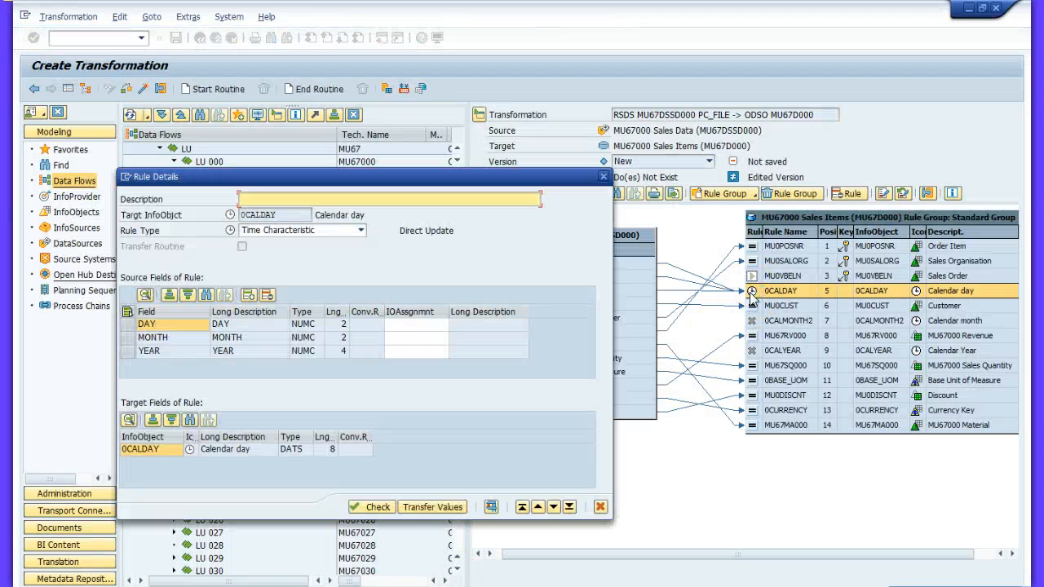
pyautogui.click(361, 231)
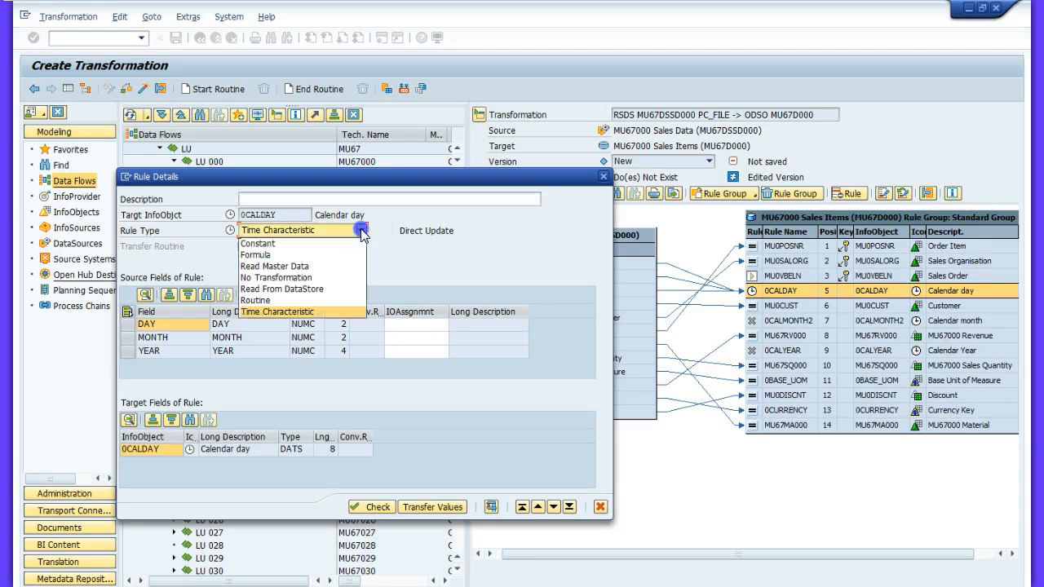
pyautogui.click(259, 244)
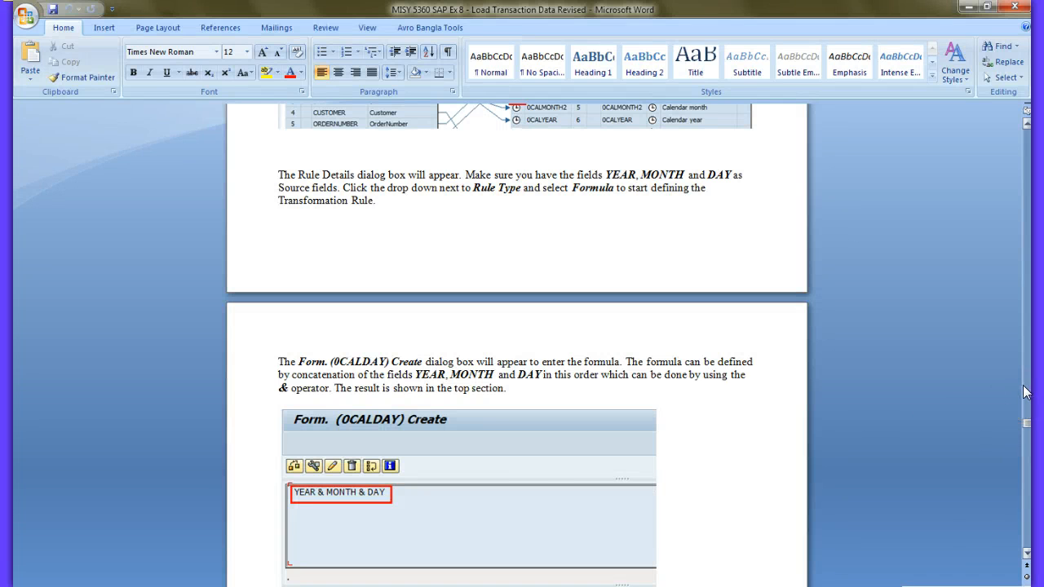
pyautogui.click(383, 586)
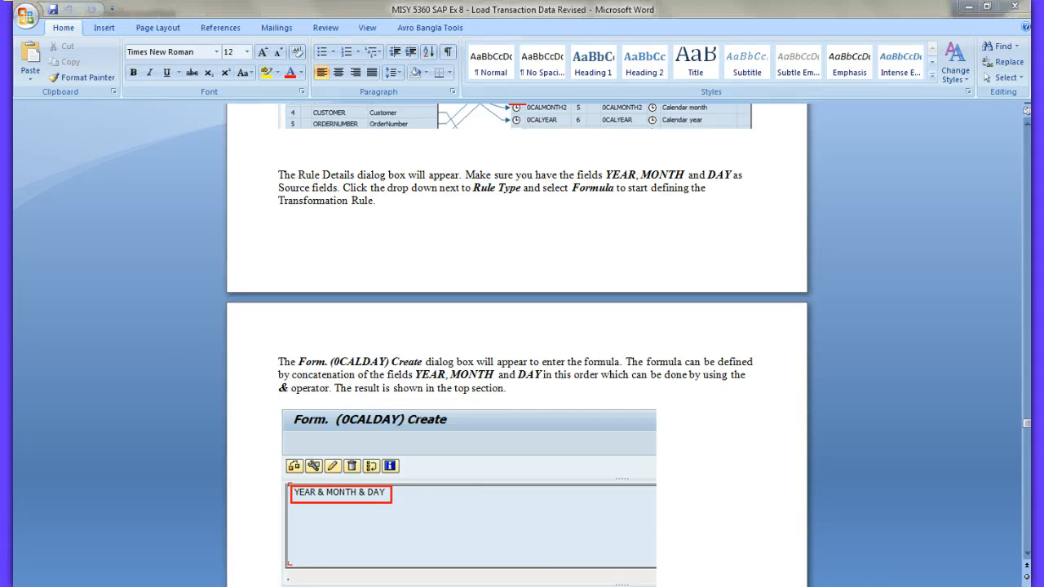
pyautogui.click(433, 575)
pyautogui.click(281, 277)
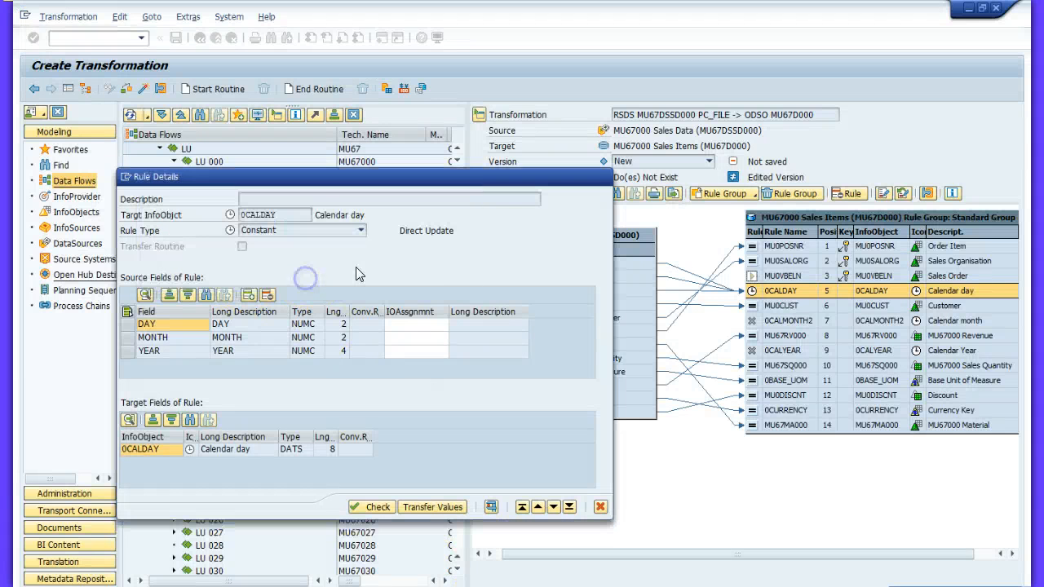
pyautogui.click(360, 230)
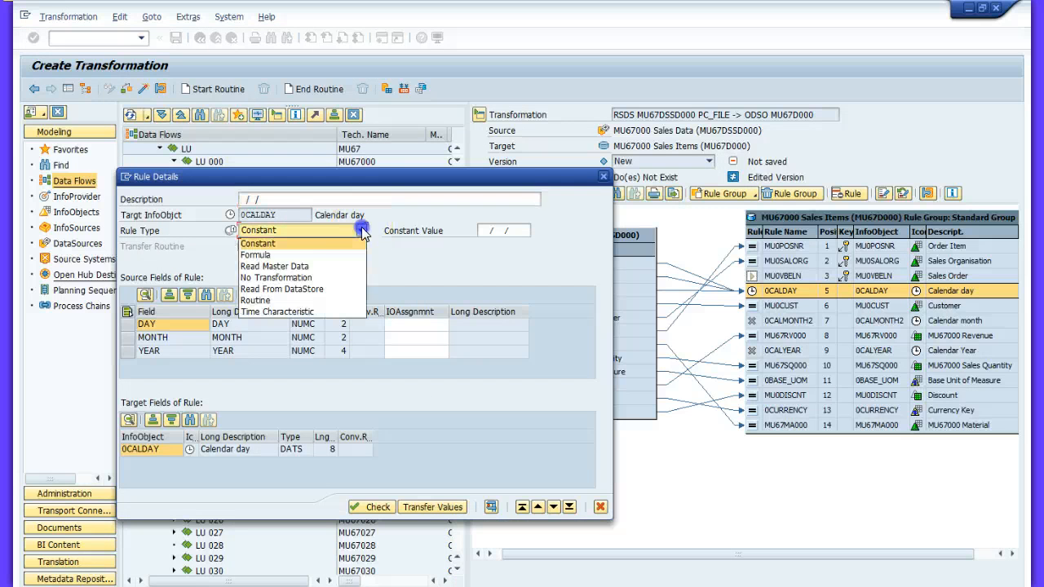
pyautogui.click(286, 252)
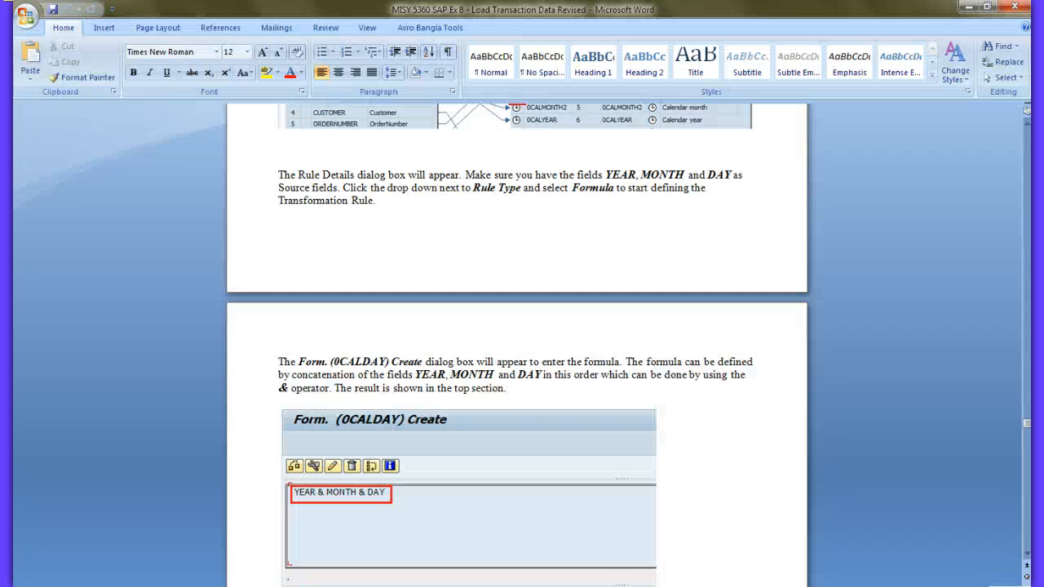
# Step: Following the Word instructions, build the 0CALDAY formula YEAR & MONTH & DAY in the SAP formula editor
pyautogui.moveTo(1026, 429); pyautogui.dragTo(1029, 439)
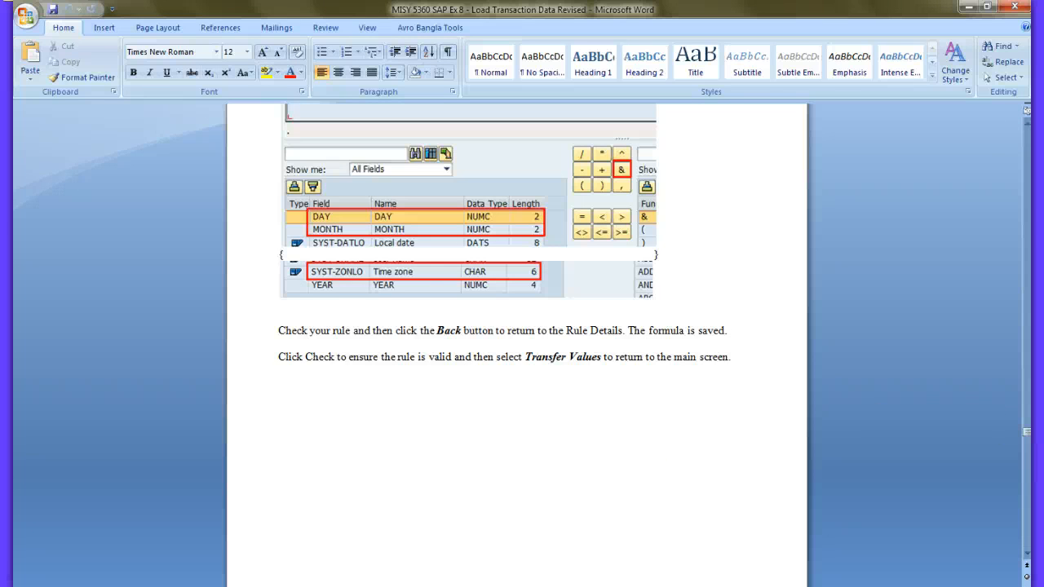
pyautogui.click(461, 538)
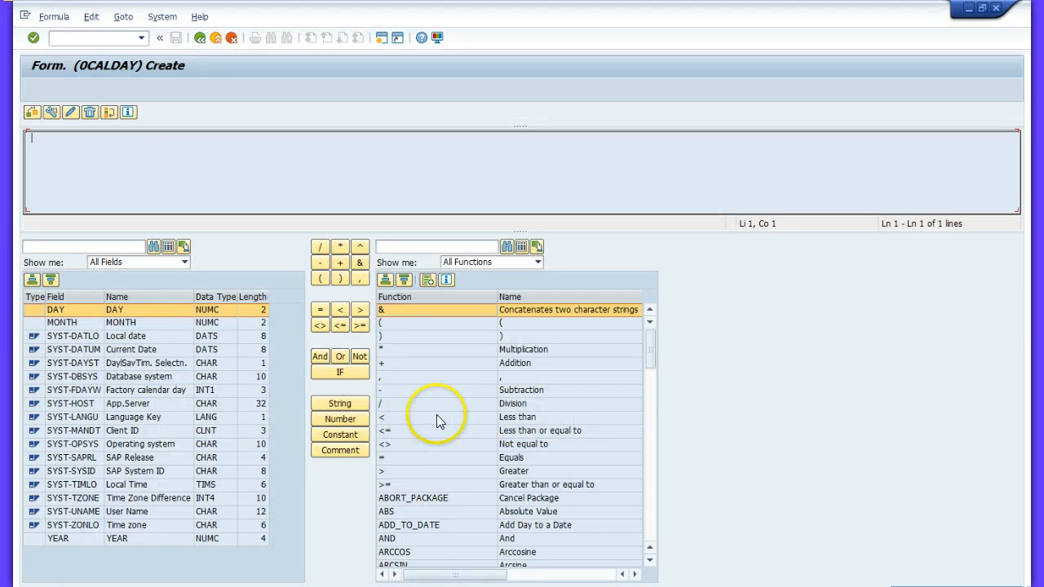
pyautogui.doubleClick(58, 537)
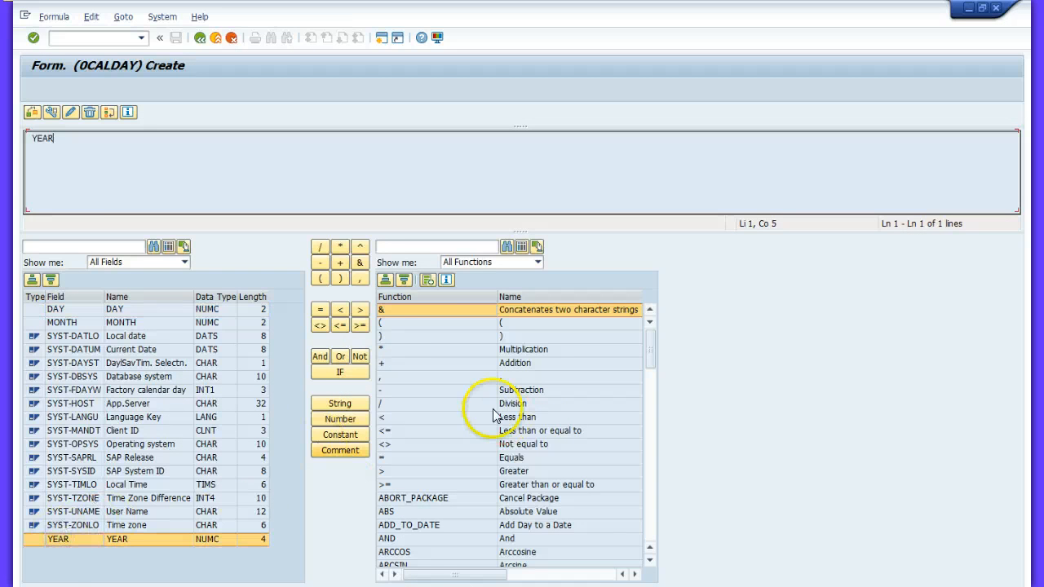
pyautogui.click(359, 263)
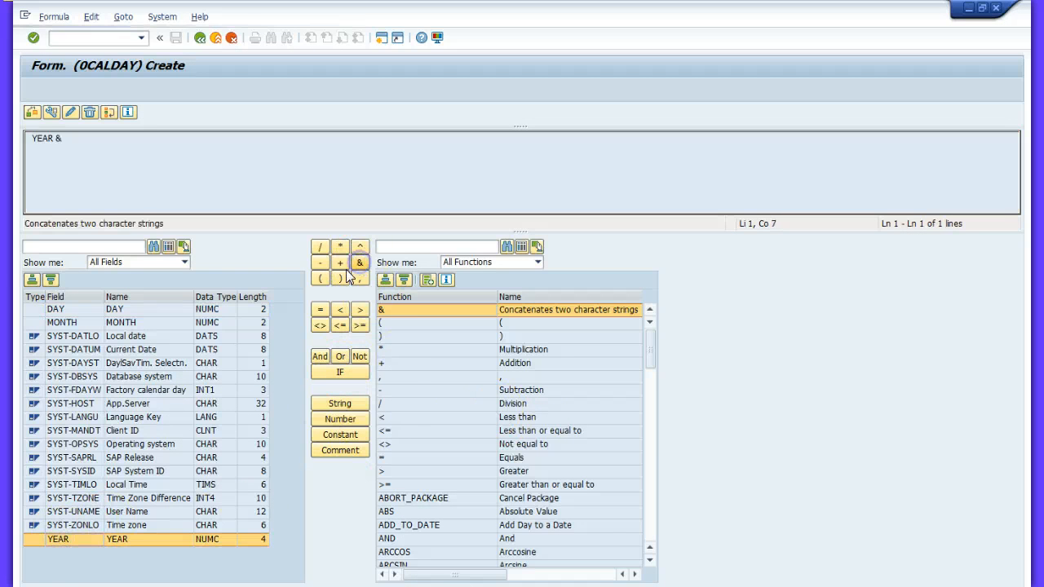
pyautogui.doubleClick(62, 322)
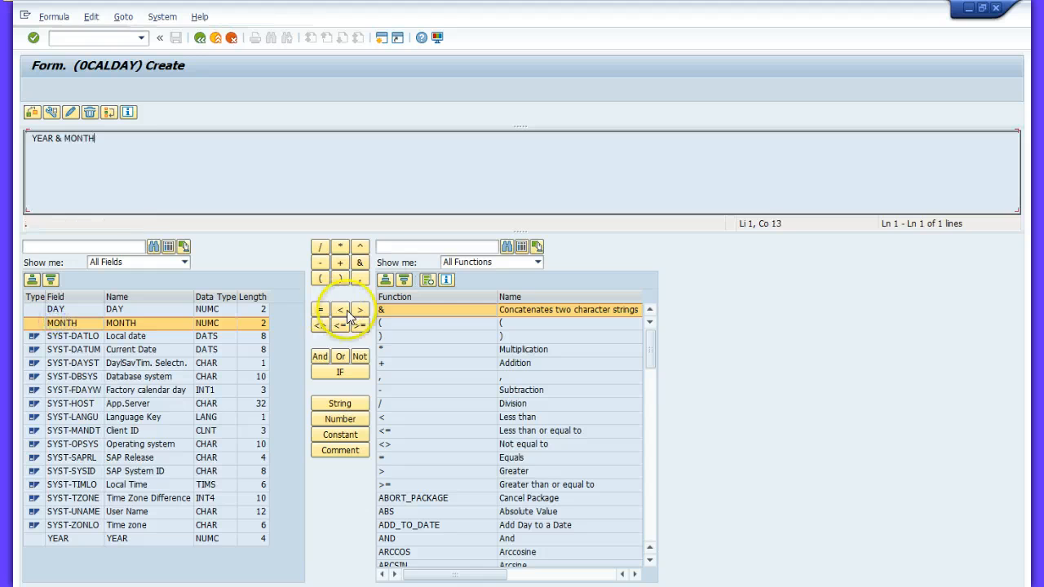
pyautogui.click(358, 263)
pyautogui.doubleClick(56, 309)
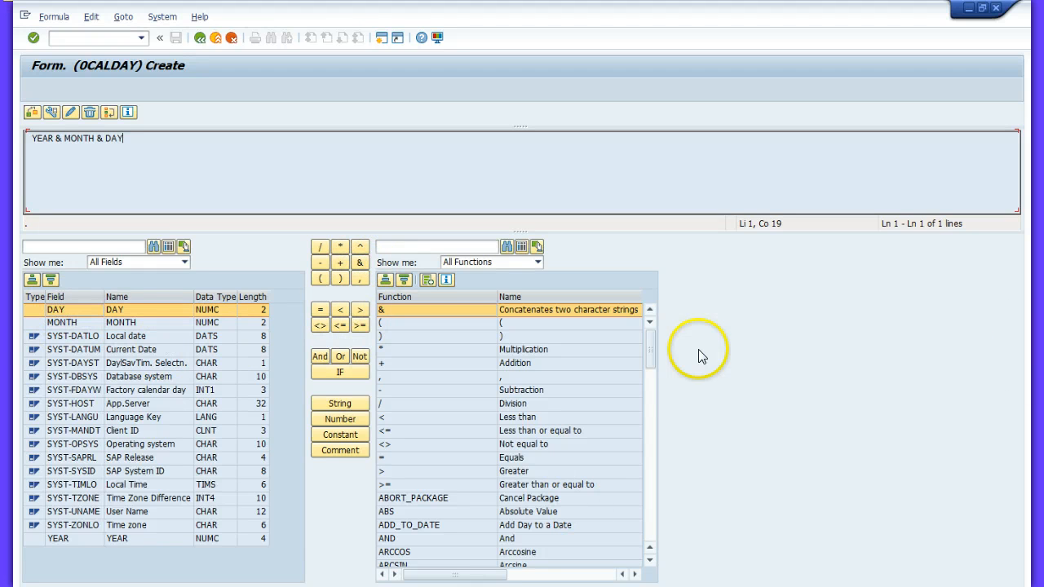
# Step: Read the Word instructions on checking the date rule, transferring its values and activating the transformation
pyautogui.moveTo(650, 347); pyautogui.dragTo(650, 405)
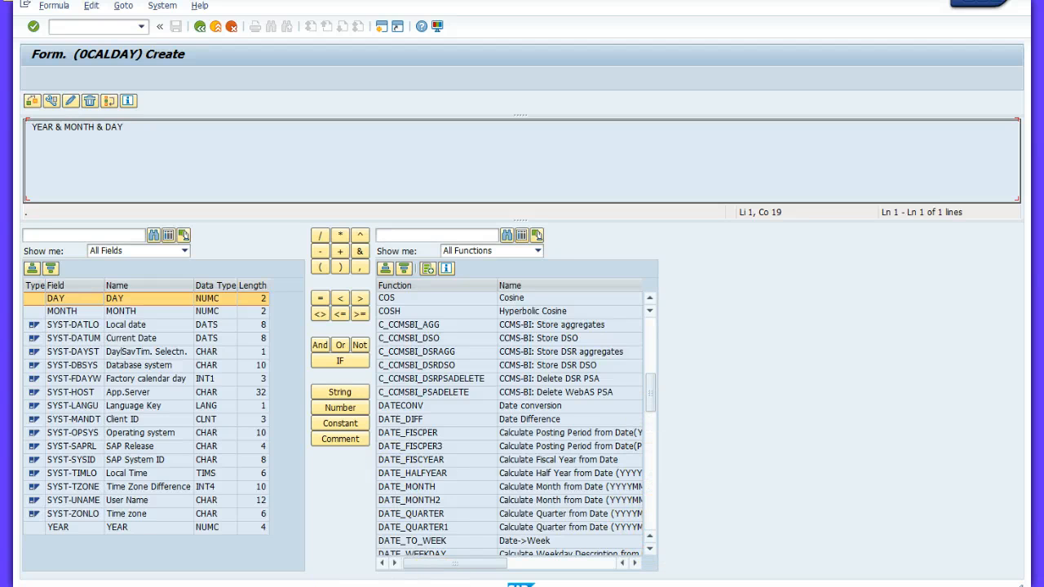
pyautogui.click(413, 585)
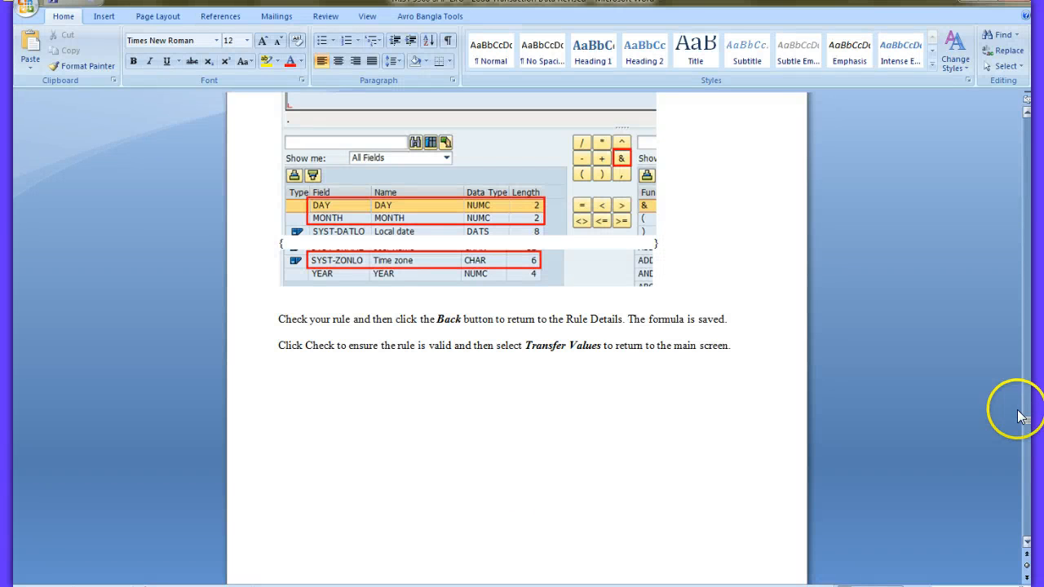
pyautogui.moveTo(1025, 426); pyautogui.dragTo(1026, 420)
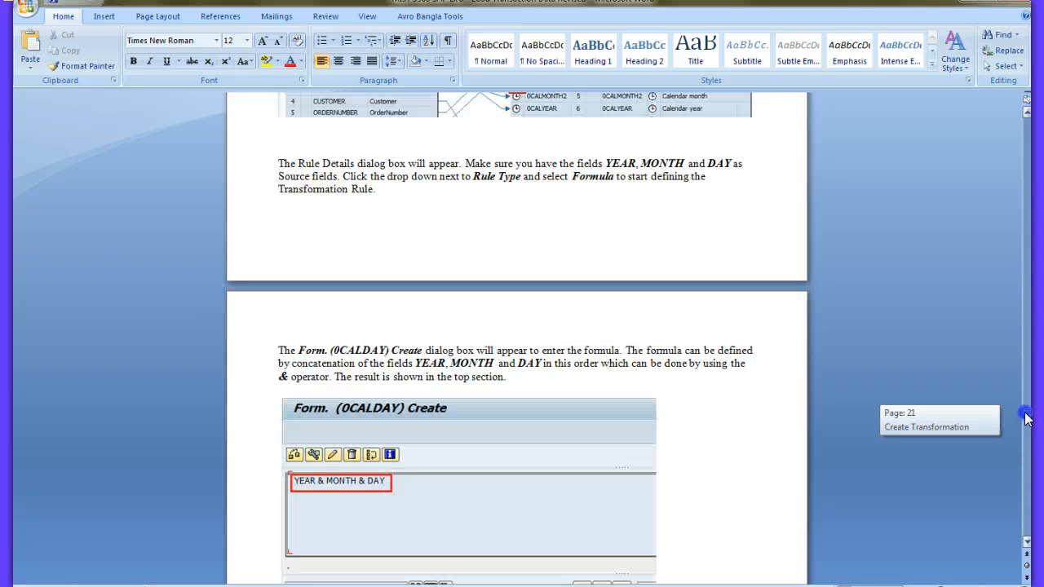
pyautogui.moveTo(1026, 418); pyautogui.dragTo(1027, 429)
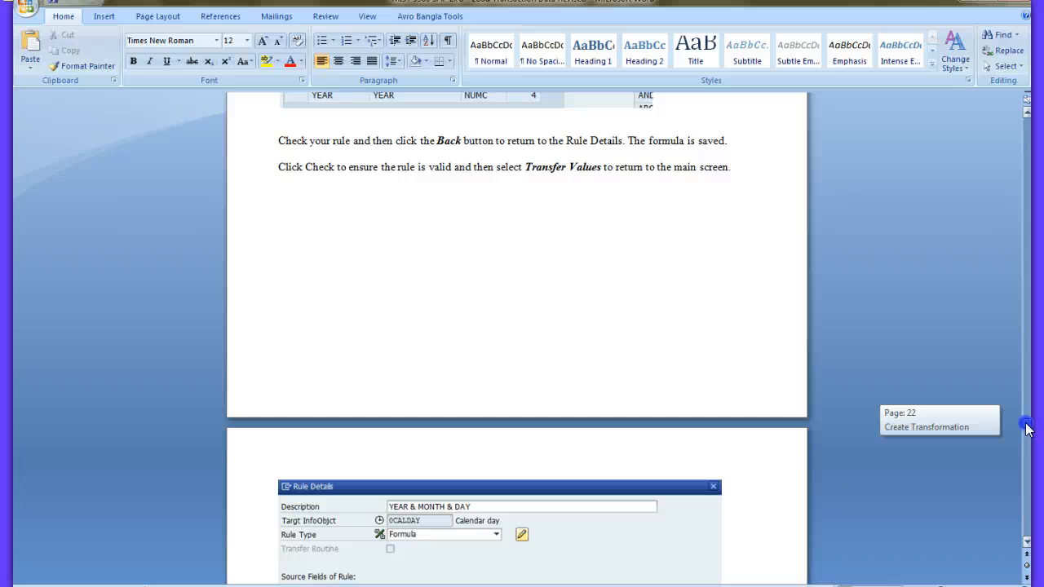
pyautogui.moveTo(1027, 430); pyautogui.dragTo(1027, 437)
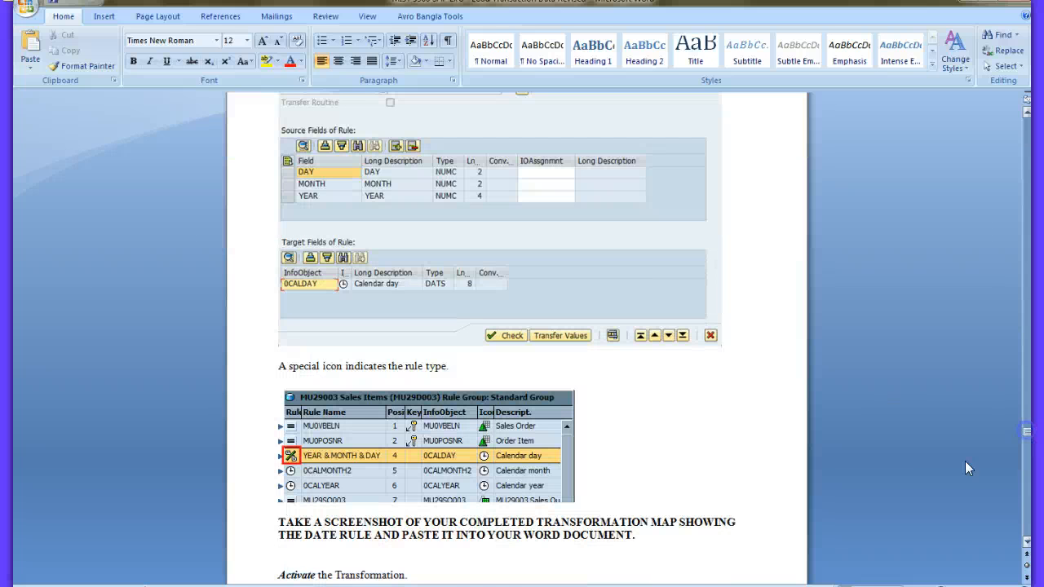
# Step: Return to the SAP formula editor and check the syntax of the YEAR & MONTH & DAY formula
pyautogui.click(419, 561)
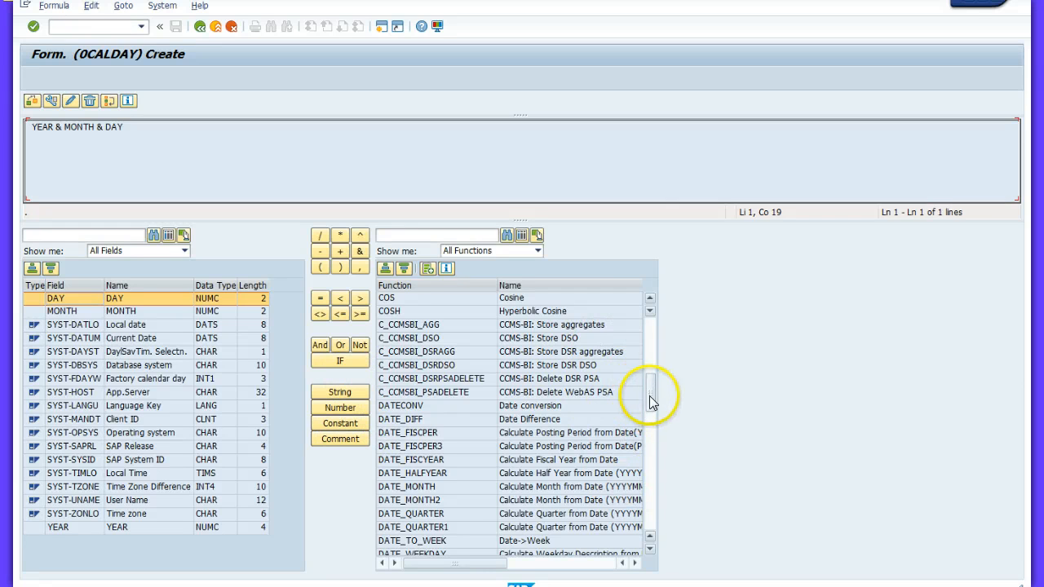
pyautogui.moveTo(649, 395); pyautogui.dragTo(648, 531)
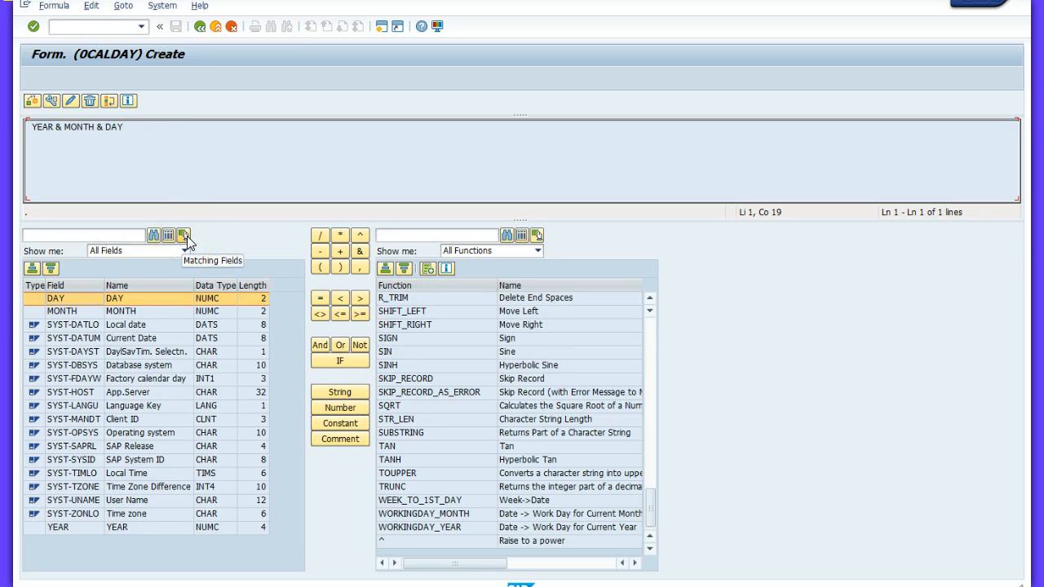
pyautogui.click(30, 101)
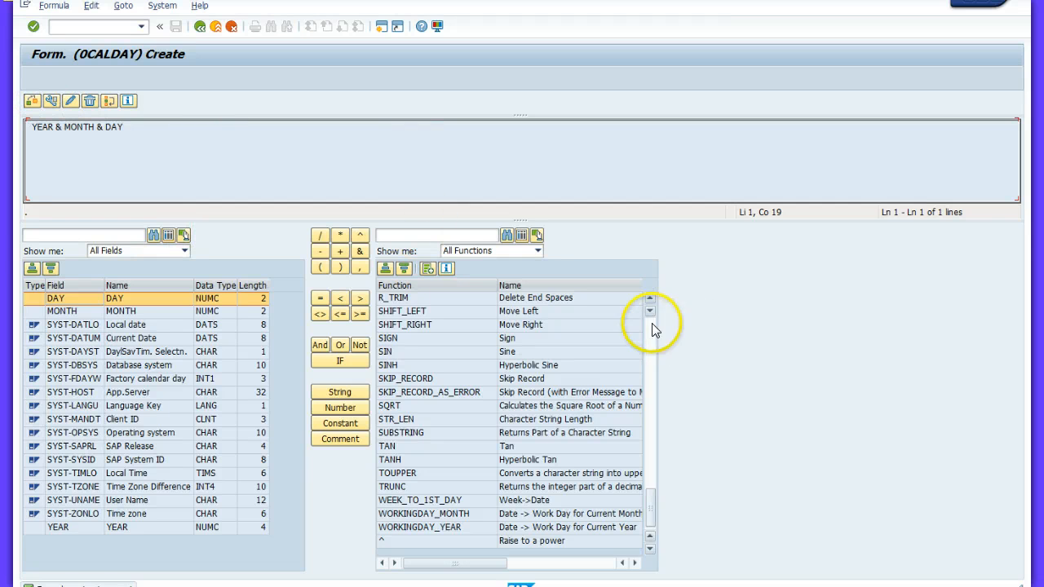
pyautogui.click(983, 314)
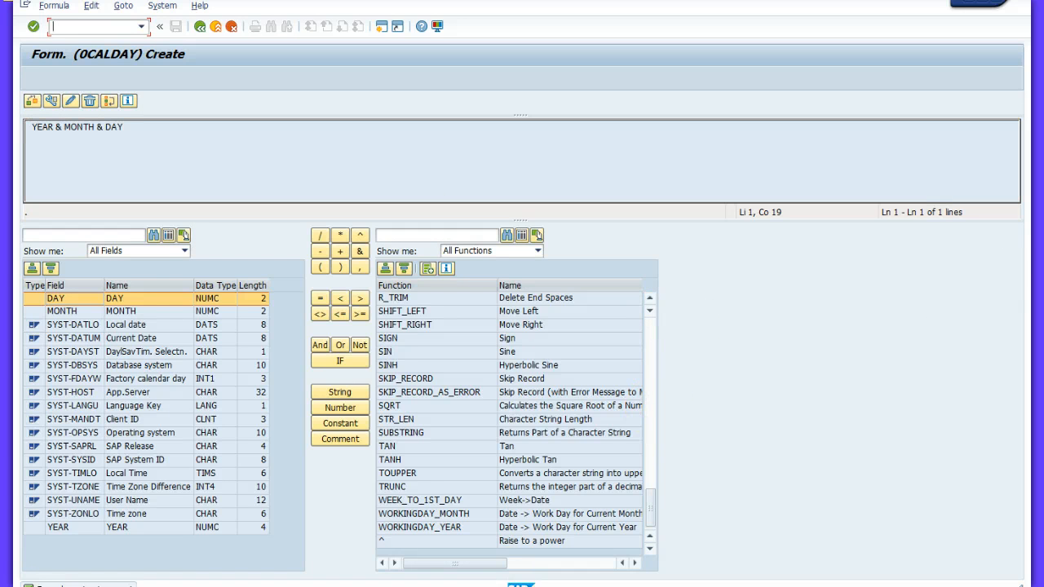
# Step: Reread the Word instructions on the 0CALDAY formula, checking the rule and transferring its values
pyautogui.moveTo(298, 585)
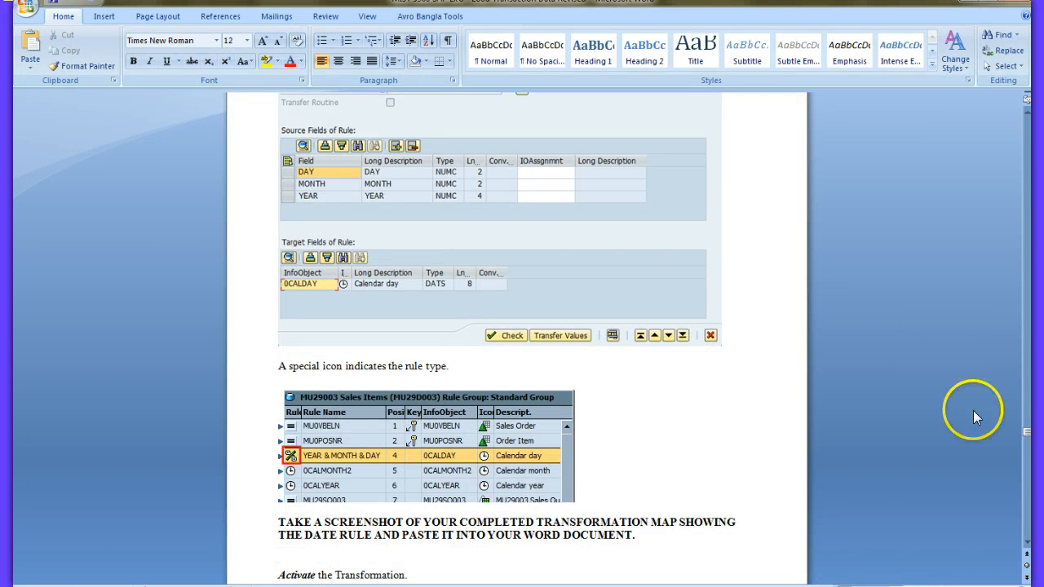
pyautogui.moveTo(1023, 430); pyautogui.dragTo(1026, 428)
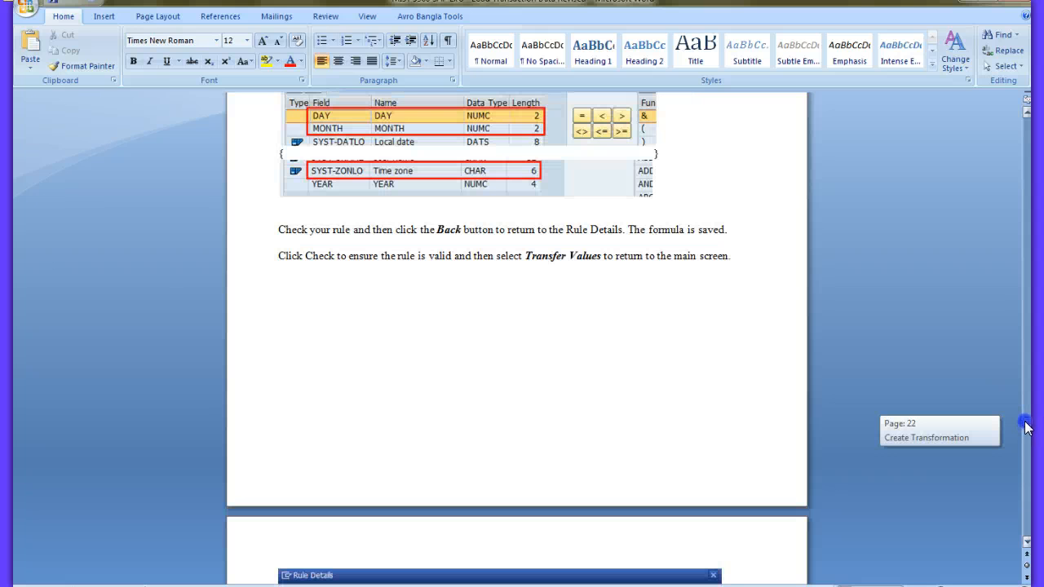
pyautogui.moveTo(1026, 428); pyautogui.dragTo(1026, 421)
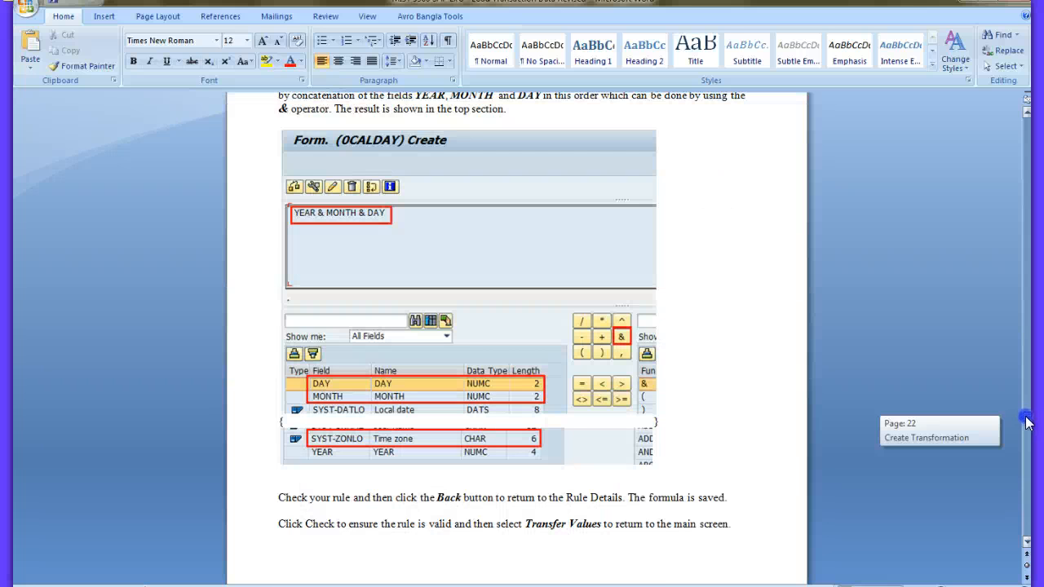
pyautogui.moveTo(1027, 423); pyautogui.dragTo(1027, 424)
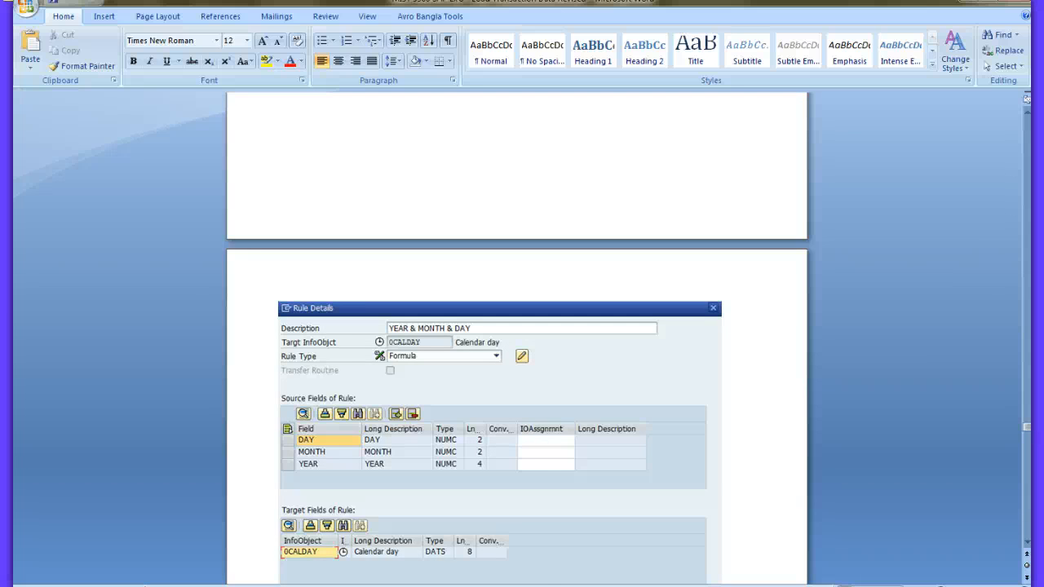
# Step: Leave the SAP formula editor for the rule details, check the 0CALDAY rule and transfer its values to the transformation
pyautogui.click(443, 555)
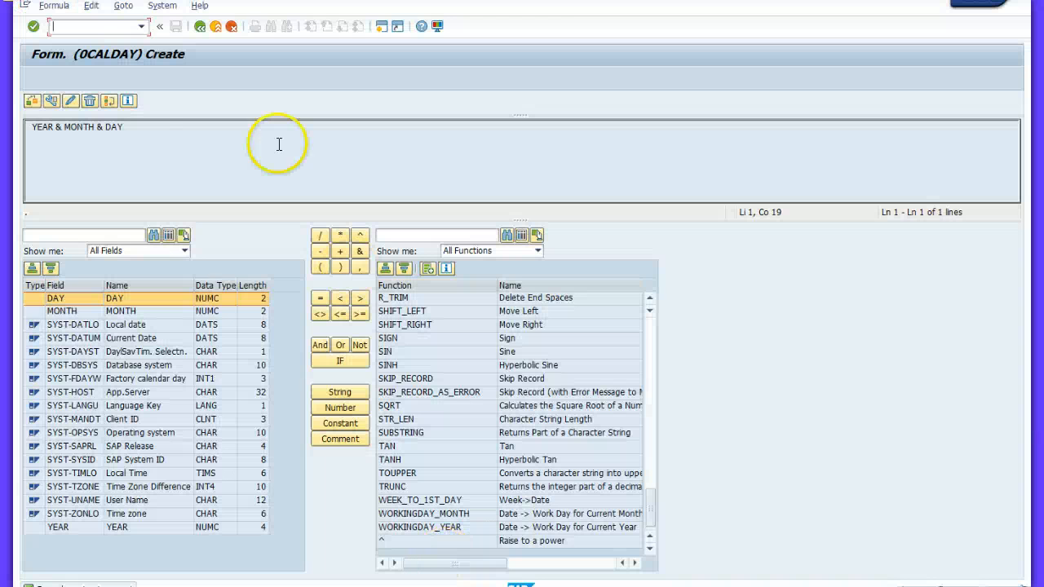
pyautogui.click(200, 27)
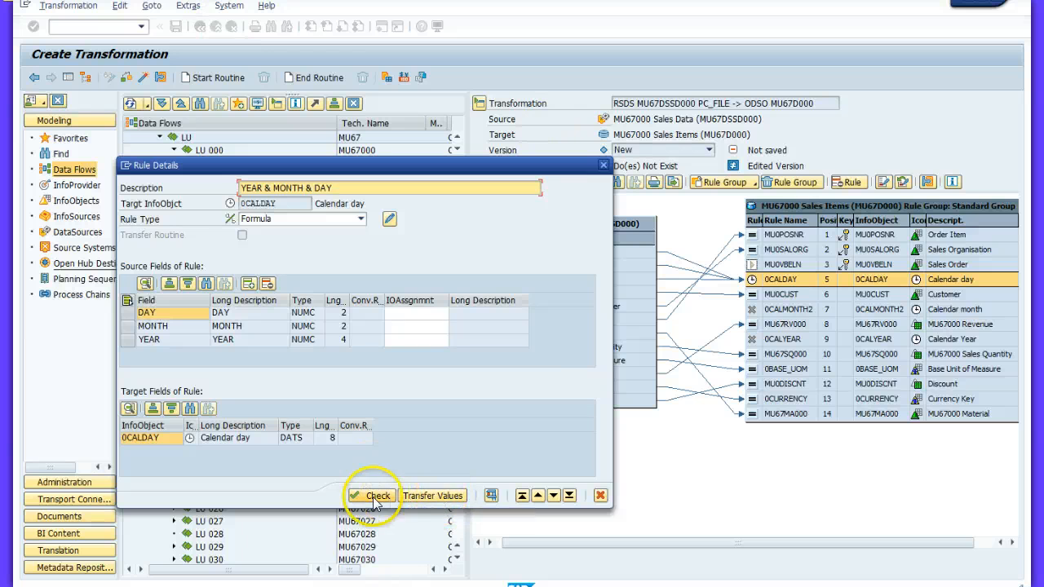
pyautogui.click(433, 496)
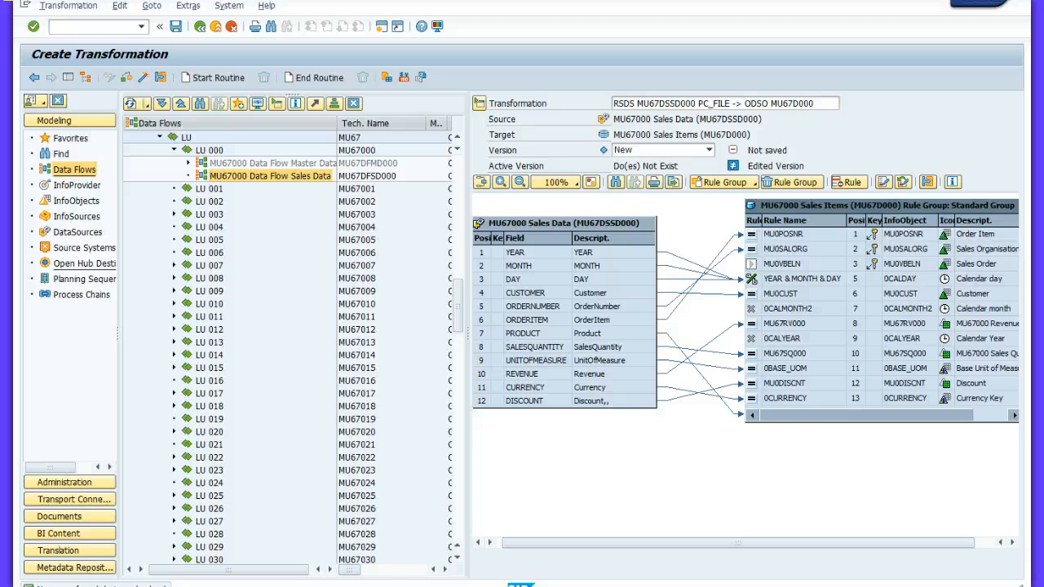
# Step: Read the Word instructions on activating the transformation, accepting the 0RECORDMODE notification and returning to the data flow, comparing with the SAP transformation map
pyautogui.click(295, 584)
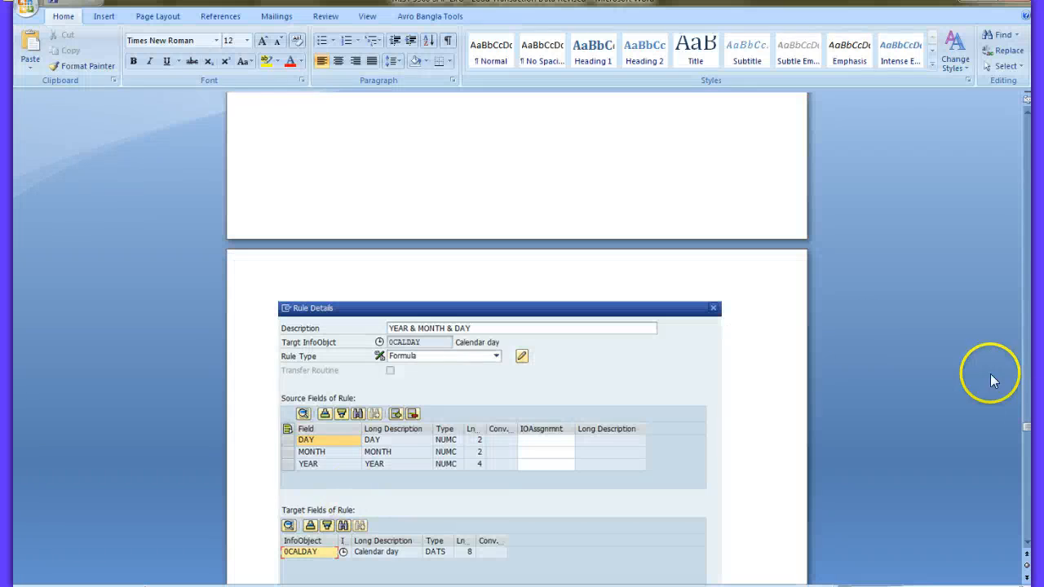
pyautogui.moveTo(1028, 431); pyautogui.dragTo(1030, 437)
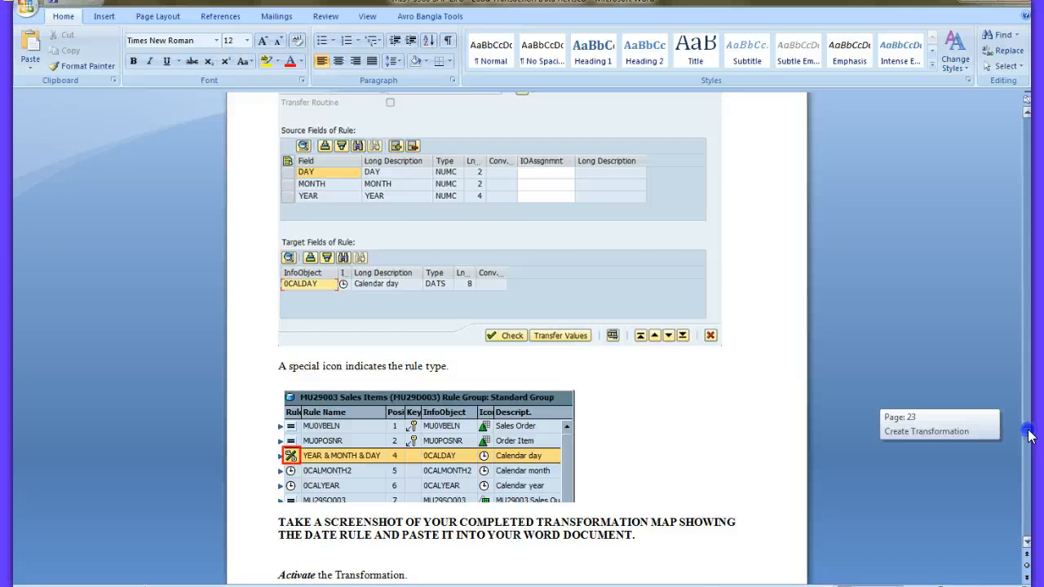
pyautogui.moveTo(1029, 437); pyautogui.dragTo(1029, 440)
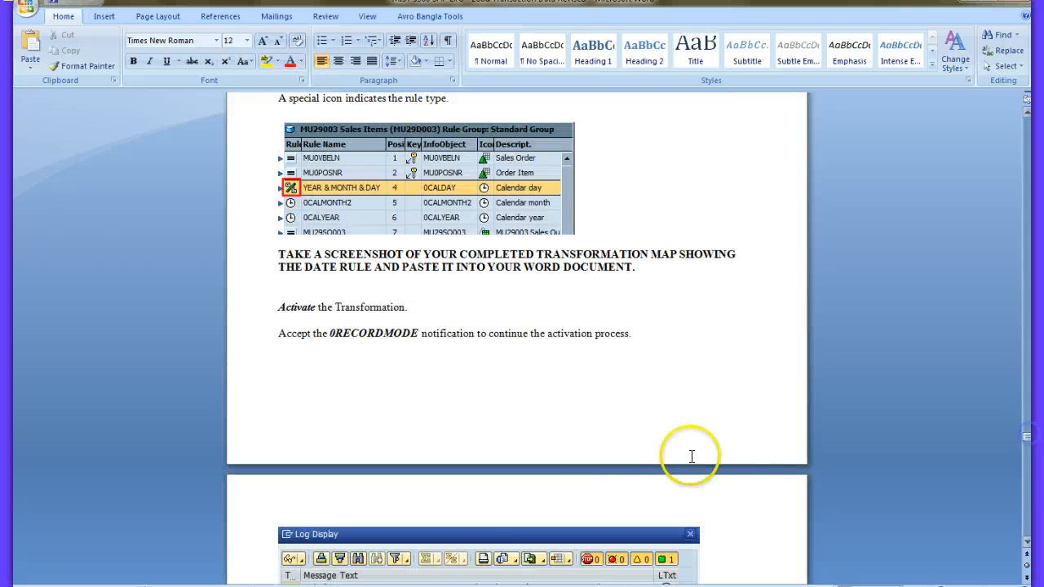
pyautogui.moveTo(580, 459)
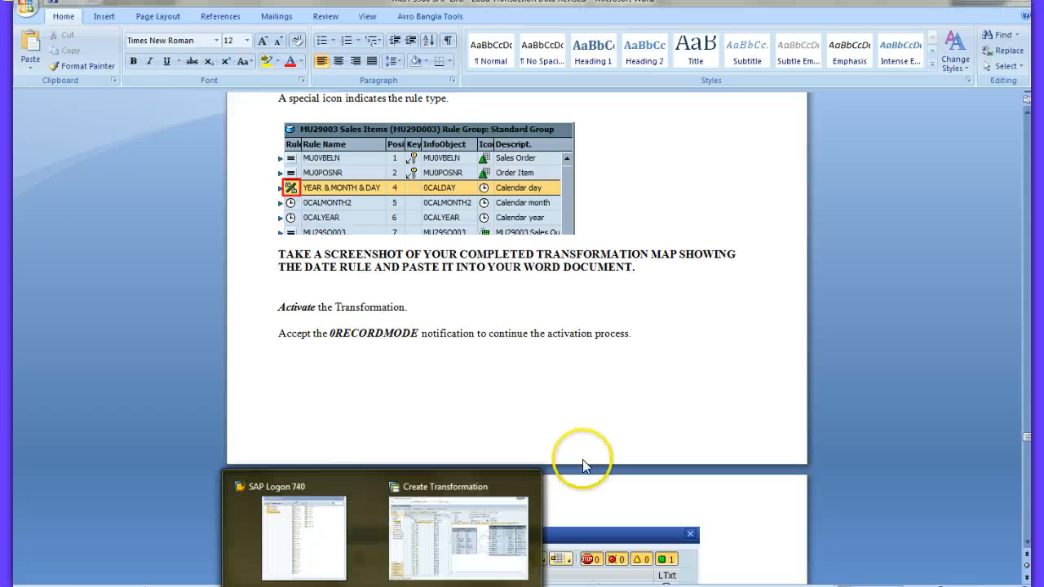
pyautogui.click(505, 502)
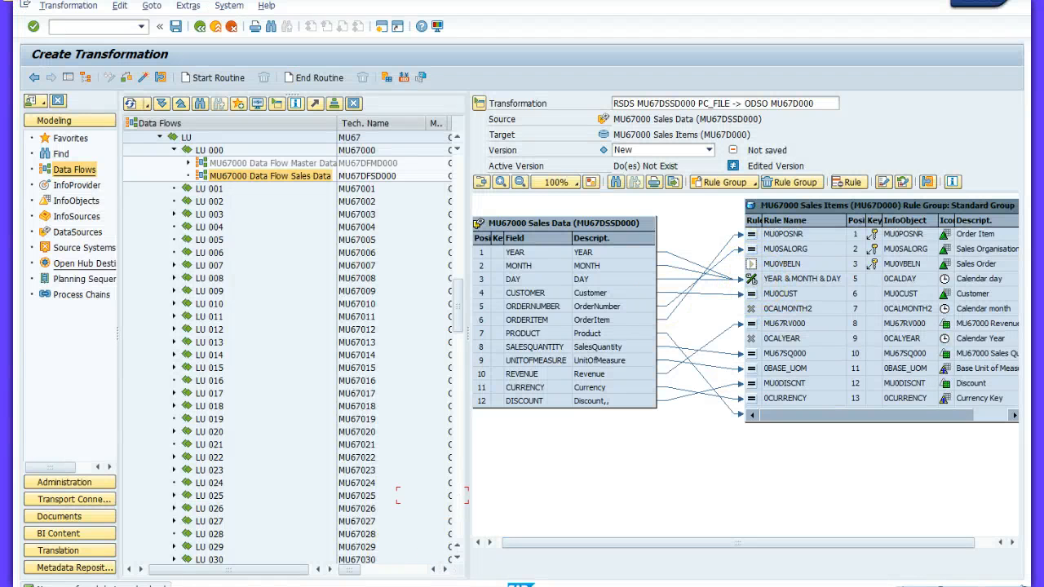
pyautogui.click(562, 585)
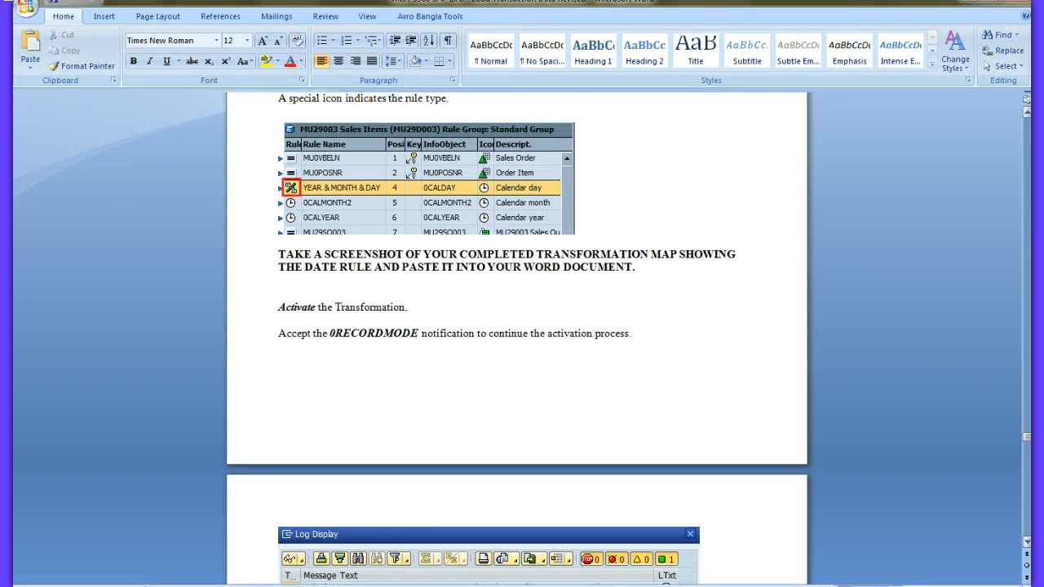
pyautogui.moveTo(1026, 437); pyautogui.dragTo(1028, 451)
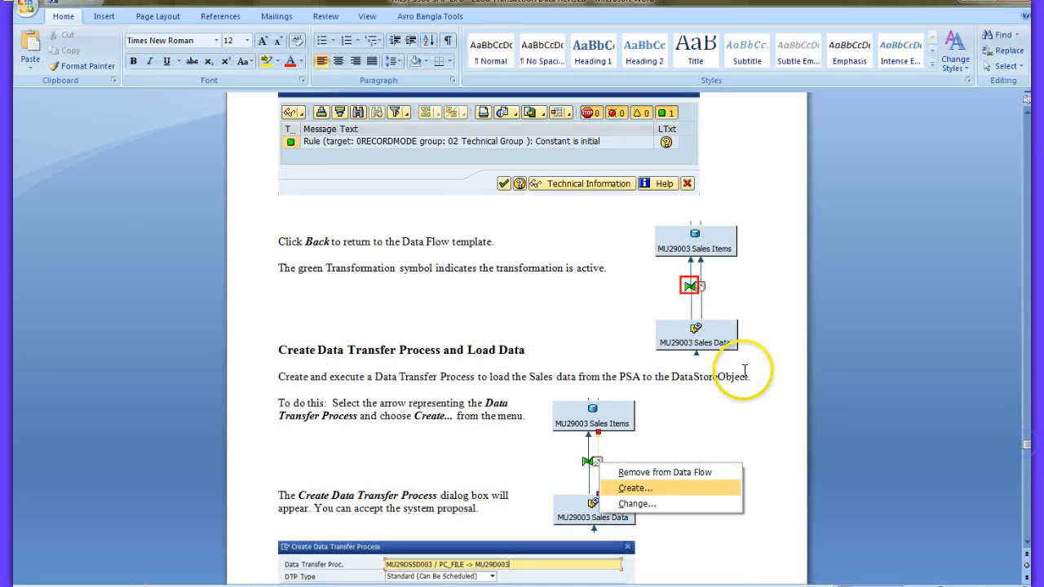
pyautogui.moveTo(382, 580)
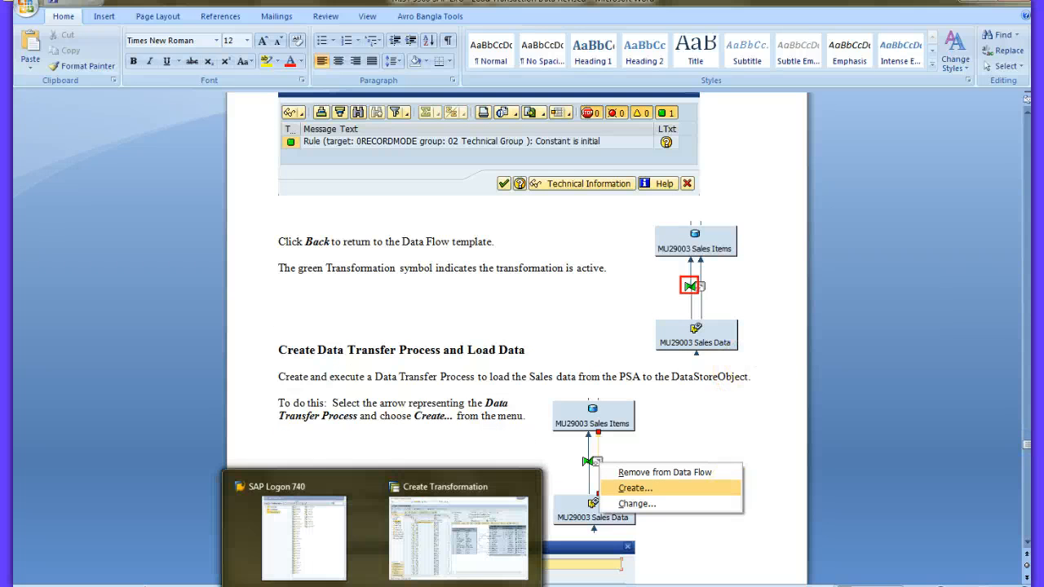
# Step: Activate the Sales Data to Sales Items transformation in SAP, accept the activation log, and return to the data flow
pyautogui.click(450, 545)
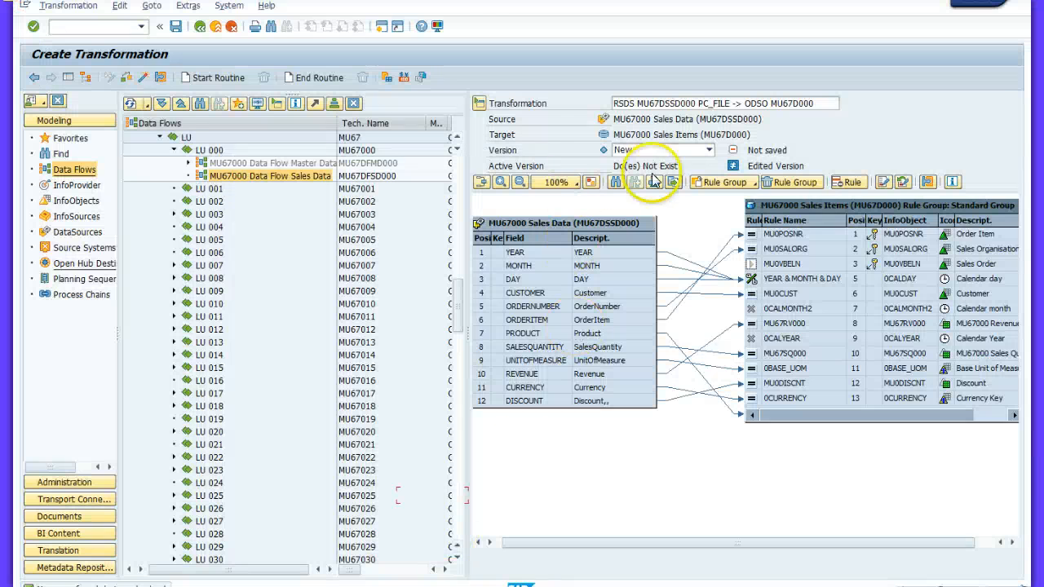
pyautogui.click(142, 77)
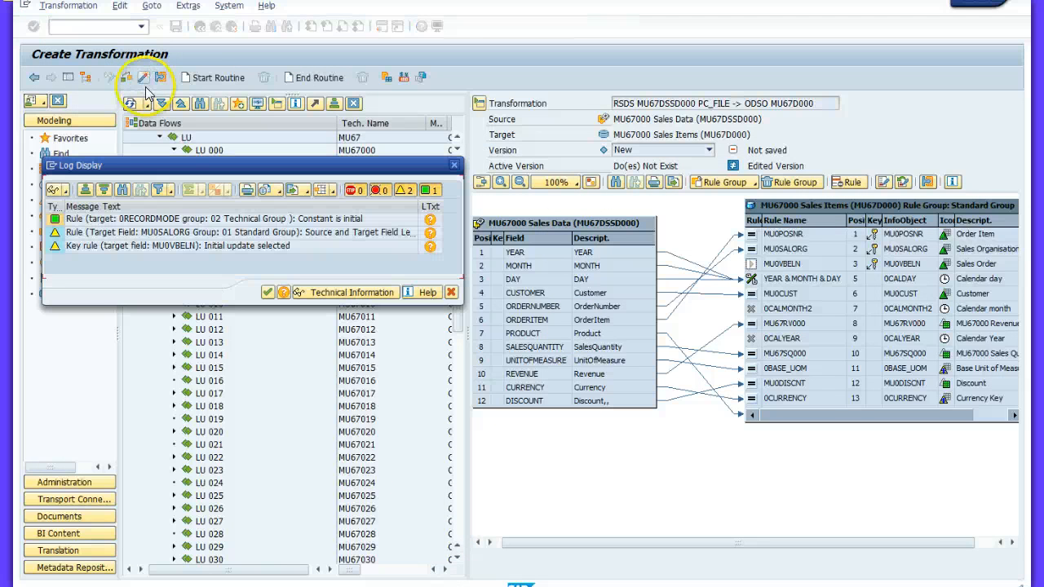
pyautogui.click(270, 294)
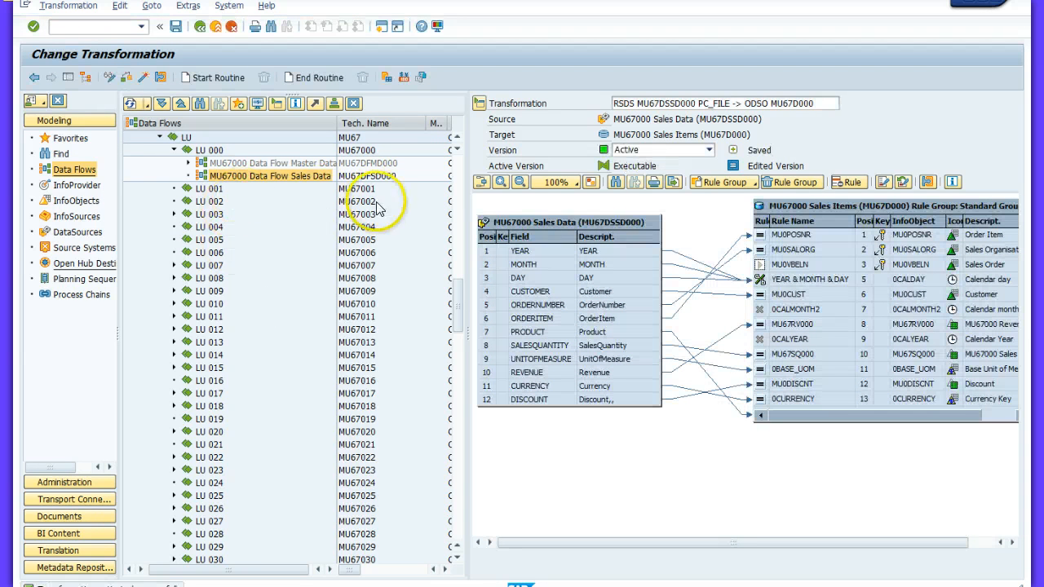
pyautogui.click(176, 30)
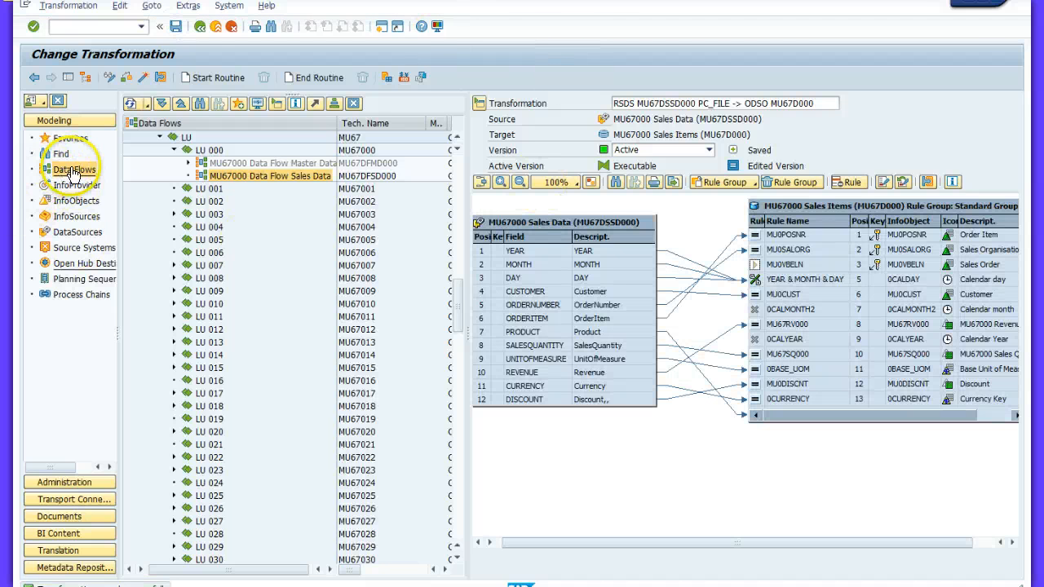
pyautogui.click(201, 27)
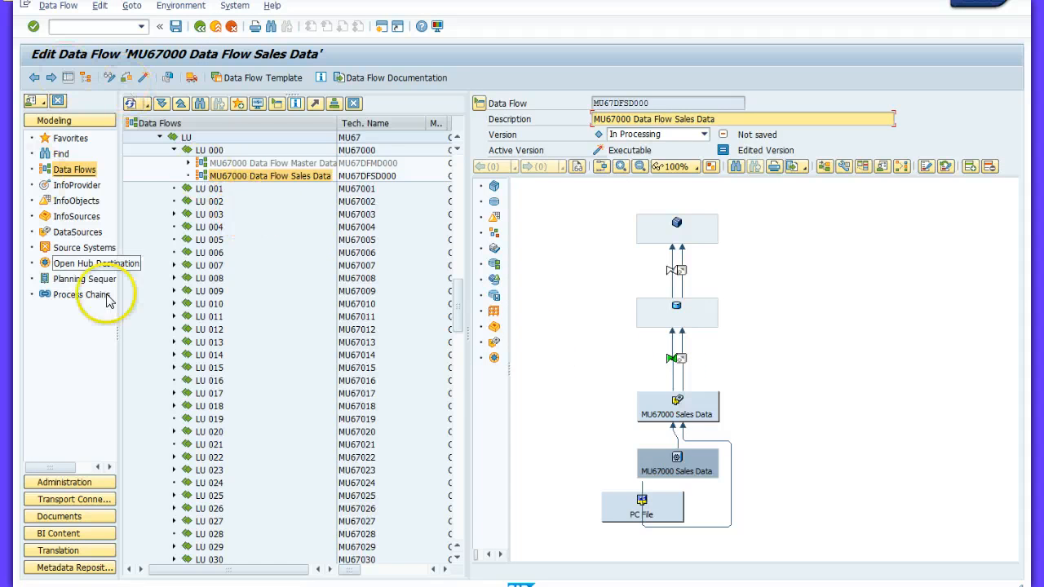
# Step: Read the Word instructions on creating the Data Transfer Process between Sales Data and Sales Items
pyautogui.click(192, 584)
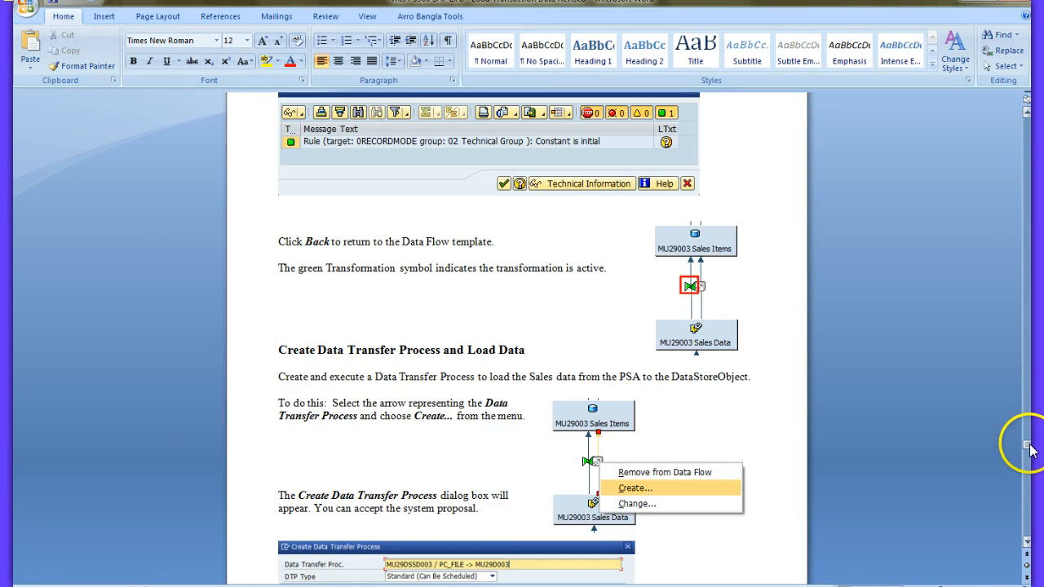
pyautogui.moveTo(1028, 445); pyautogui.dragTo(1030, 447)
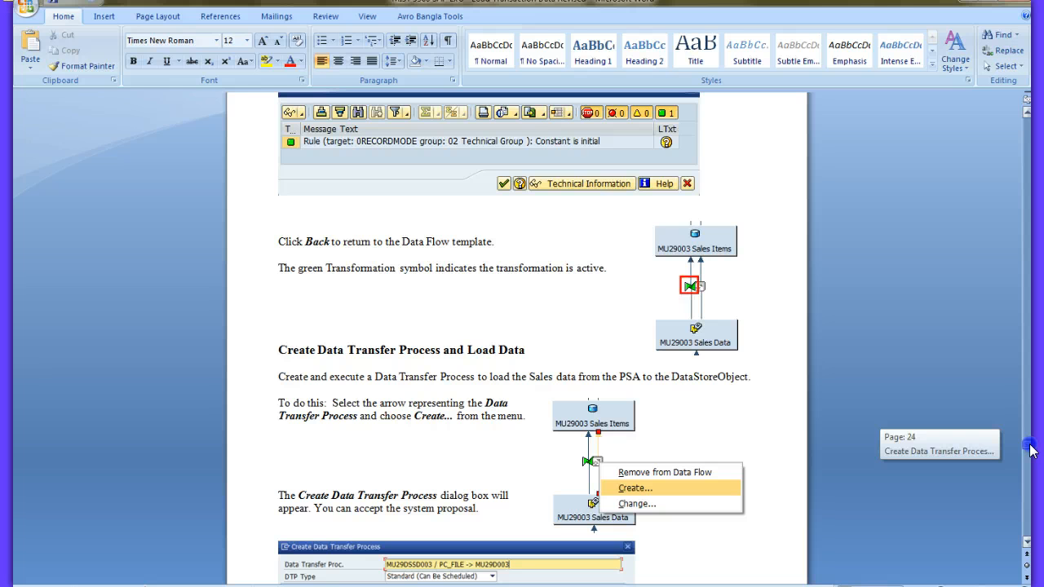
pyautogui.moveTo(1030, 450); pyautogui.dragTo(1032, 456)
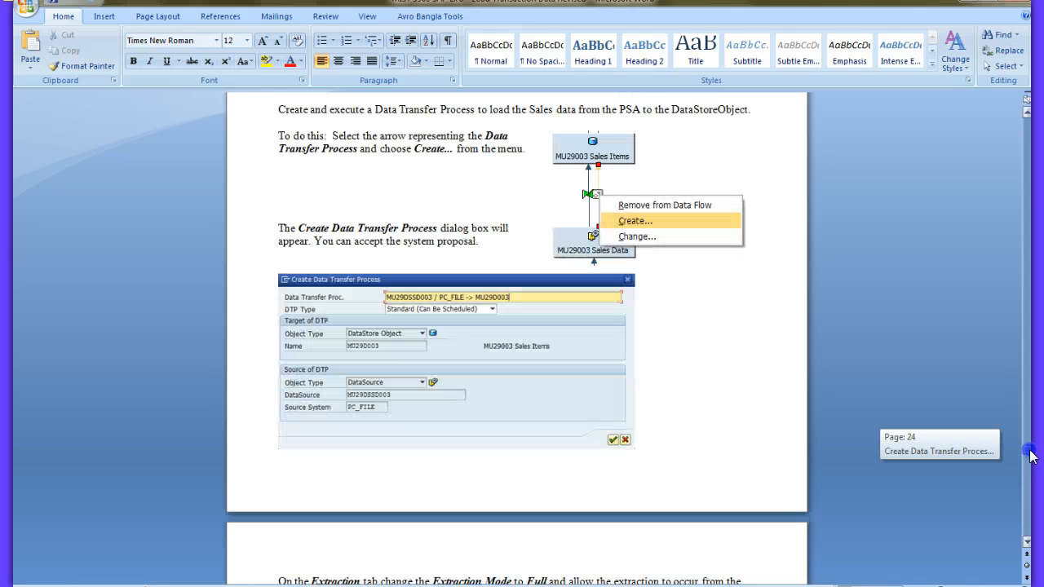
# Step: Return to the SAP data flow, view the detailed description of the broken connection error and dismiss it
pyautogui.click(467, 567)
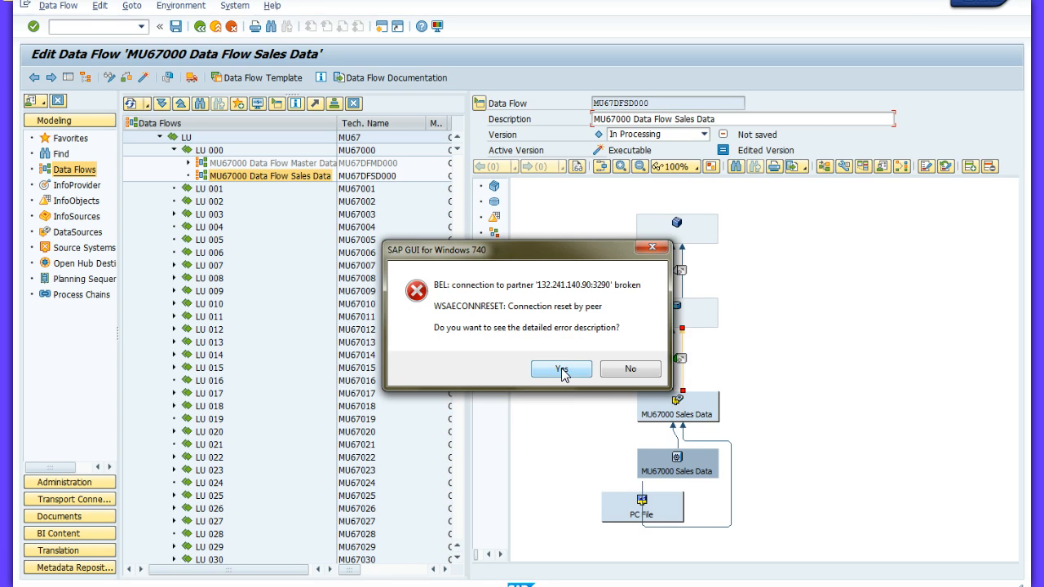
pyautogui.click(561, 370)
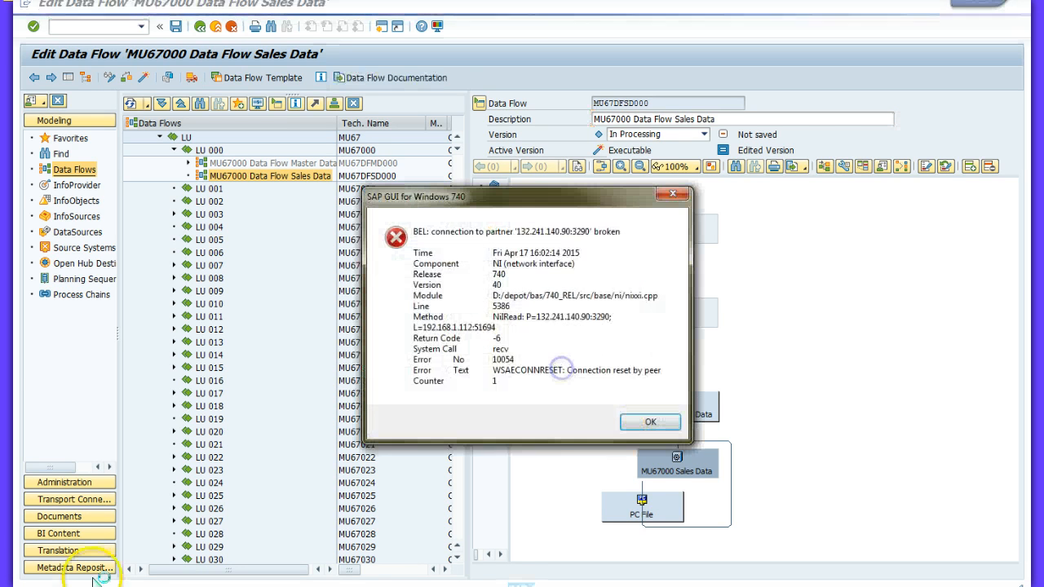
pyautogui.click(645, 422)
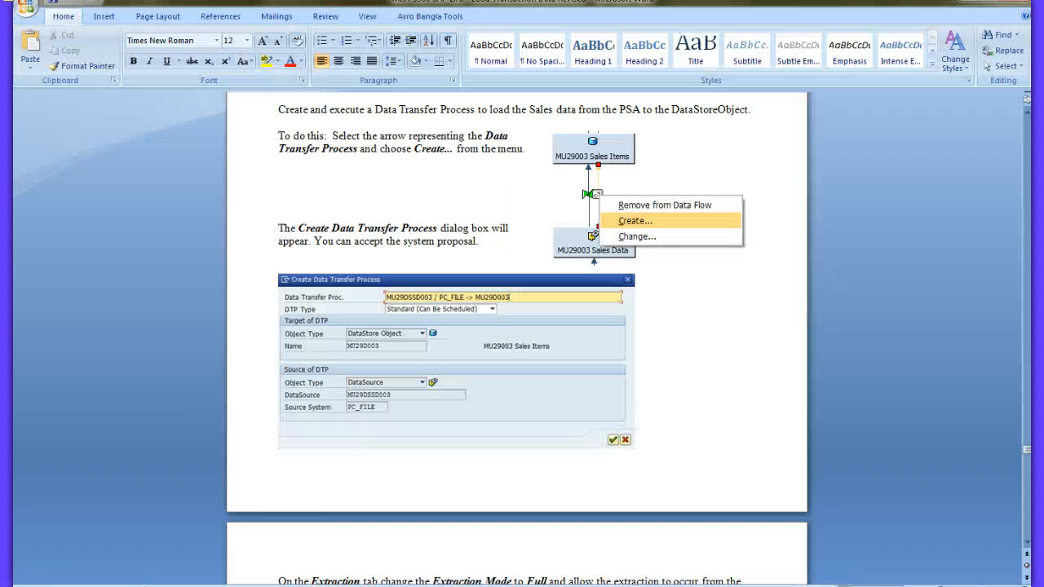
# Step: Switch to the SAP display of MU67000 Data Flow Sales Data and try to open the transformation above the Sales Data source
pyautogui.press('super')
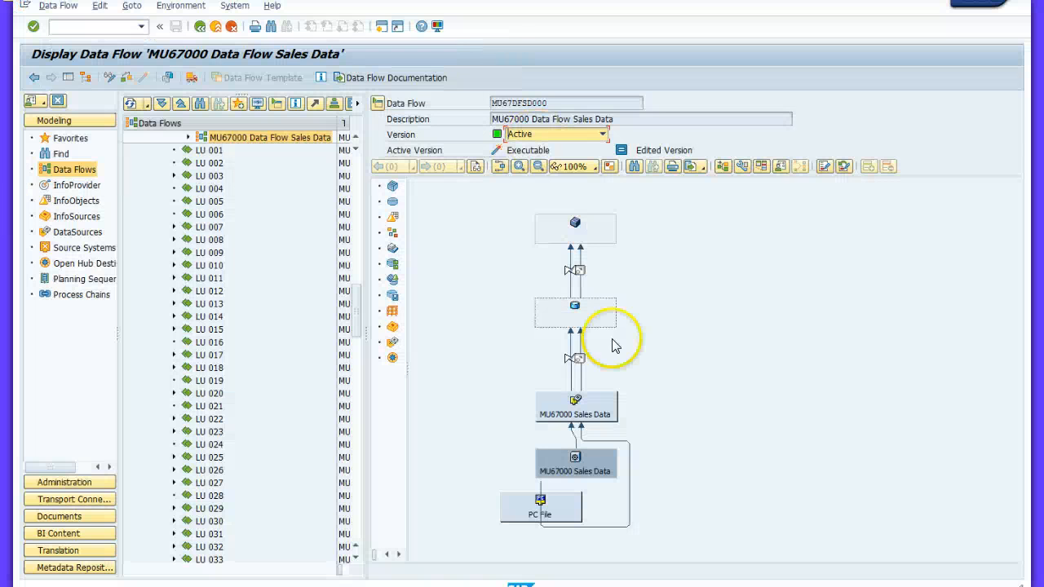
pyautogui.click(568, 374)
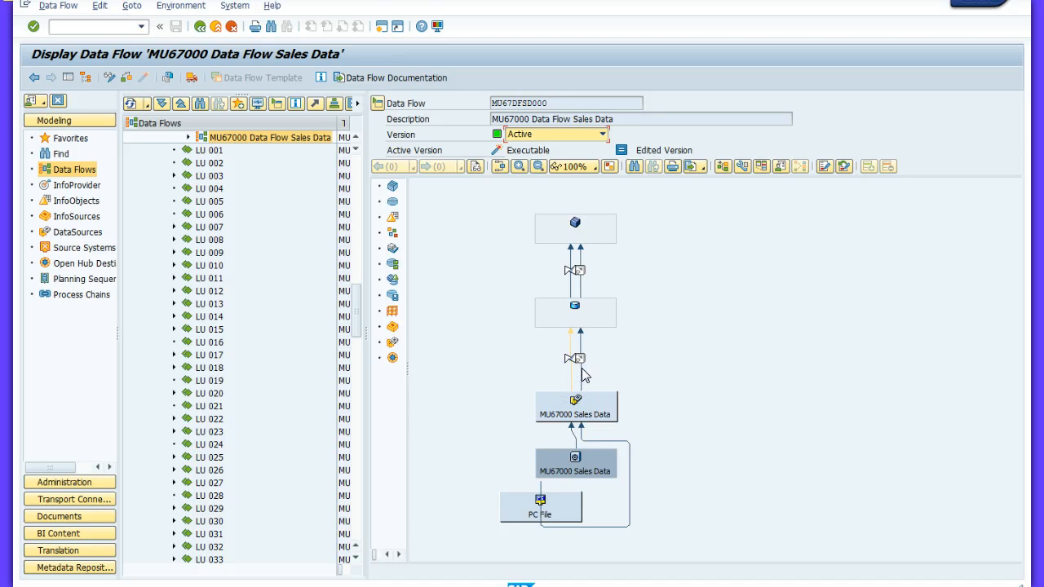
pyautogui.click(140, 80)
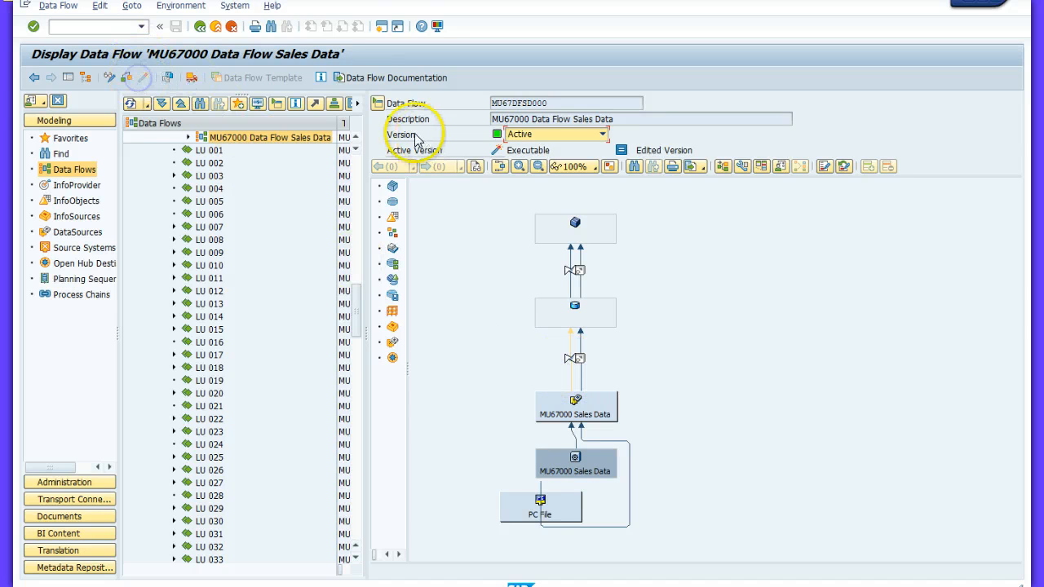
pyautogui.doubleClick(573, 361)
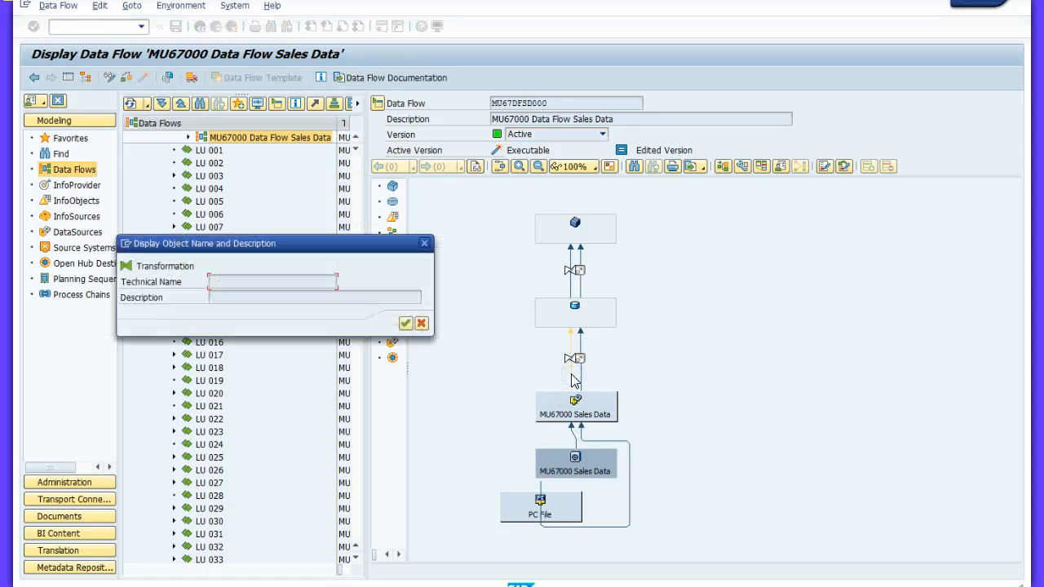
pyautogui.click(421, 323)
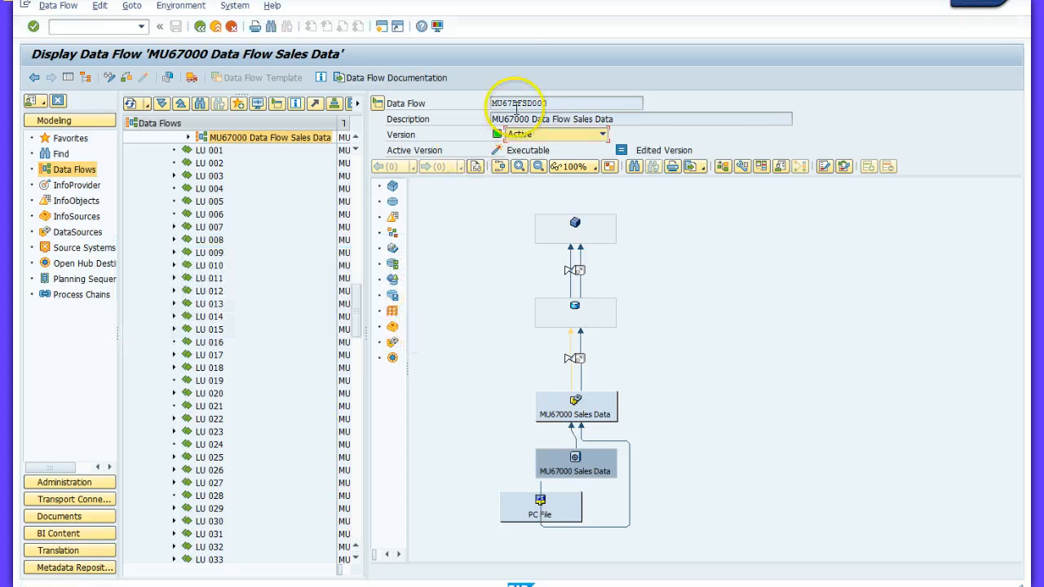
# Step: Switch the MU67000 Data Flow Sales Data to change mode and open the transformation above the Sales Data source
pyautogui.click(125, 78)
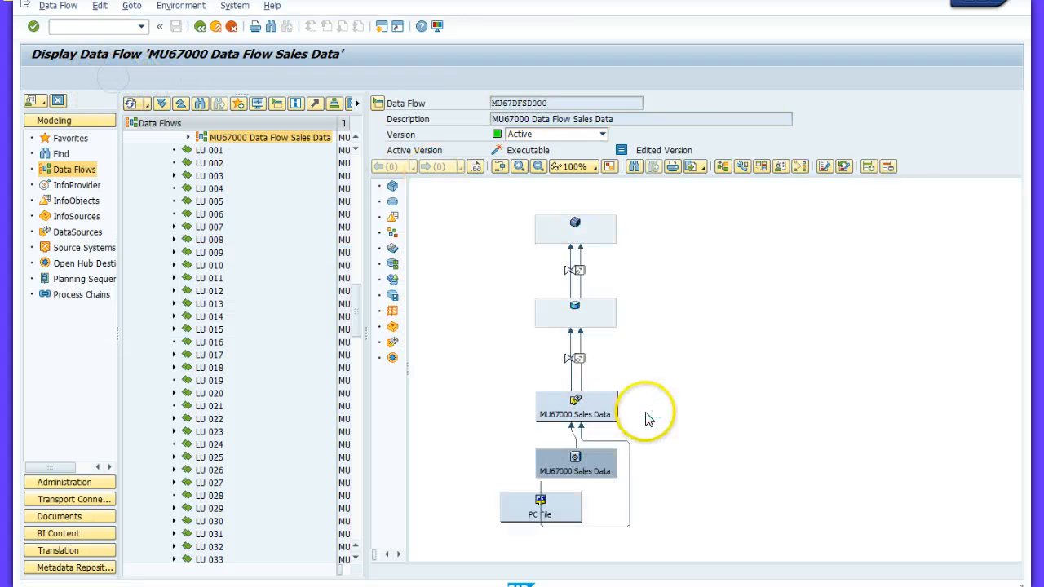
pyautogui.doubleClick(571, 363)
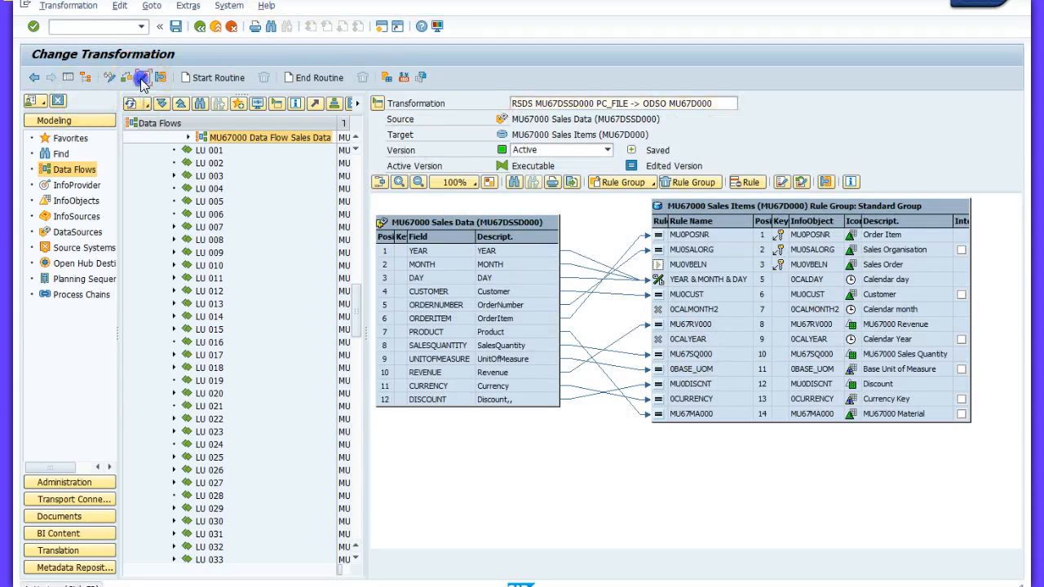
# Step: Activate the Sales Data to Sales Items transformation again, accept the log, and return to the data flow
pyautogui.click(333, 103)
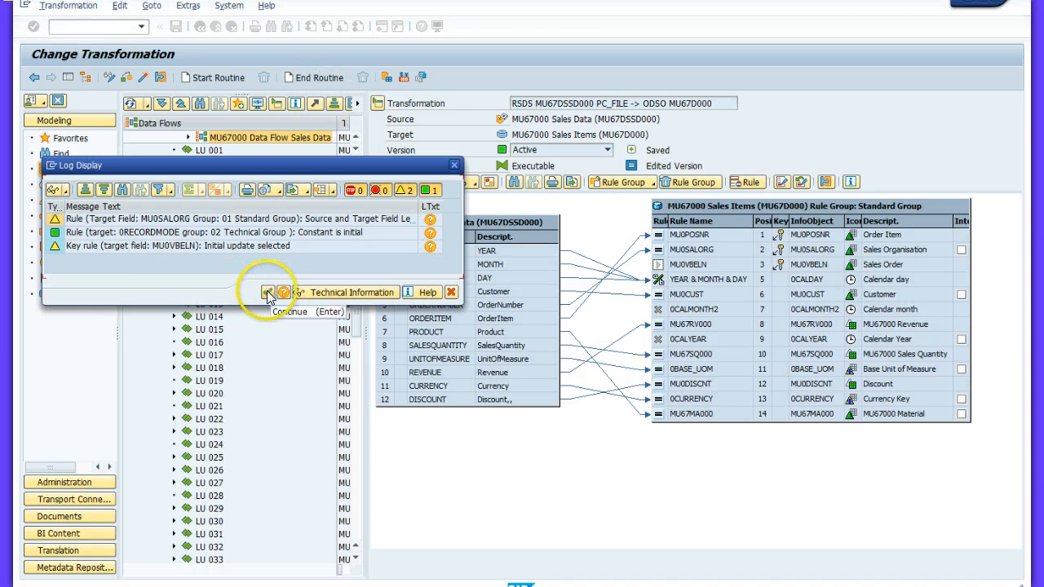
pyautogui.click(267, 292)
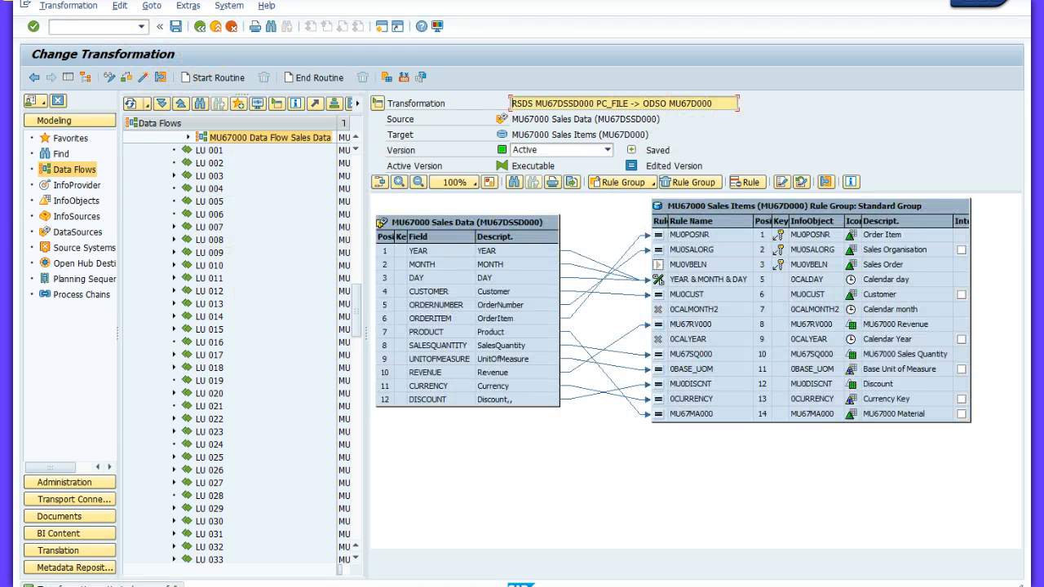
pyautogui.click(74, 172)
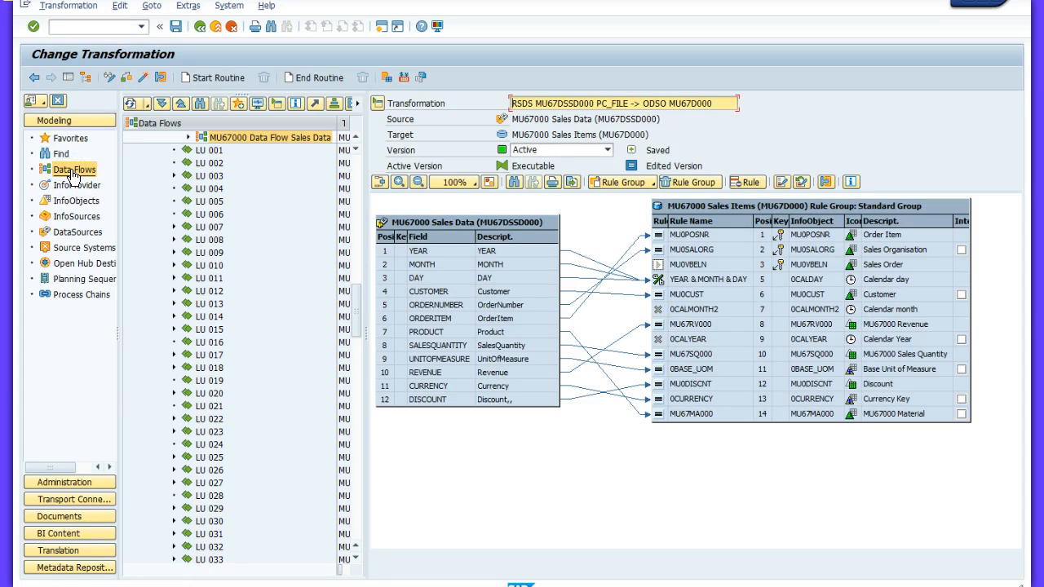
pyautogui.click(200, 27)
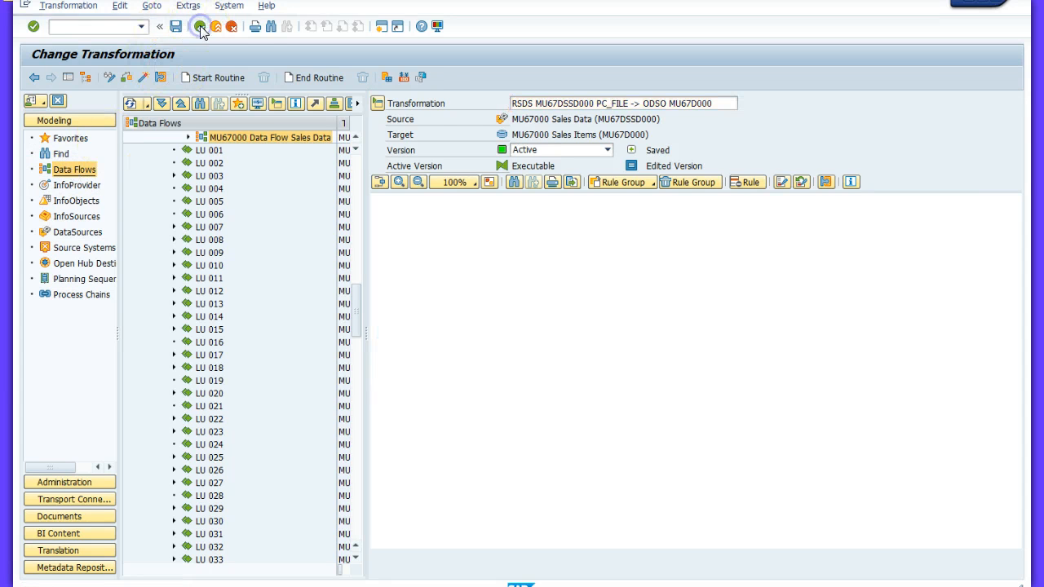
pyautogui.click(201, 27)
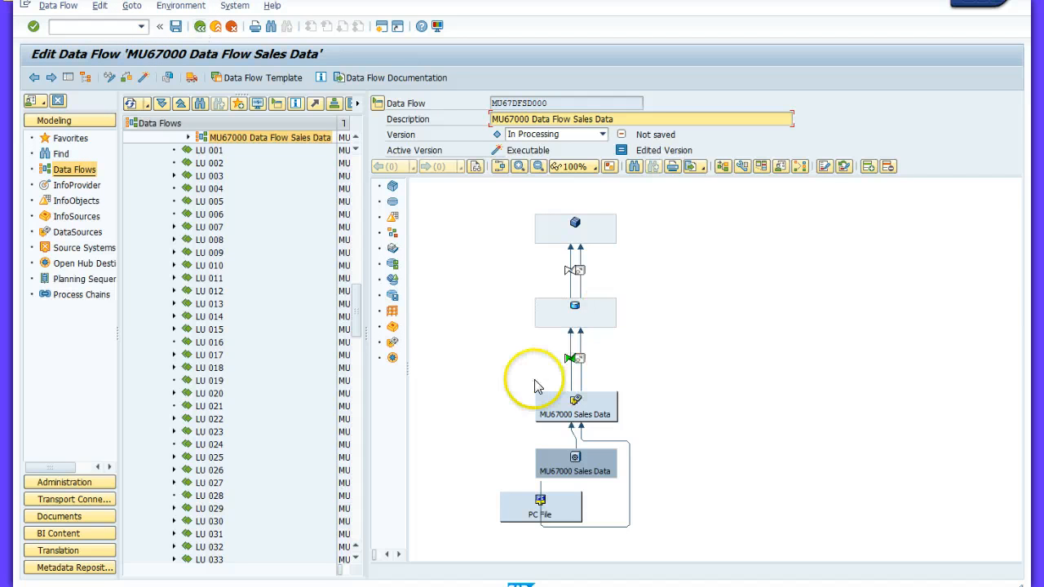
# Step: Create the Data Transfer Process MU67DSSD000 / PC_FILE -> MU67D000 from the data flow, accepting the system proposal after checking the Word instructions
pyautogui.click(580, 376)
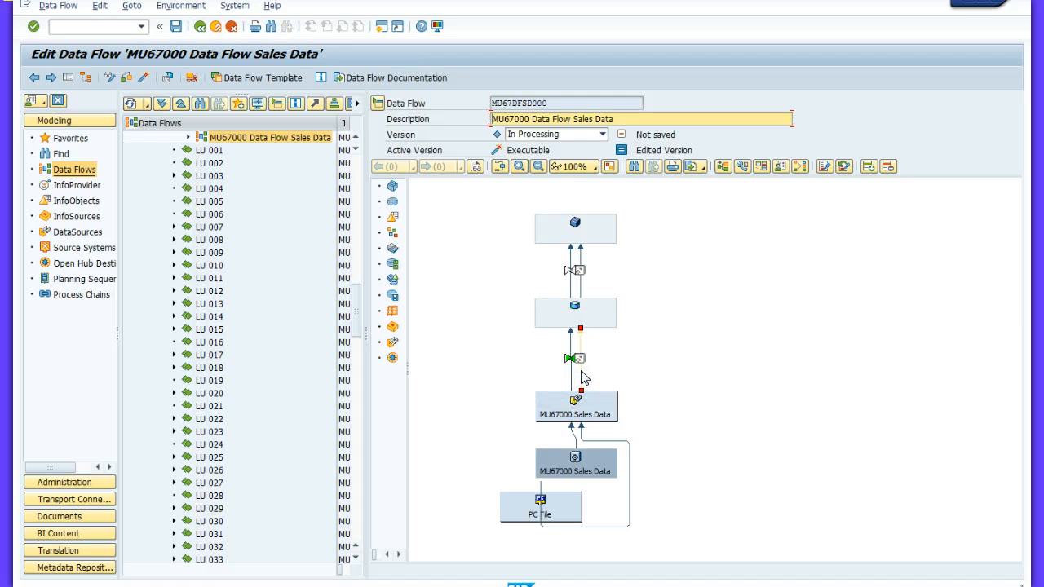
pyautogui.rightClick(583, 375)
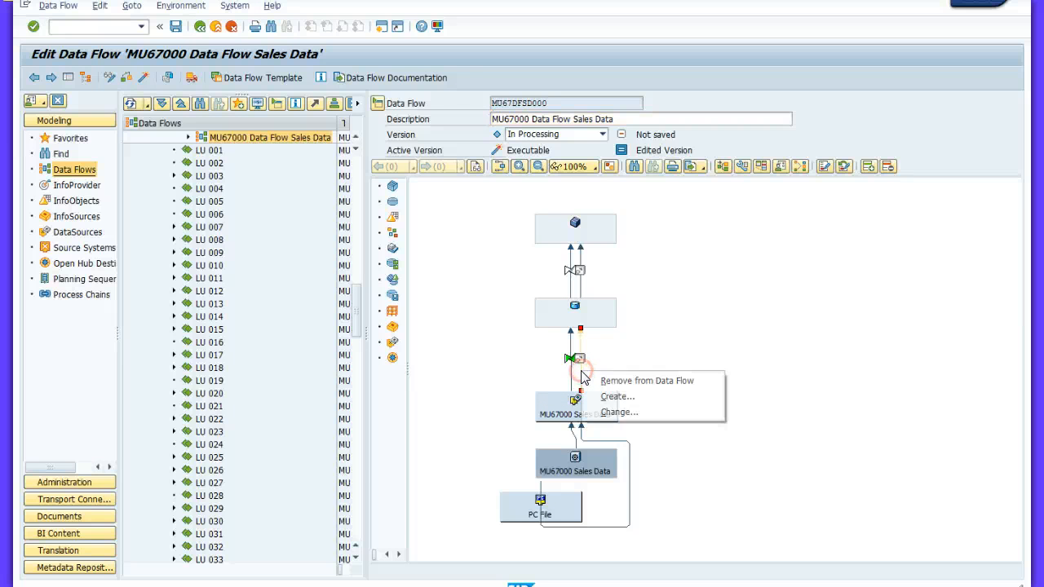
pyautogui.click(613, 398)
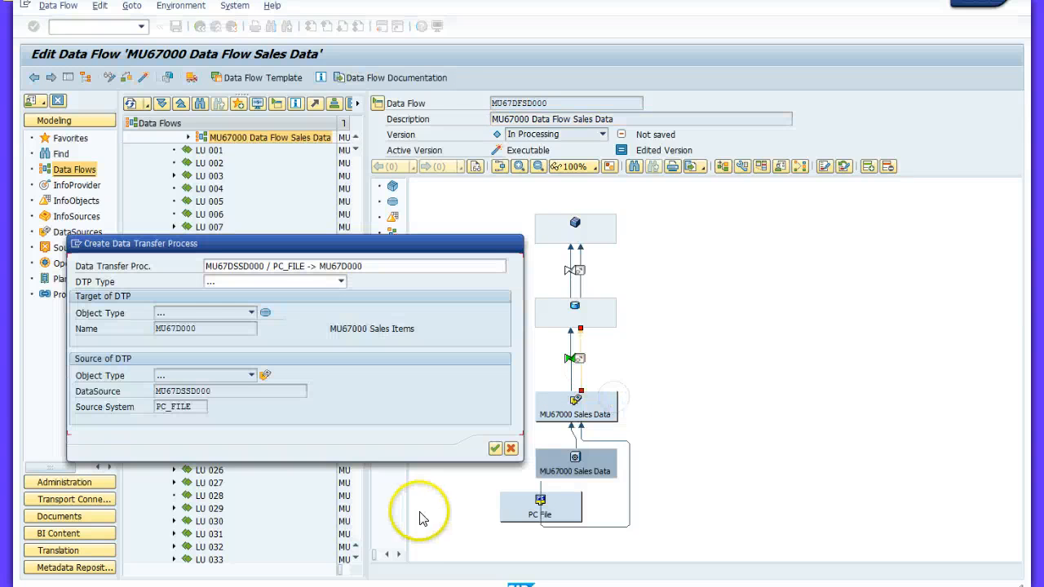
pyautogui.click(293, 585)
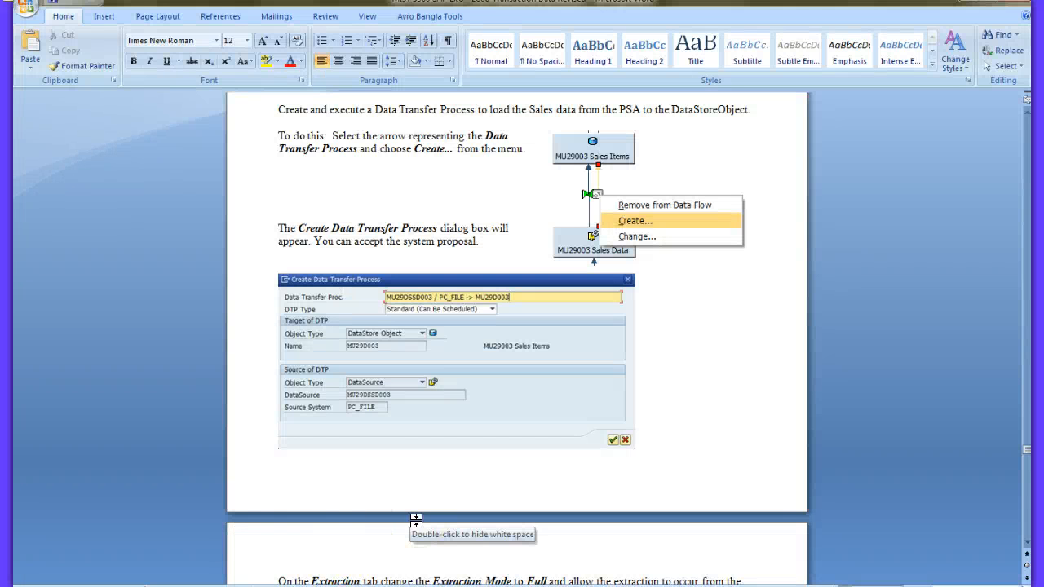
pyautogui.click(397, 530)
pyautogui.click(392, 585)
pyautogui.click(440, 551)
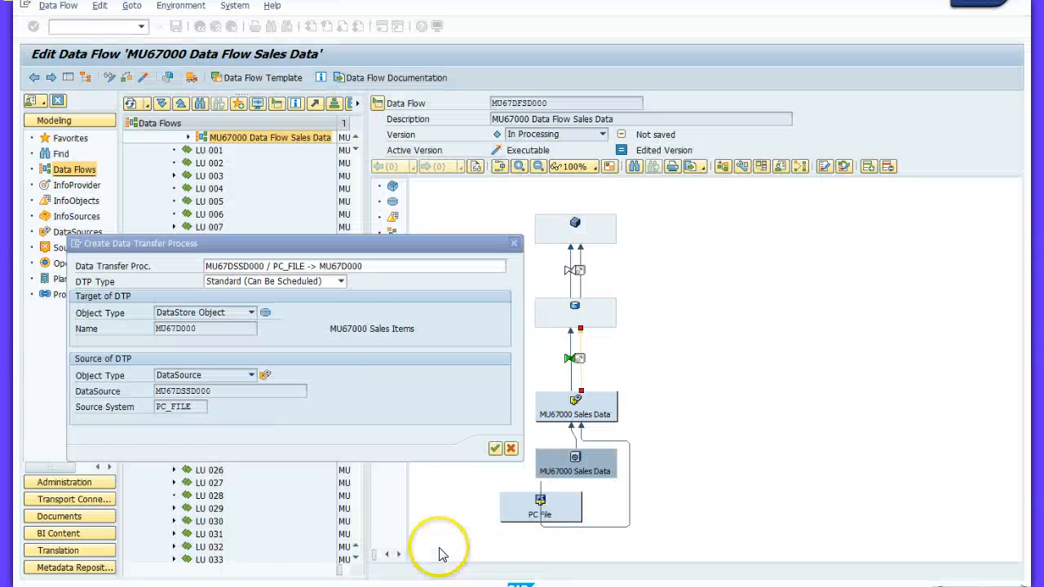
pyautogui.click(495, 448)
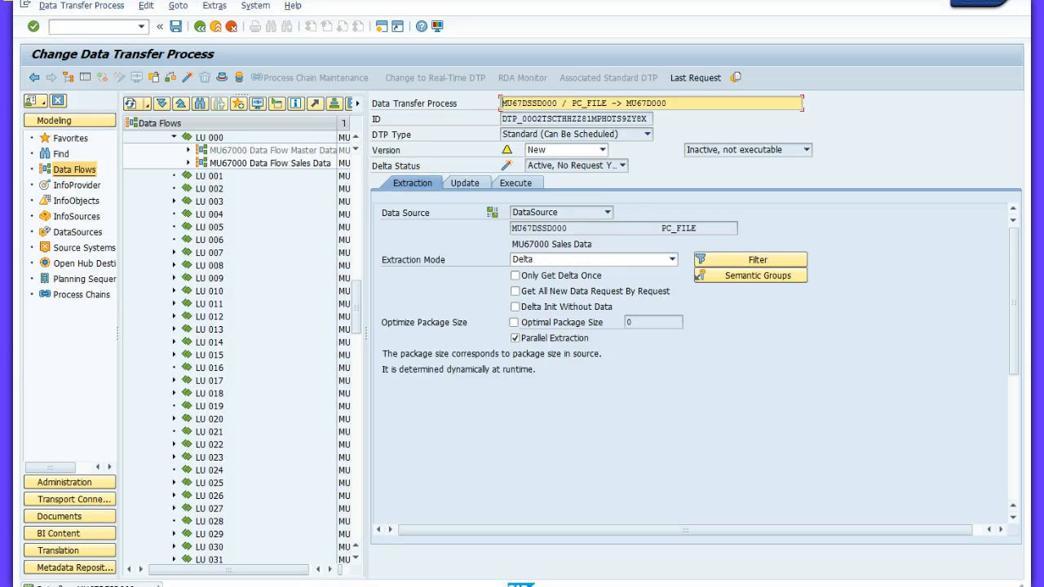
# Step: Switch to Word and read the instructions on the DTP's extraction mode, activation and execution
pyautogui.hotkey('alt', 'Tab')
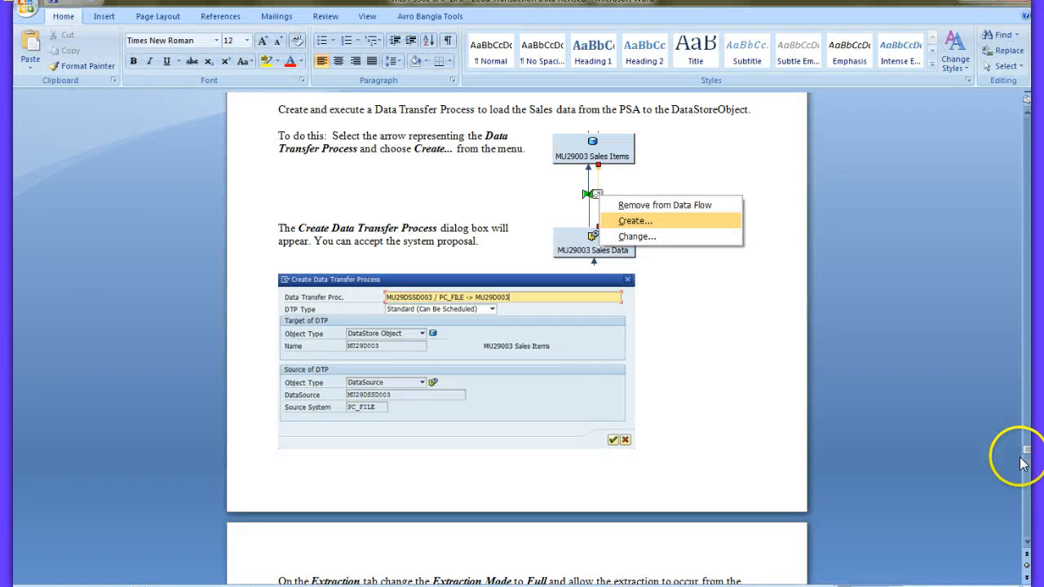
pyautogui.moveTo(1026, 449); pyautogui.dragTo(1026, 465)
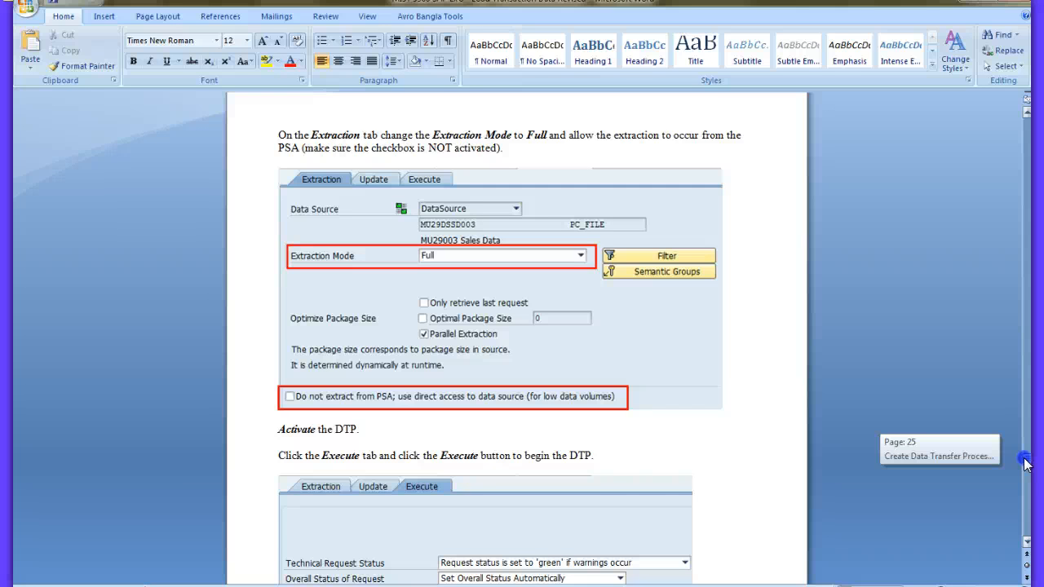
pyautogui.moveTo(1026, 462); pyautogui.dragTo(1025, 467)
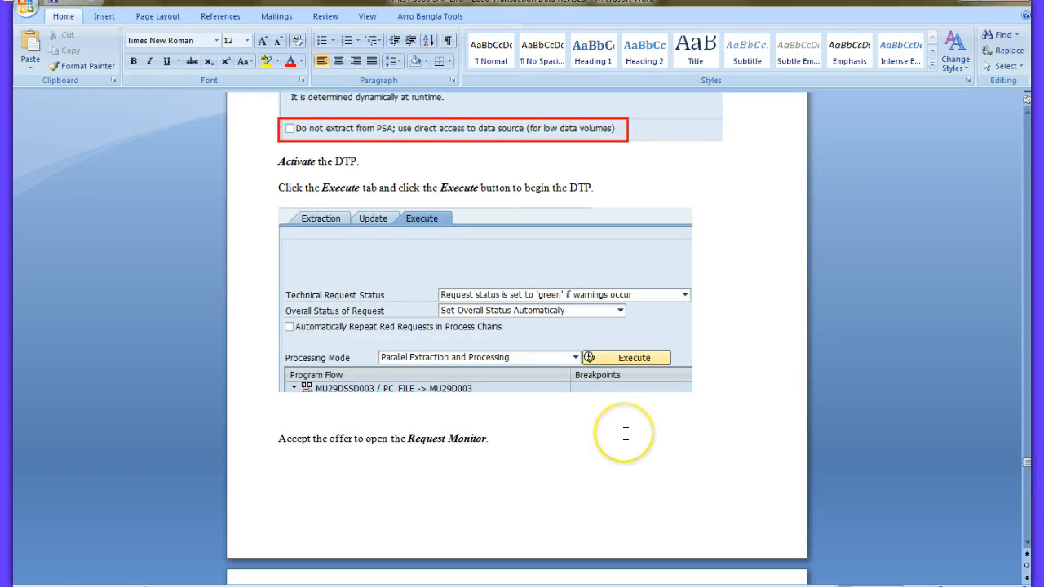
pyautogui.click(656, 502)
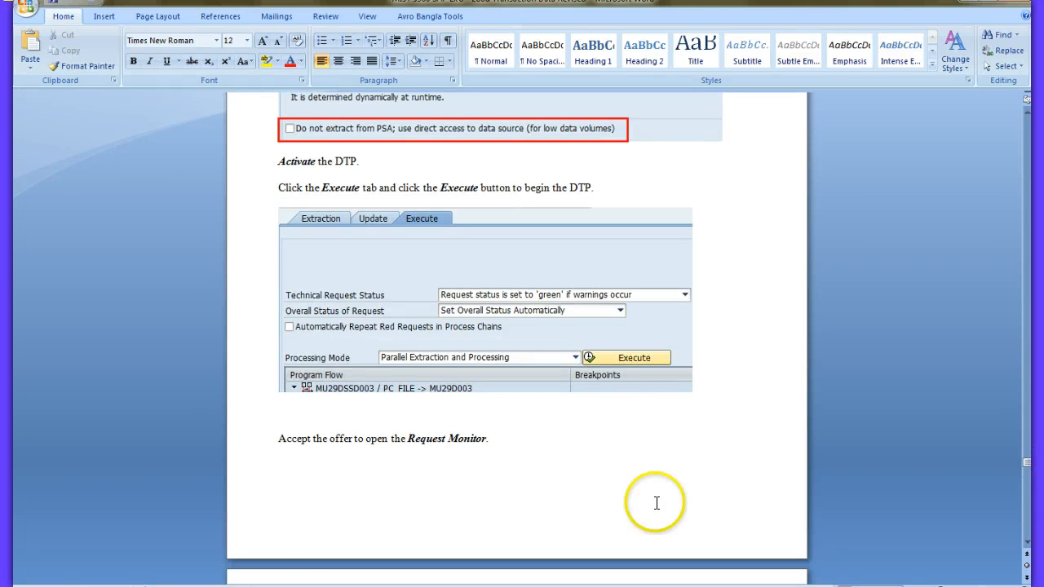
# Step: Return to SAP, set the Data Transfer Process's extraction mode to Full, and activate the process
pyautogui.click(323, 577)
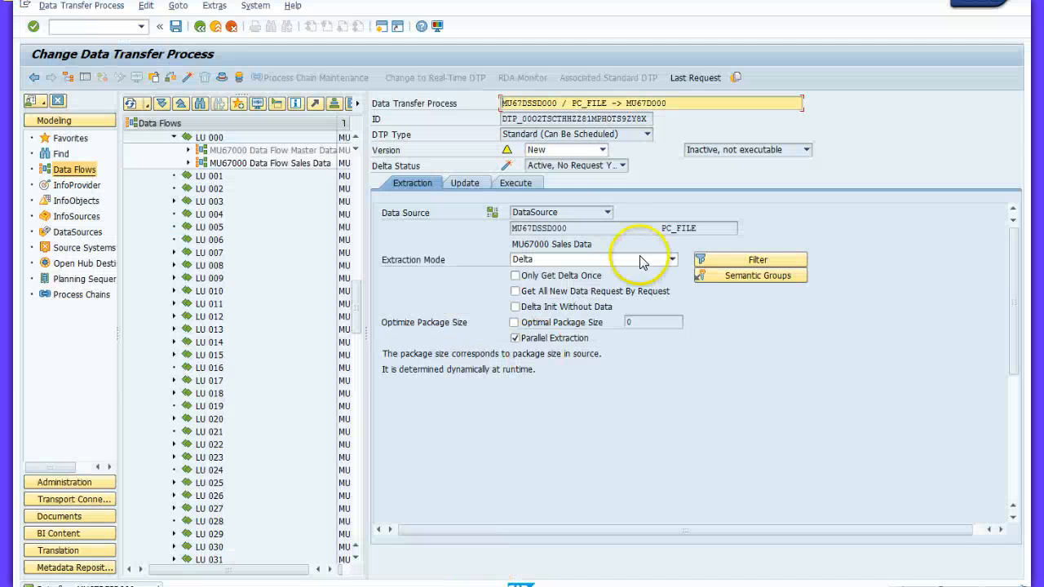
pyautogui.click(673, 259)
pyautogui.click(622, 271)
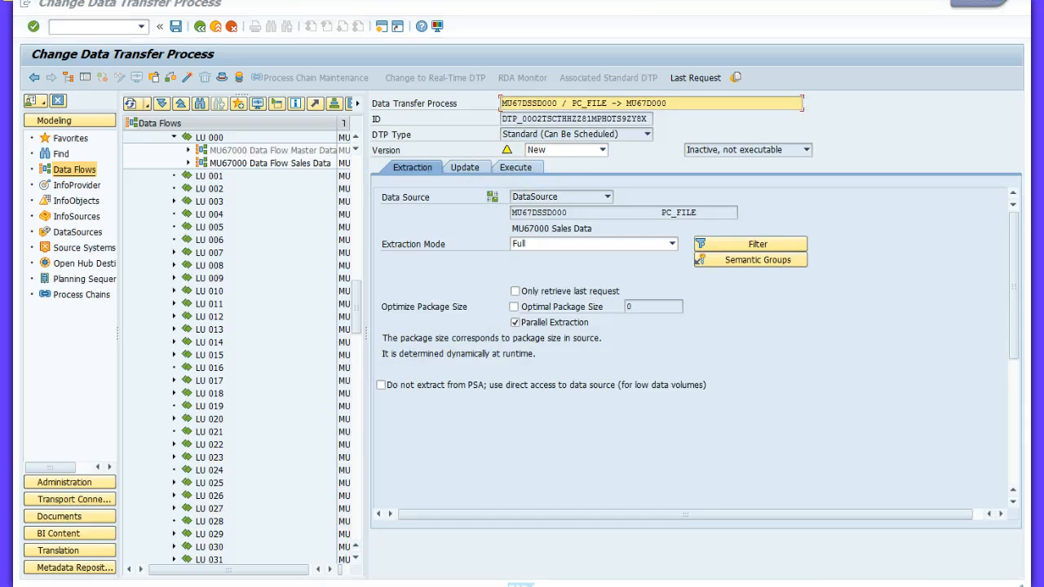
pyautogui.click(432, 586)
pyautogui.moveTo(383, 586)
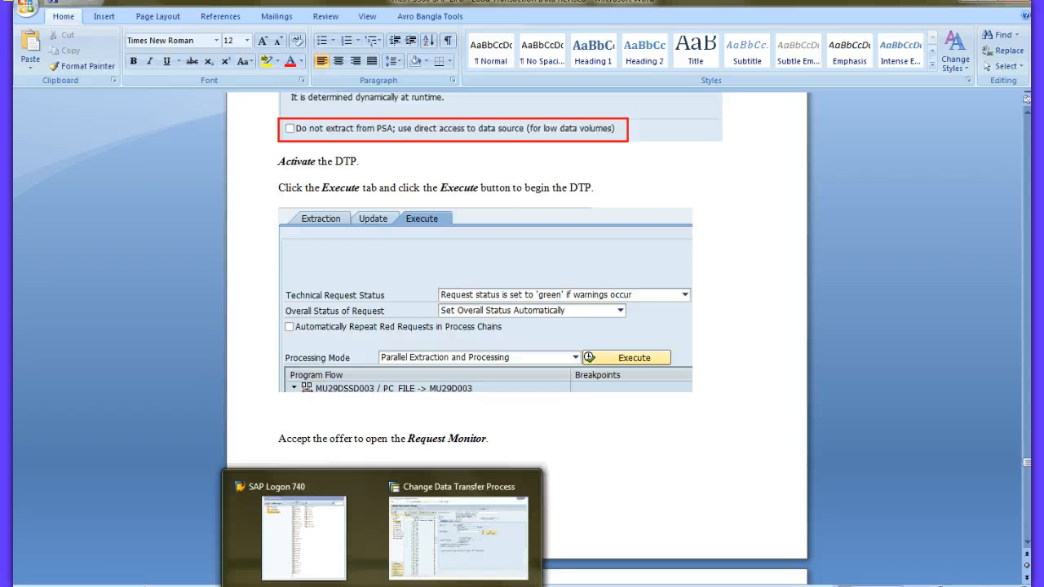
pyautogui.click(458, 530)
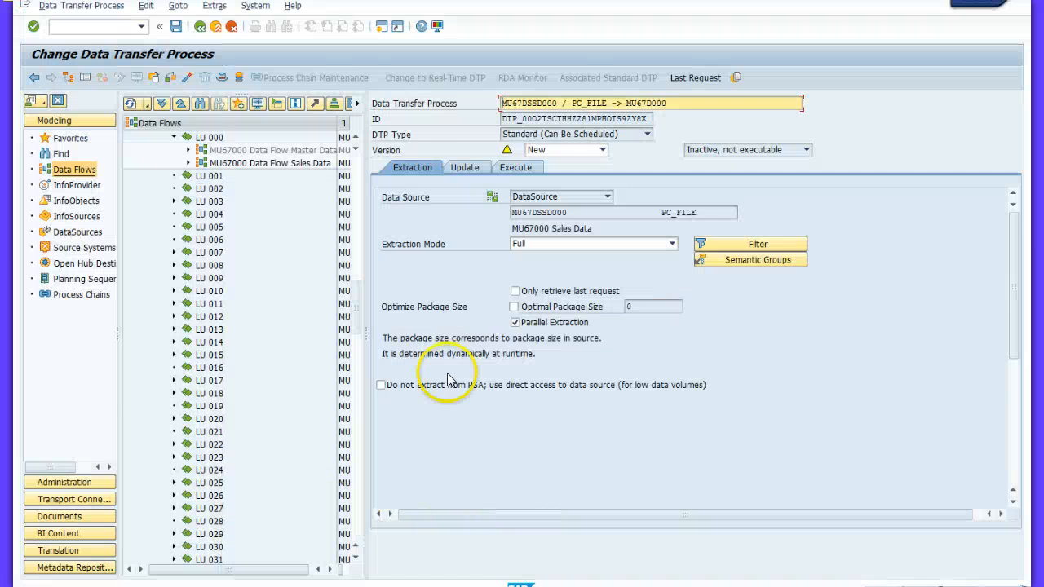
pyautogui.click(187, 79)
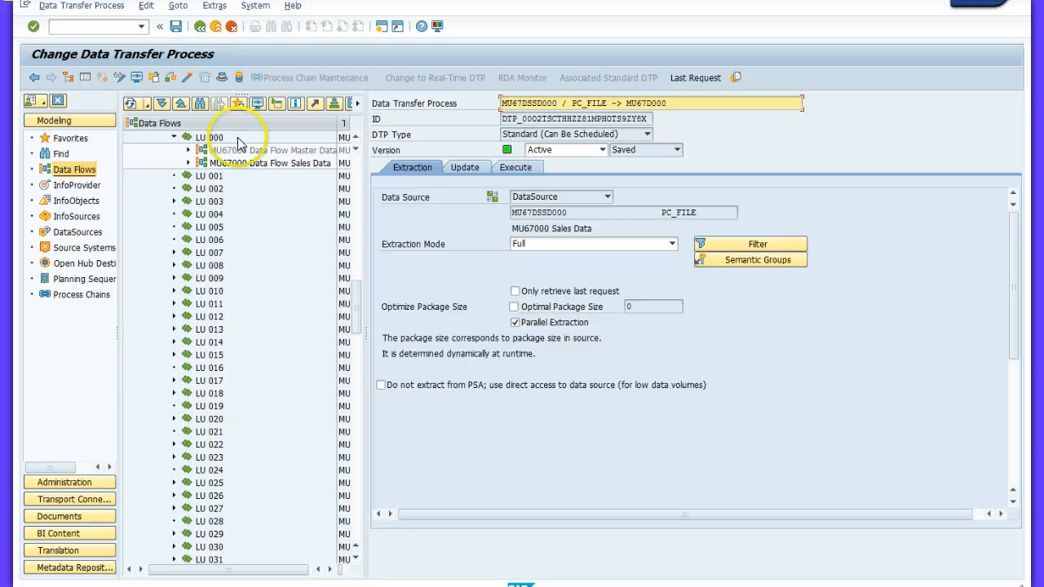
# Step: Execute the Data Transfer Process with parallel extraction and processing, and accept displaying the request monitor
pyautogui.click(529, 245)
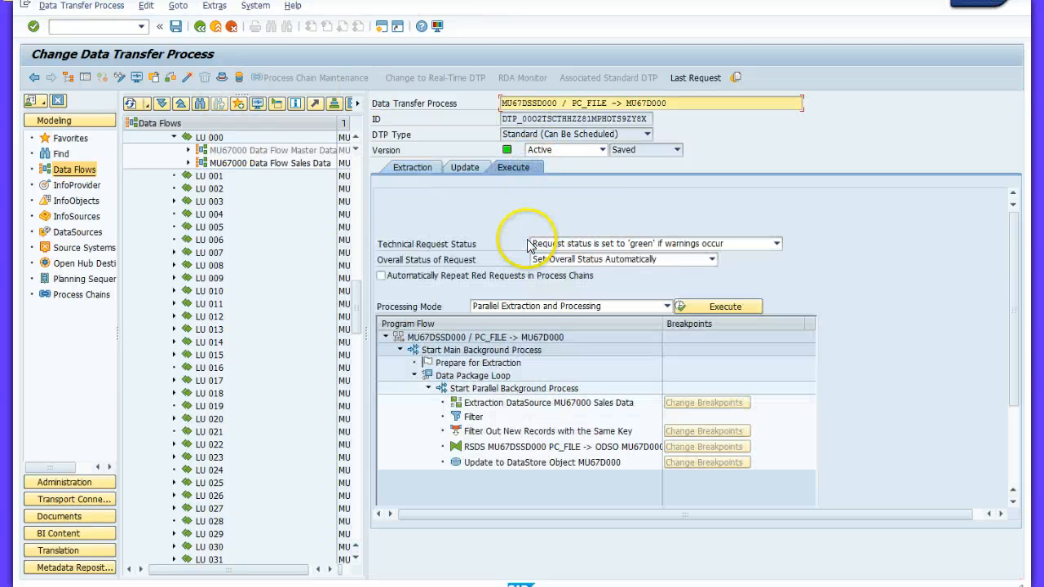
pyautogui.click(736, 306)
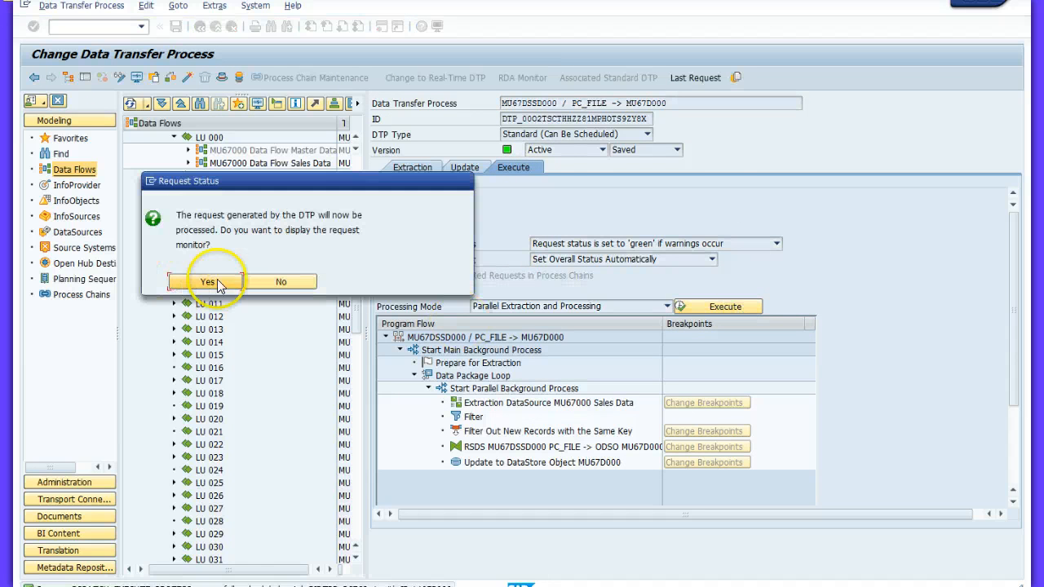
pyautogui.click(215, 282)
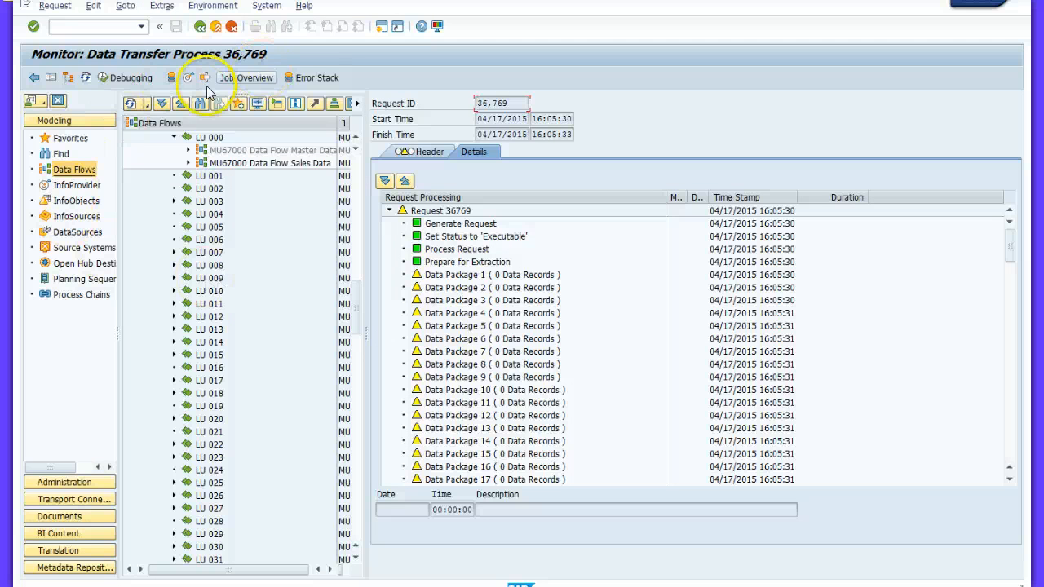
pyautogui.click(257, 106)
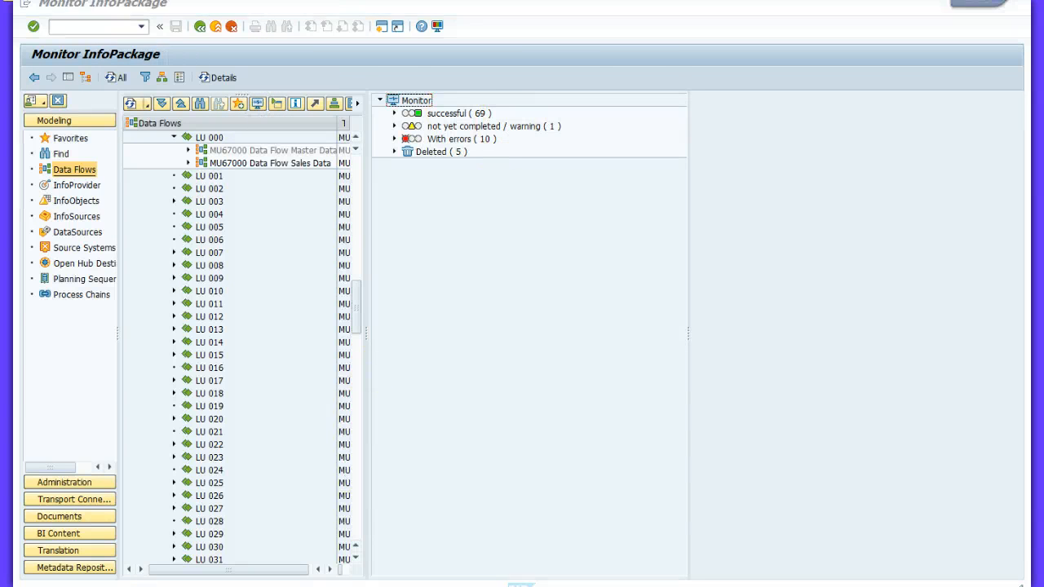
# Step: Switch to Word and read the instructions on refreshing the request monitor and administering the data target
pyautogui.hotkey('alt', 'Tab')
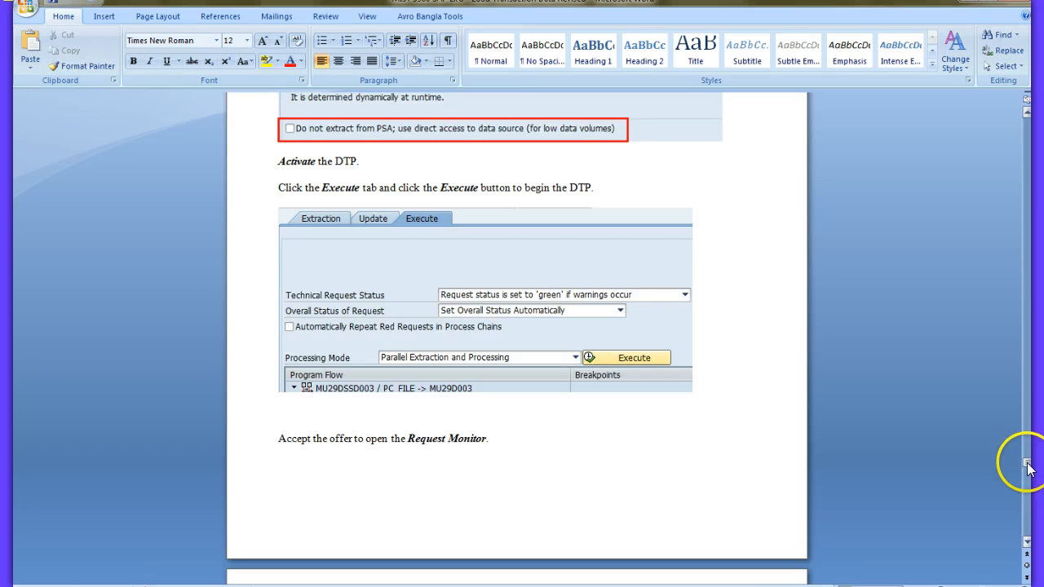
pyautogui.moveTo(1027, 469); pyautogui.dragTo(1029, 477)
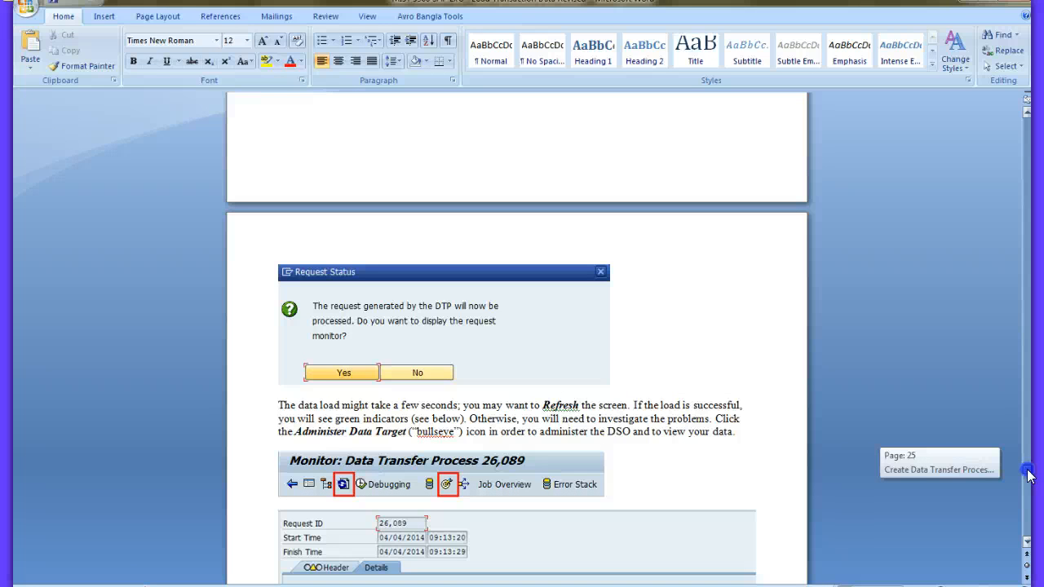
pyautogui.moveTo(1029, 475); pyautogui.dragTo(1029, 477)
pyautogui.moveTo(1029, 477)
pyautogui.mouseDown()
pyautogui.moveTo(1029, 457)
pyautogui.moveTo(1029, 485)
pyautogui.mouseUp()
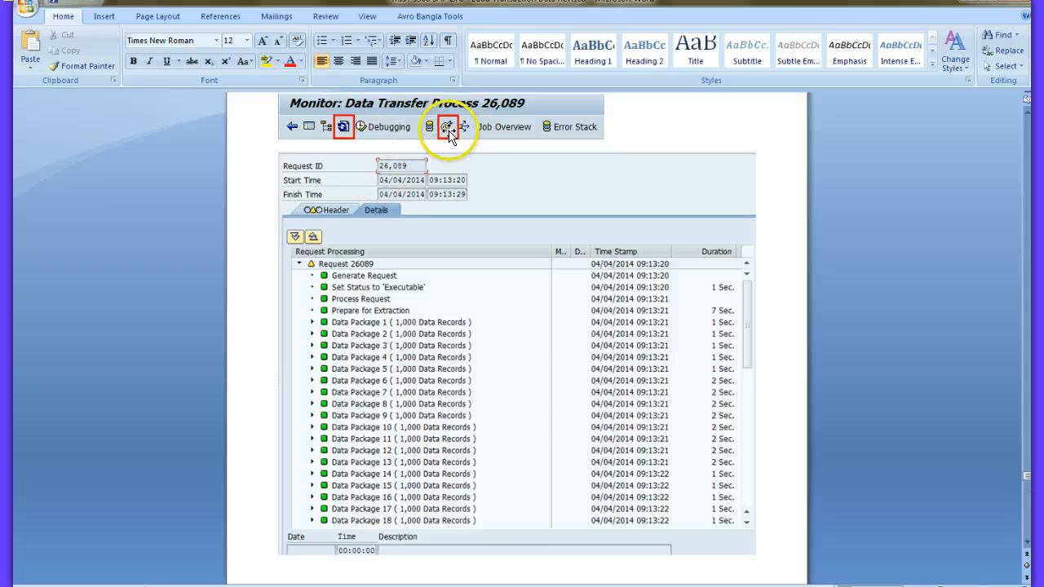
# Step: Return to the DTP request monitor in SAP and open the data target administration for MU67000 Sales Items
pyautogui.click(419, 547)
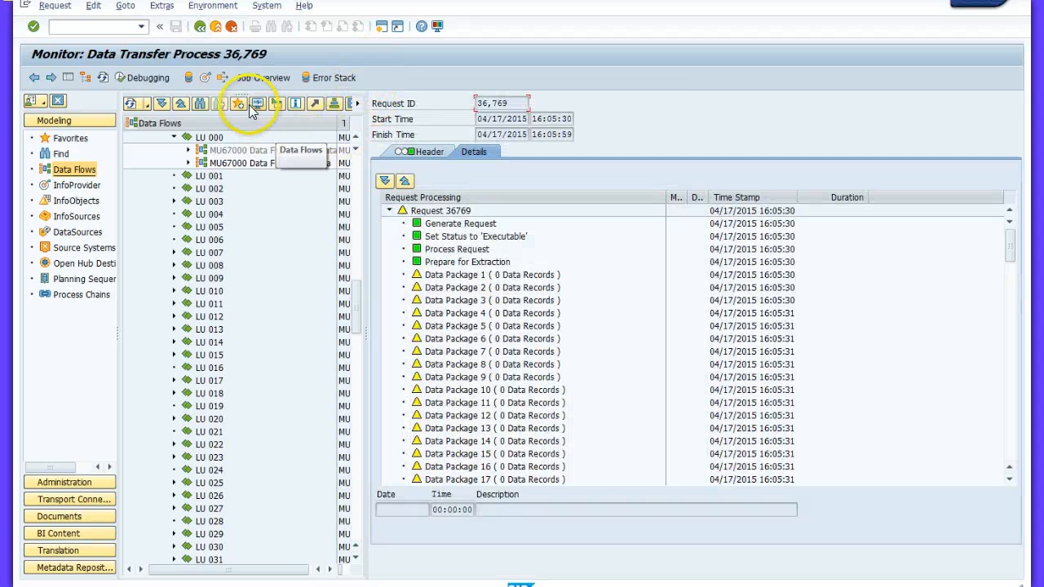
pyautogui.click(204, 79)
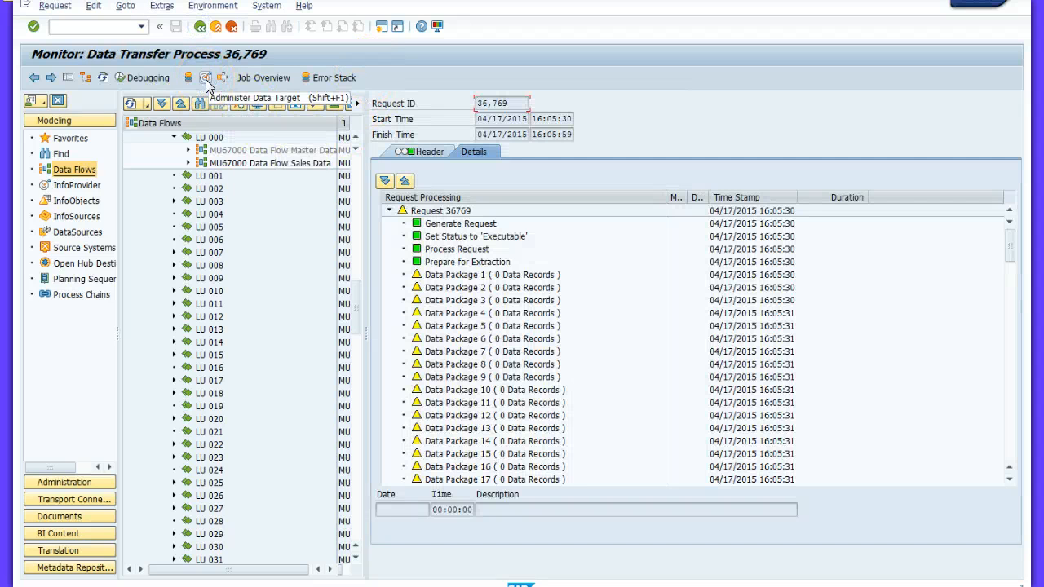
pyautogui.click(205, 80)
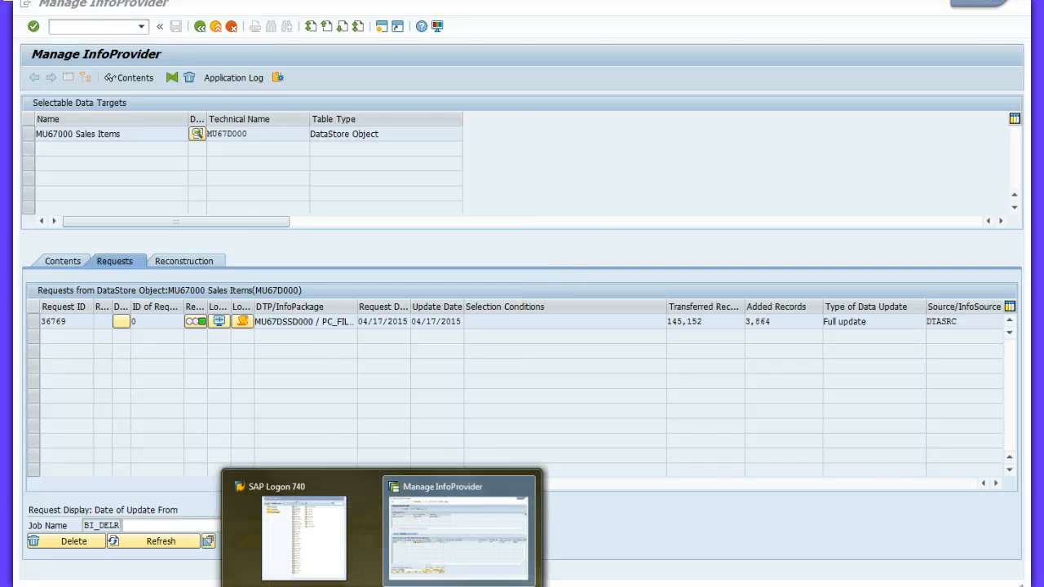
# Step: Switch to Word and read the instructions on viewing the New data in the DataStore object's contents
pyautogui.click(314, 586)
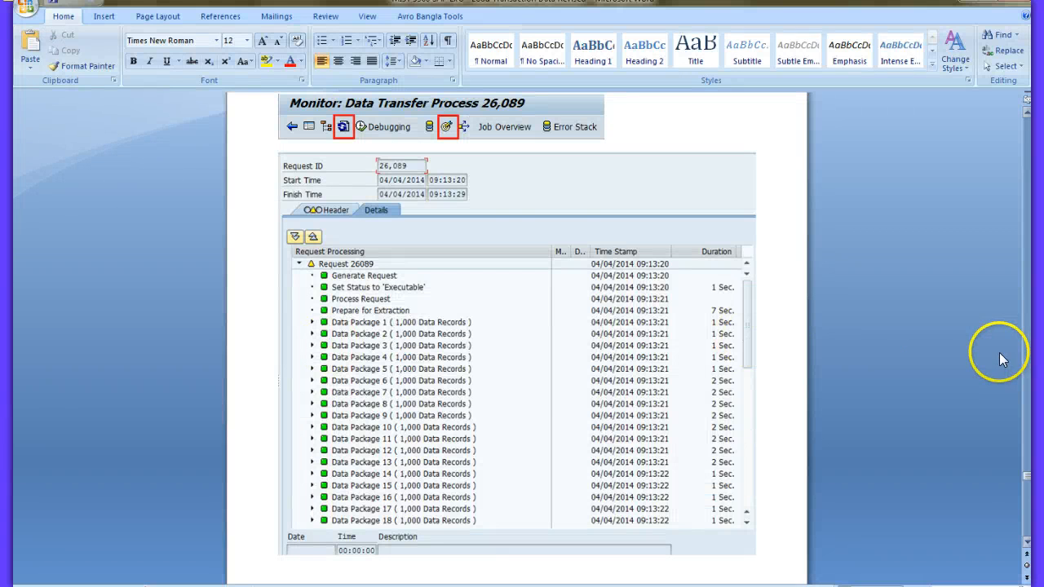
pyautogui.moveTo(1025, 478); pyautogui.dragTo(1029, 489)
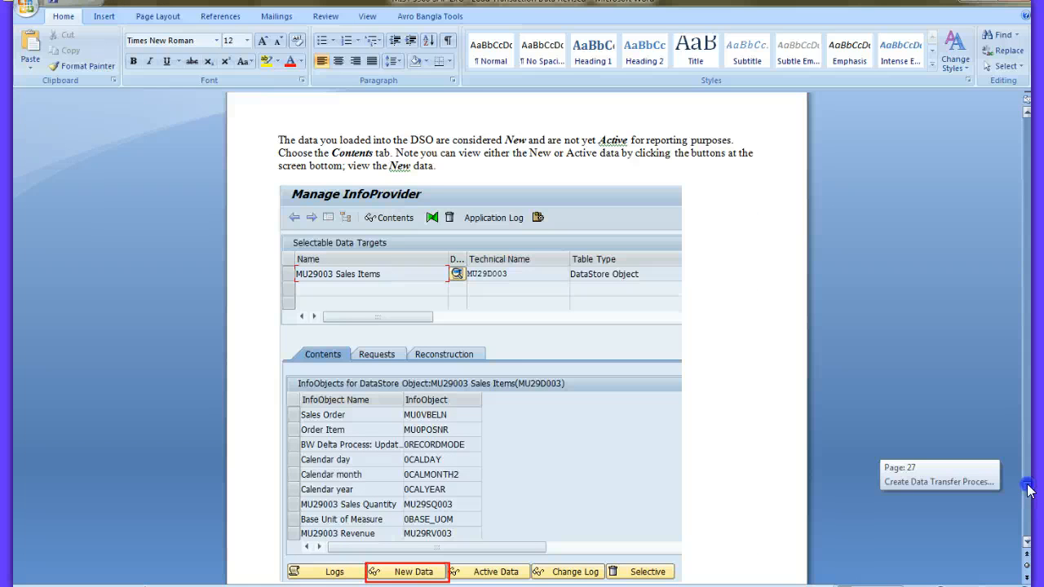
pyautogui.moveTo(1028, 489); pyautogui.dragTo(1029, 489)
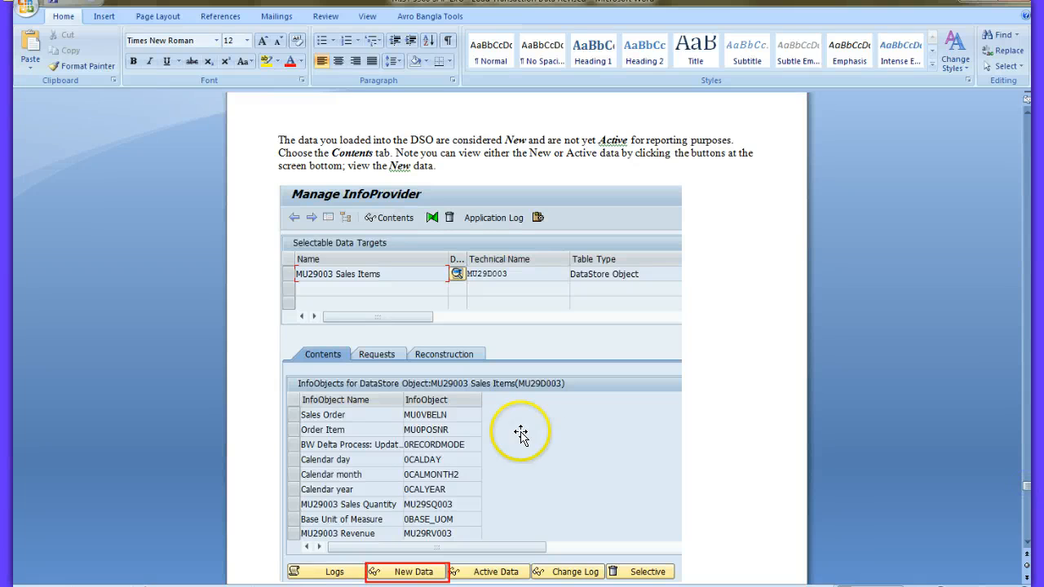
# Step: Switch to SAP, select the MU67000 Sales Items data target, and list the New data from its contents
pyautogui.click(431, 530)
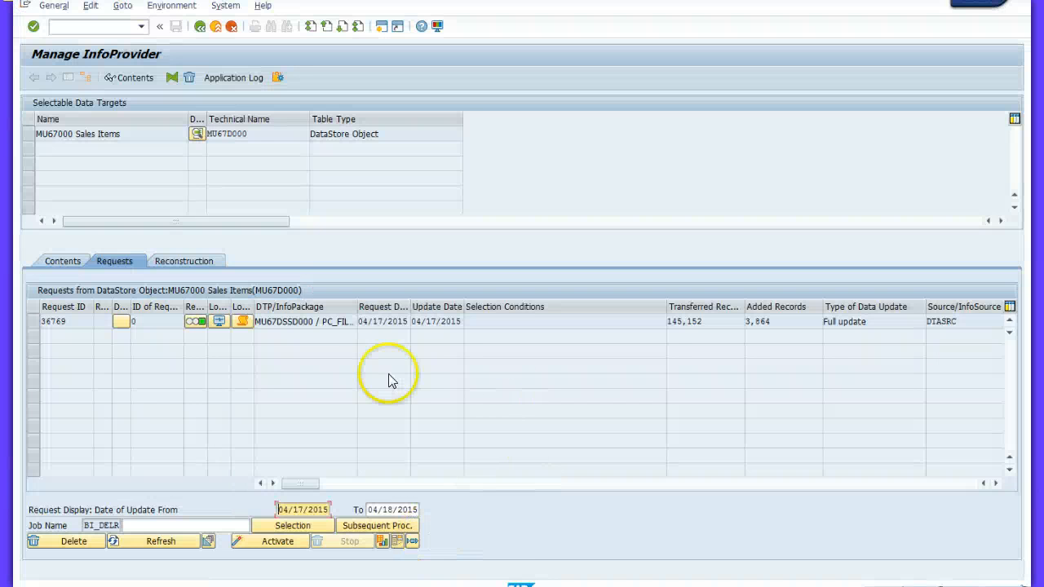
pyautogui.click(28, 134)
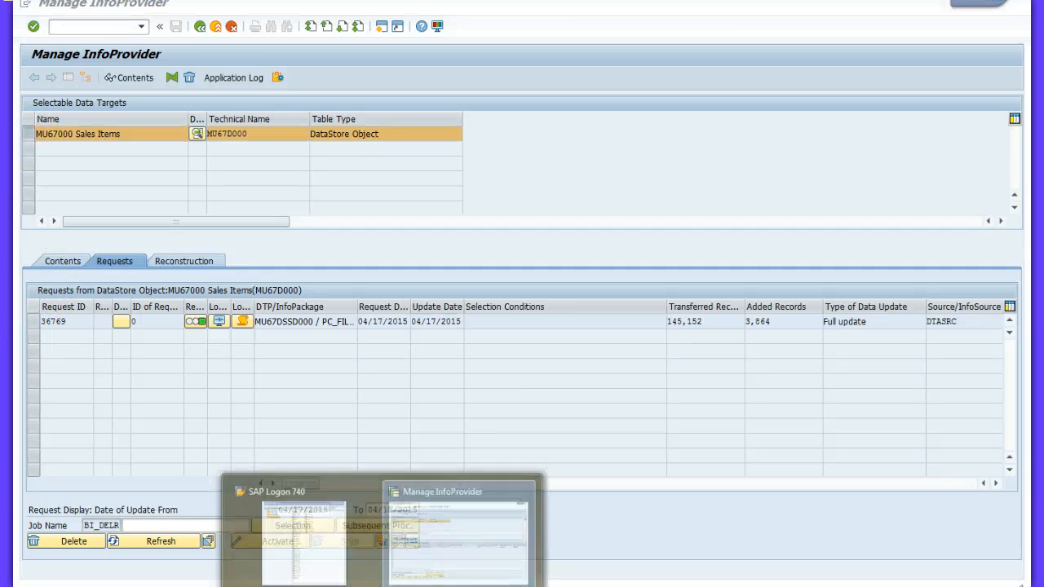
pyautogui.click(305, 586)
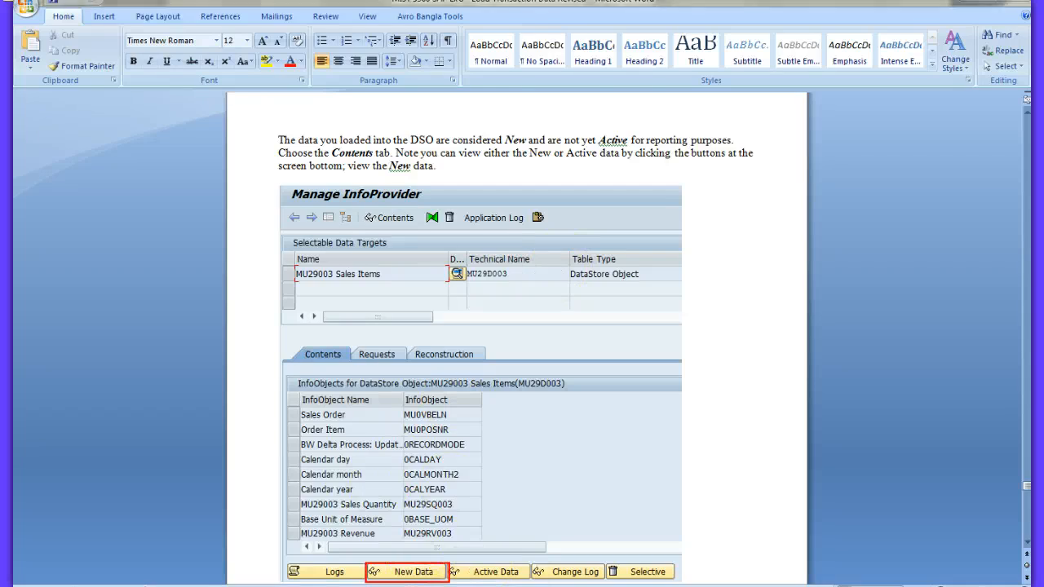
pyautogui.hotkey('alt', 'Tab')
pyautogui.click(60, 261)
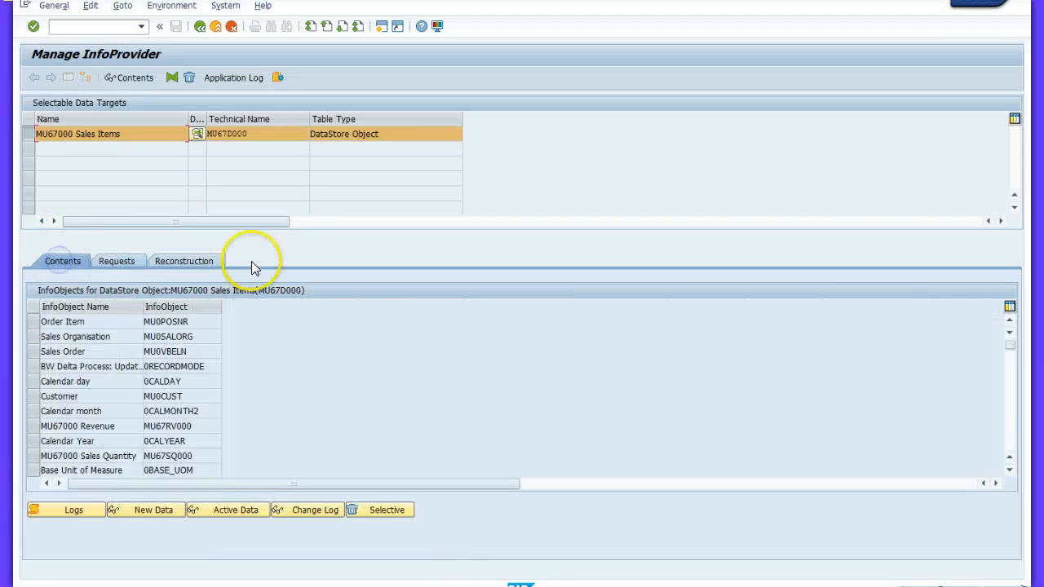
pyautogui.click(171, 512)
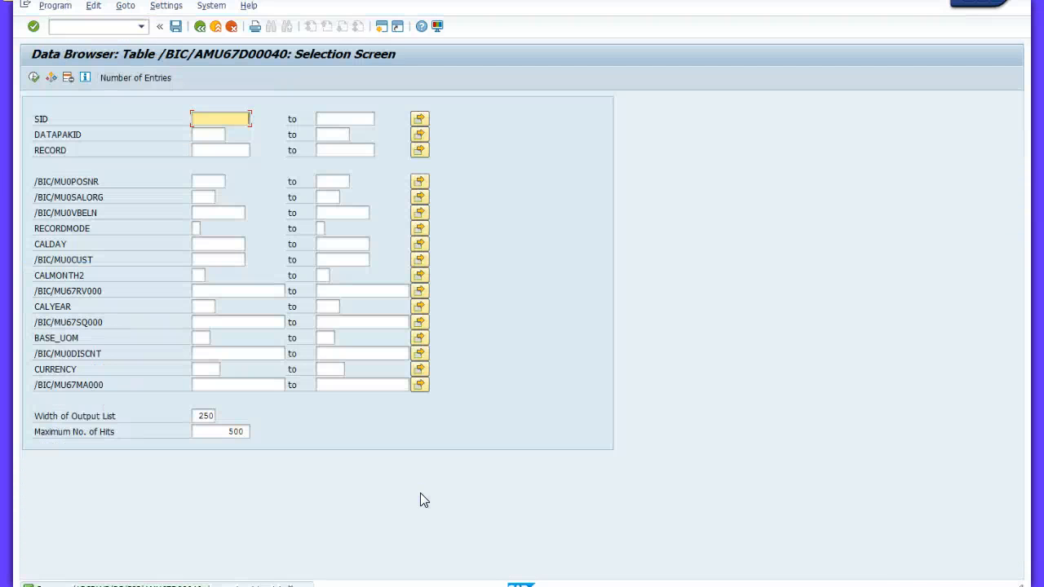
pyautogui.click(33, 78)
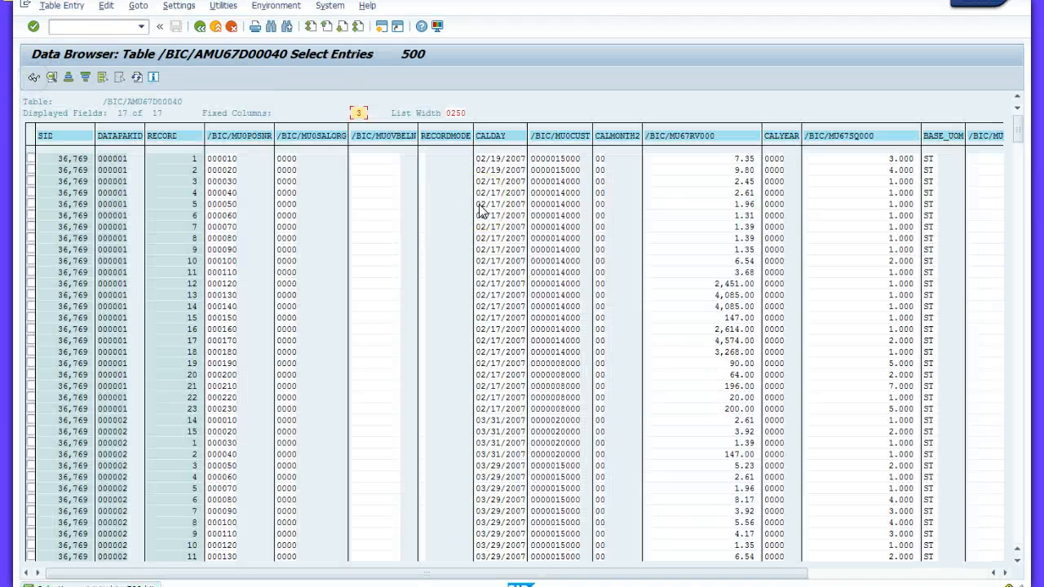
# Step: Switch to Word and read the instructions on checking the number of entries and activating the request
pyautogui.click(381, 586)
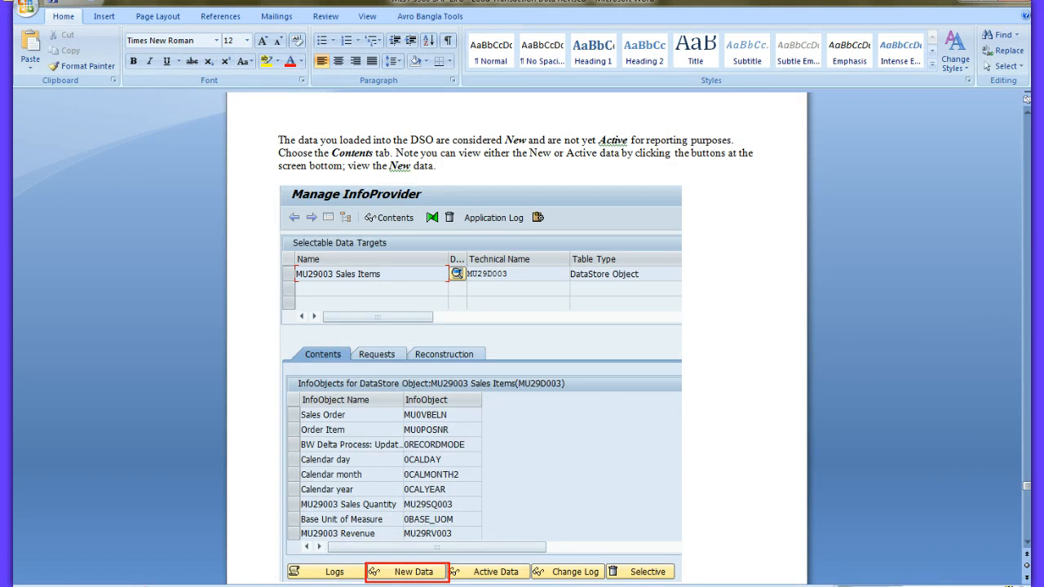
pyautogui.moveTo(1026, 488); pyautogui.dragTo(1028, 495)
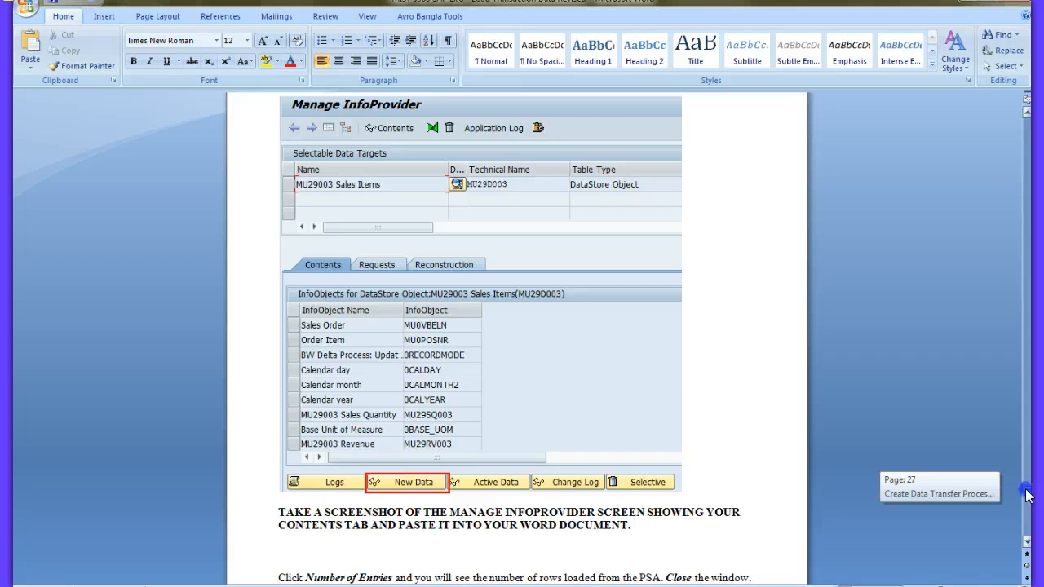
pyautogui.moveTo(1027, 495); pyautogui.dragTo(1027, 501)
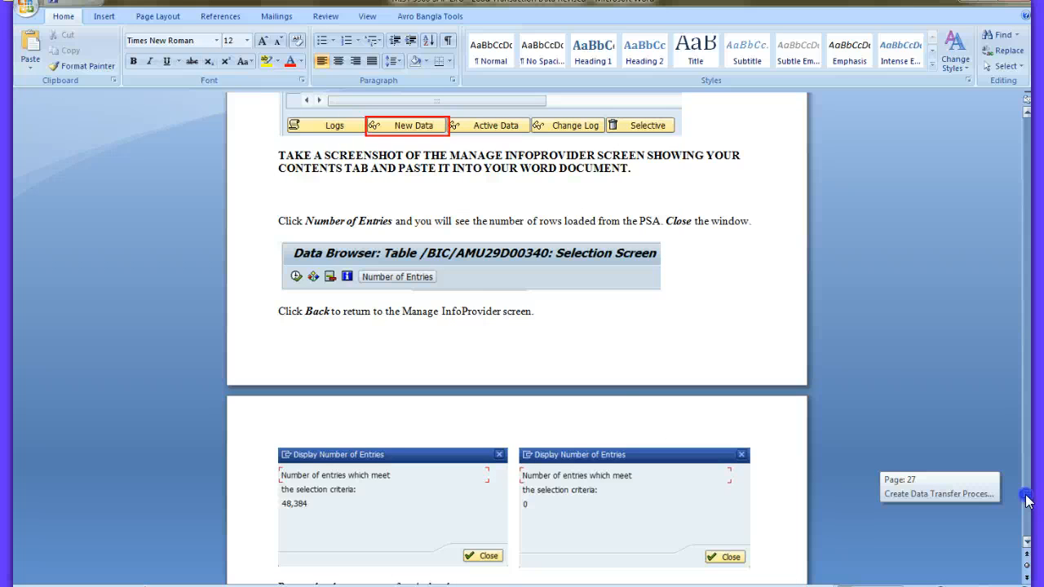
pyautogui.moveTo(1027, 501); pyautogui.dragTo(1027, 511)
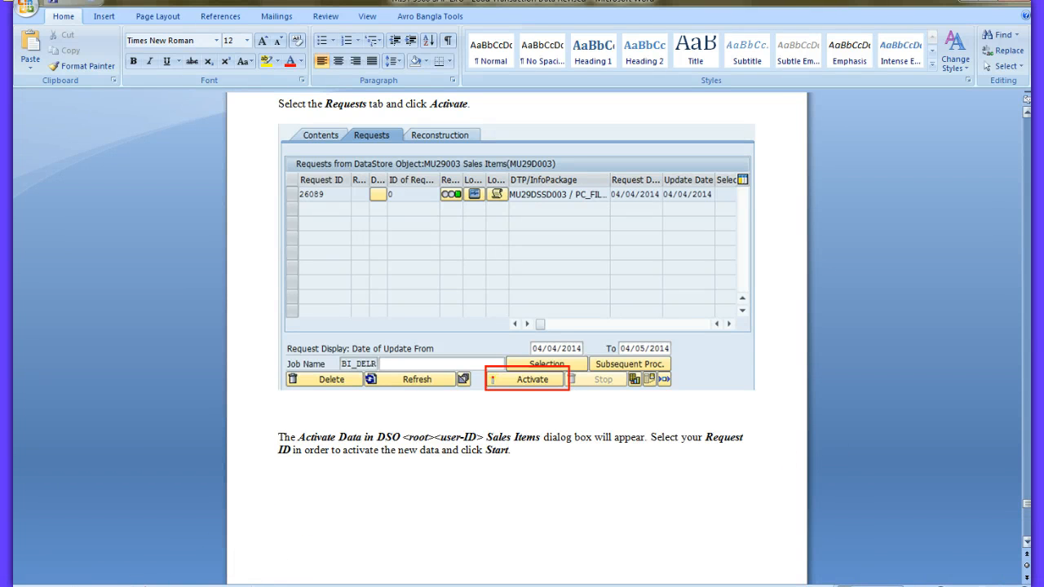
pyautogui.press('super')
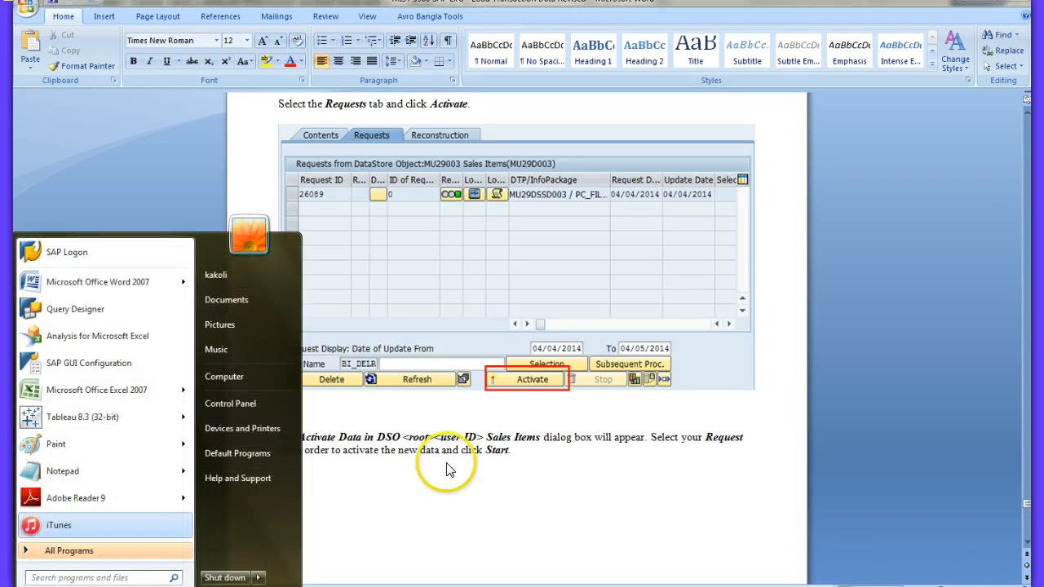
# Step: Return to Manage InfoProvider in SAP, select the loaded Sales Items request, and open the dialog for activating its data
pyautogui.click(431, 534)
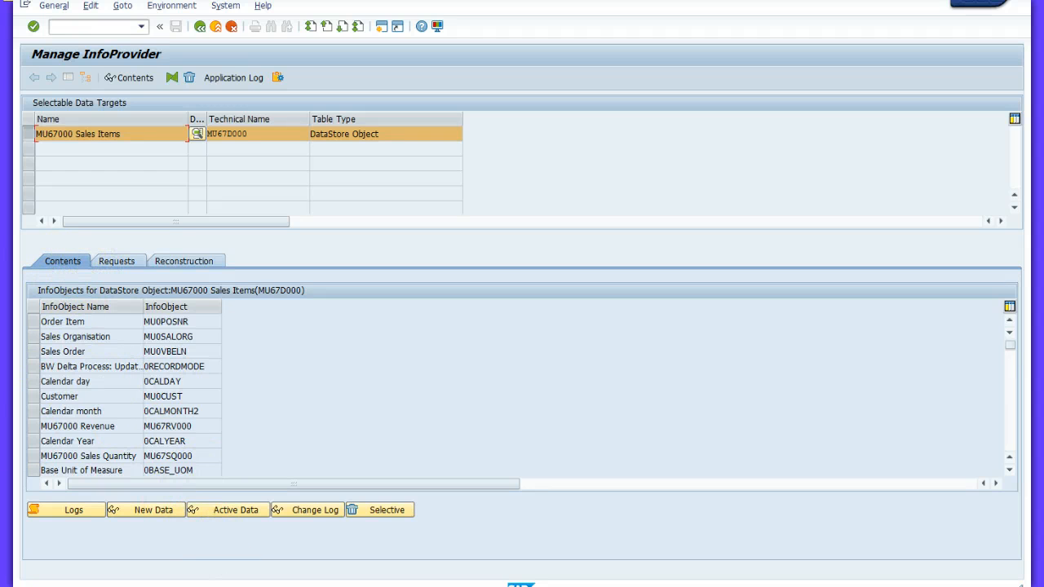
pyautogui.click(133, 262)
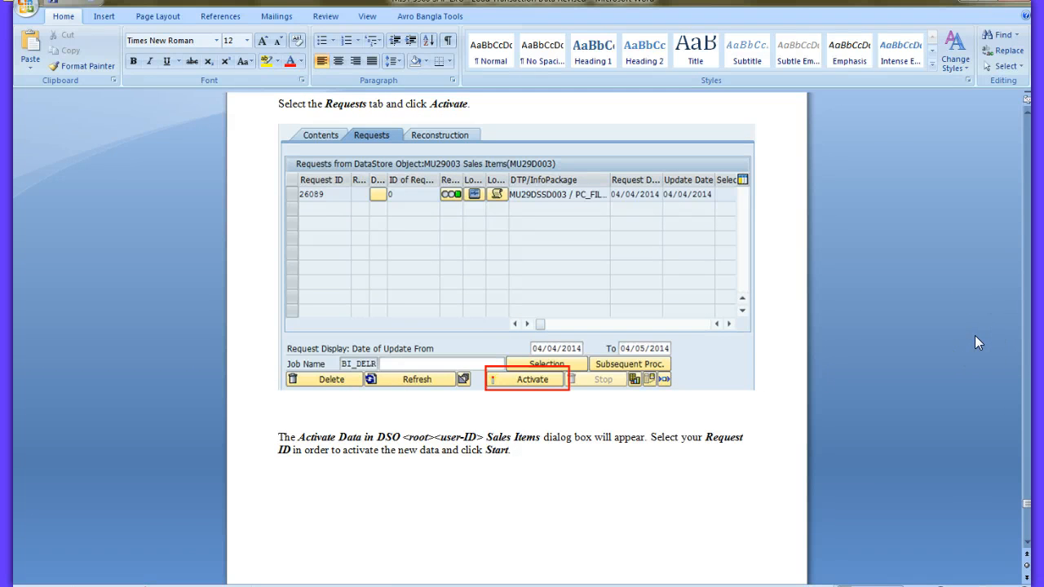
pyautogui.moveTo(430, 580)
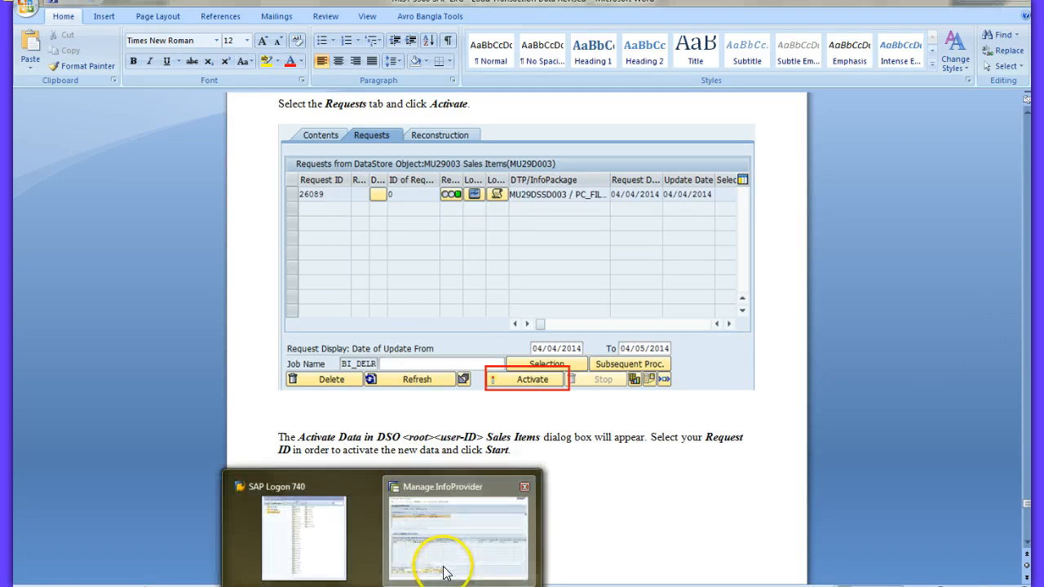
pyautogui.click(443, 557)
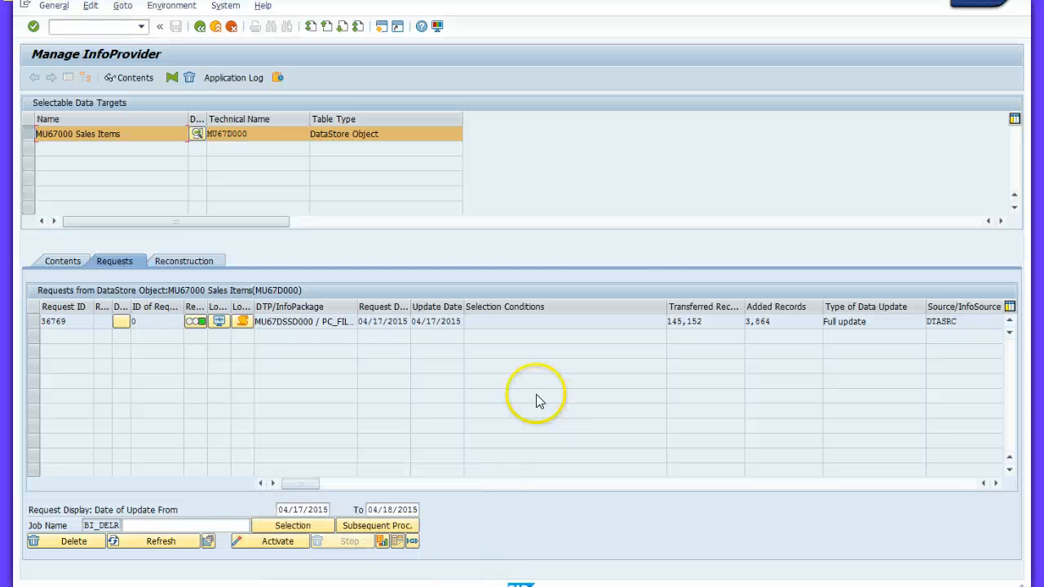
pyautogui.click(32, 321)
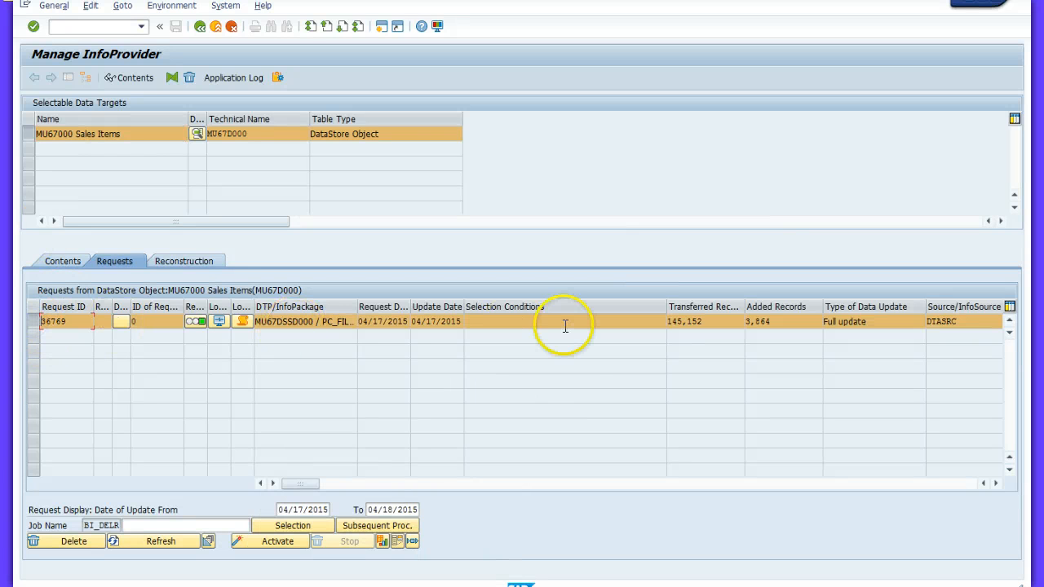
pyautogui.click(262, 542)
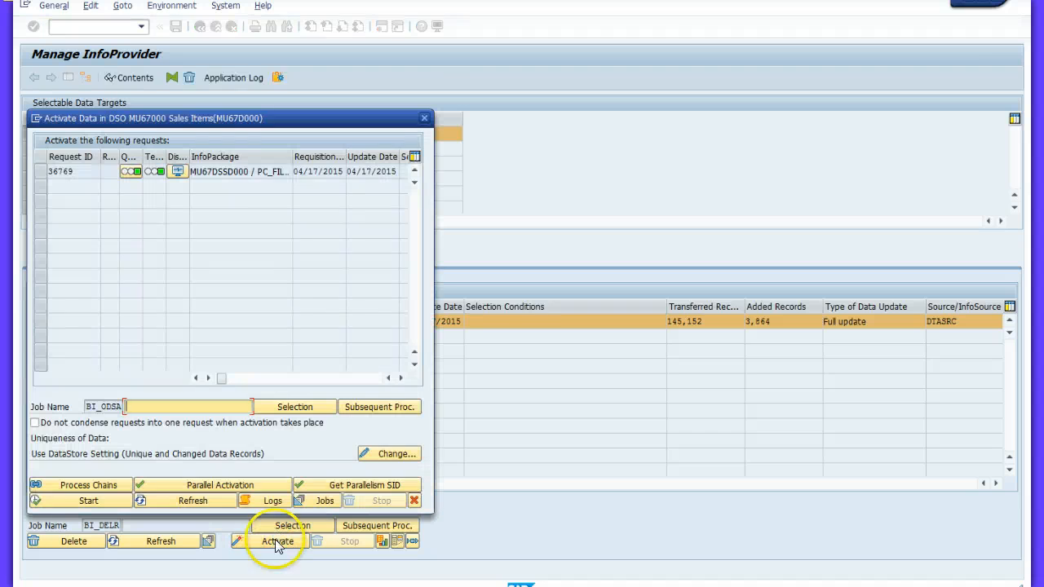
# Step: Check the activation instructions in Word, then select the request in SAP's Activate Data dialog and start its activation
pyautogui.click(214, 585)
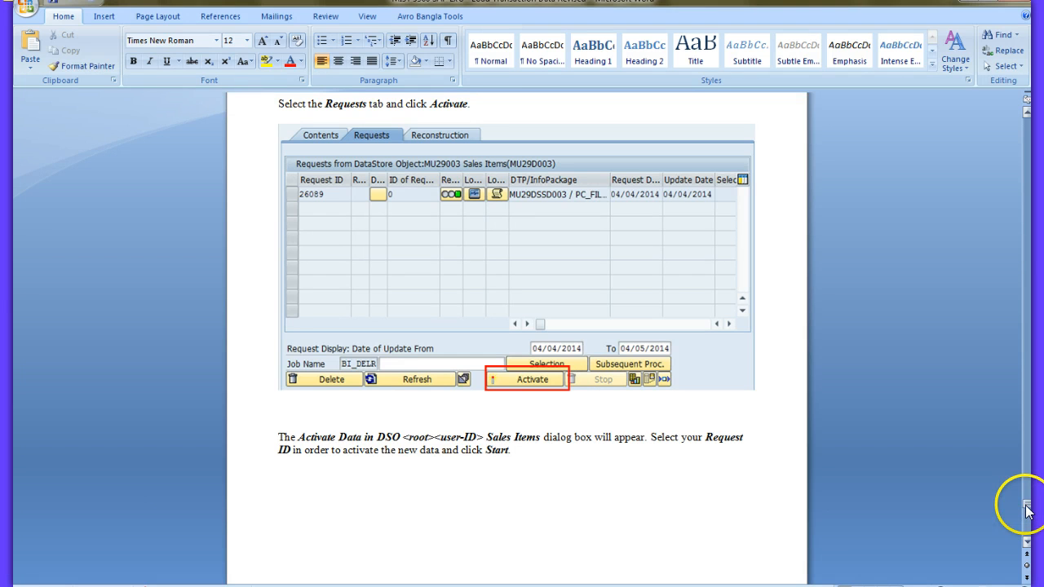
pyautogui.moveTo(1026, 514); pyautogui.dragTo(1026, 523)
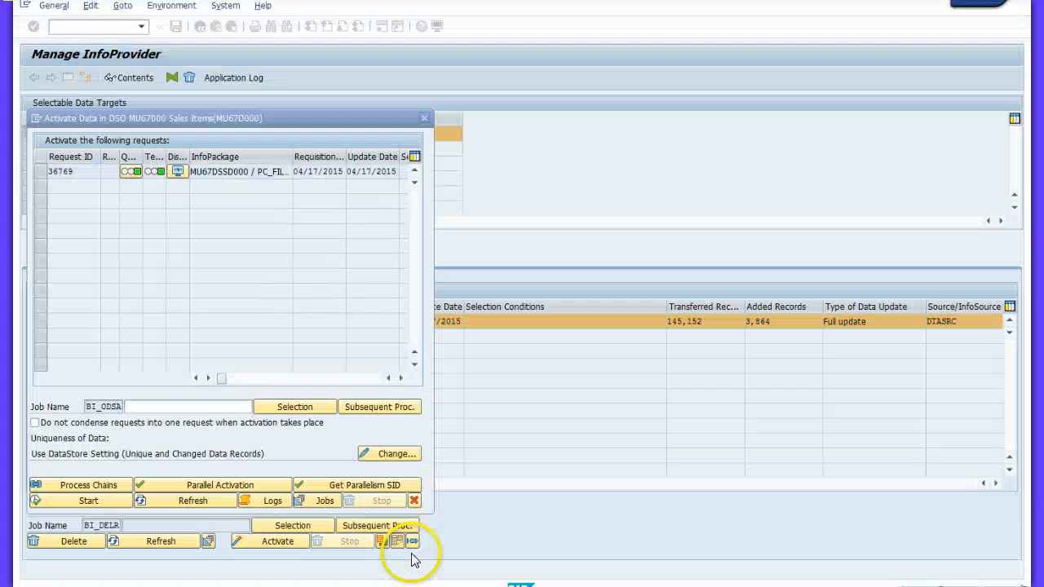
pyautogui.click(95, 500)
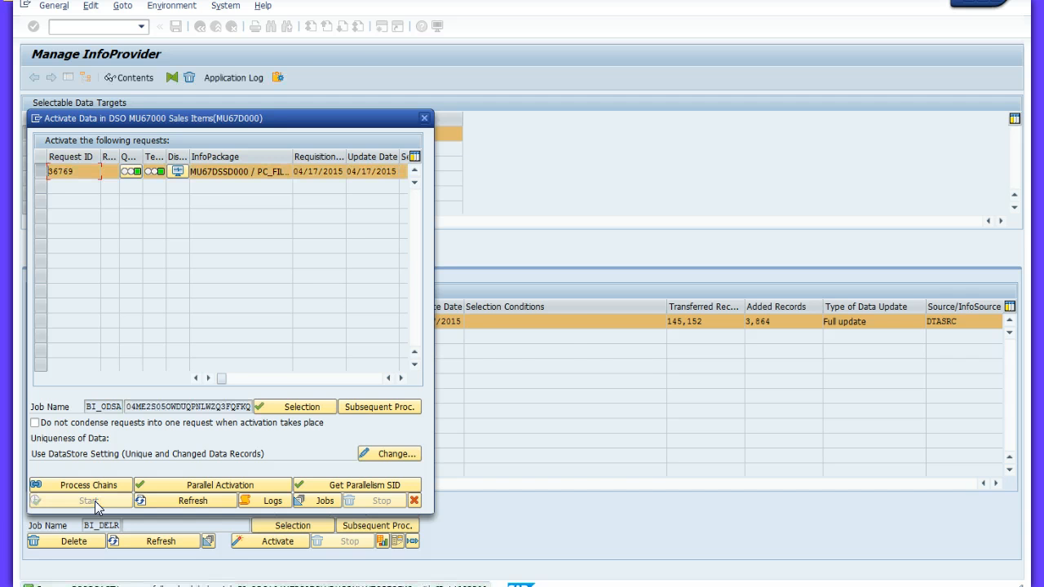
# Step: Switch to Word and read the instructions on refreshing the activation and rechecking the New and Active data rows
pyautogui.click(294, 586)
pyautogui.click(292, 538)
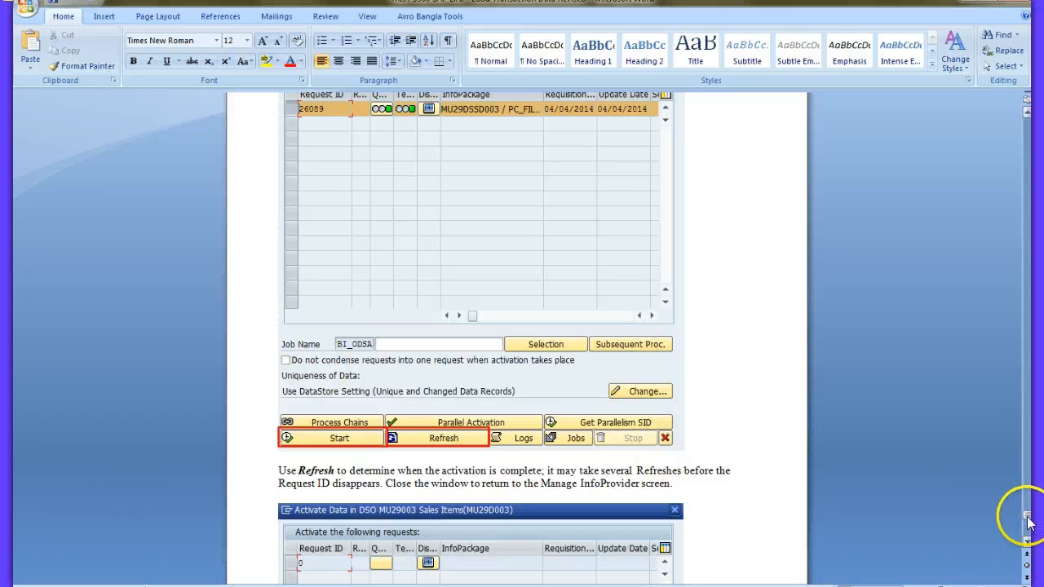
pyautogui.moveTo(1028, 516); pyautogui.dragTo(1029, 526)
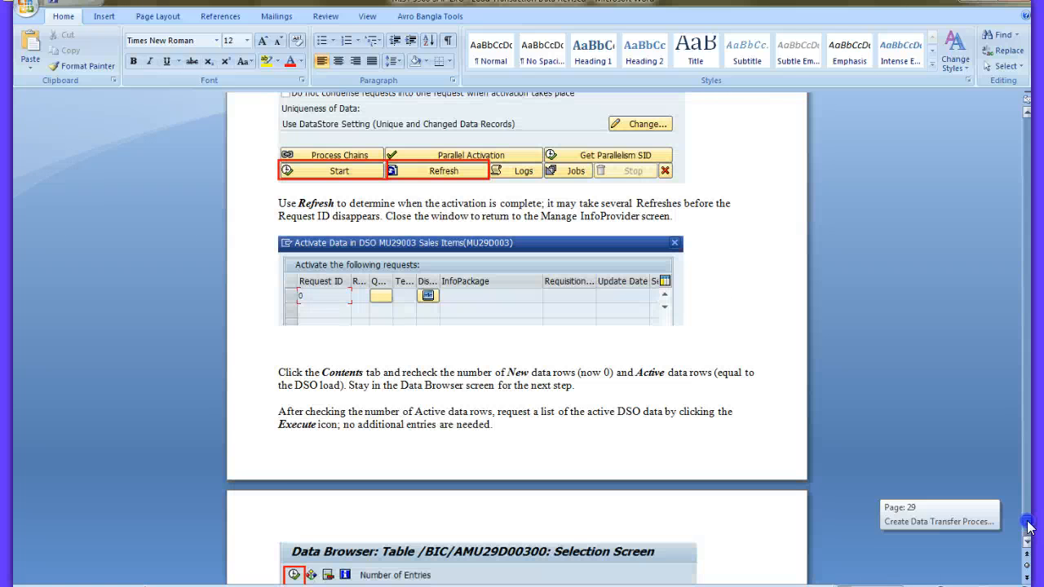
pyautogui.moveTo(1029, 526); pyautogui.dragTo(1029, 527)
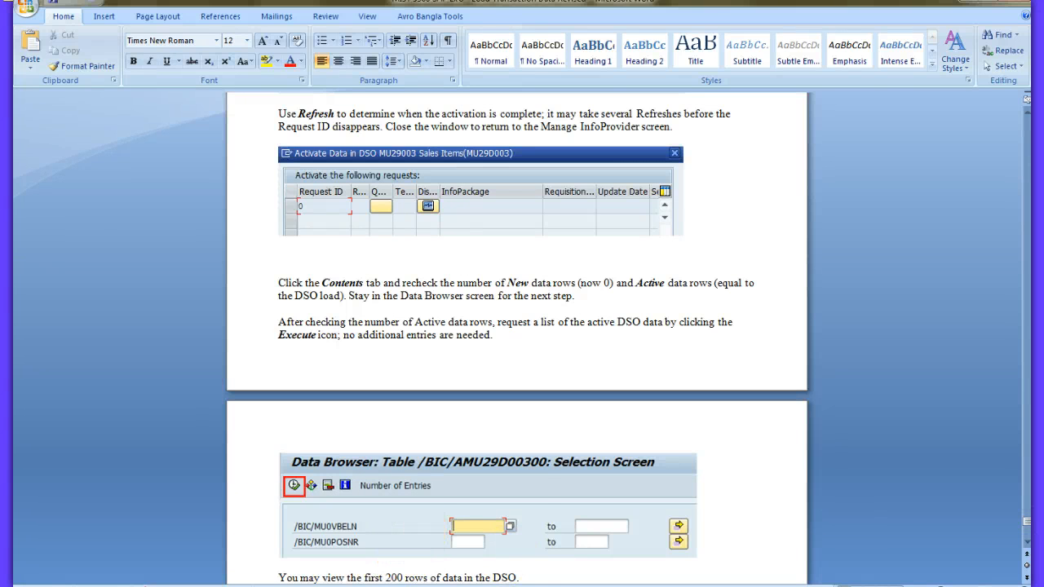
# Step: Return to SAP, close the activation dialog, and list the New data from the MU67000 Sales Items contents
pyautogui.click(489, 543)
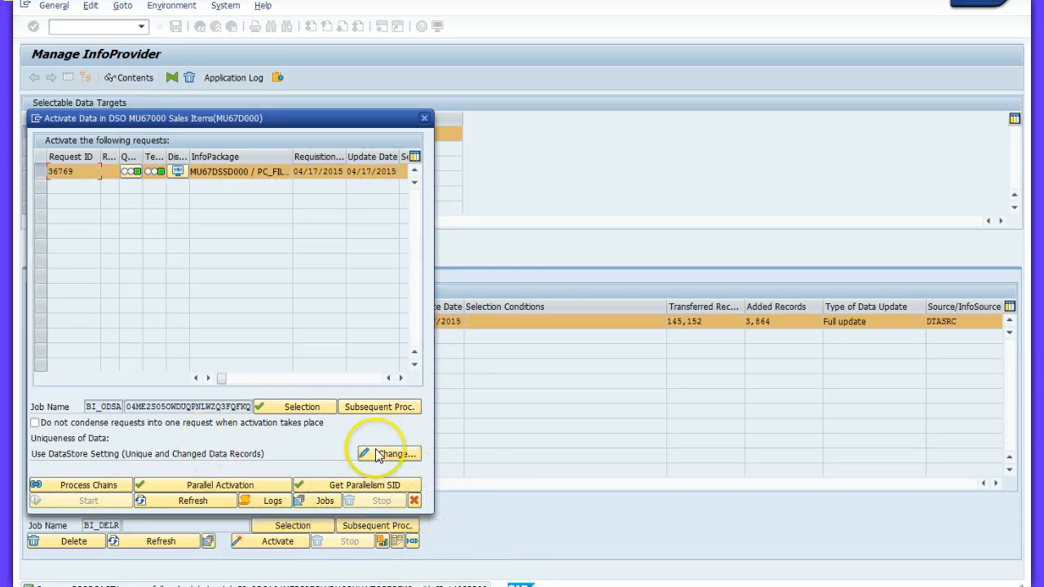
pyautogui.click(413, 502)
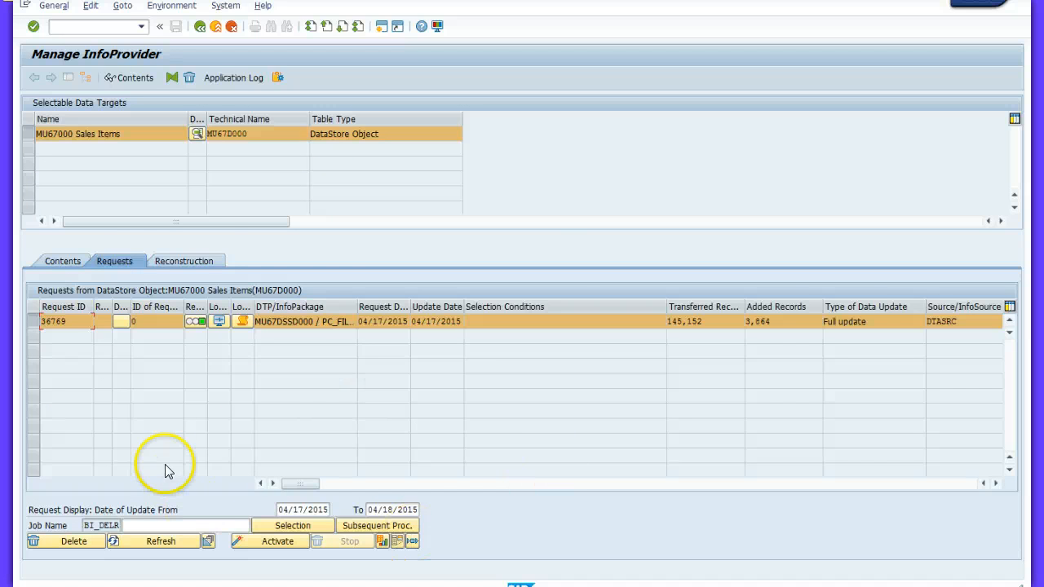
pyautogui.click(49, 263)
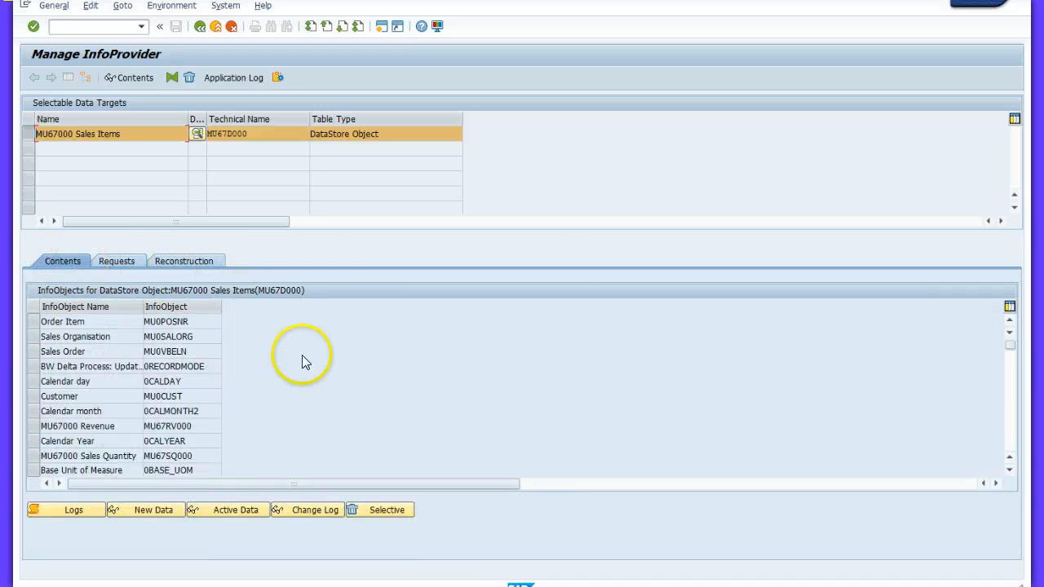
pyautogui.click(153, 509)
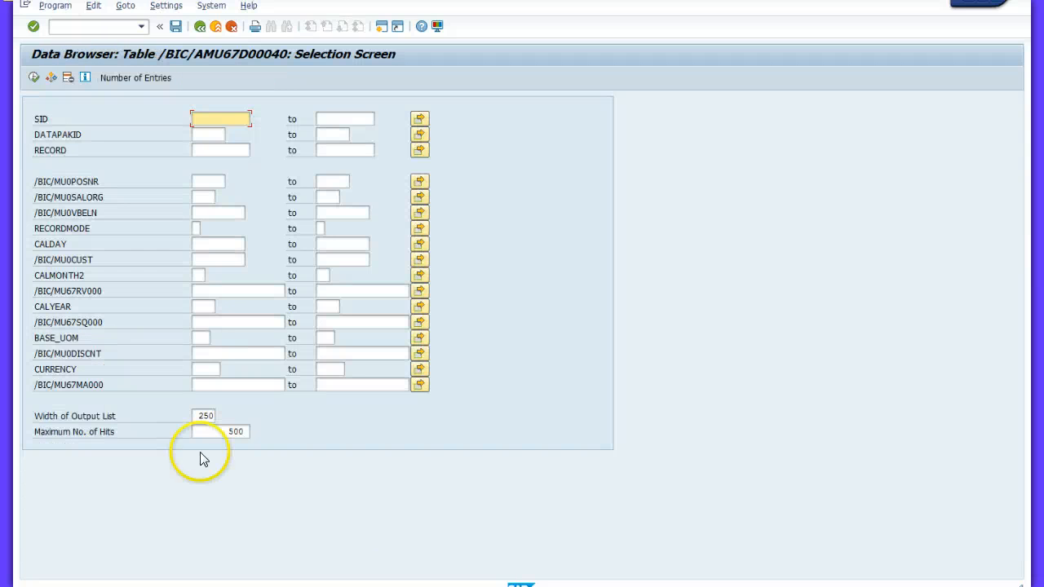
pyautogui.click(33, 78)
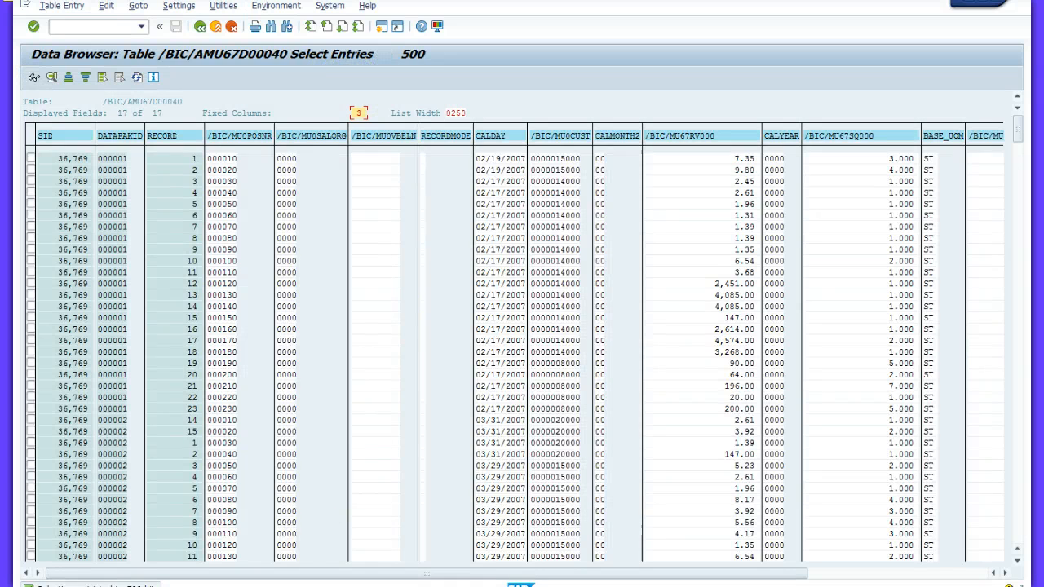
# Step: Switch to Word and reread the instructions on displaying the number of New data entries
pyautogui.click(408, 586)
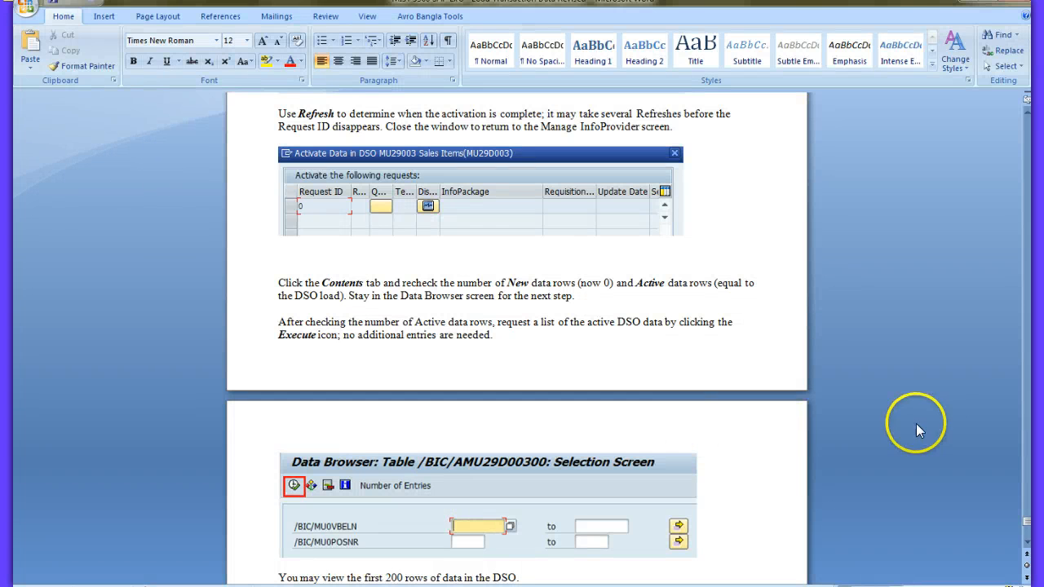
pyautogui.moveTo(1026, 520); pyautogui.dragTo(1027, 505)
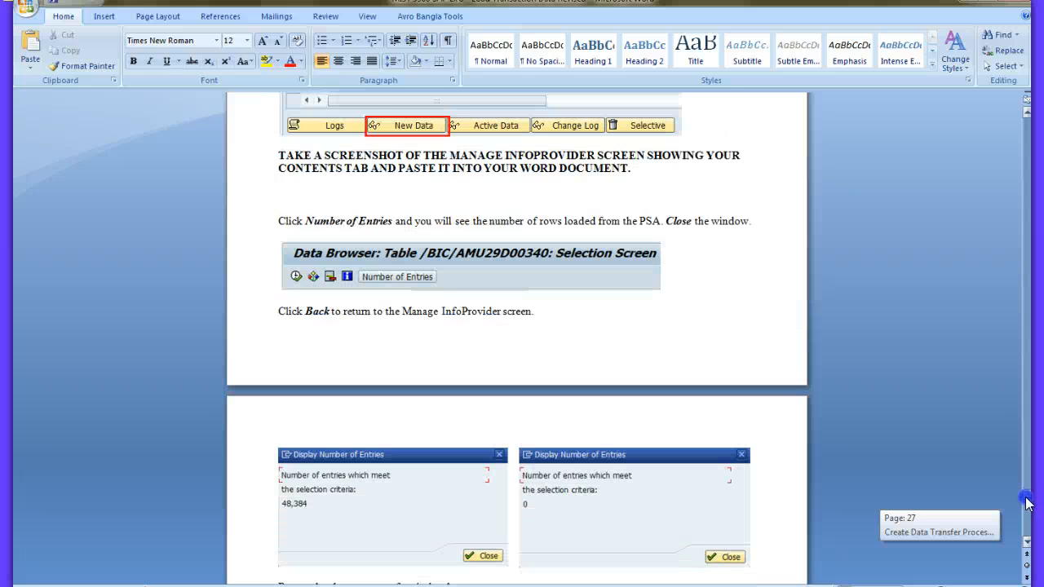
pyautogui.moveTo(1027, 505); pyautogui.dragTo(1027, 504)
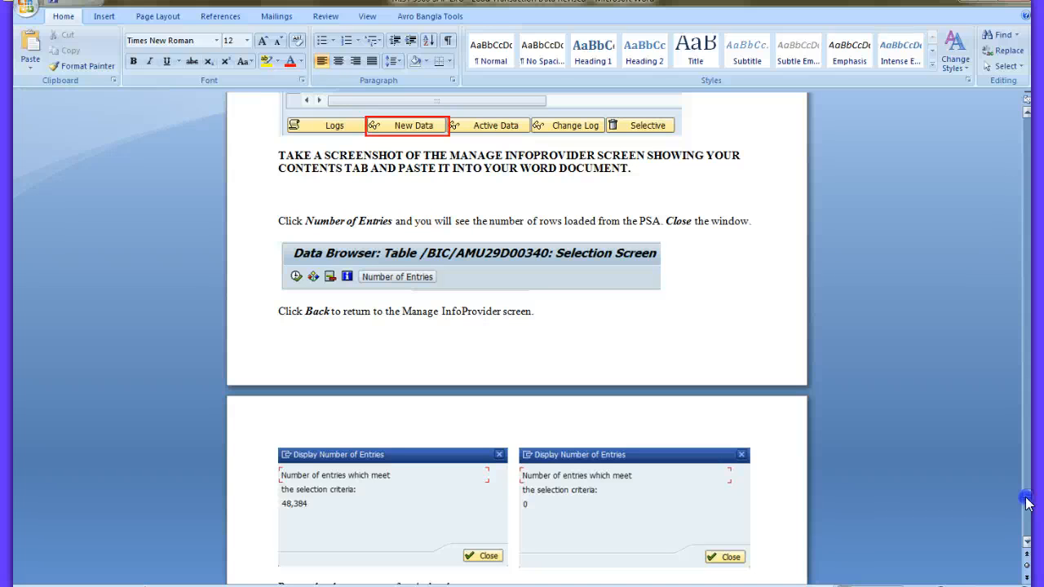
# Step: Return to the Data Browser selection screen in SAP, display the number of New data entries, and close the count
pyautogui.click(419, 550)
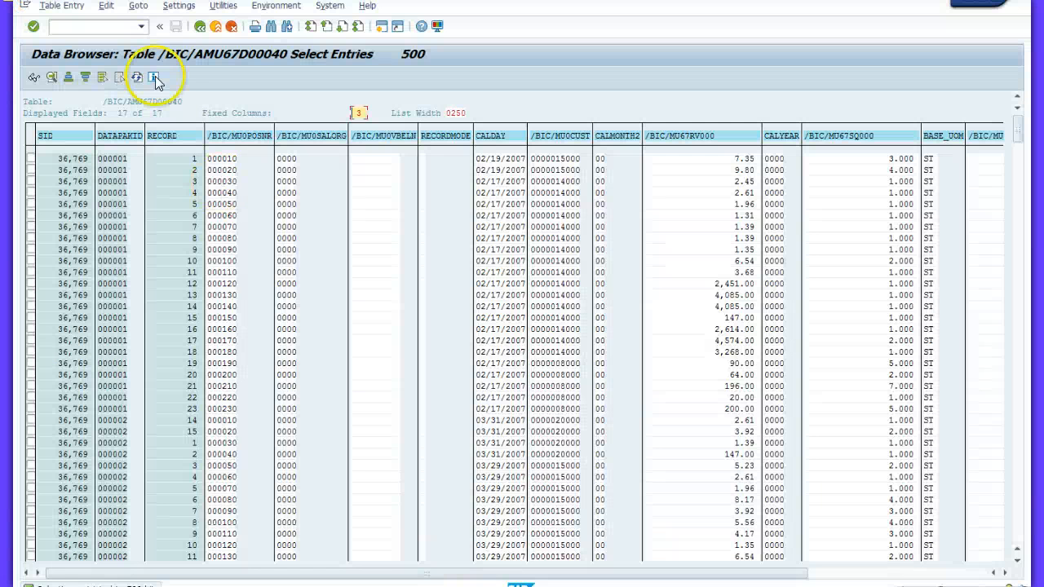
pyautogui.click(199, 27)
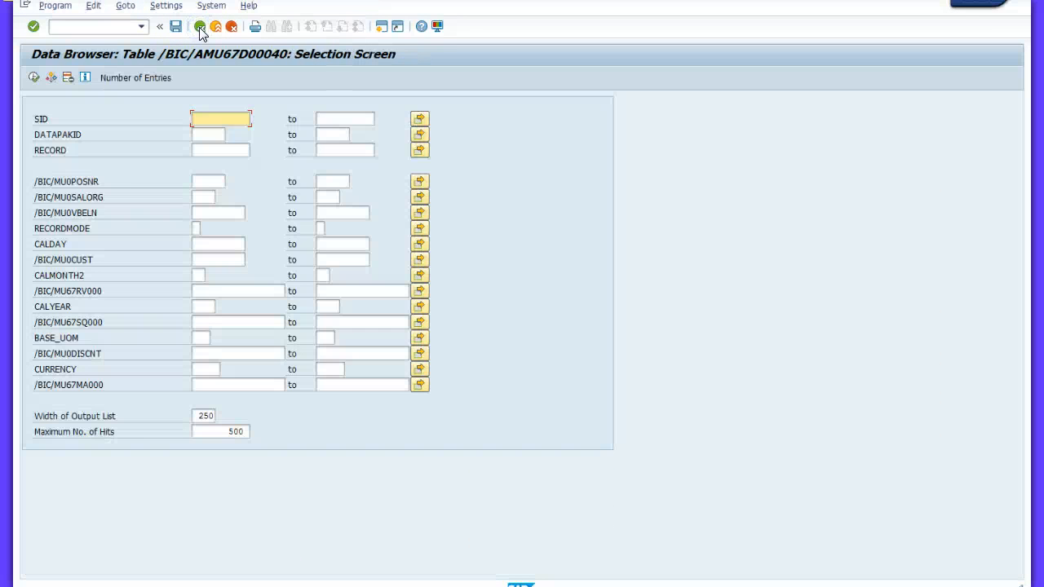
pyautogui.click(123, 80)
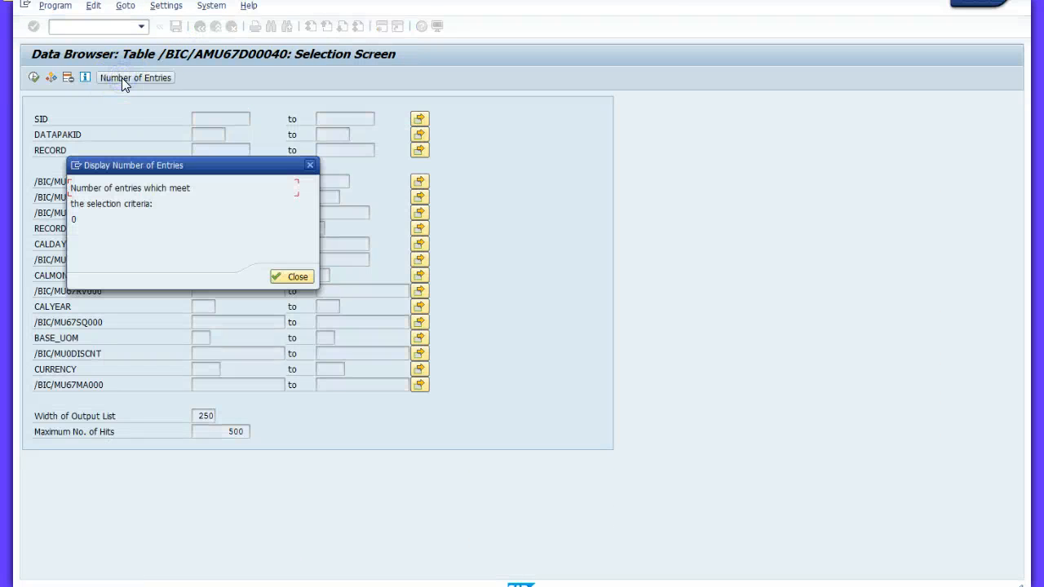
pyautogui.click(282, 278)
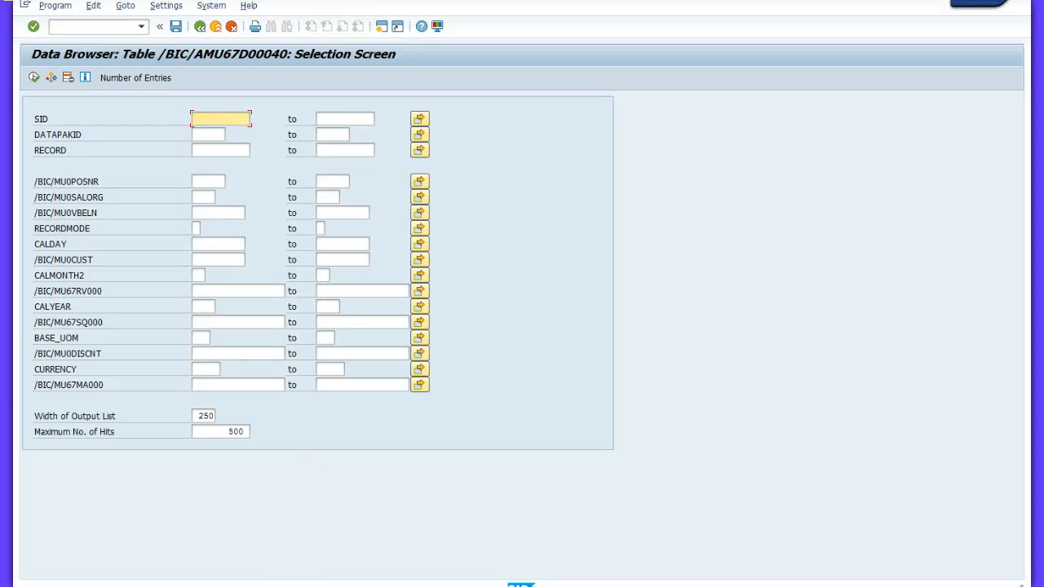
# Step: Switch to Word and read the instructions on rechecking New and Active data rows and listing the active DSO data
pyautogui.click(213, 585)
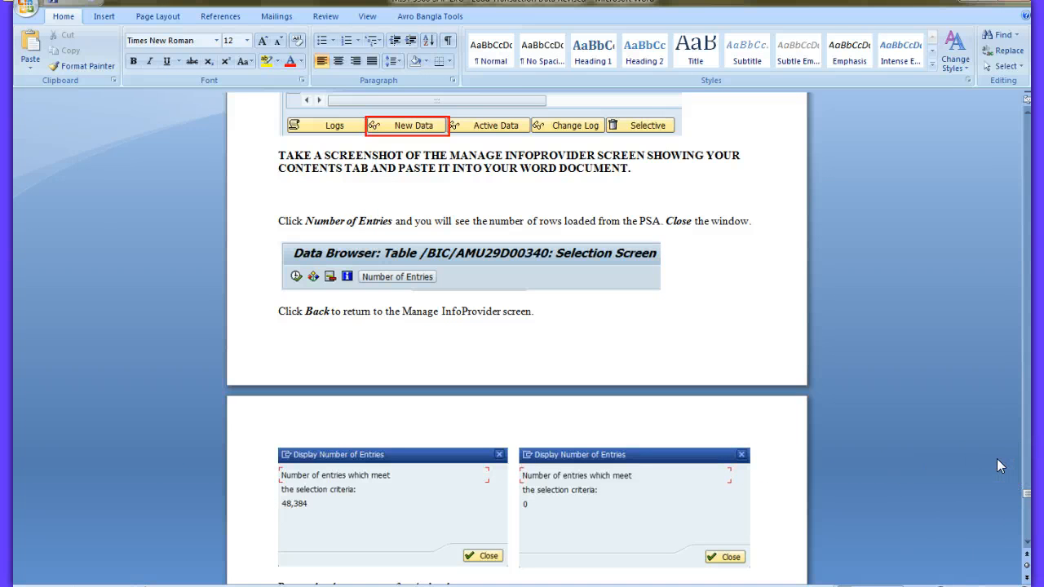
pyautogui.moveTo(1024, 491); pyautogui.dragTo(1025, 522)
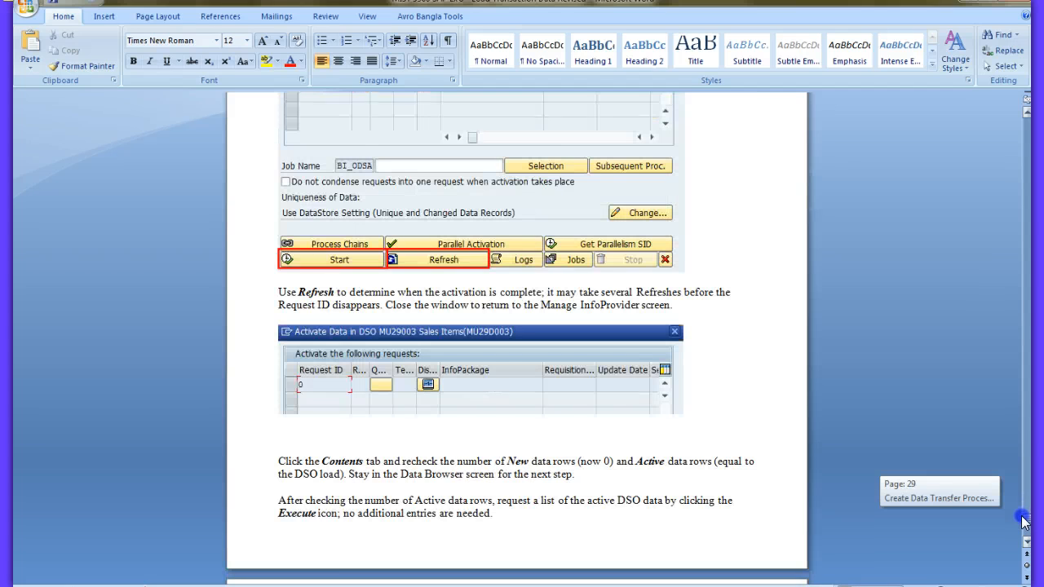
pyautogui.moveTo(1025, 523); pyautogui.dragTo(1025, 527)
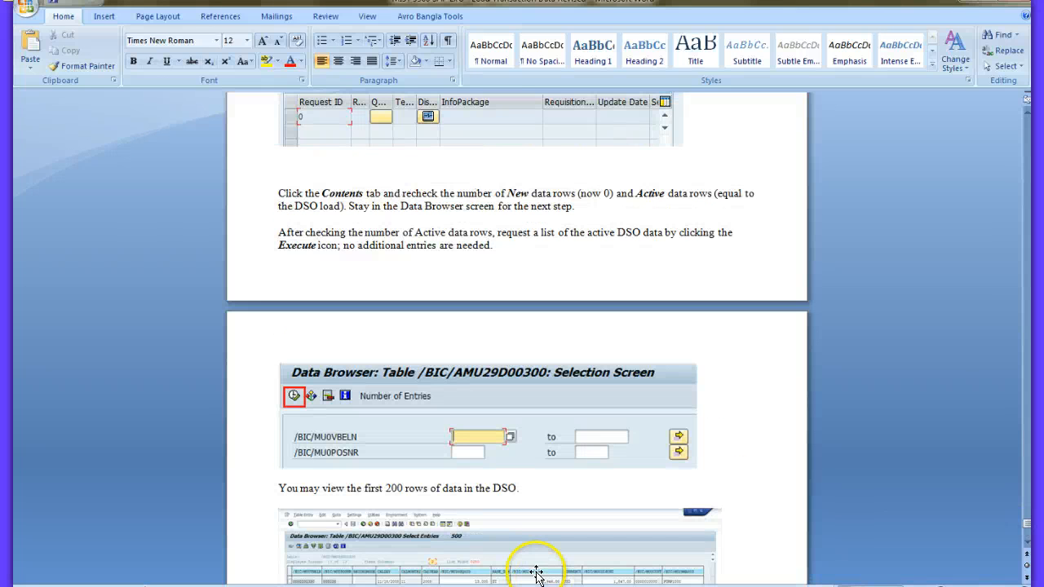
# Step: Return to SAP, run the New data selection without criteria, display its number of entries, and close the count
pyautogui.click(412, 584)
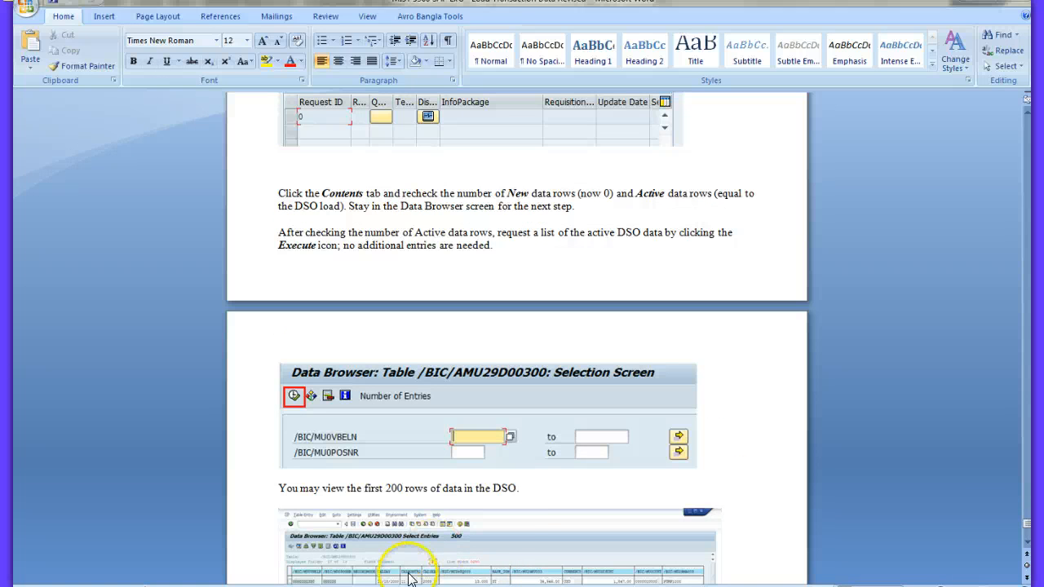
pyautogui.click(417, 573)
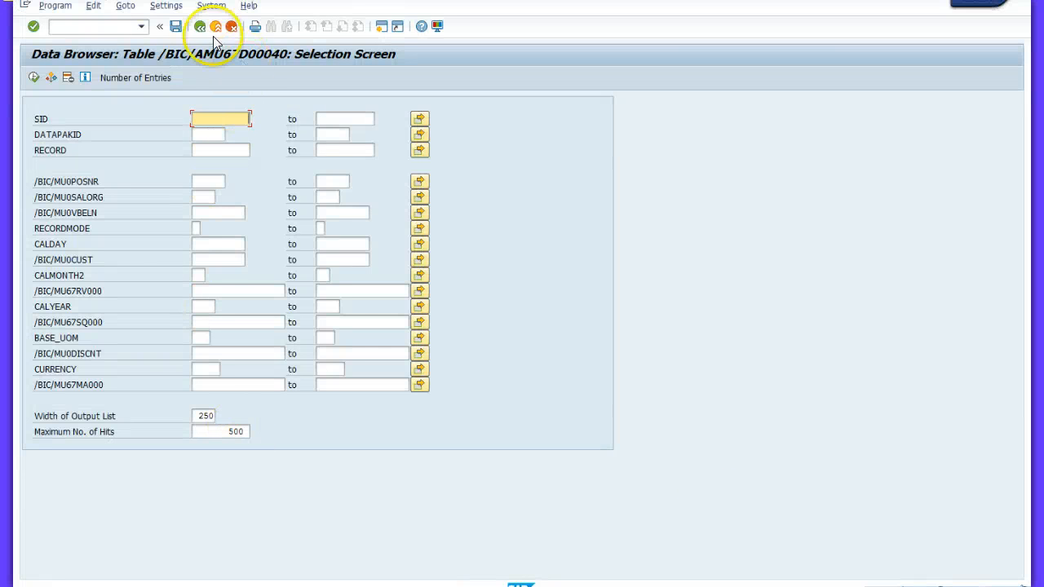
pyautogui.click(32, 78)
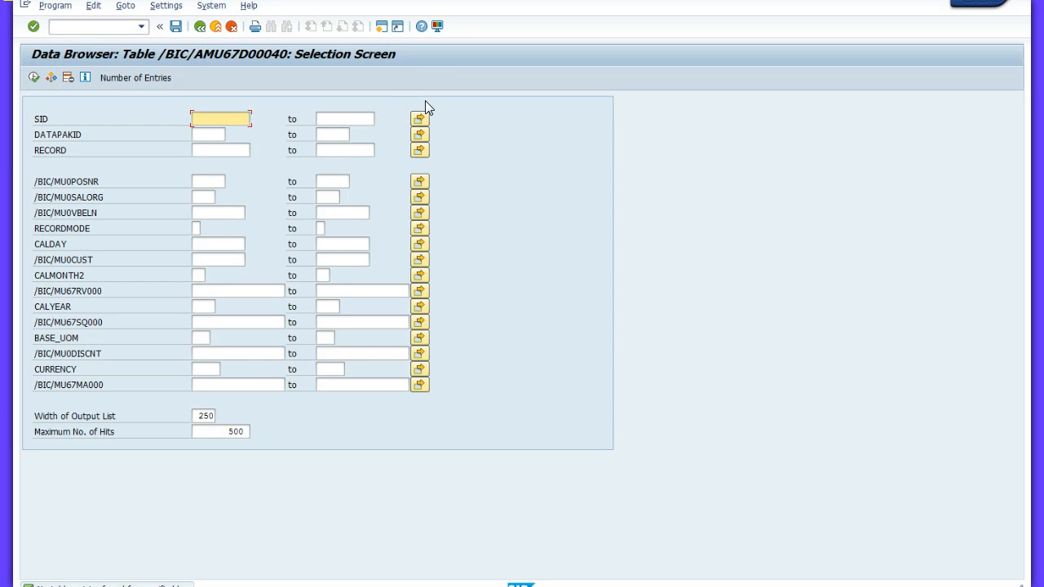
pyautogui.click(128, 81)
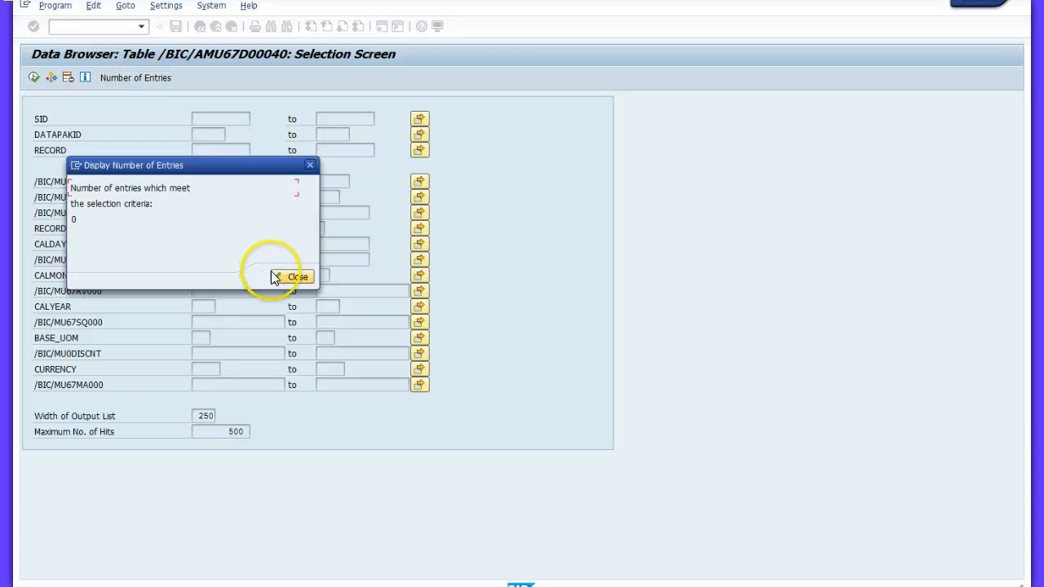
pyautogui.click(290, 278)
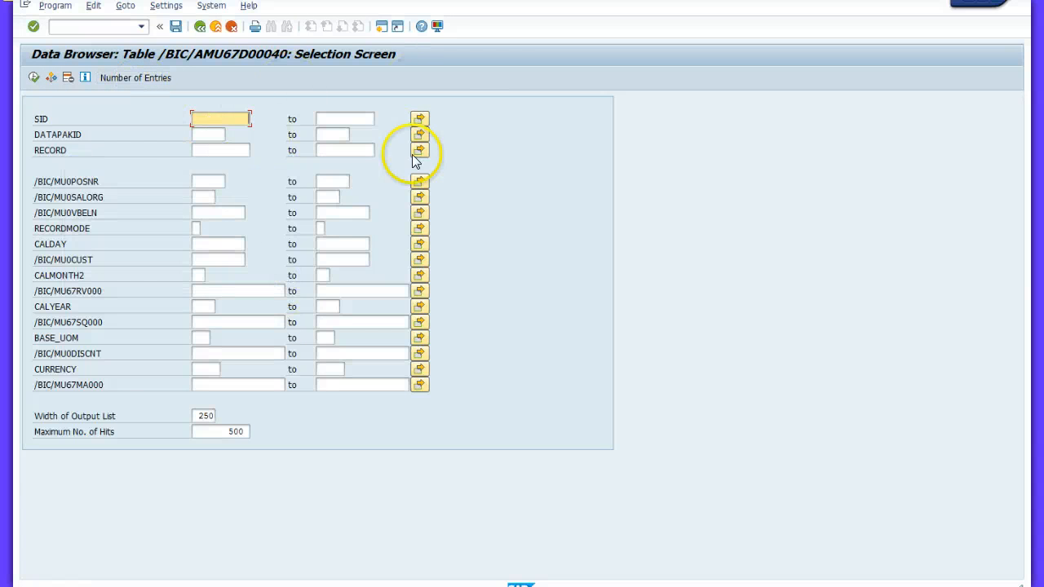
# Step: Return to Manage InfoProvider and display the number of Active data entries for MU67000 Sales Items
pyautogui.click(200, 27)
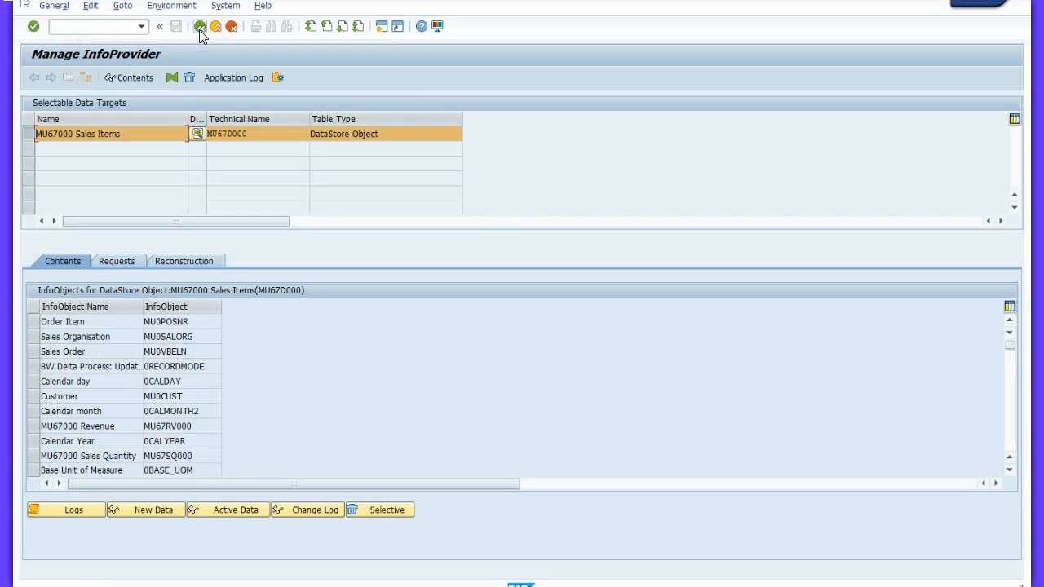
pyautogui.click(234, 510)
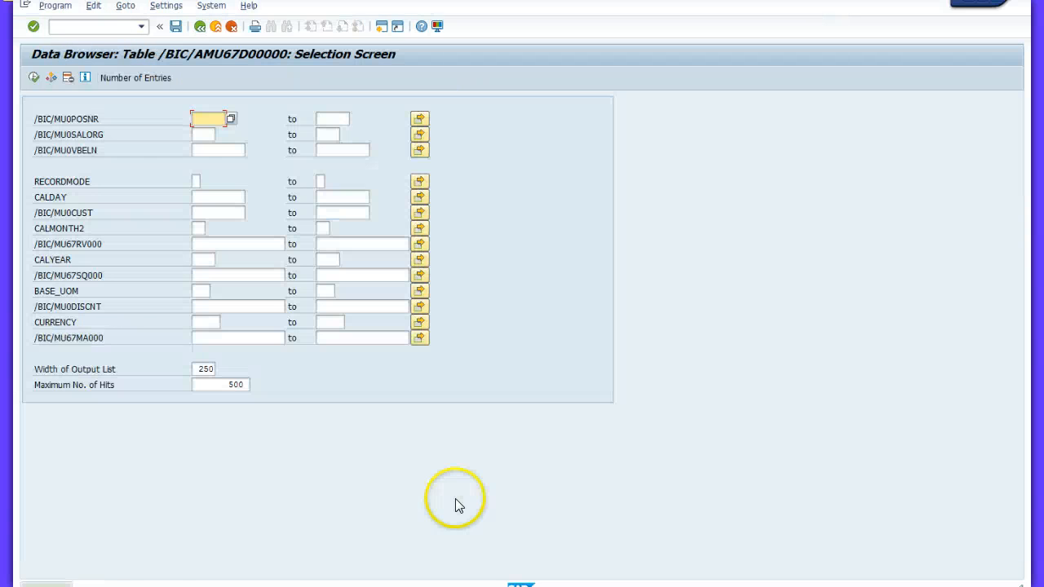
pyautogui.click(156, 77)
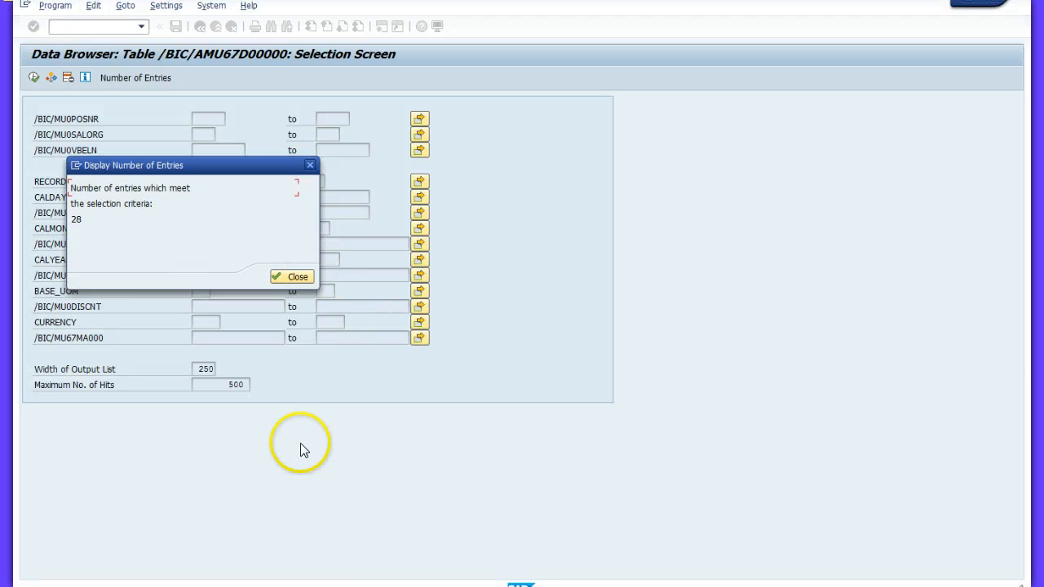
# Step: Switch to Word, read the final instructions on capturing the loaded active data and saving, and return to SAP
pyautogui.hotkey('alt', 'Tab')
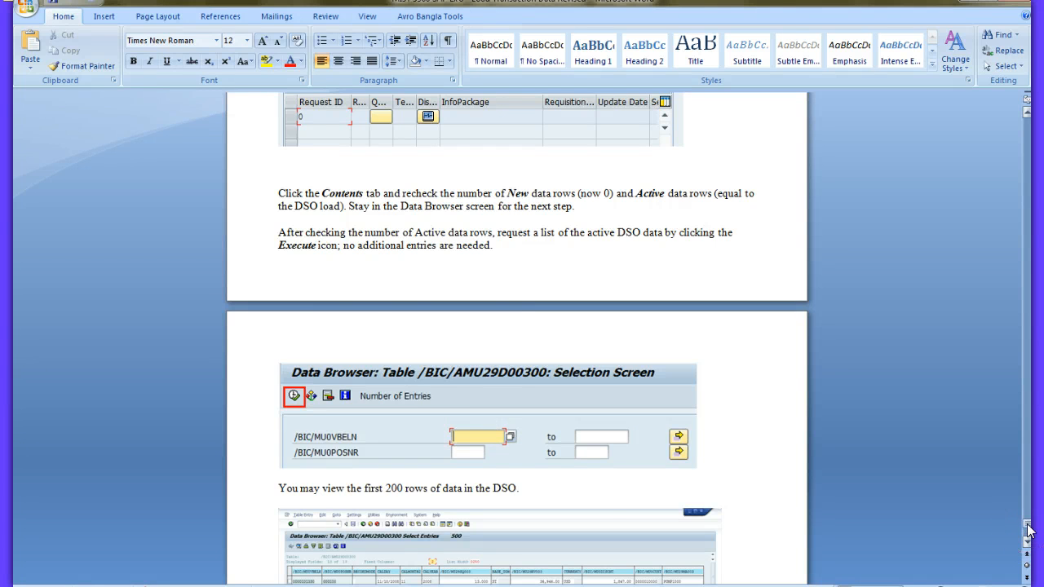
pyautogui.moveTo(1028, 530); pyautogui.dragTo(1028, 540)
pyautogui.click(531, 517)
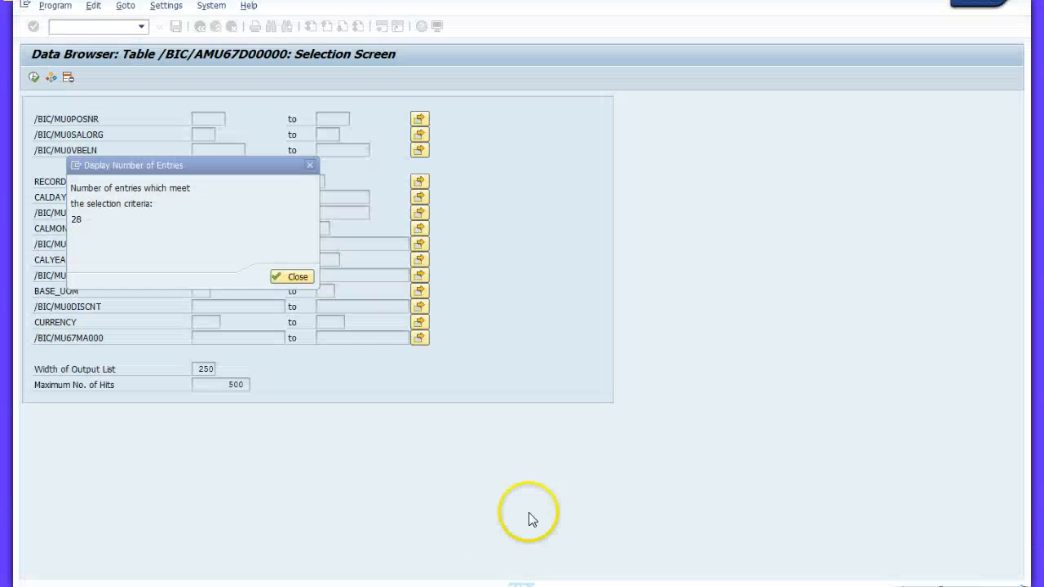
# Step: Close the entry count and list the Active data of MU67000 Sales Items without selection criteria, keeping the SAP list in front
pyautogui.click(298, 277)
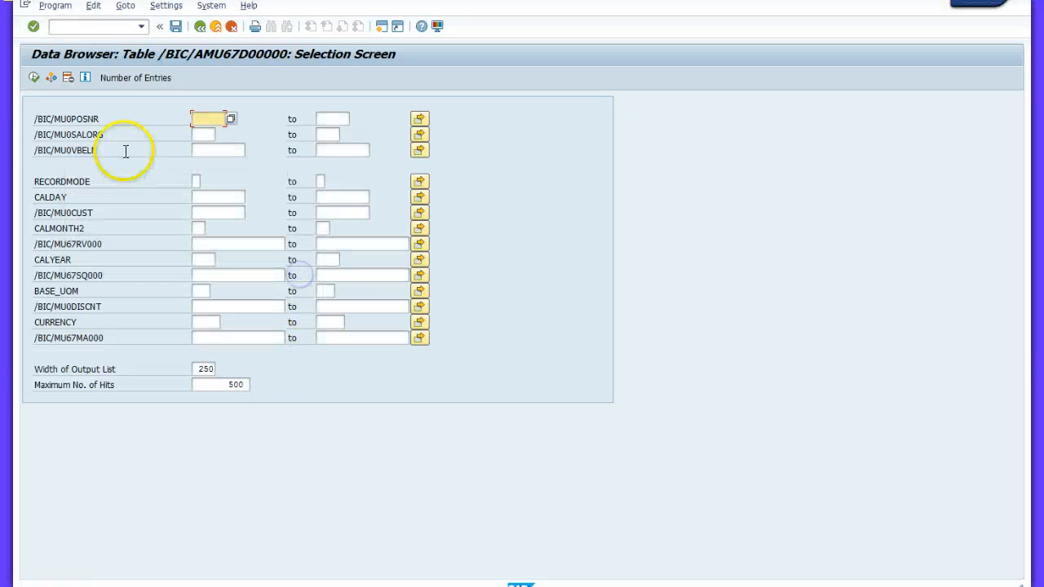
pyautogui.click(34, 77)
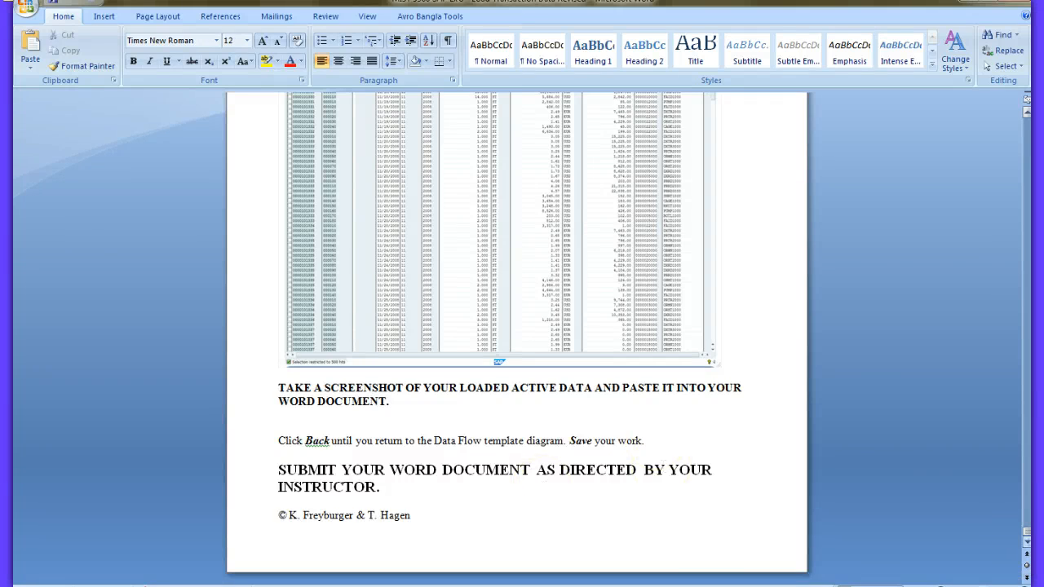
pyautogui.moveTo(462, 553)
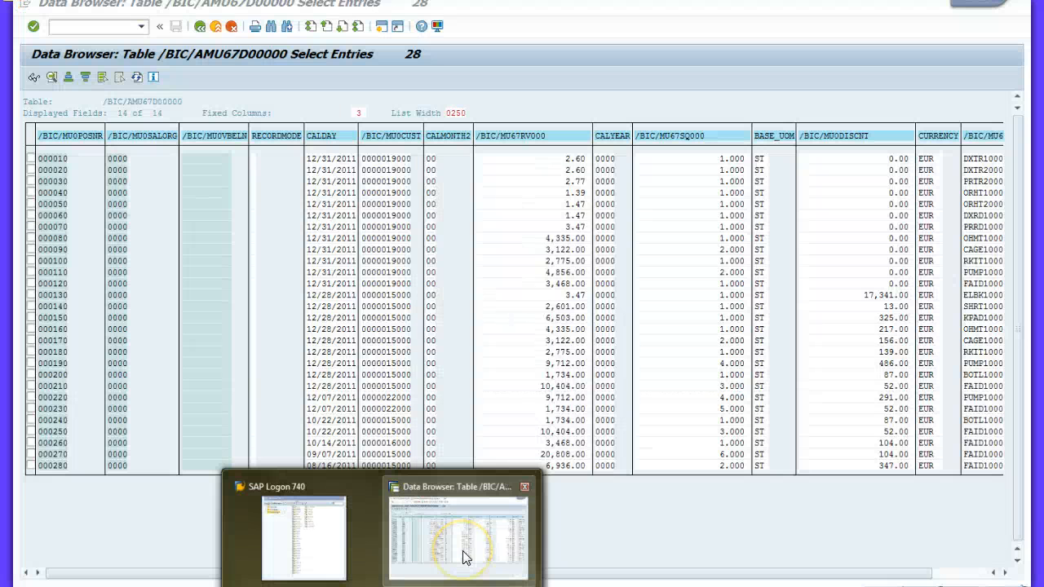
pyautogui.click(462, 557)
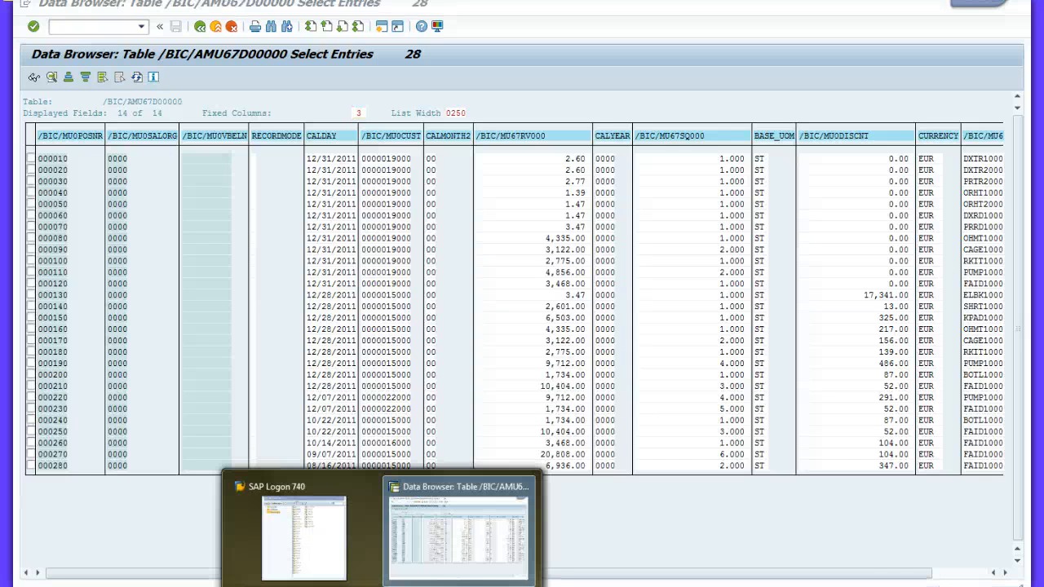
# Step: Return to Manage InfoProvider, check the activation dialog for the MU67000 Sales Items requests, and close it
pyautogui.click(200, 27)
pyautogui.click(201, 28)
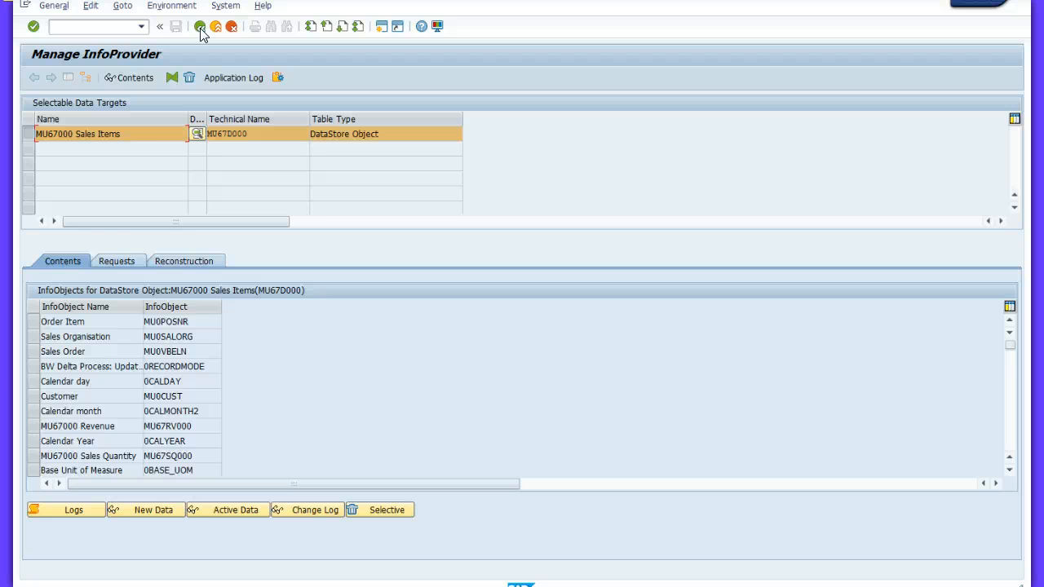
pyautogui.click(128, 263)
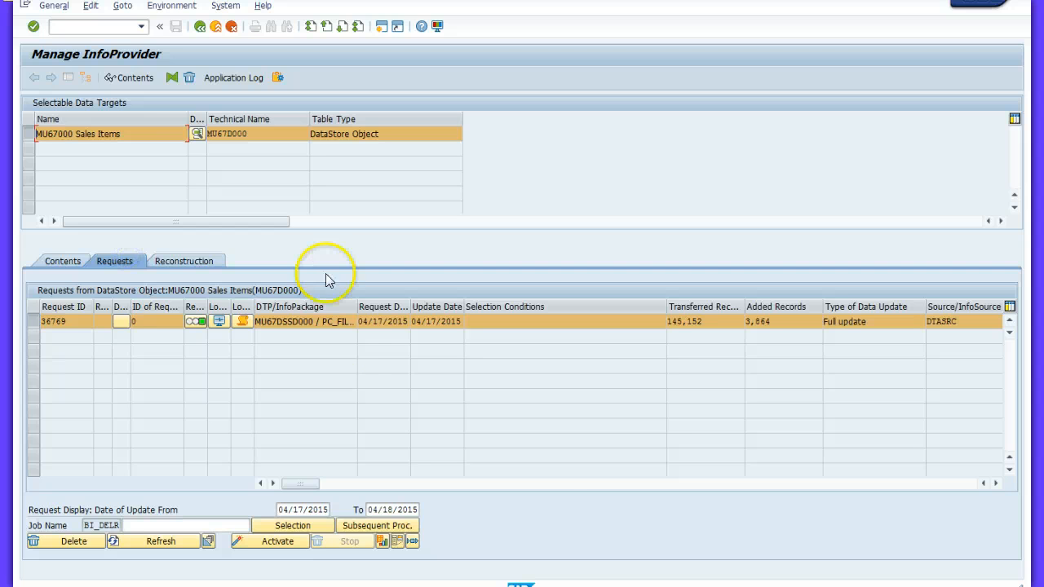
pyautogui.click(281, 545)
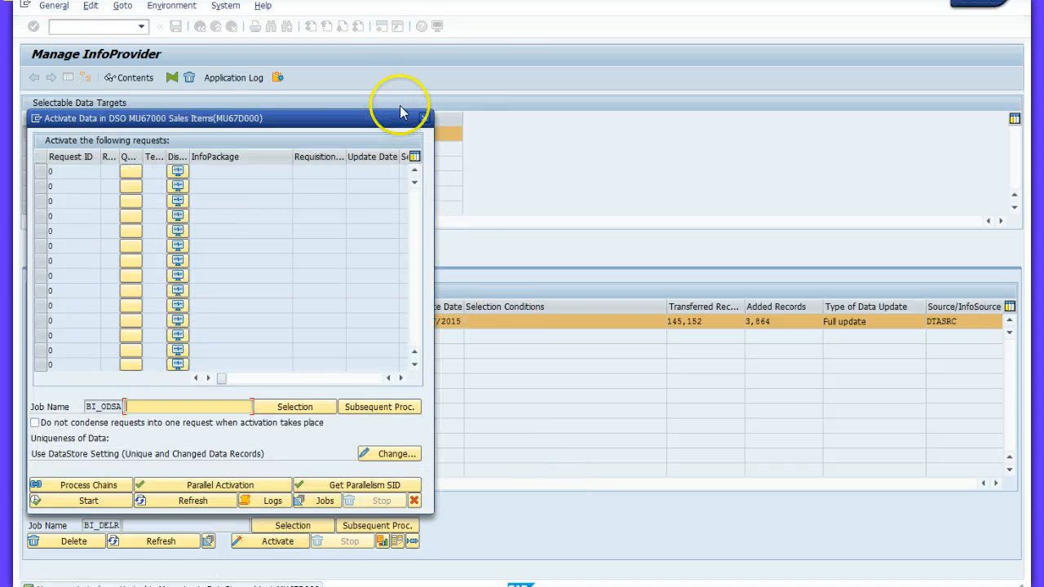
pyautogui.click(424, 118)
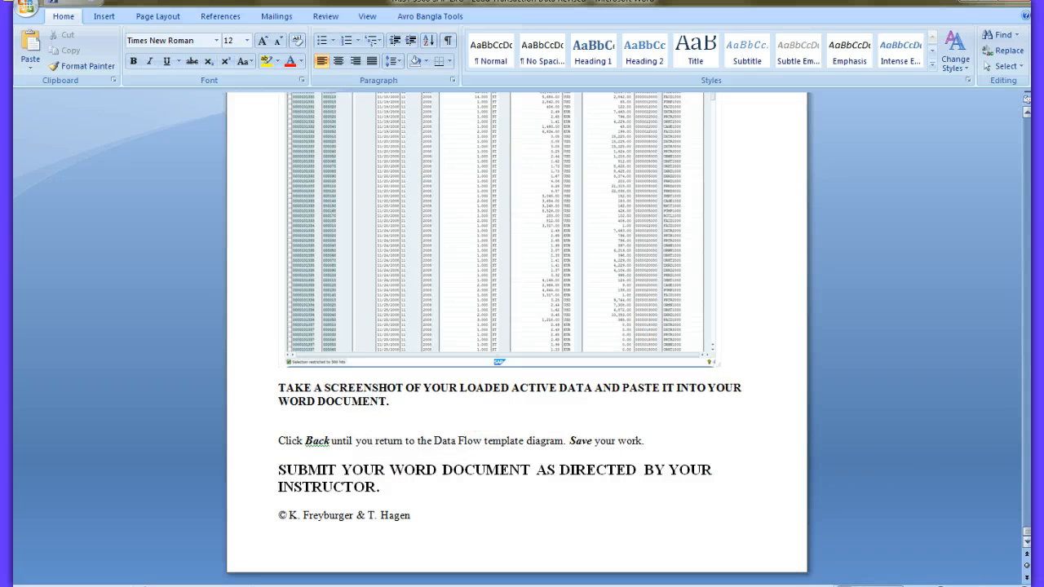
# Step: Review the Word instructions on counting New and Active data entries, and return to the document's closing instructions
pyautogui.moveTo(1026, 532); pyautogui.dragTo(1025, 494)
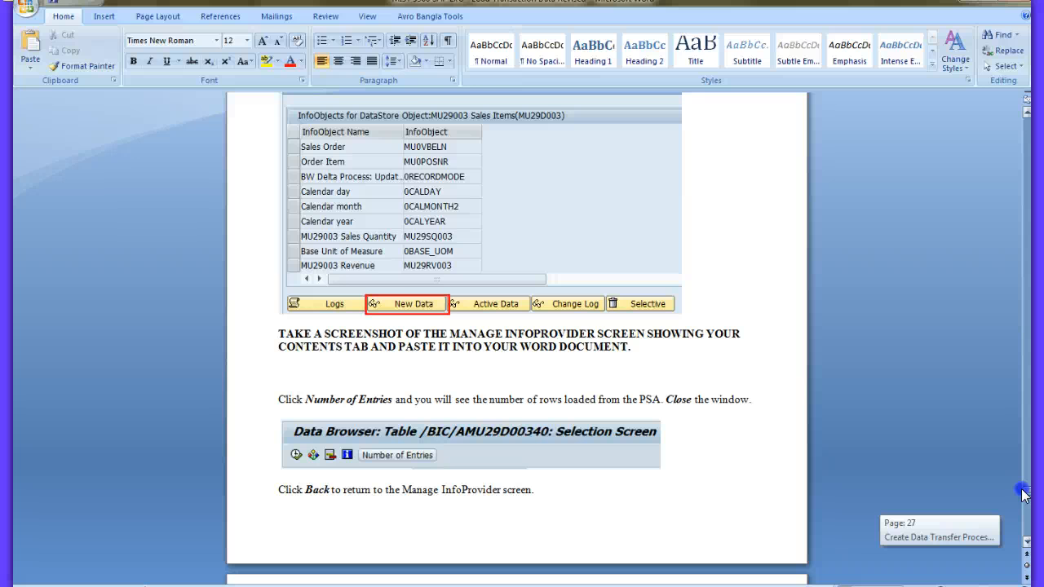
pyautogui.moveTo(1026, 493); pyautogui.dragTo(1025, 498)
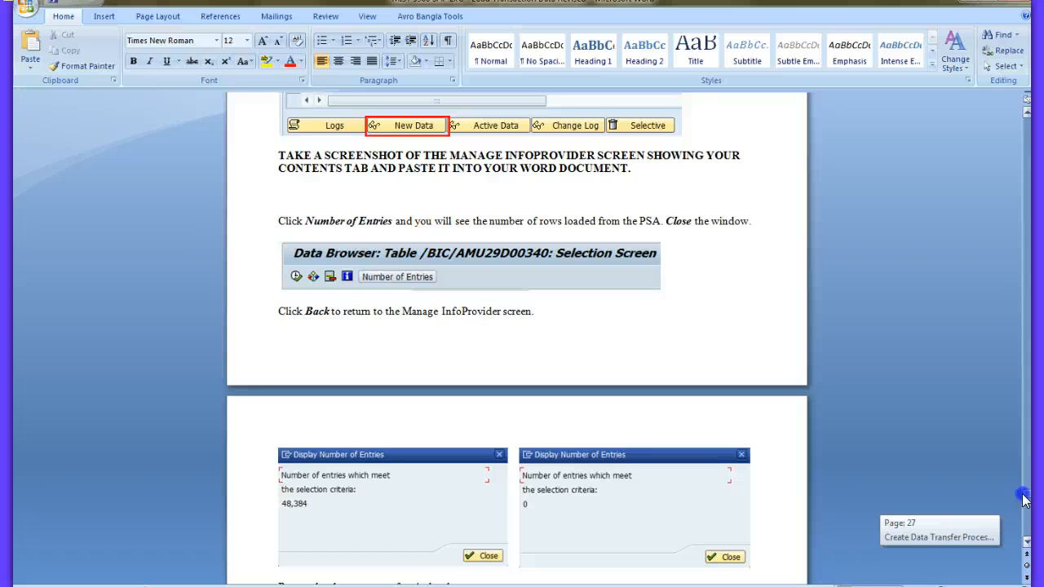
pyautogui.moveTo(1025, 499); pyautogui.dragTo(1025, 500)
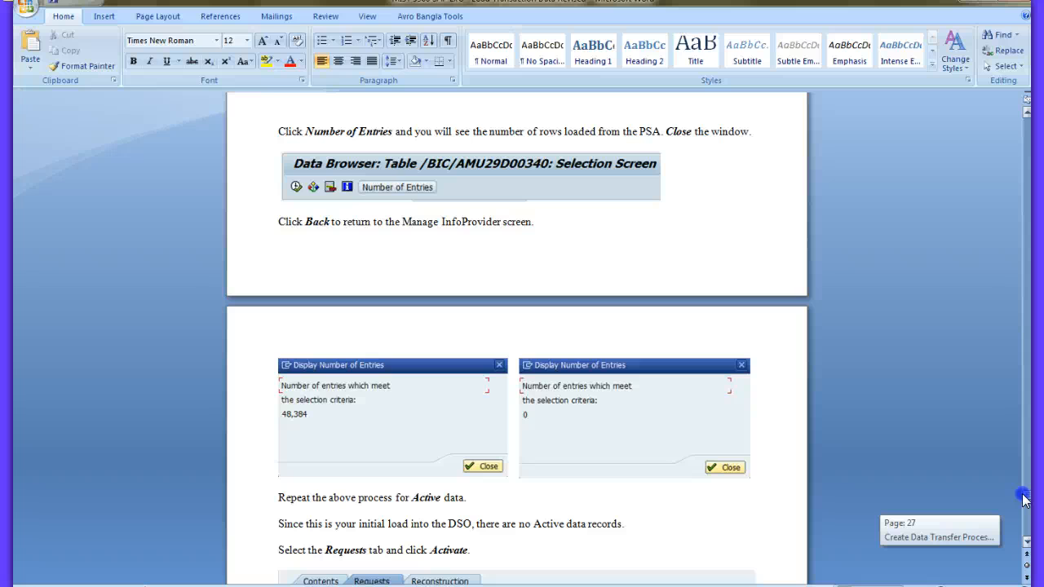
pyautogui.moveTo(1025, 500); pyautogui.dragTo(1026, 499)
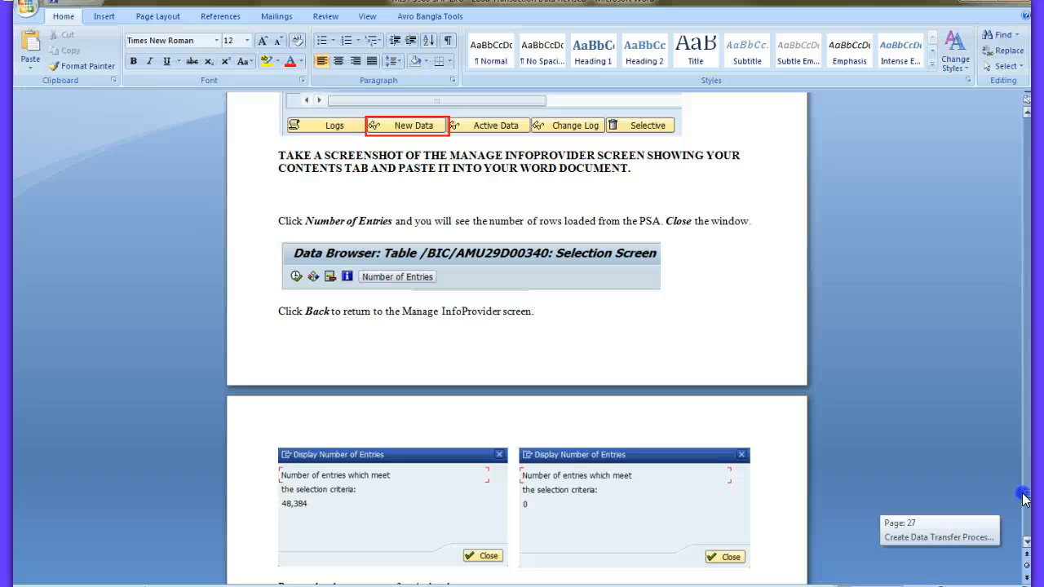
pyautogui.moveTo(1025, 499); pyautogui.dragTo(1024, 538)
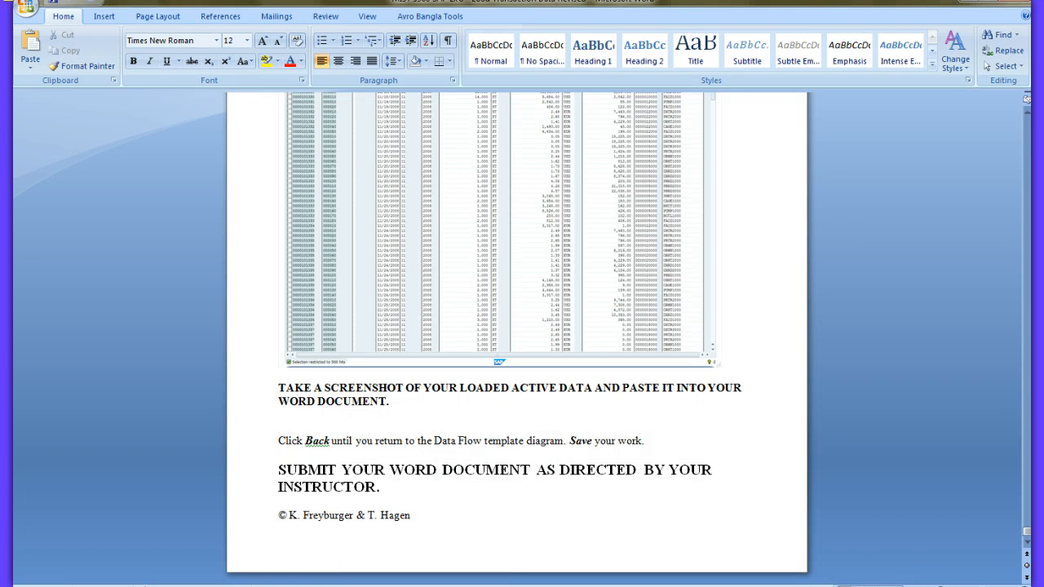
# Step: Switch to SAP and go back from Manage InfoProvider to the Data Transfer Process monitor
pyautogui.click(461, 549)
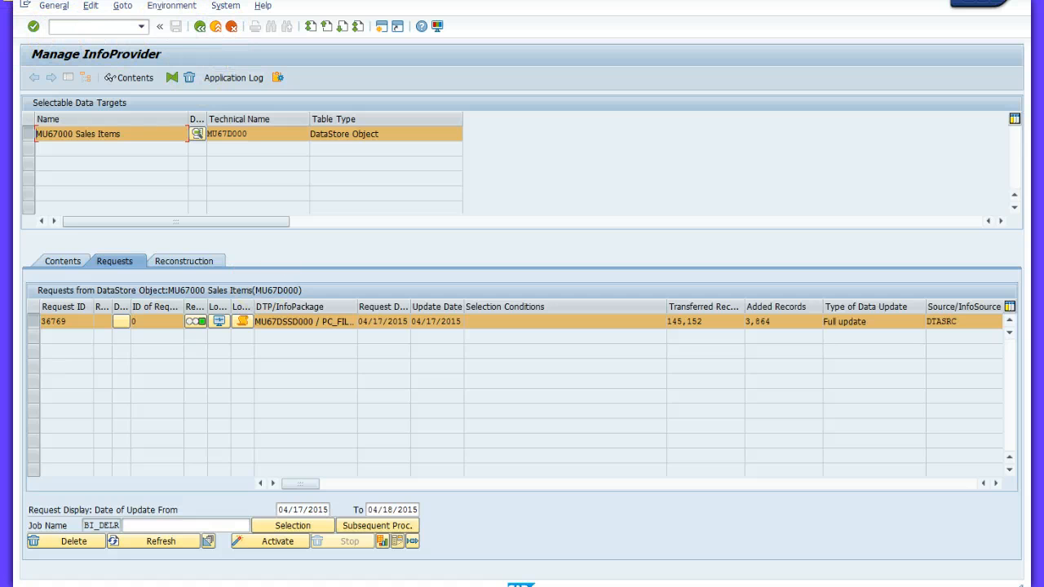
pyautogui.click(201, 30)
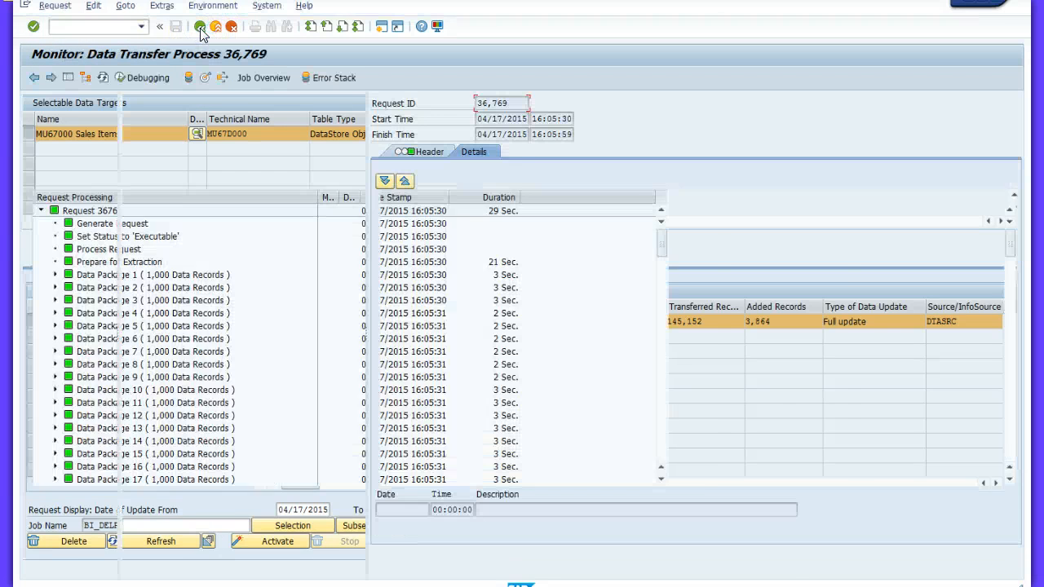